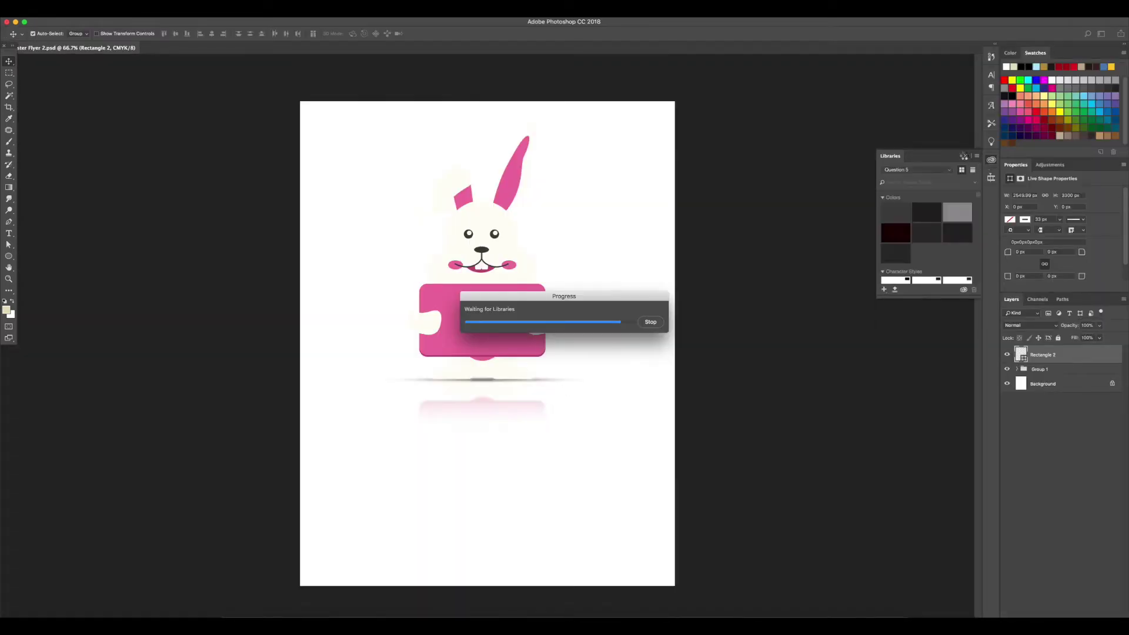
# - Paste the striped egg as a Smart Object and place it on the right side
pyautogui.click(966, 157)
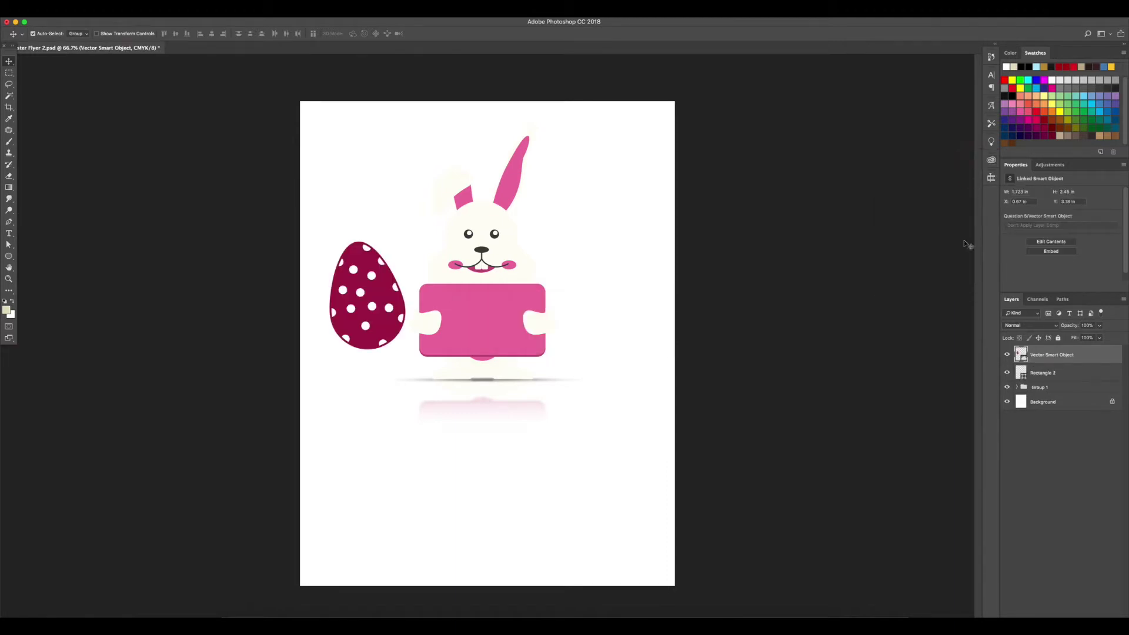
pyautogui.press('super')
pyautogui.press('super+v')
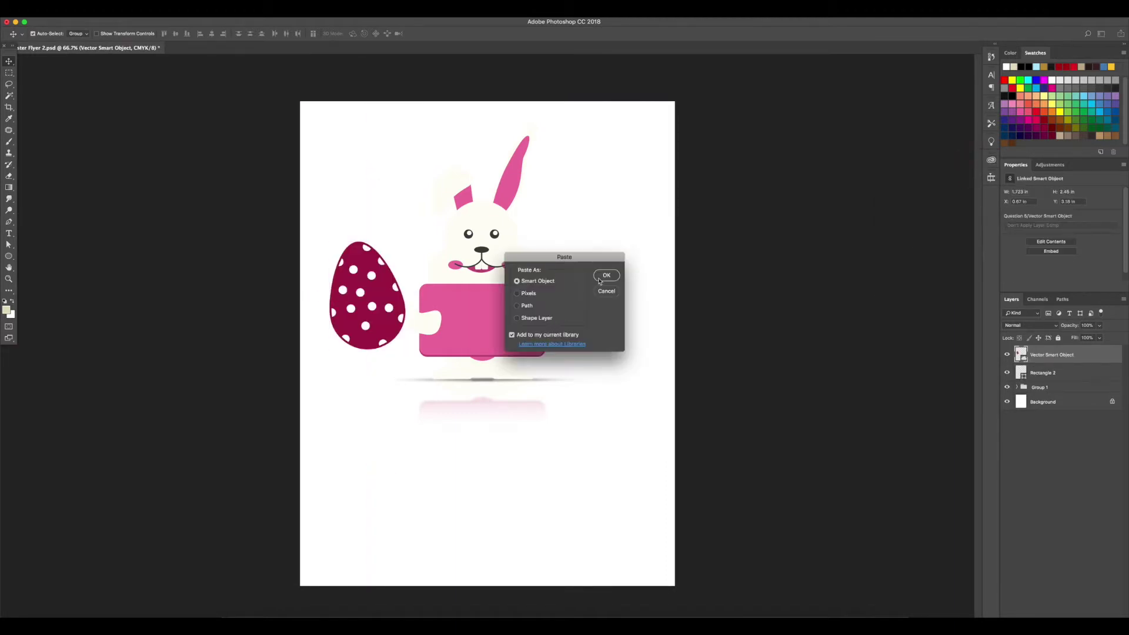
pyautogui.click(605, 277)
pyautogui.moveTo(517, 271); pyautogui.dragTo(633, 300)
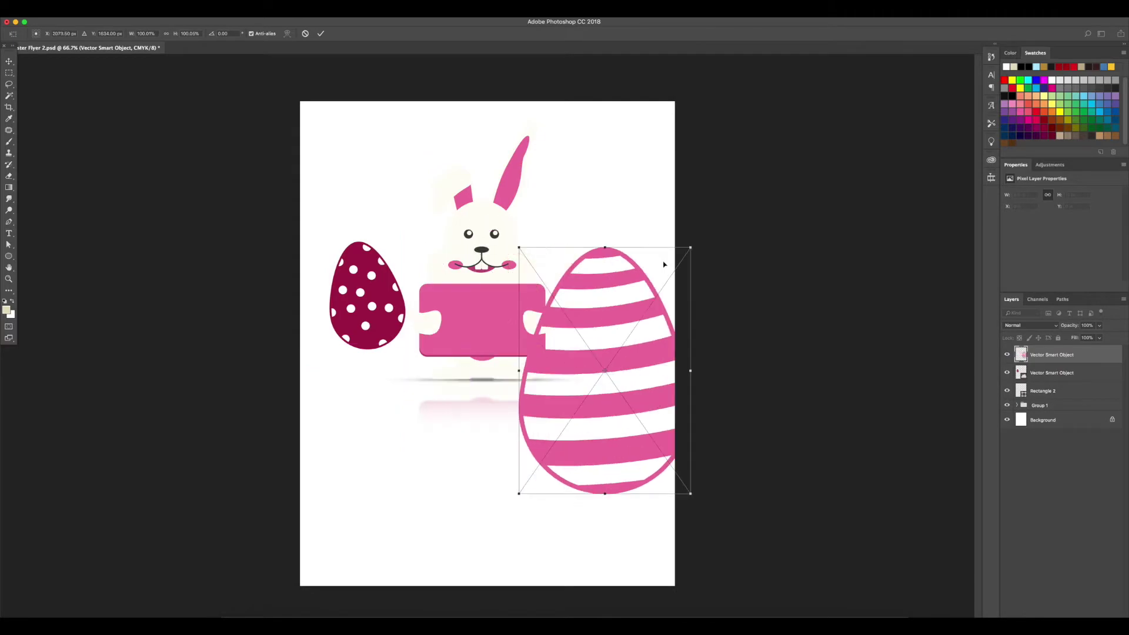
pyautogui.press('Return')
# - Paste the star egg as a Smart Object at the lower left and raise the polka-dot egg slightly
pyautogui.press('super+Tab')
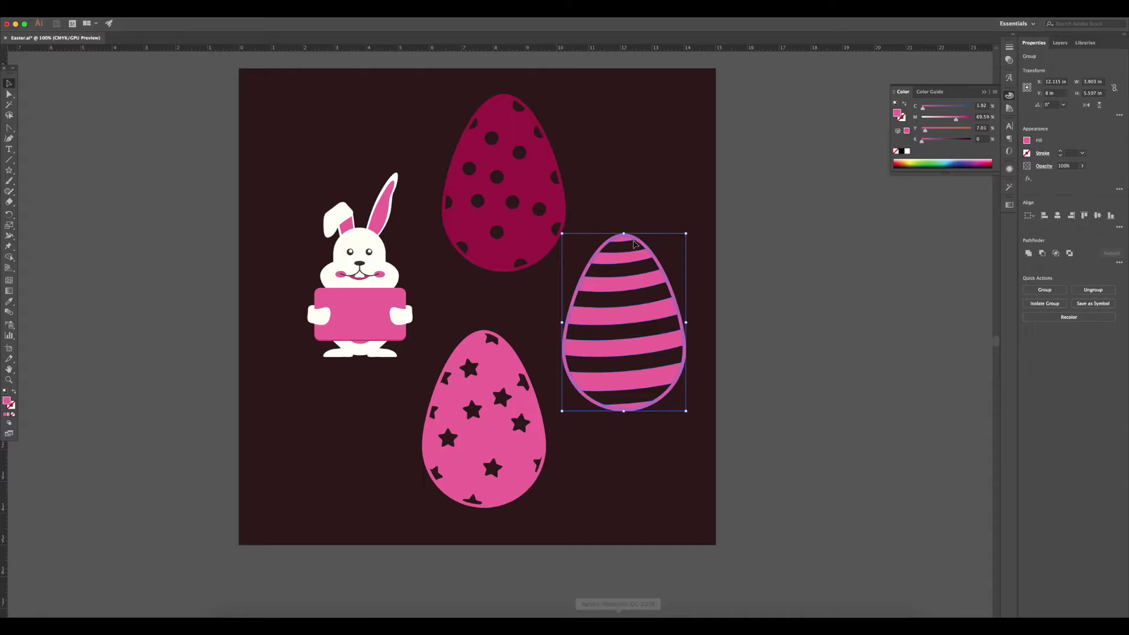
pyautogui.click(502, 375)
pyautogui.press('super+c')
pyautogui.press('super+Tab')
pyautogui.press('super+v')
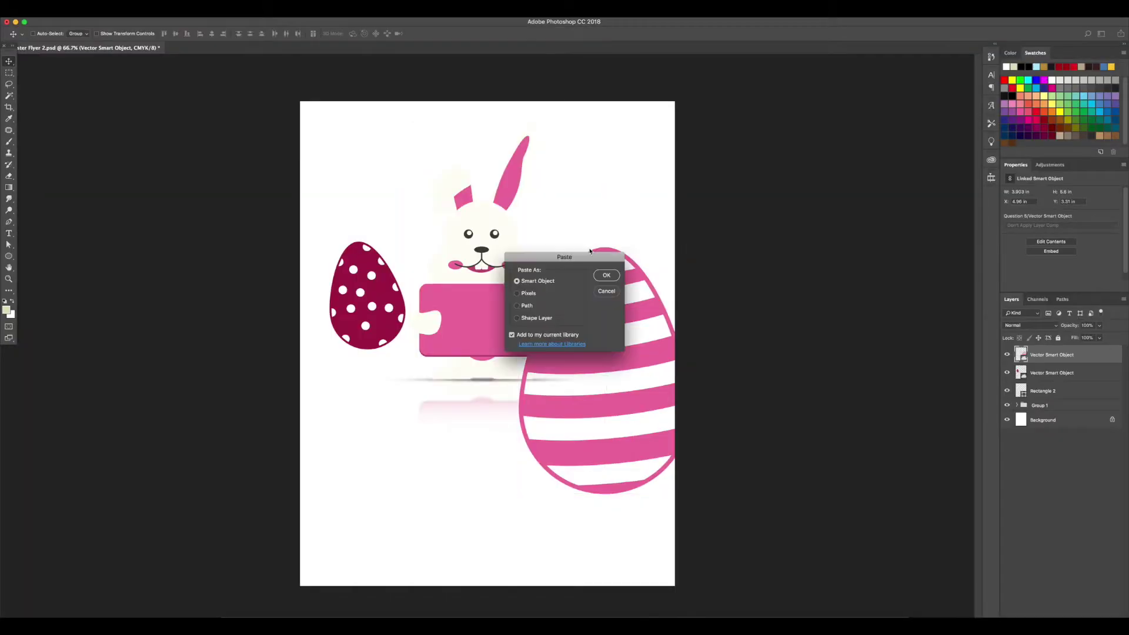
pyautogui.click(604, 277)
pyautogui.moveTo(542, 283); pyautogui.dragTo(445, 382)
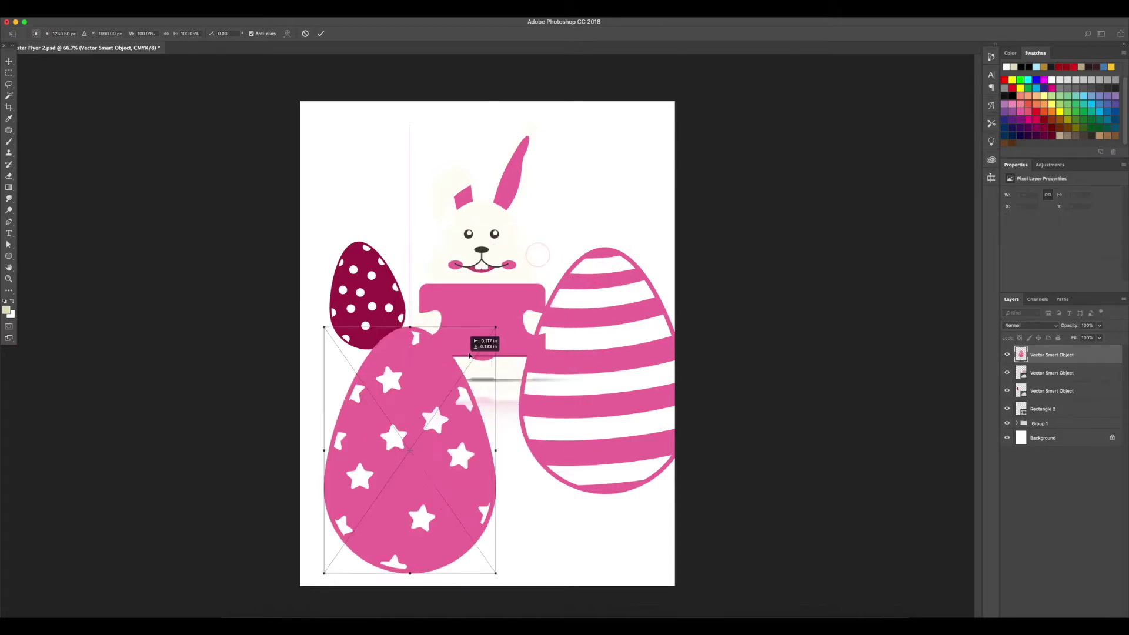
pyautogui.press('Return')
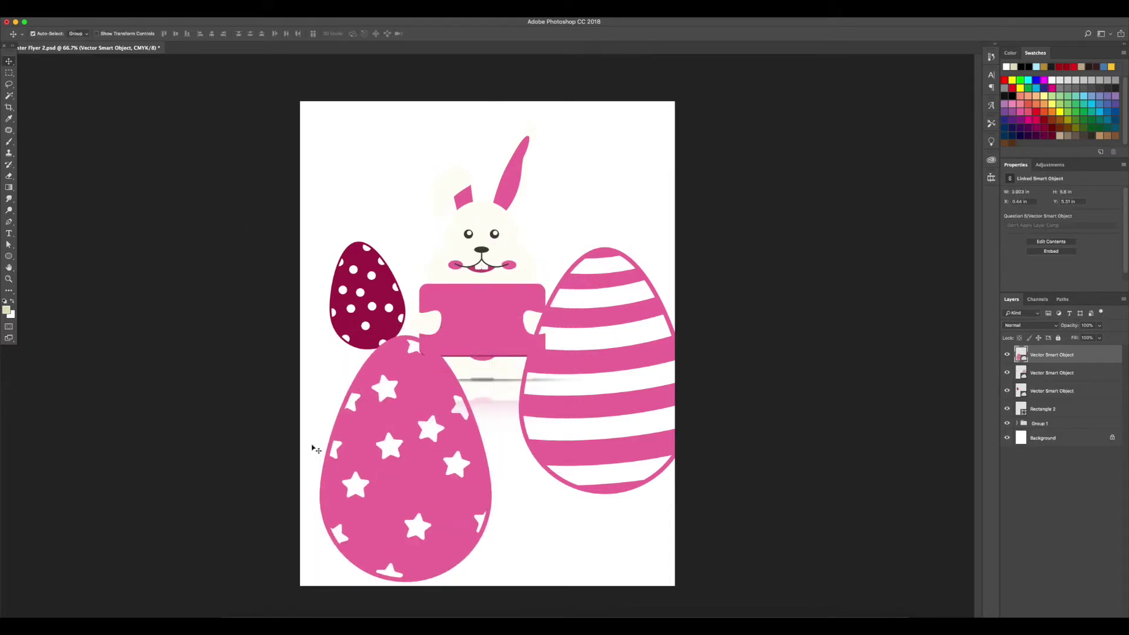
pyautogui.moveTo(365, 333); pyautogui.dragTo(365, 297)
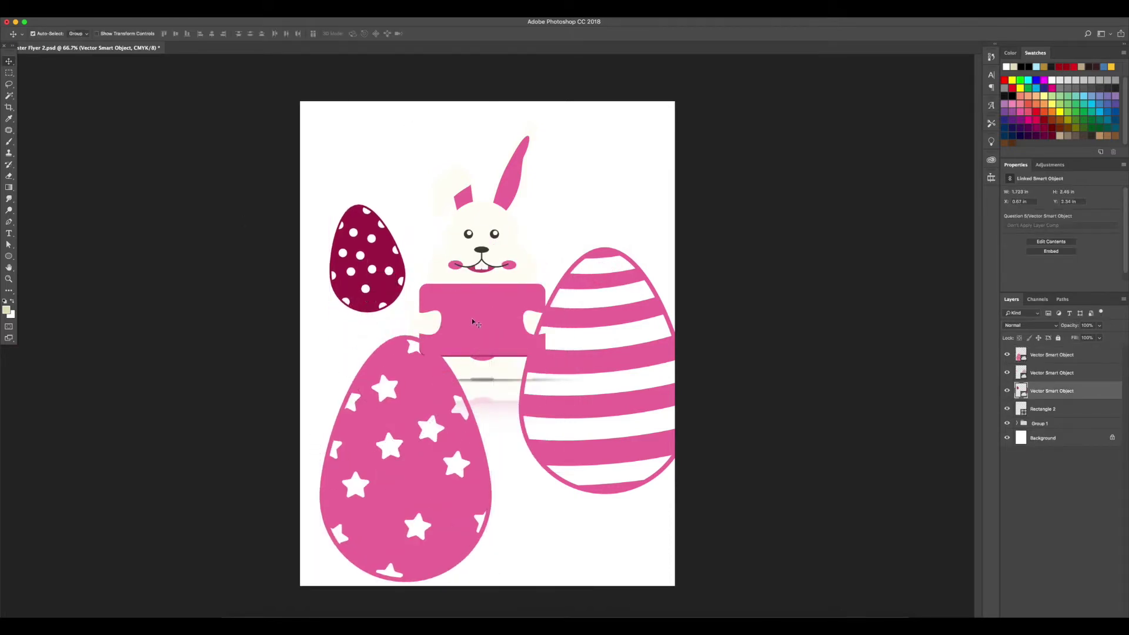
pyautogui.click(742, 455)
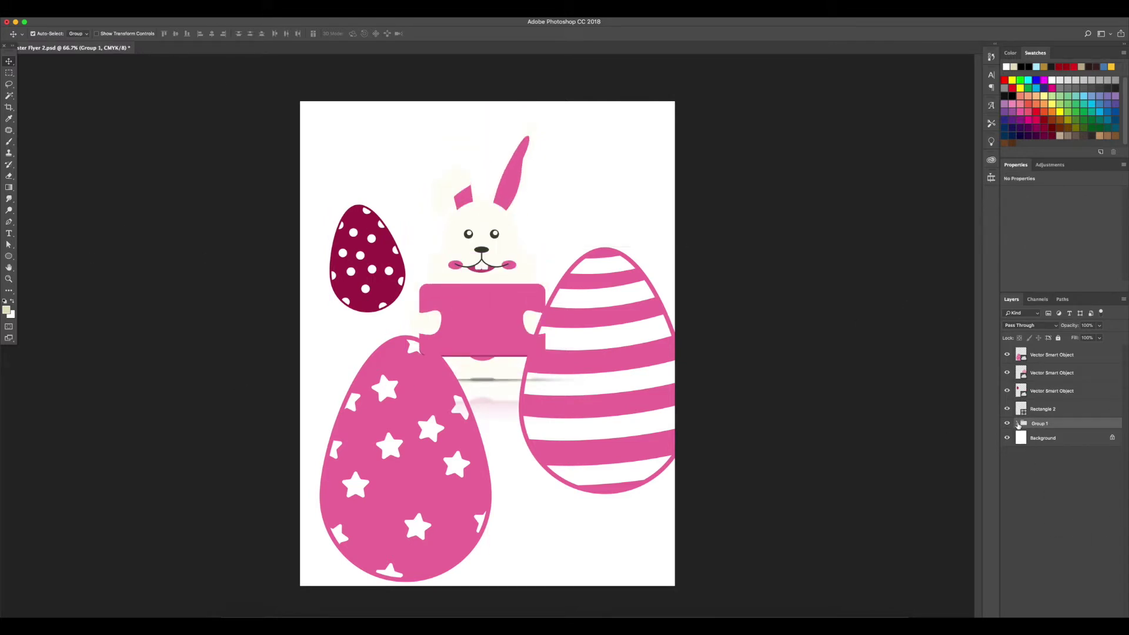
# - Fill the Background layer with olive khaki 948f6d and add a new layer above it
pyautogui.click(1016, 423)
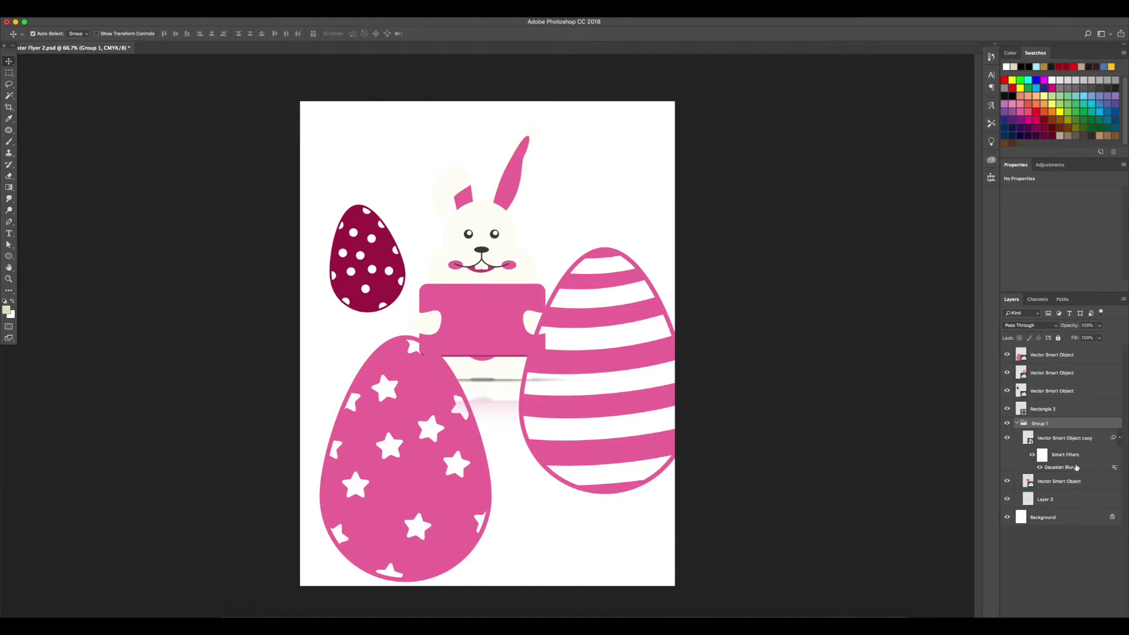
pyautogui.click(1017, 424)
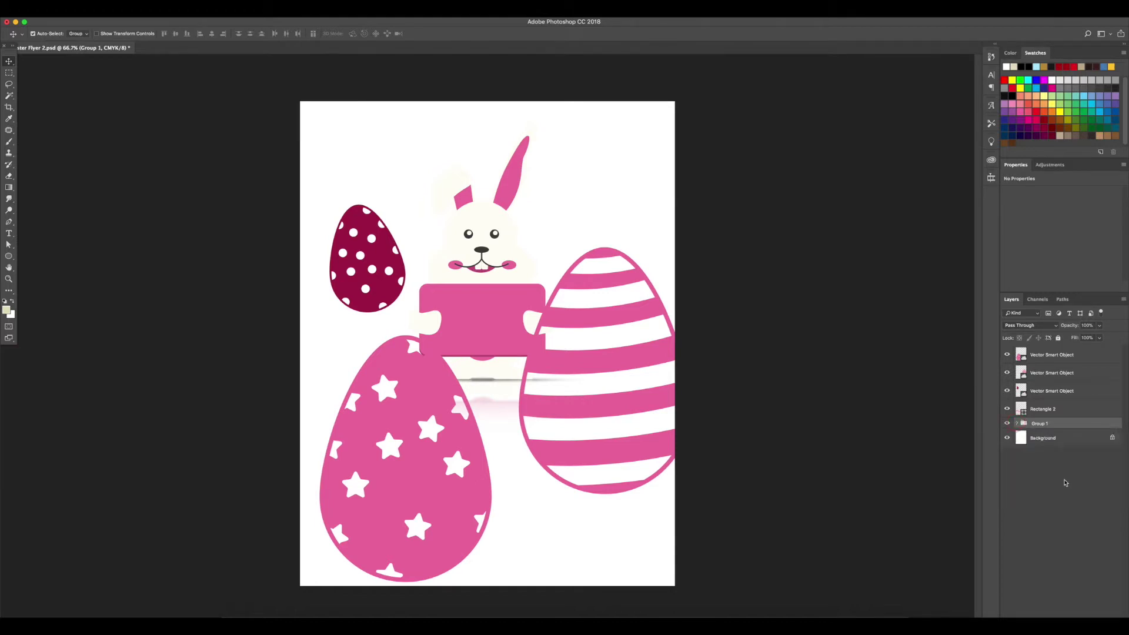
pyautogui.click(1055, 442)
pyautogui.click(7, 310)
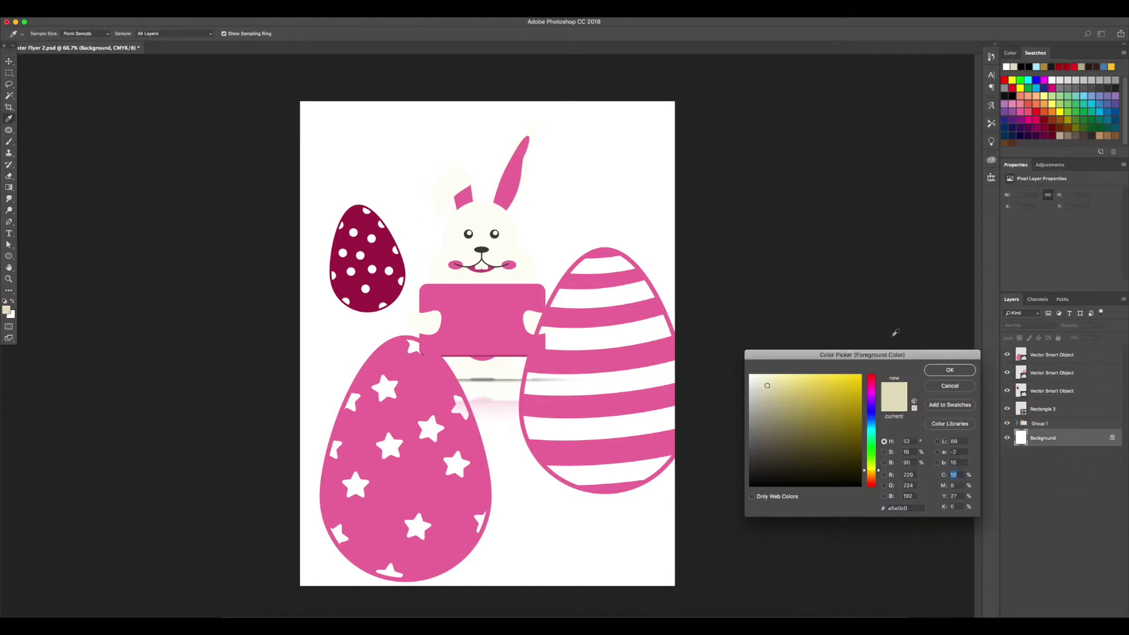
pyautogui.click(771, 410)
pyautogui.moveTo(779, 429); pyautogui.dragTo(779, 421)
pyautogui.click(959, 372)
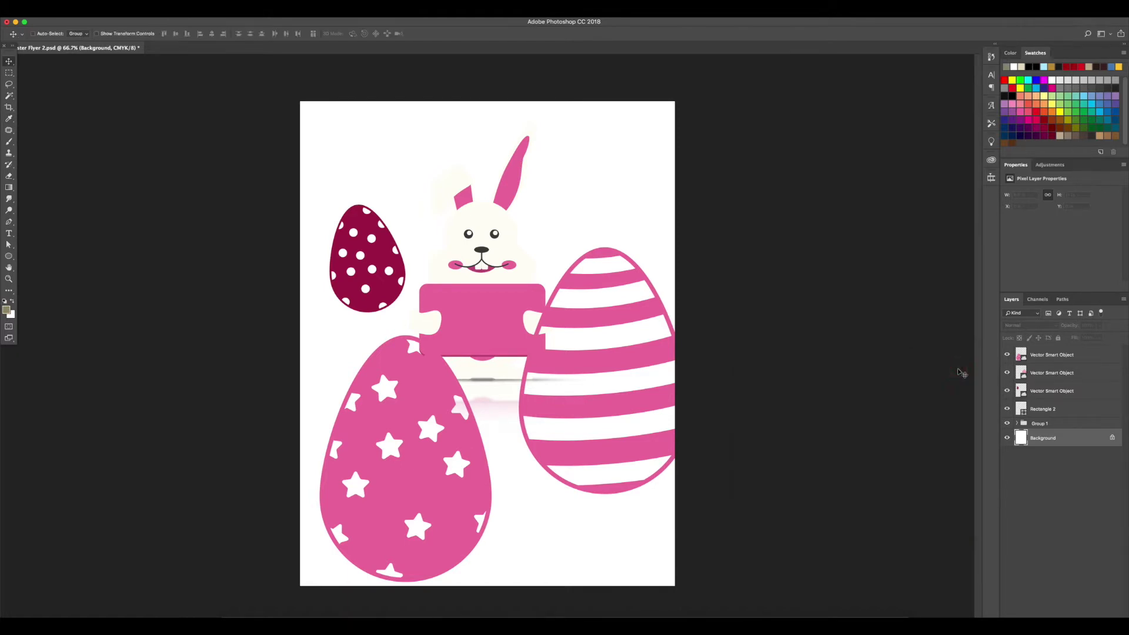
pyautogui.hotkey('alt', 'BackSpace')
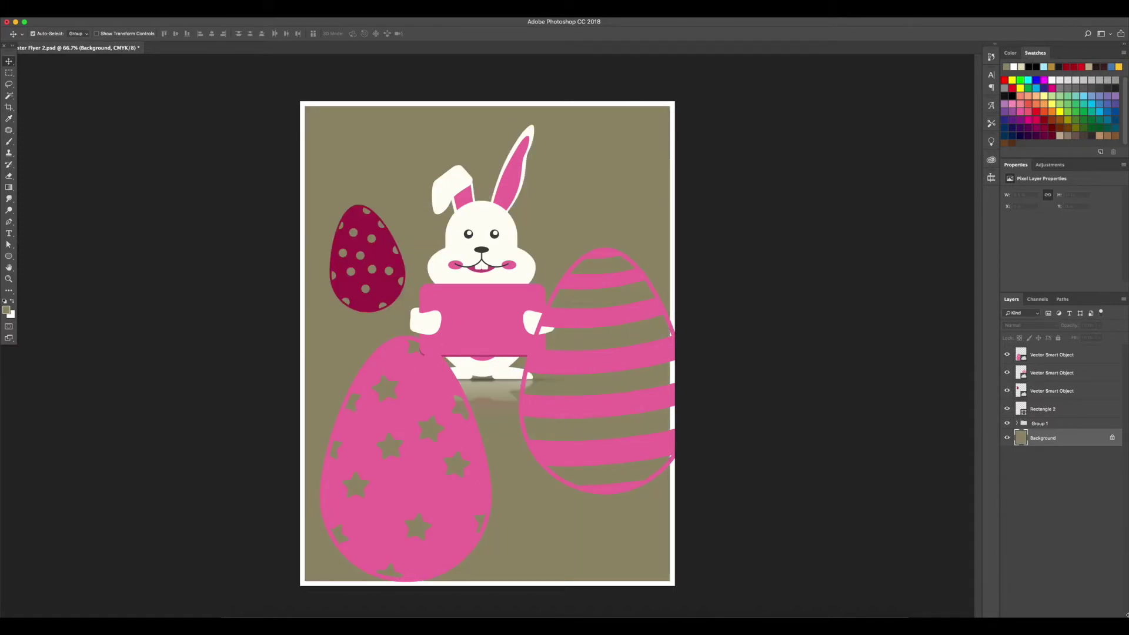
pyautogui.hotkey('ctrl', 'shift', 'alt', 'n')
# - Brush a soft pale-cream glow behind the bunny and around the eggs
pyautogui.press('b')
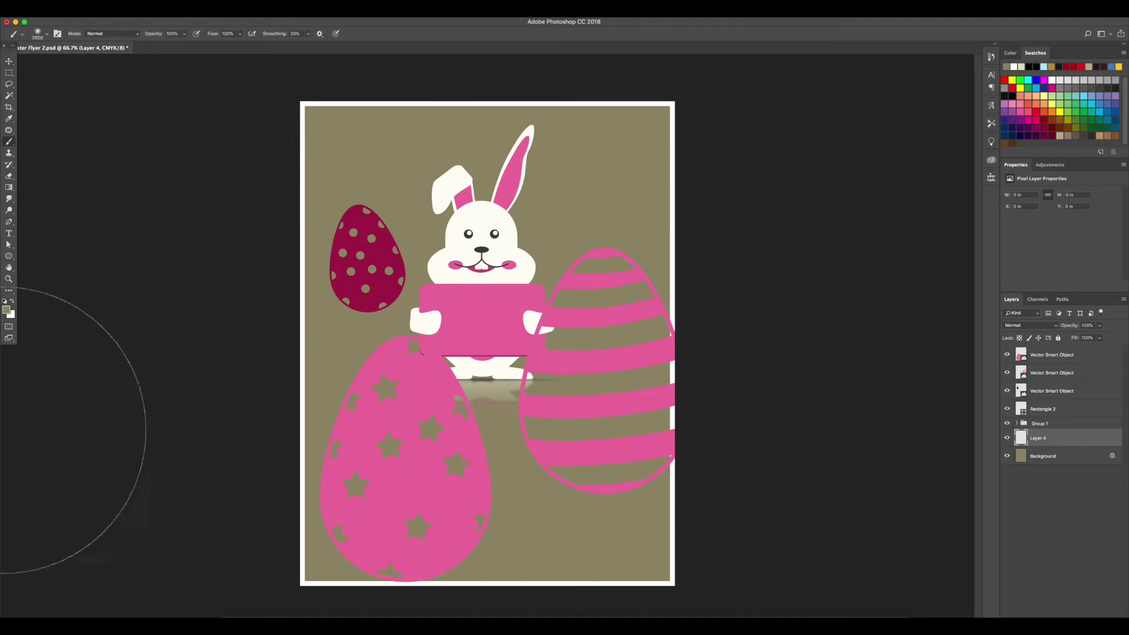
pyautogui.click(6, 310)
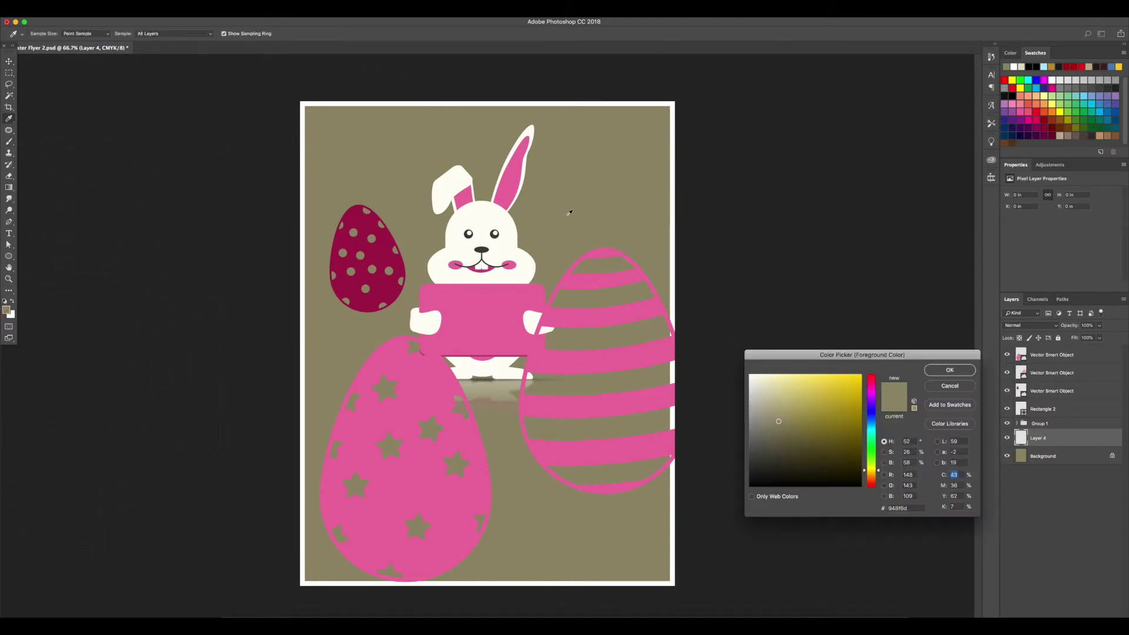
pyautogui.click(771, 386)
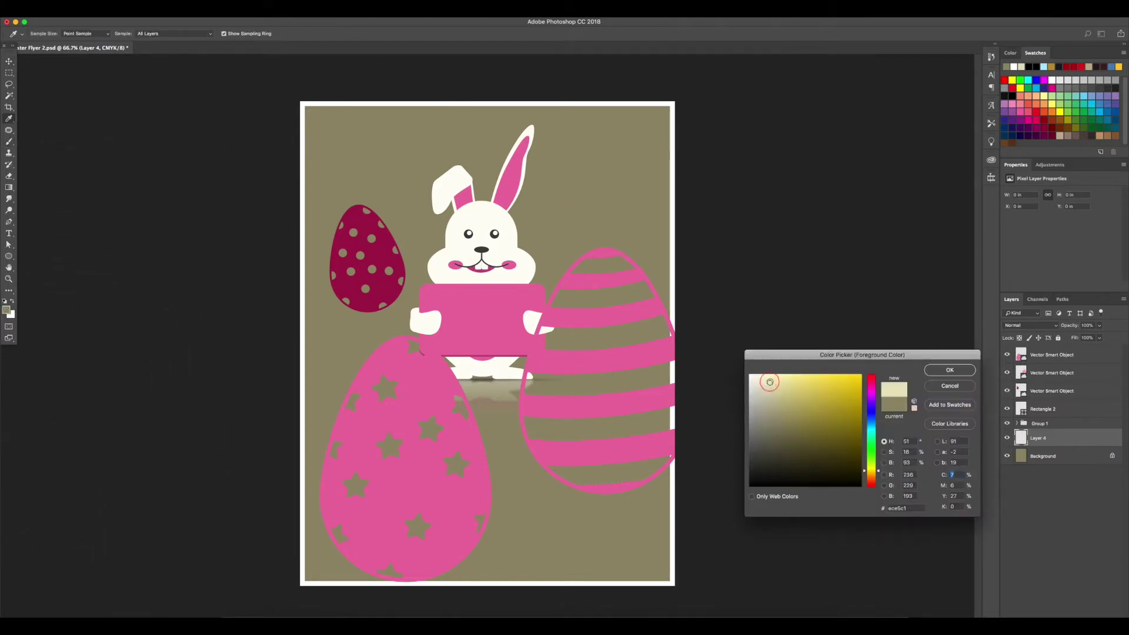
pyautogui.click(949, 370)
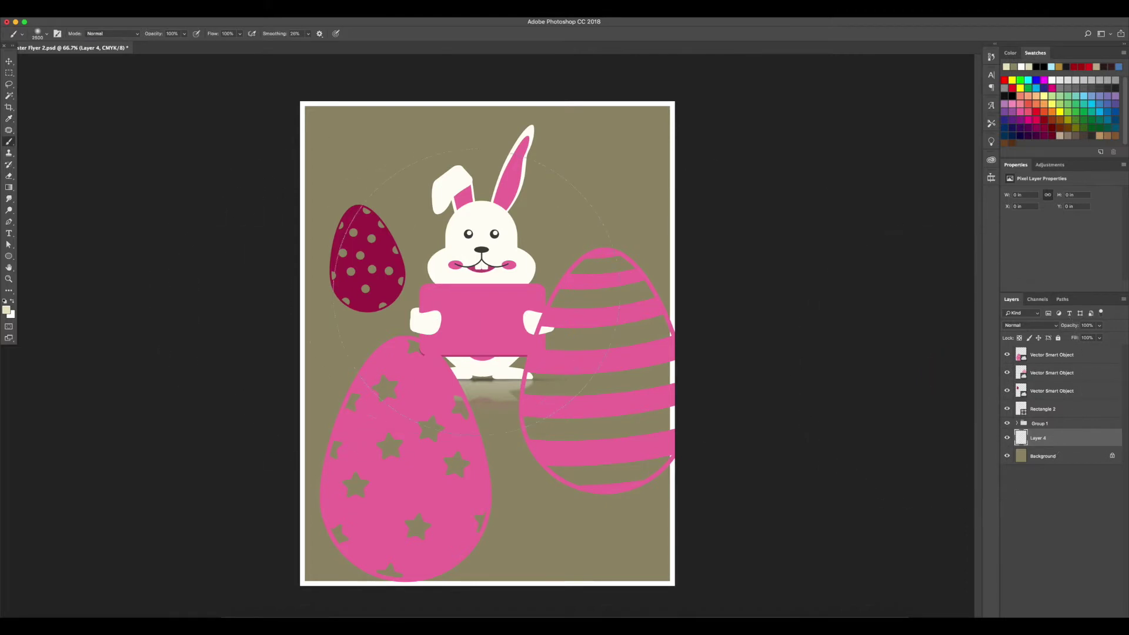
pyautogui.moveTo(476, 258); pyautogui.dragTo(486, 364)
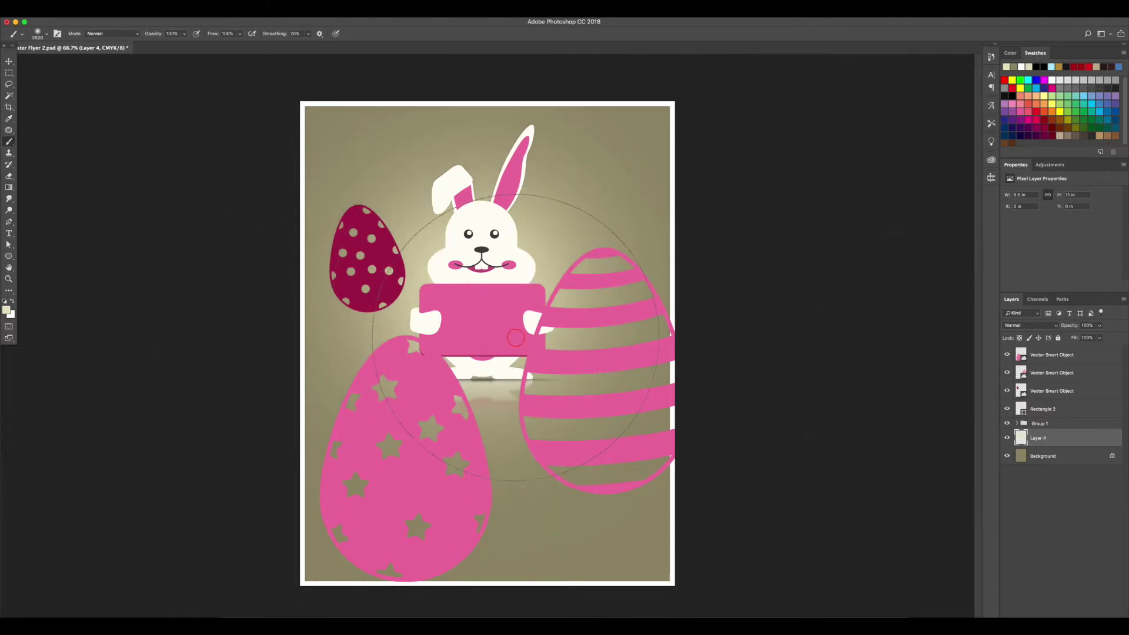
pyautogui.click(558, 341)
pyautogui.click(417, 317)
pyautogui.press('v')
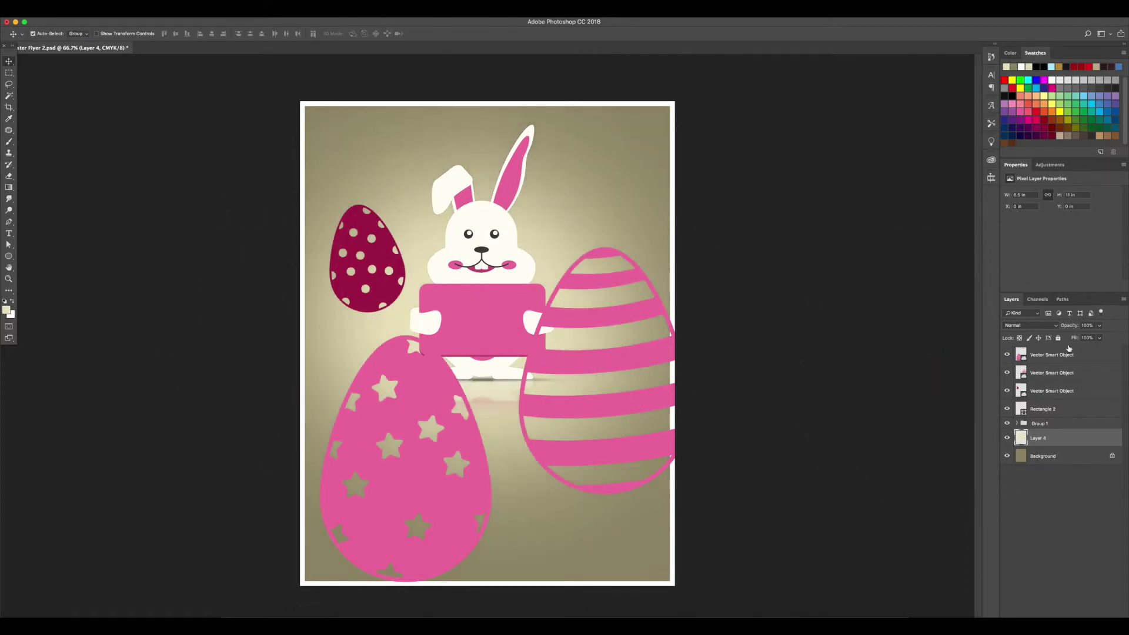
pyautogui.hotkey('ctrl', '-')
# - Extend the canvas downward below the artwork with the Crop tool
pyautogui.press('c')
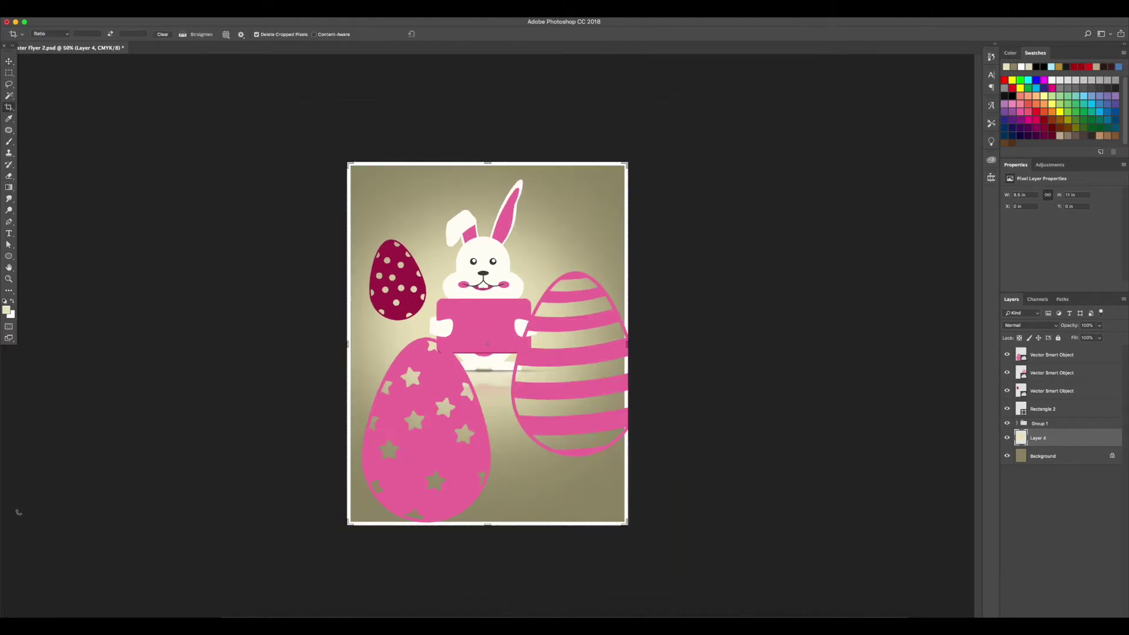
pyautogui.moveTo(486, 528); pyautogui.dragTo(486, 549)
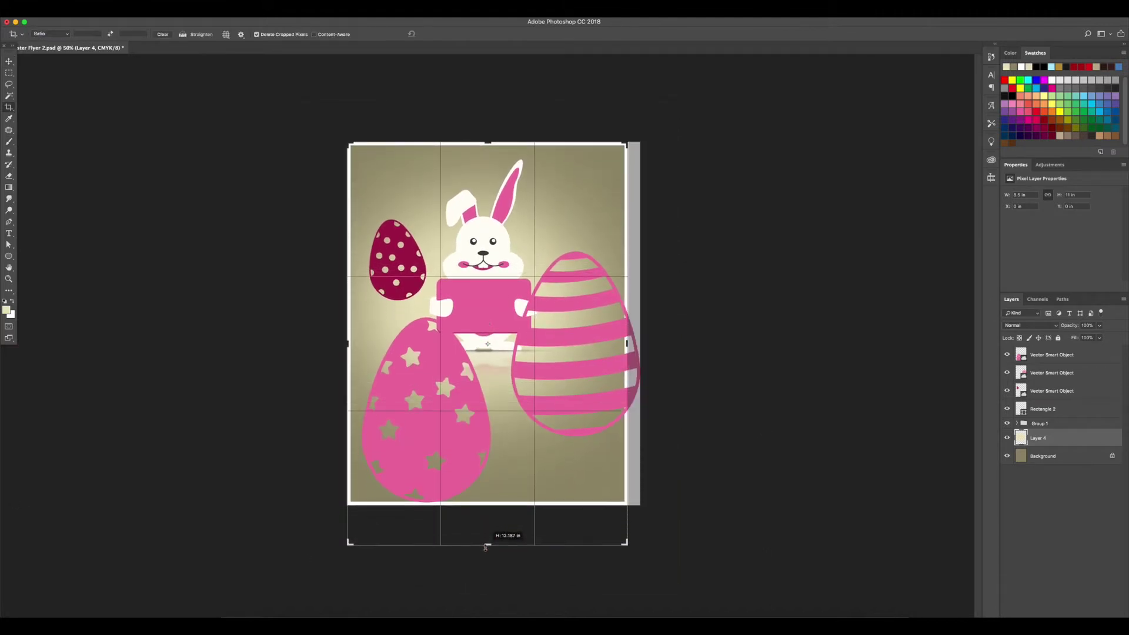
pyautogui.press('Return')
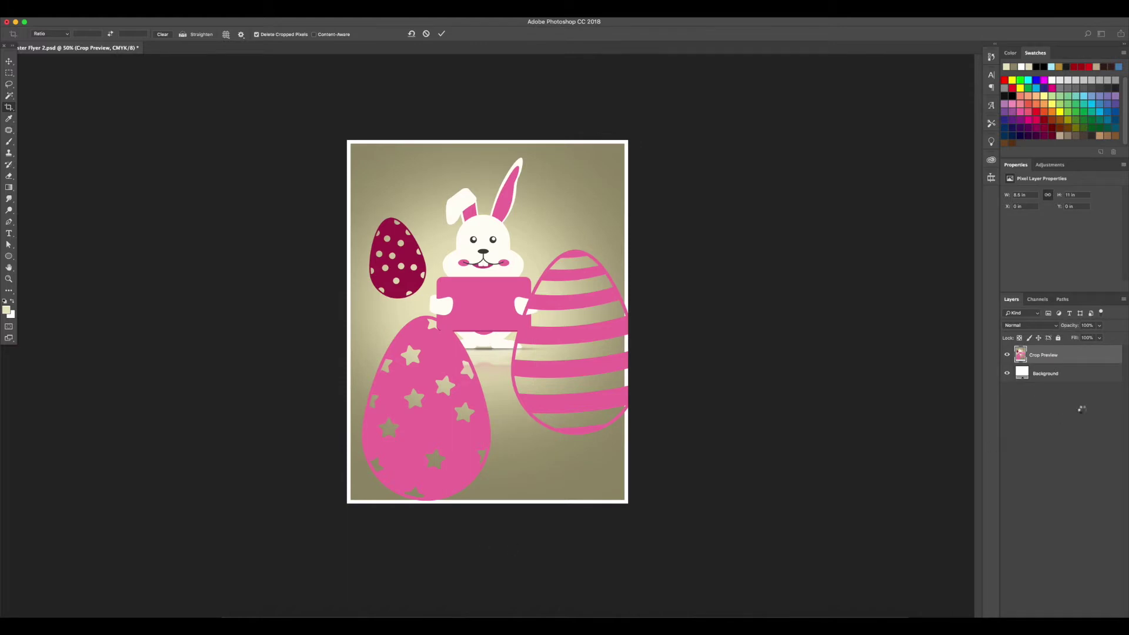
pyautogui.press('v')
pyautogui.moveTo(625, 329); pyautogui.dragTo(597, 329)
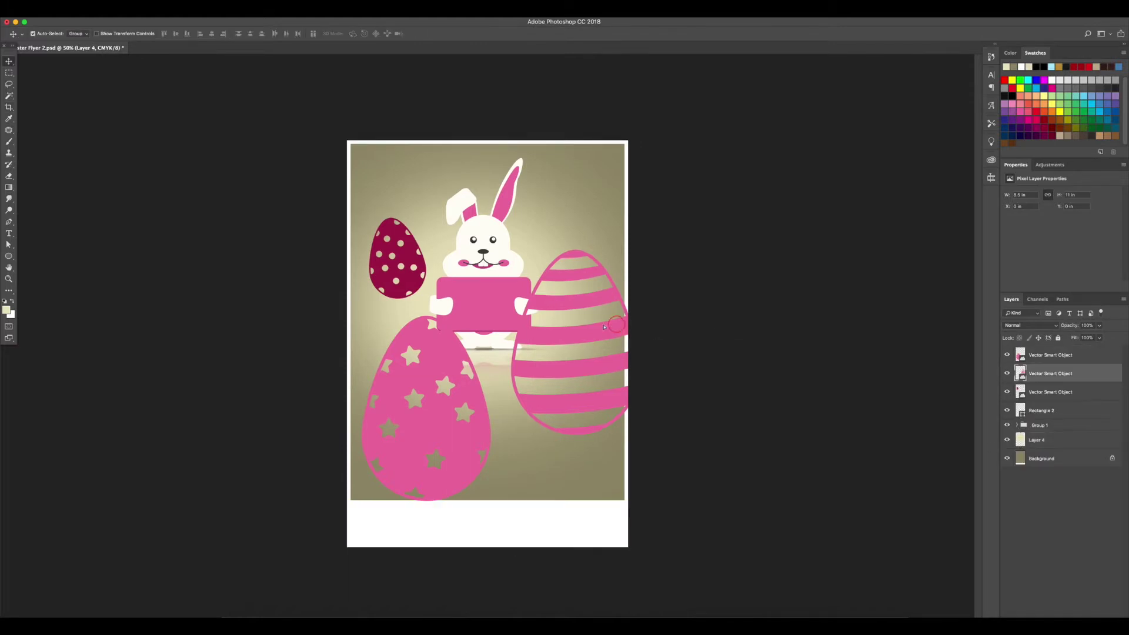
pyautogui.hotkey('ctrl', 'z')
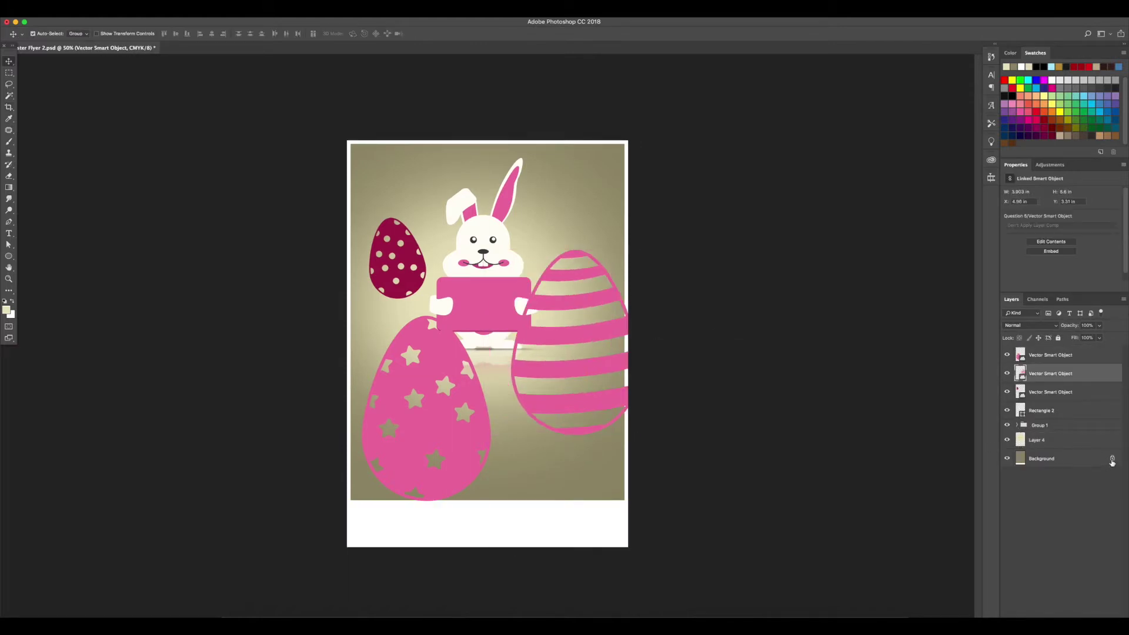
# - Unlock the background as Layer 0 and delete the white strip at the bottom
pyautogui.click(1112, 458)
pyautogui.hotkey('ctrl', 't')
pyautogui.press('Return')
pyautogui.press('w')
pyautogui.click(494, 530)
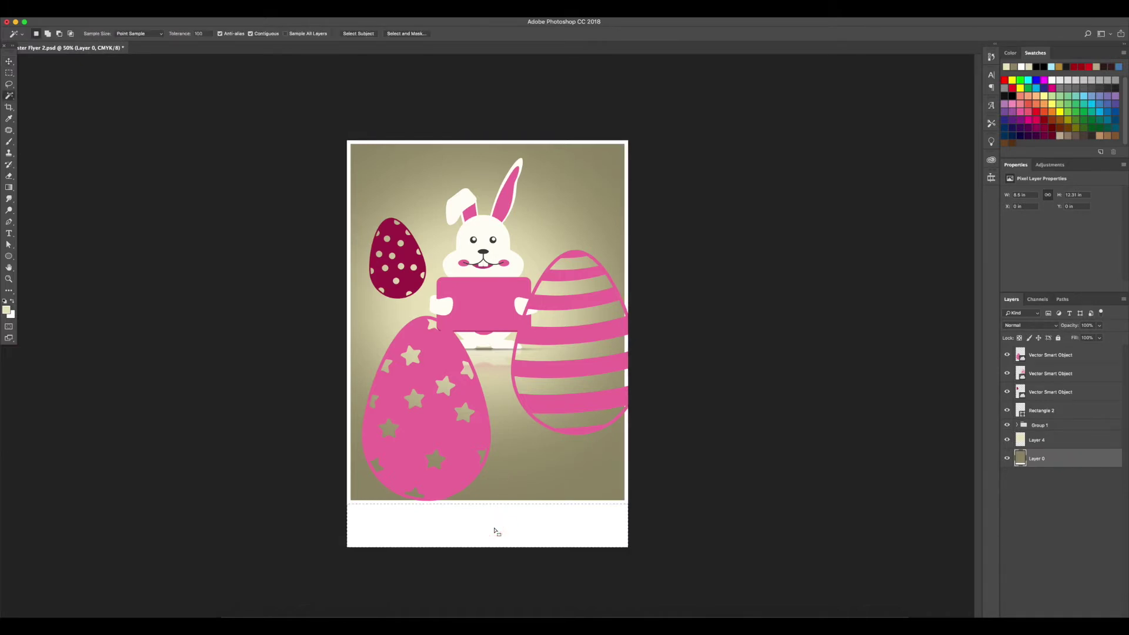
pyautogui.press('Delete')
pyautogui.press('v')
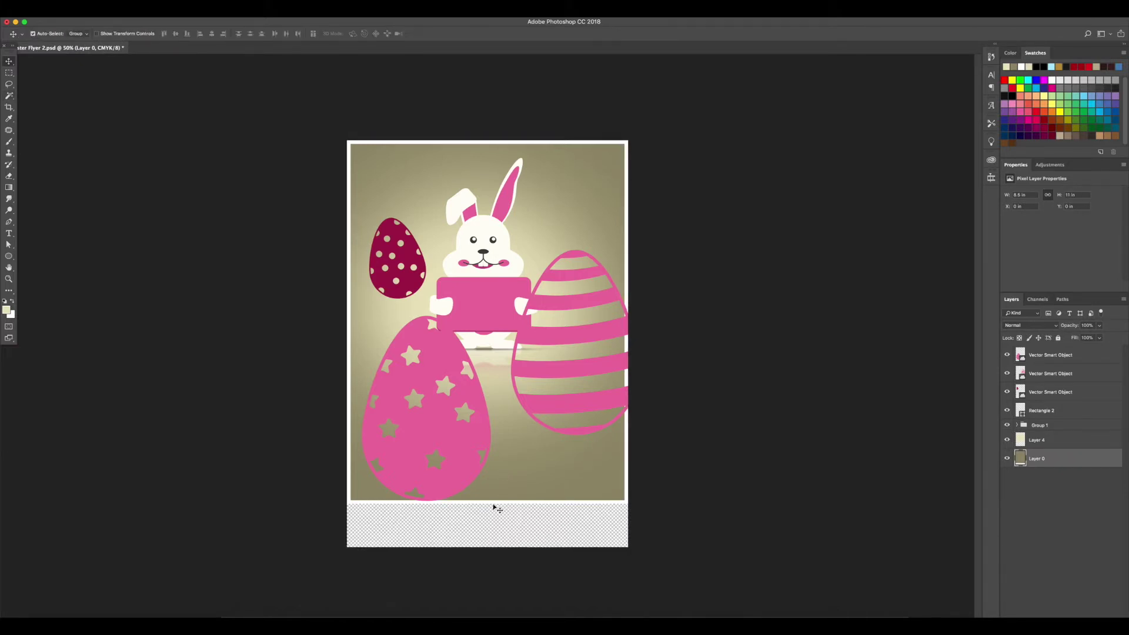
# - Stretch the Rectangle 2 frame and olive Layer 0 to the canvas bottom, then group Layer 4 and Layer 0 as Group 2
pyautogui.click(495, 504)
pyautogui.hotkey('ctrl', 't')
pyautogui.moveTo(489, 504); pyautogui.dragTo(488, 546)
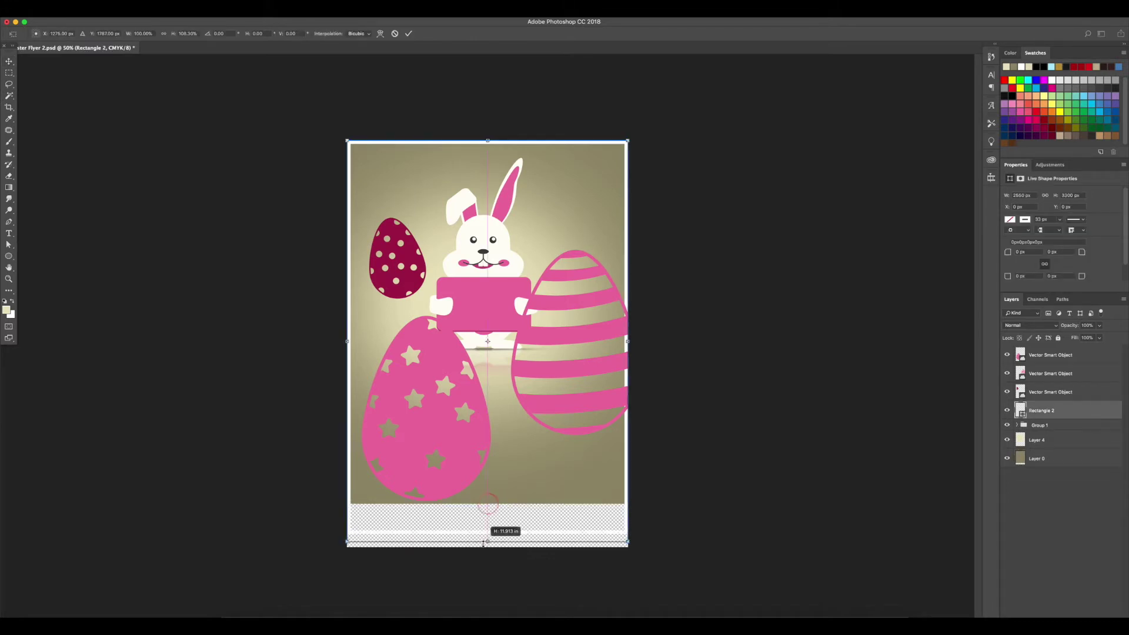
pyautogui.press('Return')
pyautogui.click(534, 479)
pyautogui.hotkey('ctrl', 't')
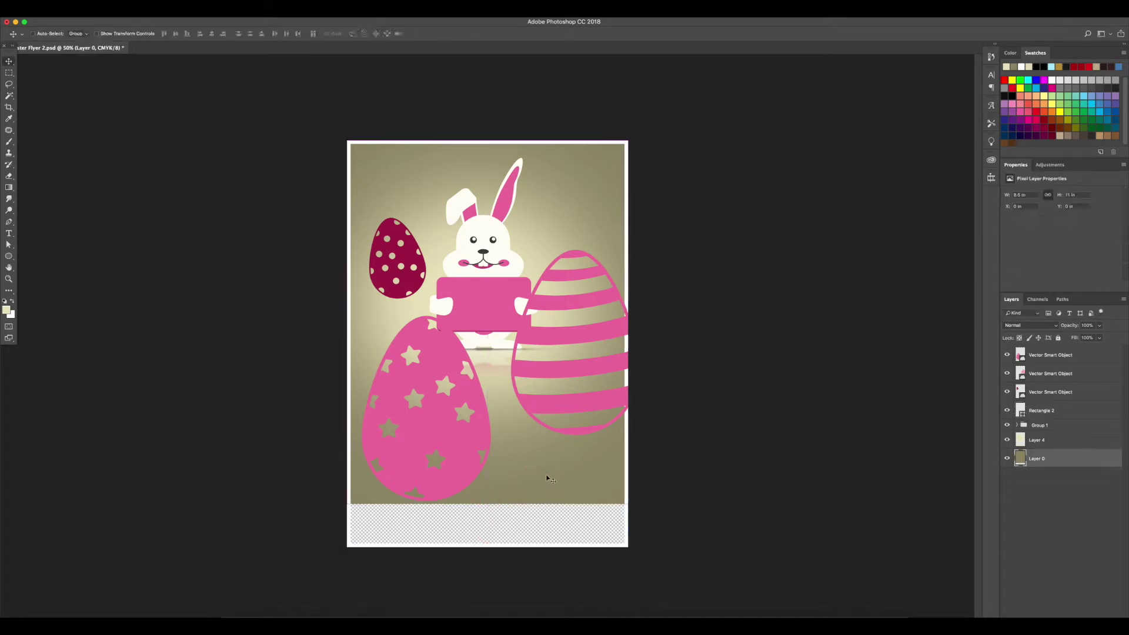
pyautogui.moveTo(488, 504); pyautogui.dragTo(488, 548)
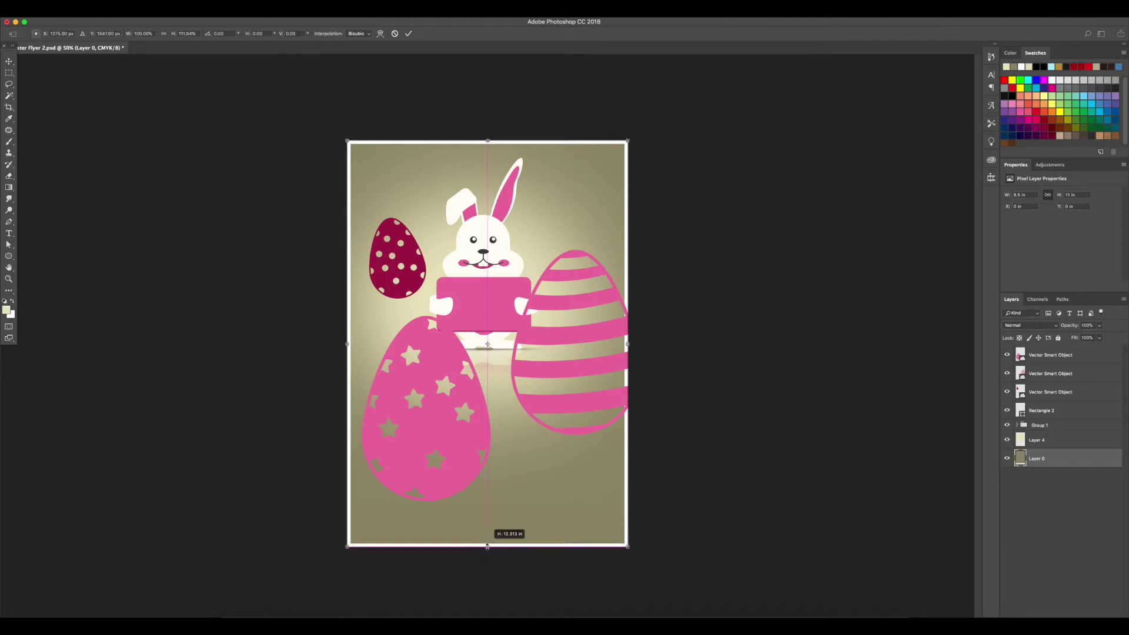
pyautogui.press('Return')
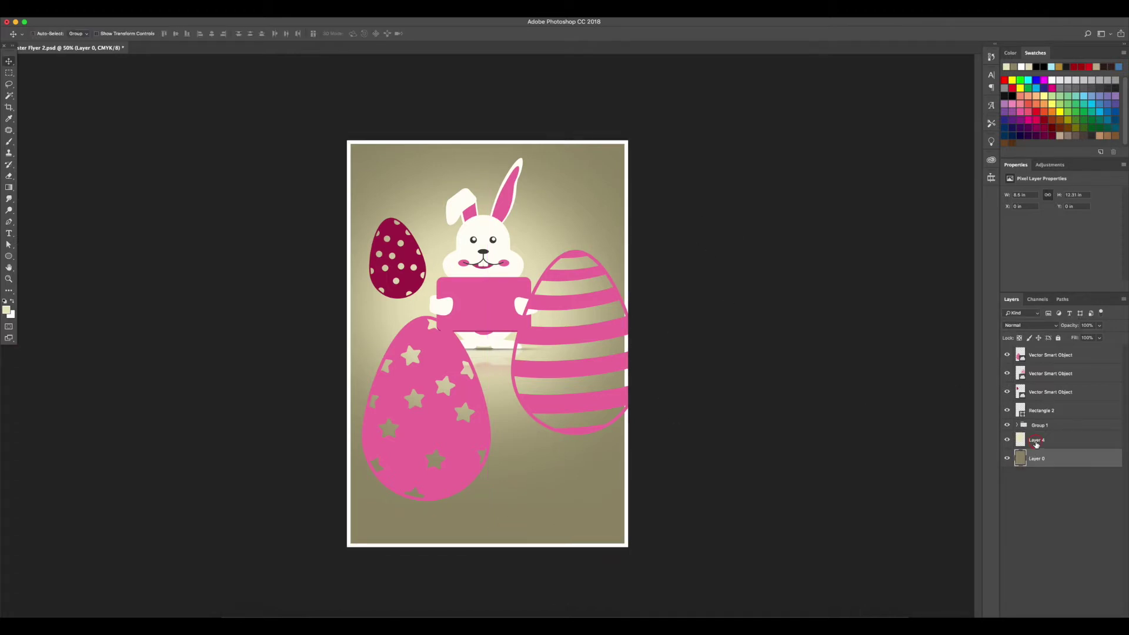
pyautogui.keyDown('shift'); pyautogui.click(1037, 442); pyautogui.keyUp('shift')
pyautogui.hotkey('ctrl', 'g')
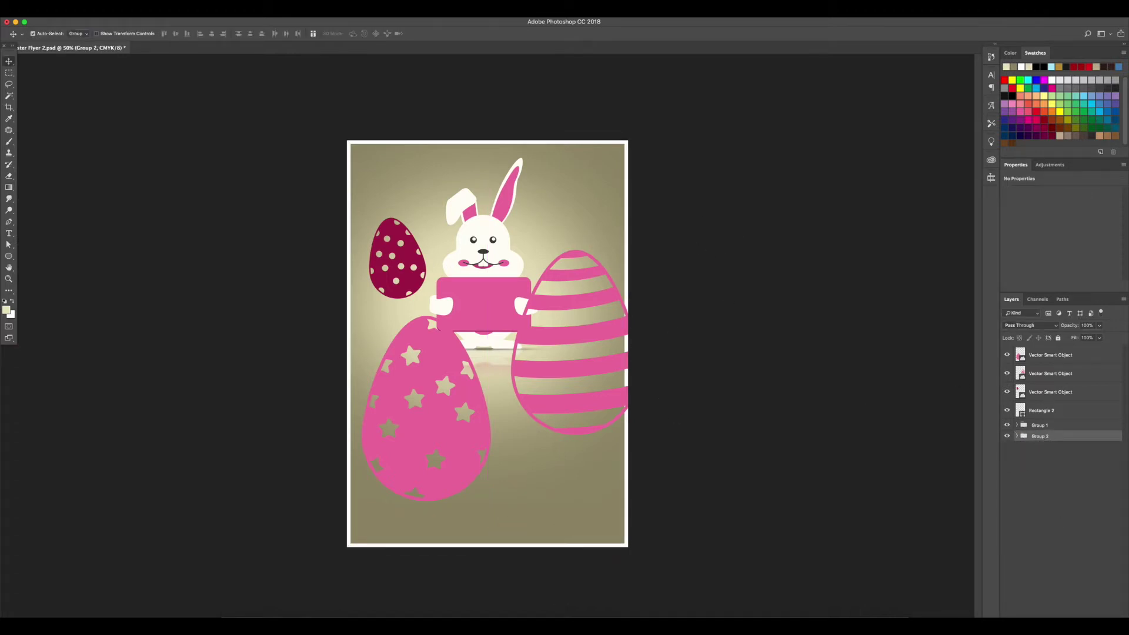
# - Try a noisy Pattern Overlay on Group 2, then discard it
pyautogui.click(1051, 612)
pyautogui.click(1079, 592)
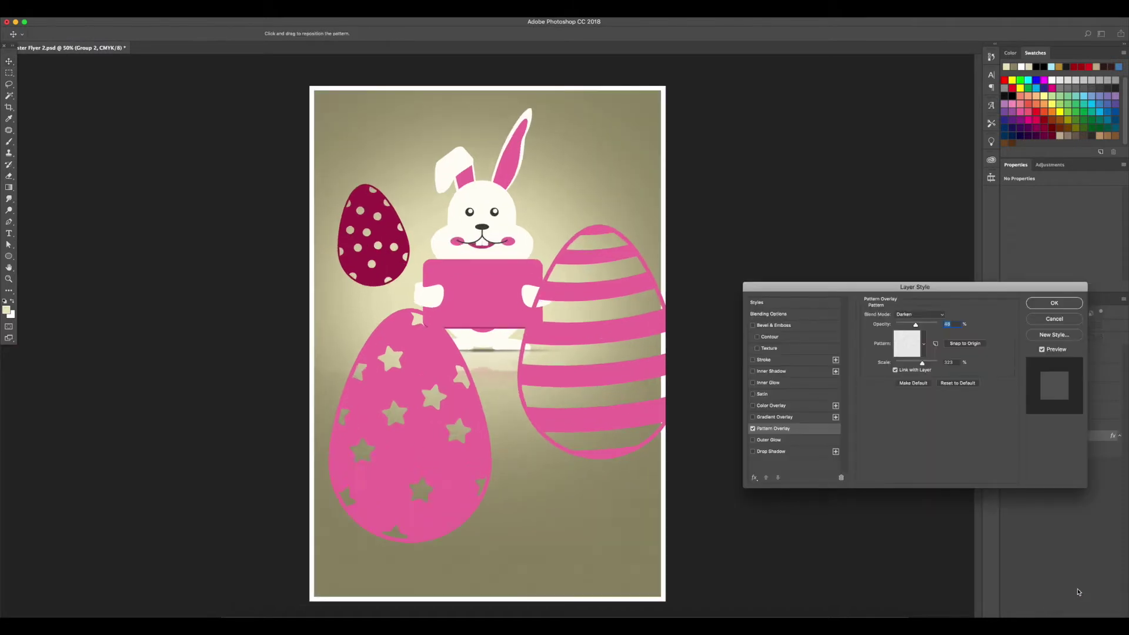
pyautogui.hotkey('ctrl', '+')
pyautogui.hotkey('ctrl', '+')
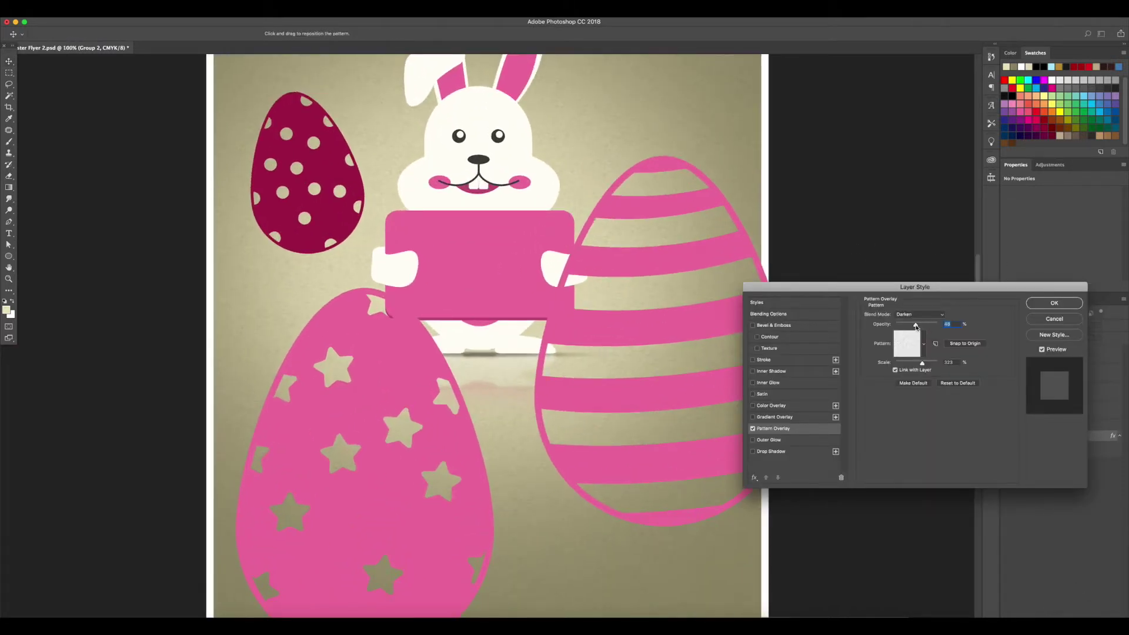
pyautogui.click(917, 351)
pyautogui.click(903, 386)
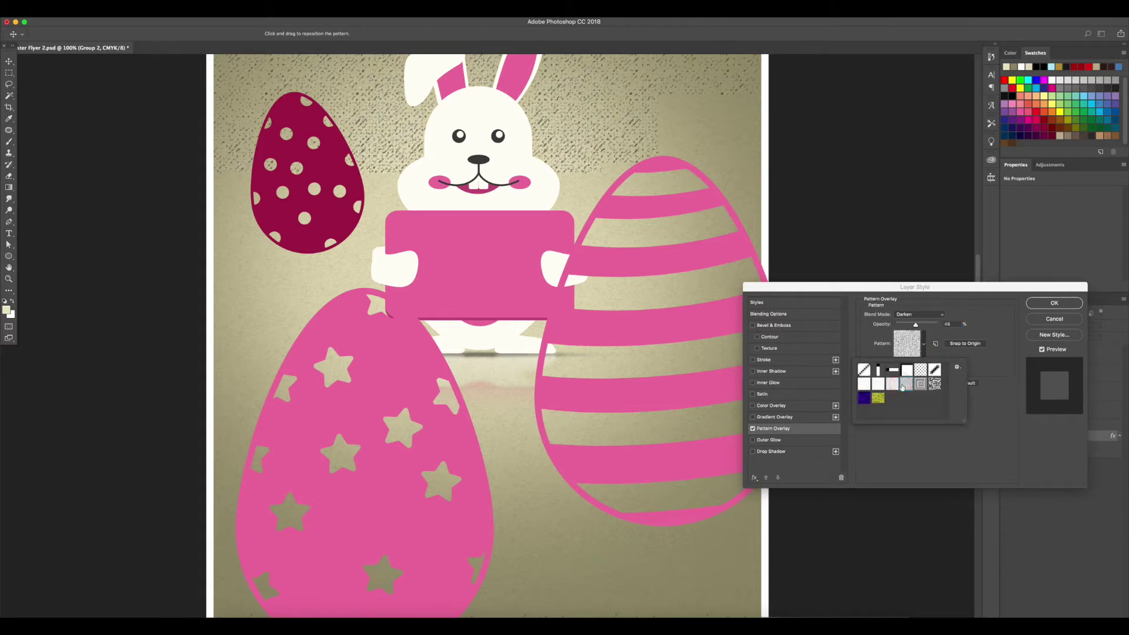
pyautogui.click(723, 335)
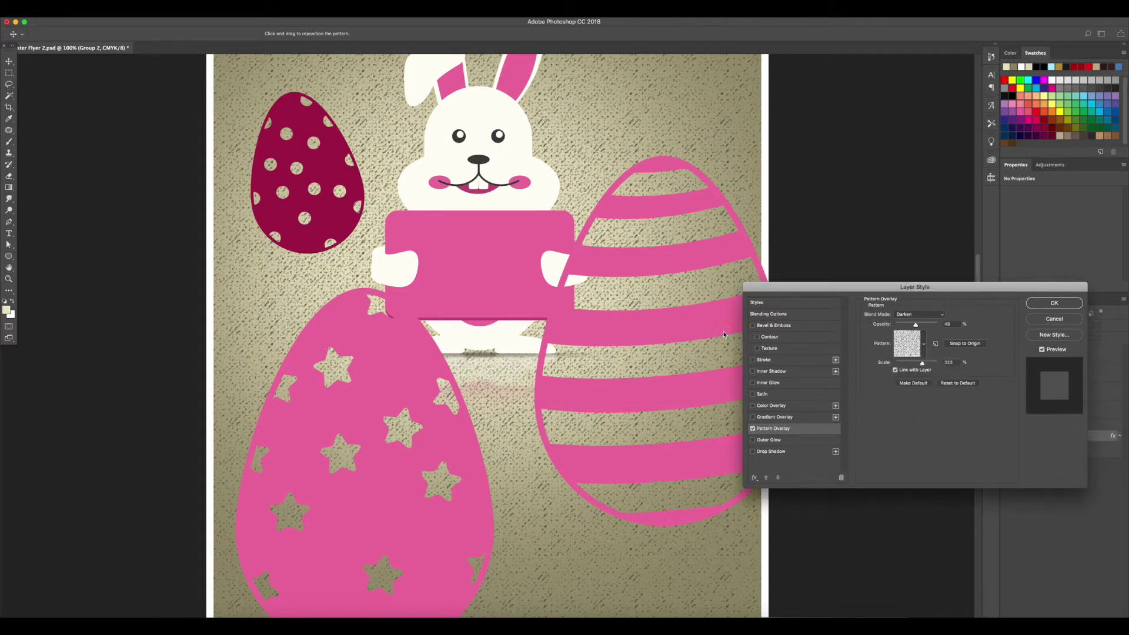
pyautogui.press('space')
pyautogui.press('Escape')
pyautogui.hotkey('ctrl', '0')
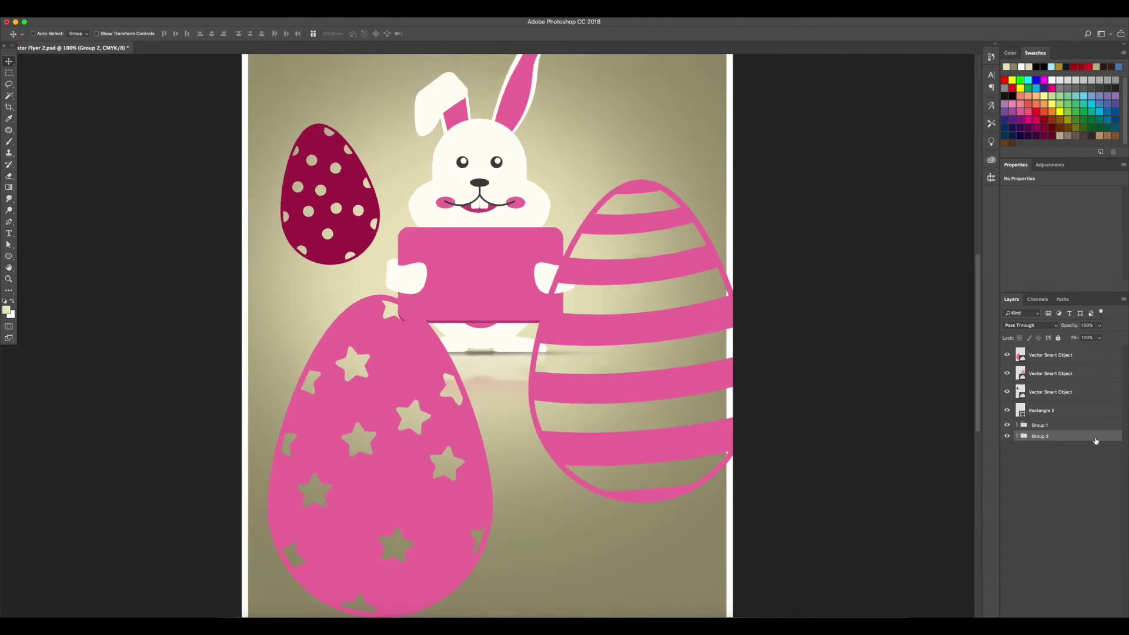
# - Apply a Pattern Overlay to Group 2 at about 68% opacity and 93% scale
pyautogui.click(1051, 593)
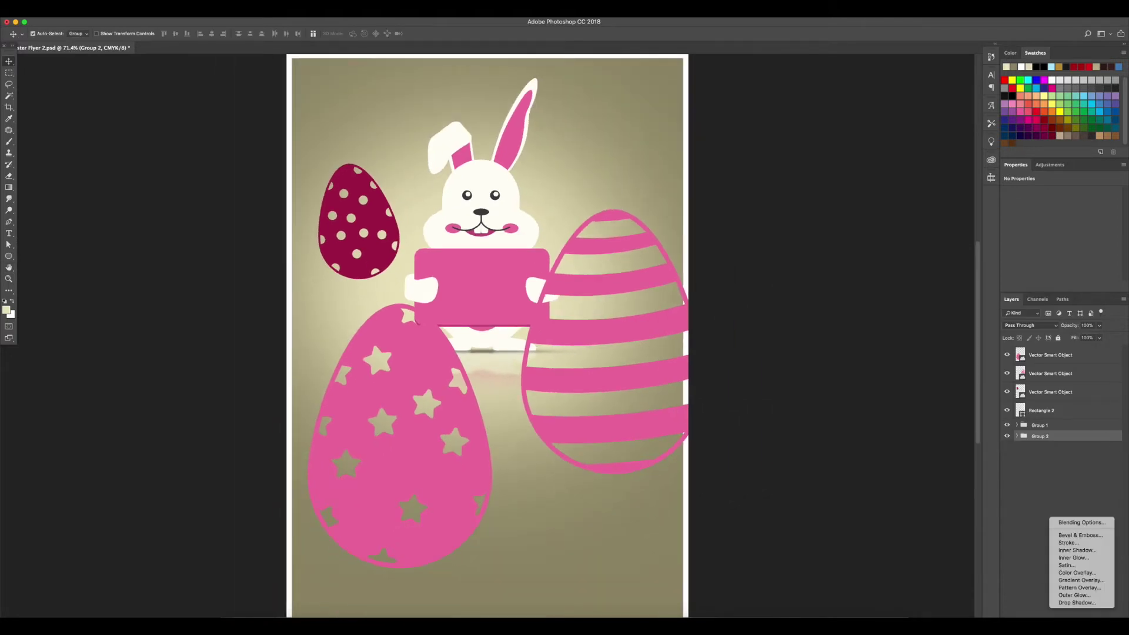
pyautogui.click(1070, 588)
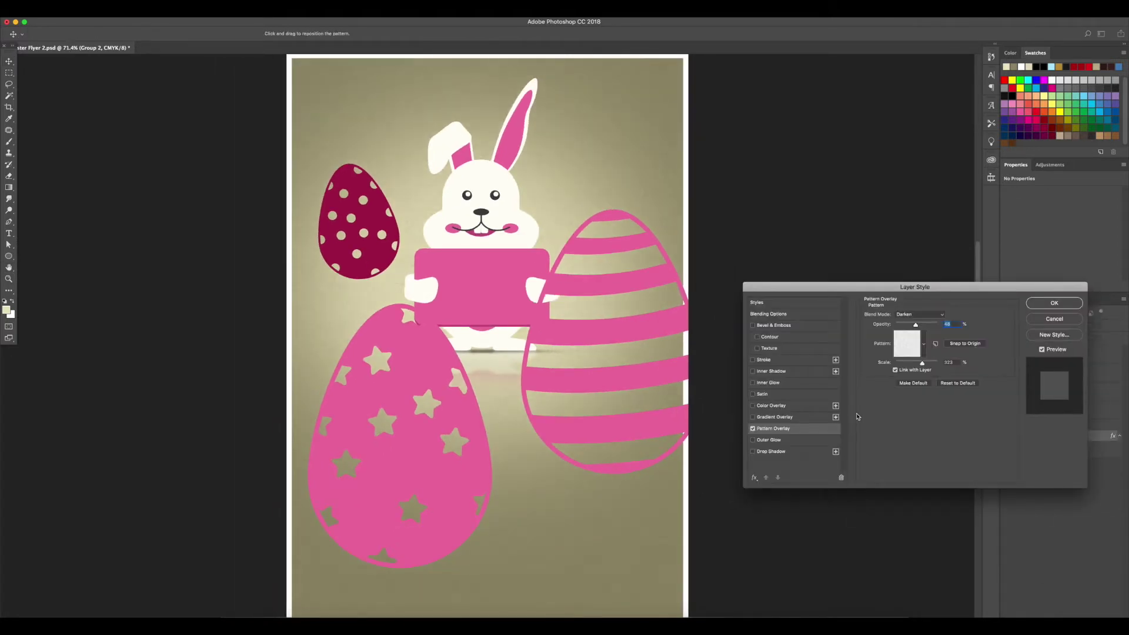
pyautogui.moveTo(920, 326); pyautogui.dragTo(924, 327)
pyautogui.moveTo(918, 364); pyautogui.dragTo(921, 364)
pyautogui.click(1054, 302)
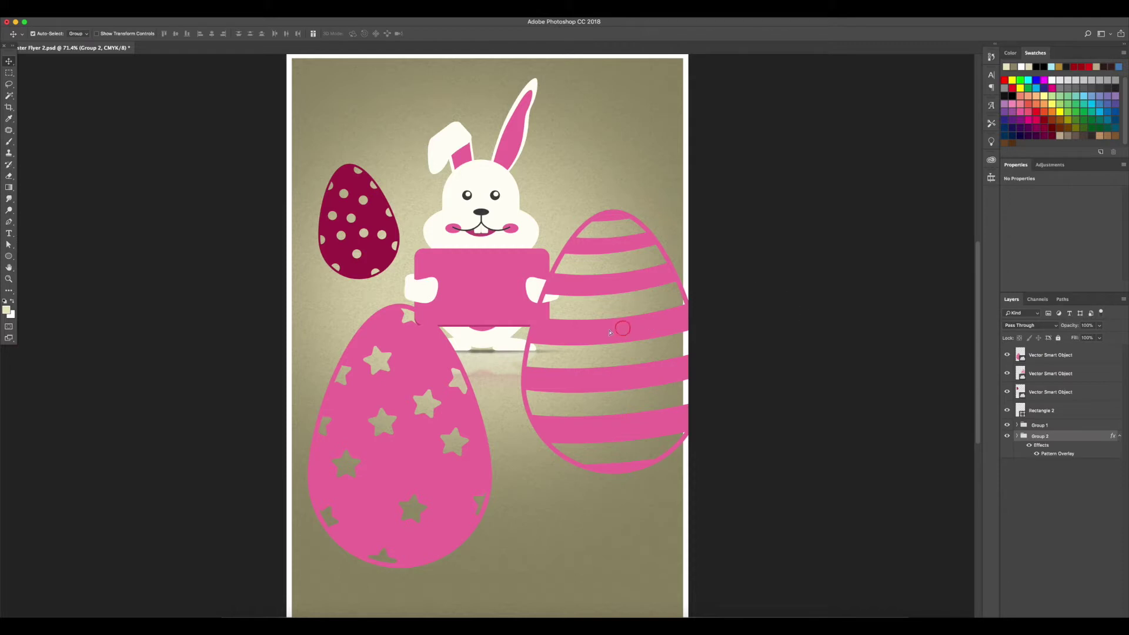
# - Move the striped egg down-left beside the star egg and select the bunny's Vector Smart Object
pyautogui.moveTo(609, 333); pyautogui.dragTo(563, 373)
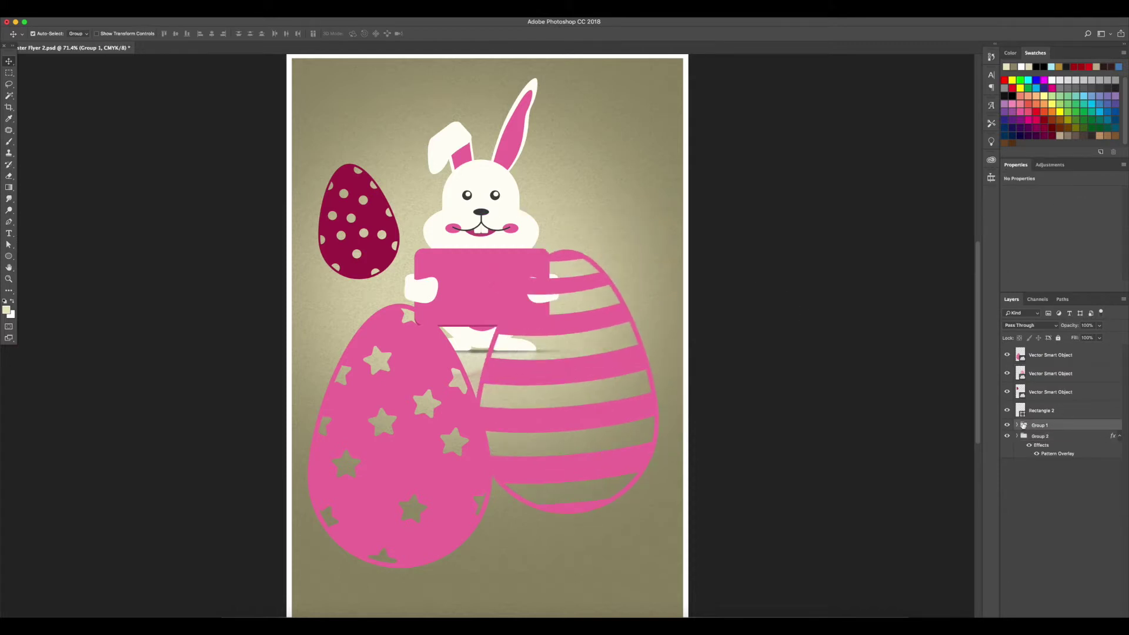
pyautogui.click(1017, 425)
pyautogui.click(1066, 488)
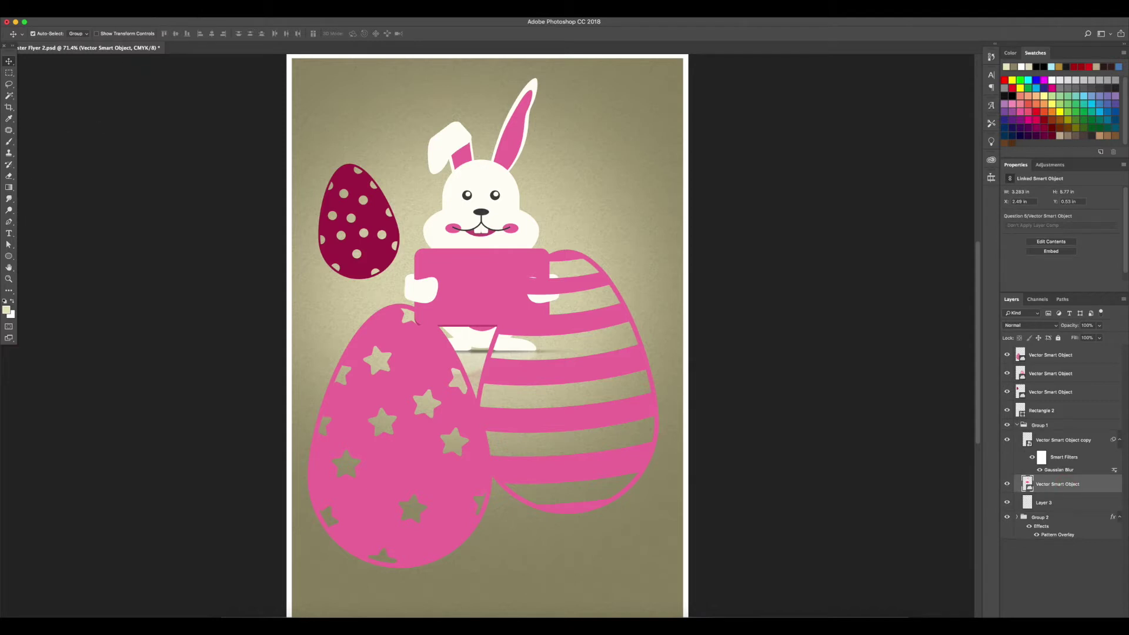
pyautogui.click(121, 8)
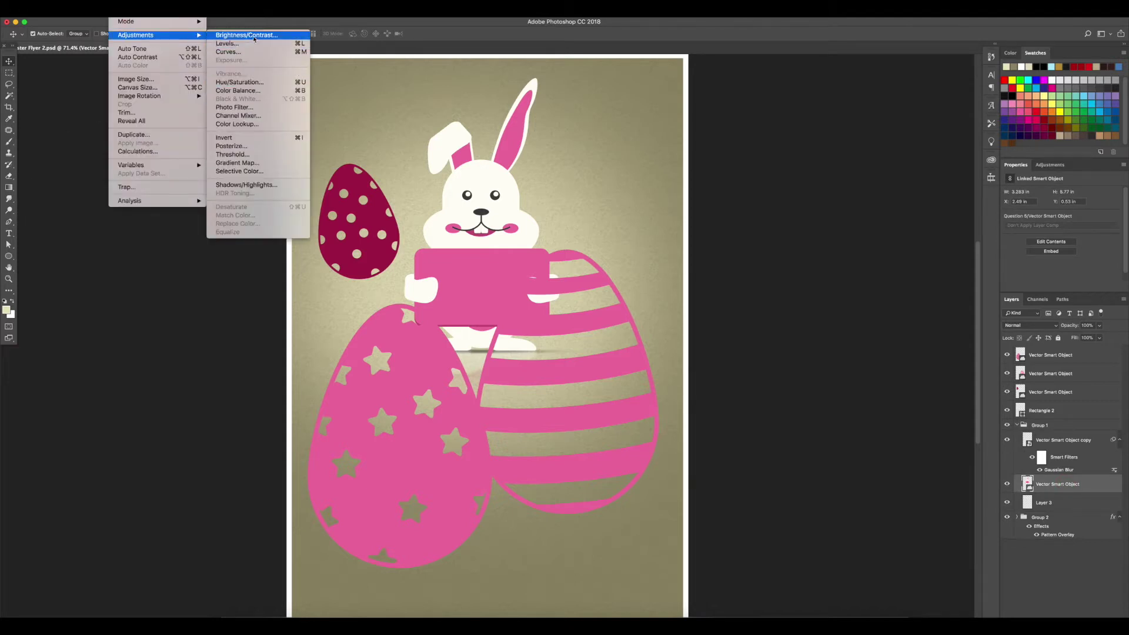
# - Shift the bunny's Hue/Saturation hue to +82 so the sign, ears and cheeks turn orange
pyautogui.click(239, 81)
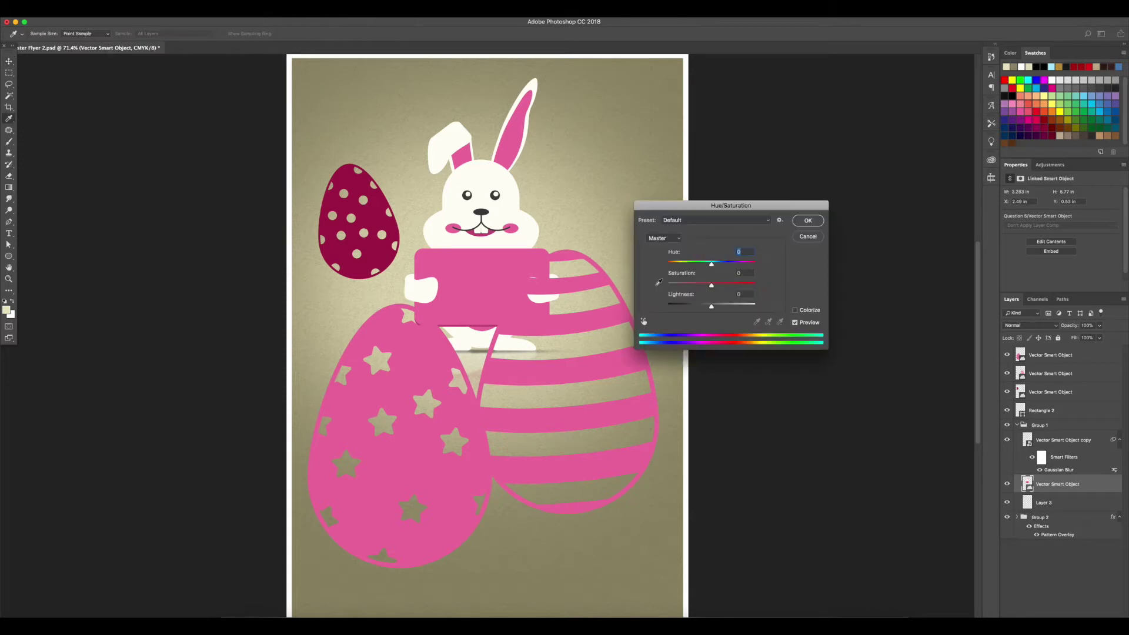
pyautogui.click(724, 264)
pyautogui.moveTo(728, 266); pyautogui.dragTo(729, 266)
pyautogui.click(732, 266)
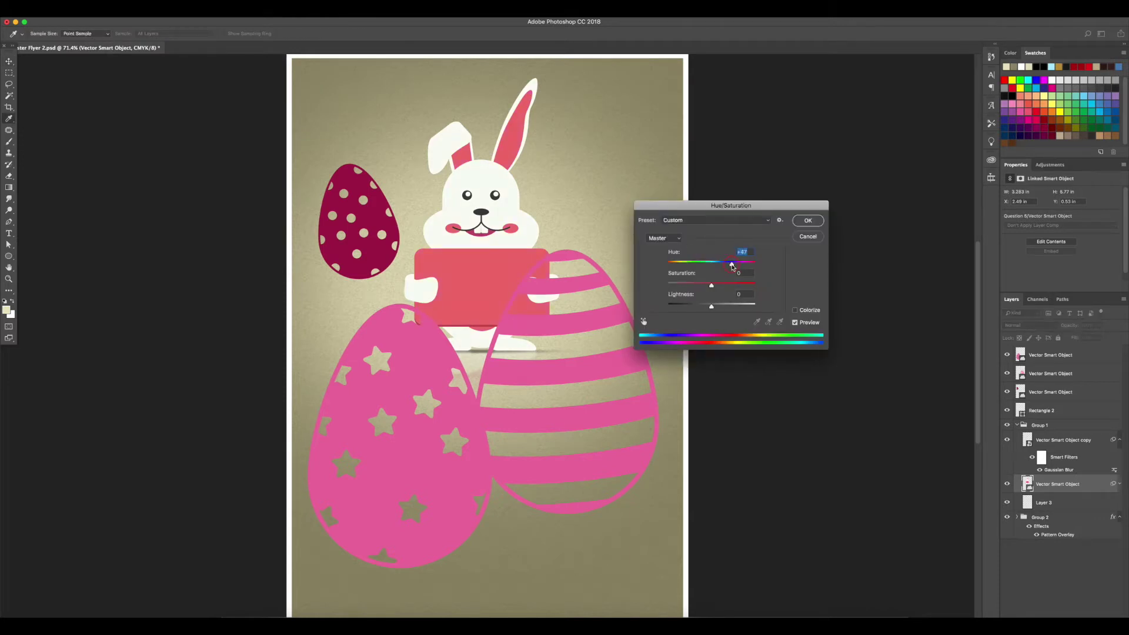
pyautogui.moveTo(736, 267); pyautogui.dragTo(739, 266)
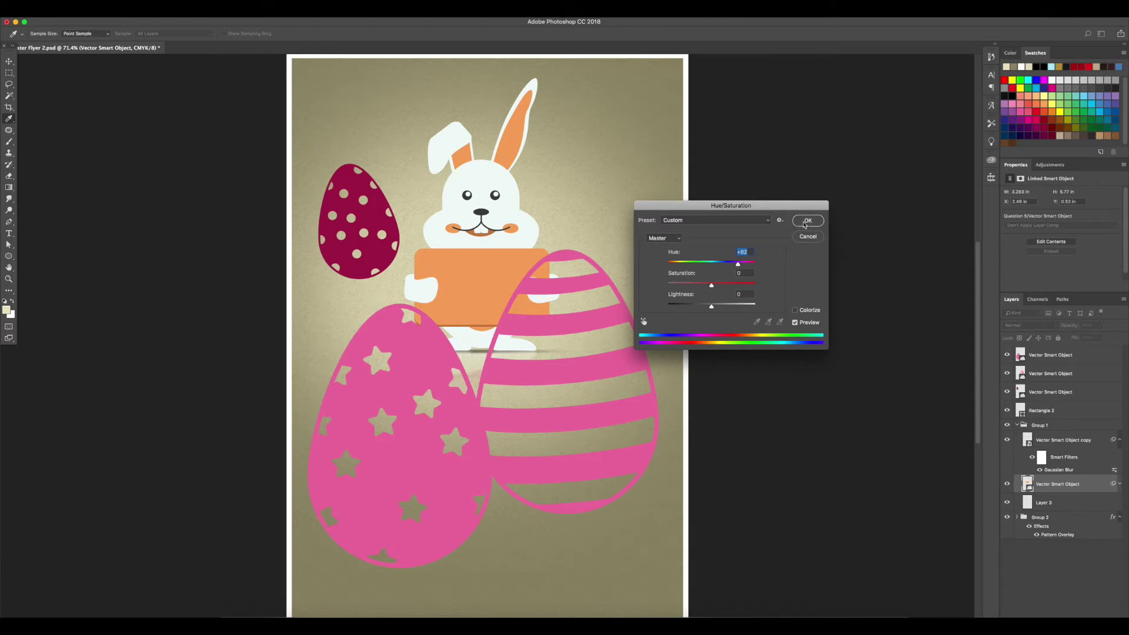
pyautogui.click(807, 221)
# - Give the striped egg an olive-brown Color Overlay
pyautogui.click(1017, 425)
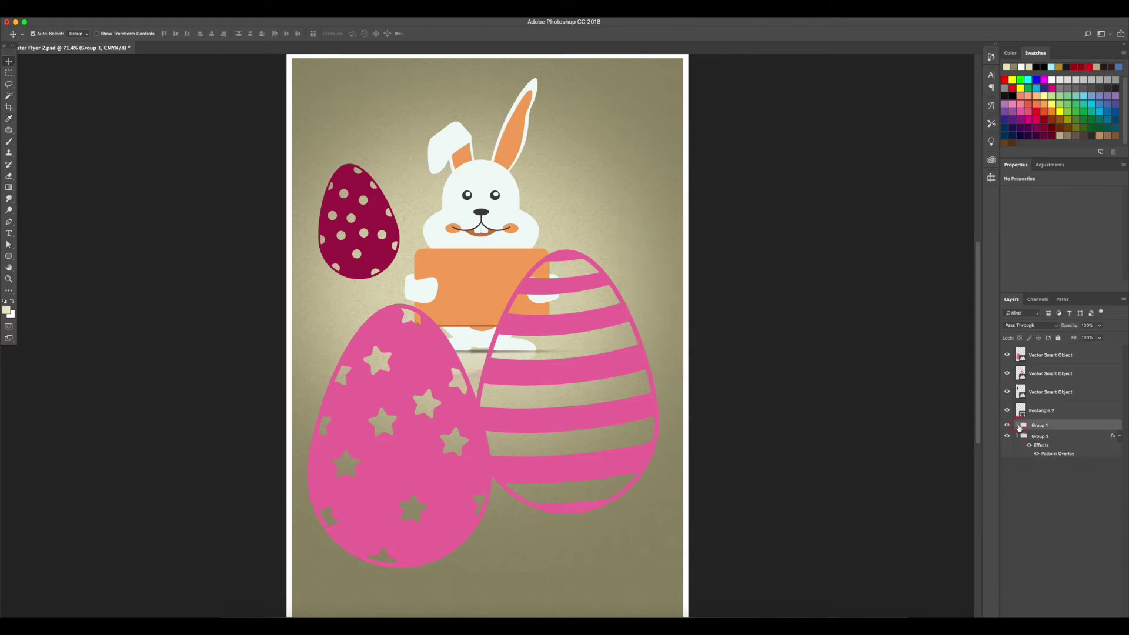
pyautogui.click(557, 320)
pyautogui.click(1053, 613)
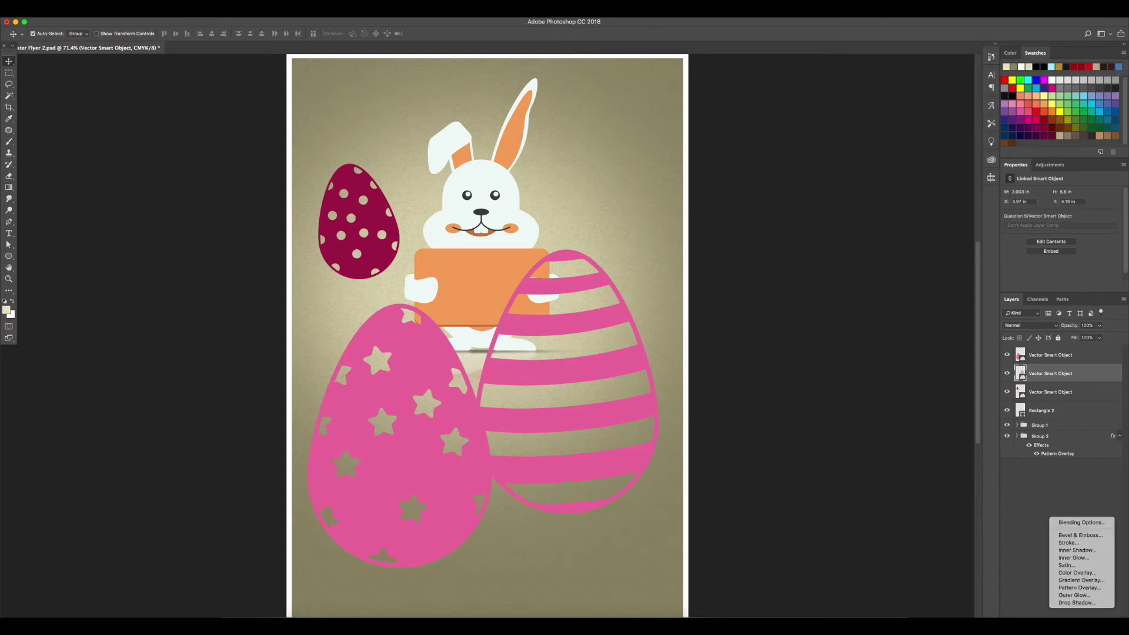
pyautogui.click(1035, 275)
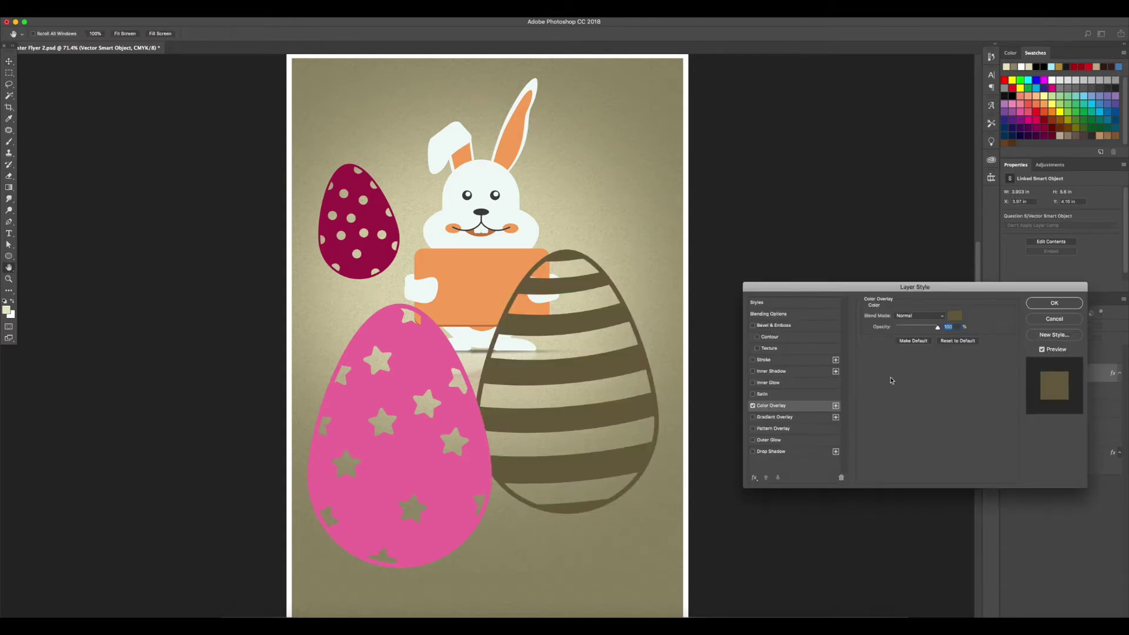
pyautogui.click(954, 318)
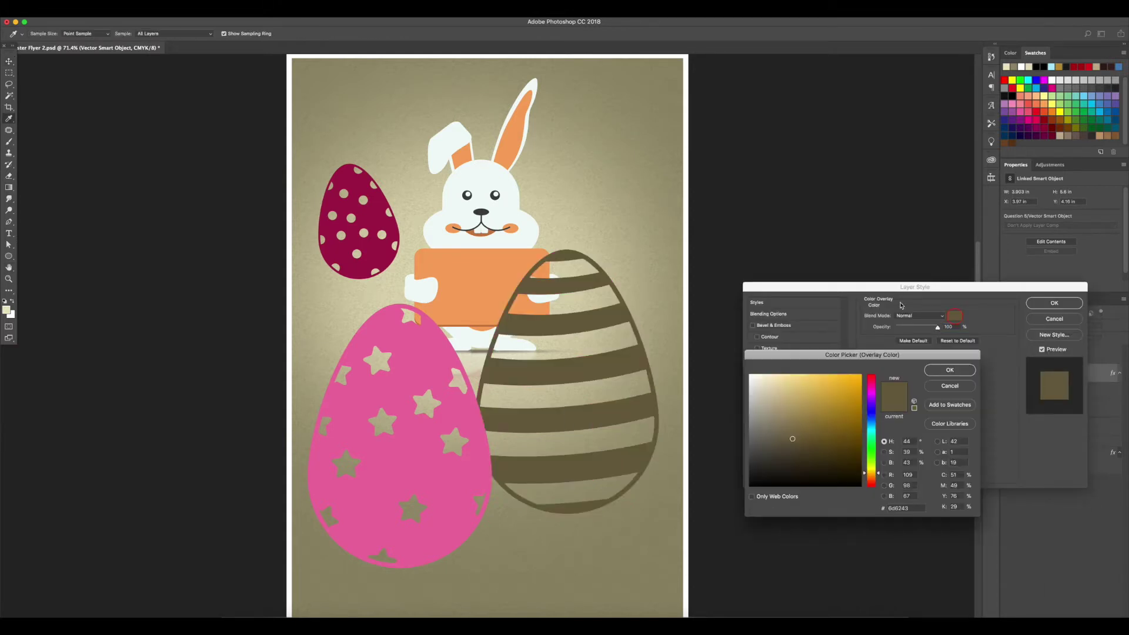
pyautogui.click(497, 281)
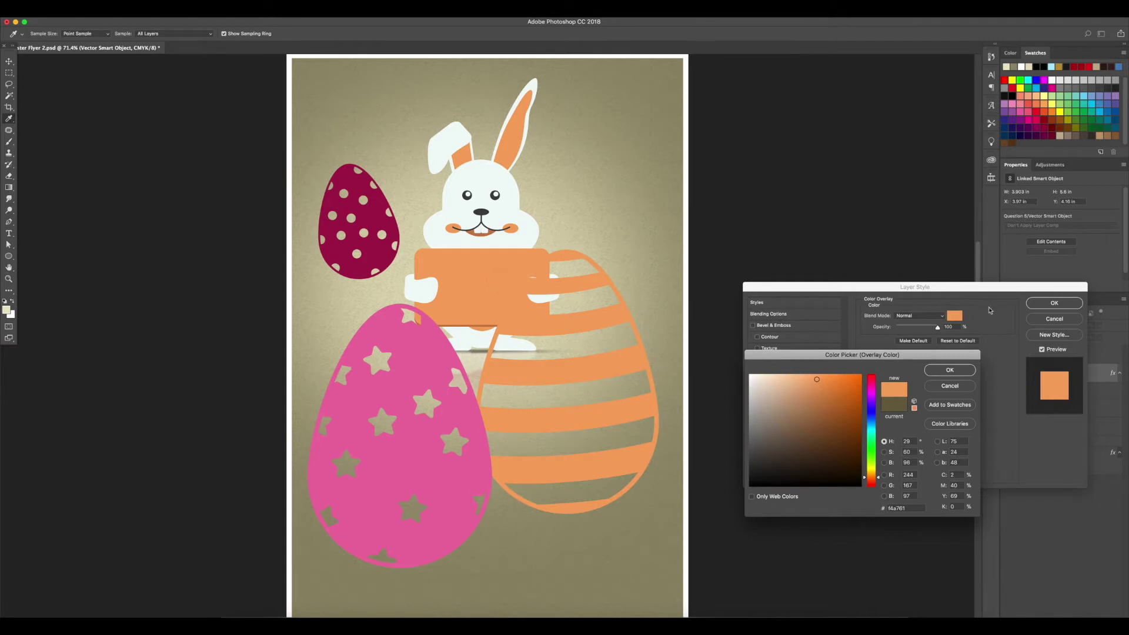
pyautogui.press('Escape')
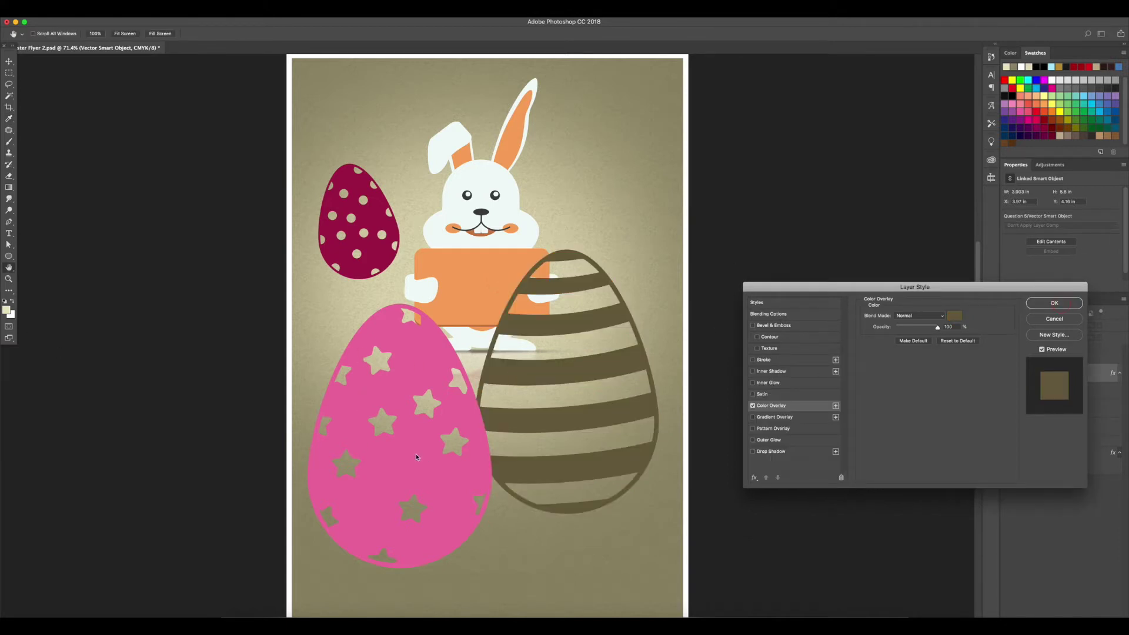
pyautogui.press('Return')
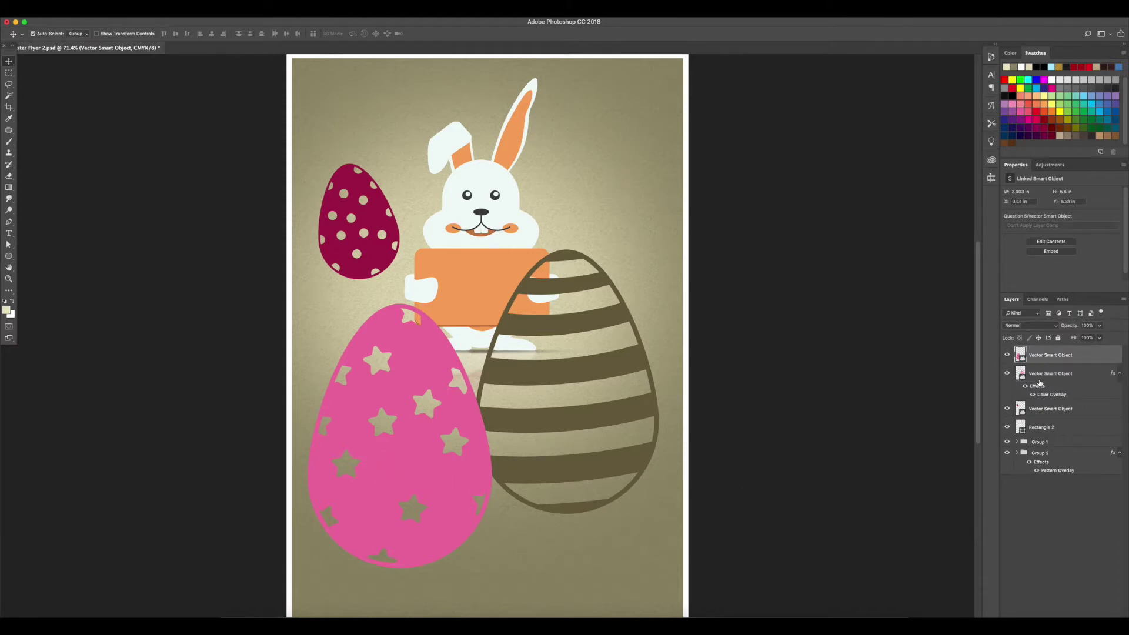
# - Add a Bevel & Emboss of about 218 px size to the striped egg
pyautogui.click(1046, 377)
pyautogui.click(1051, 600)
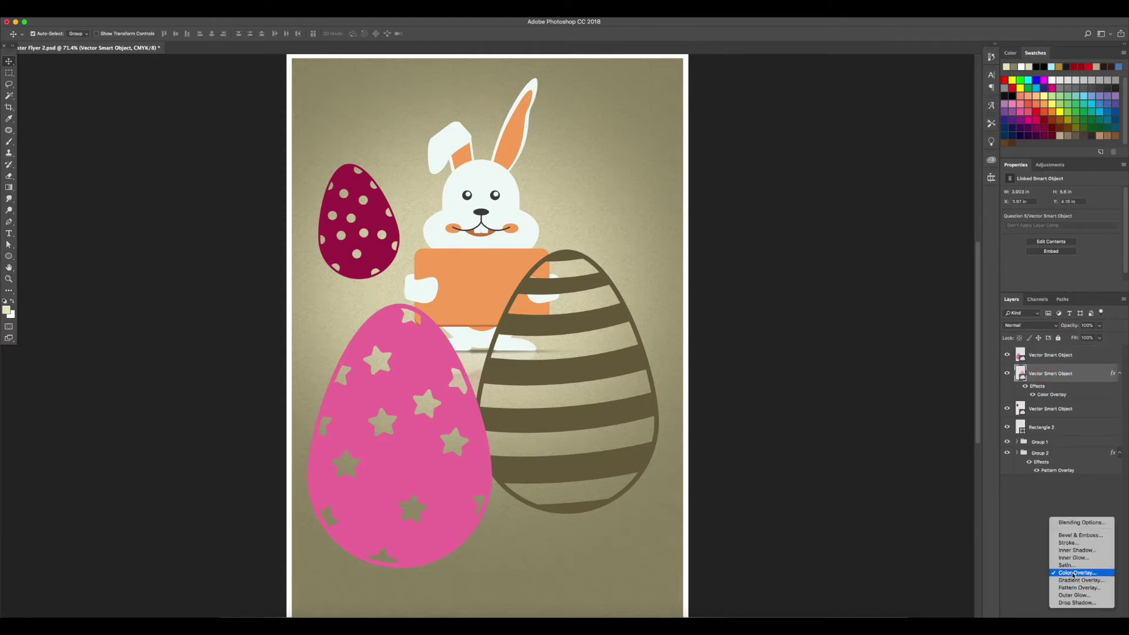
pyautogui.click(1076, 535)
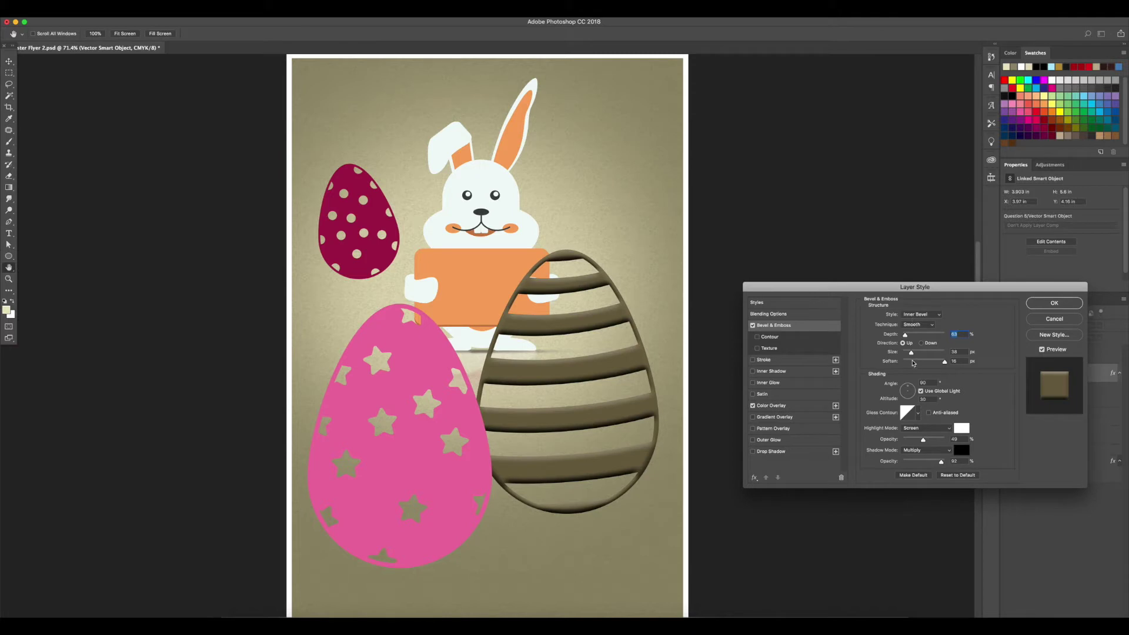
pyautogui.moveTo(911, 353)
pyautogui.mouseDown()
pyautogui.moveTo(907, 362)
pyautogui.moveTo(962, 348)
pyautogui.mouseUp()
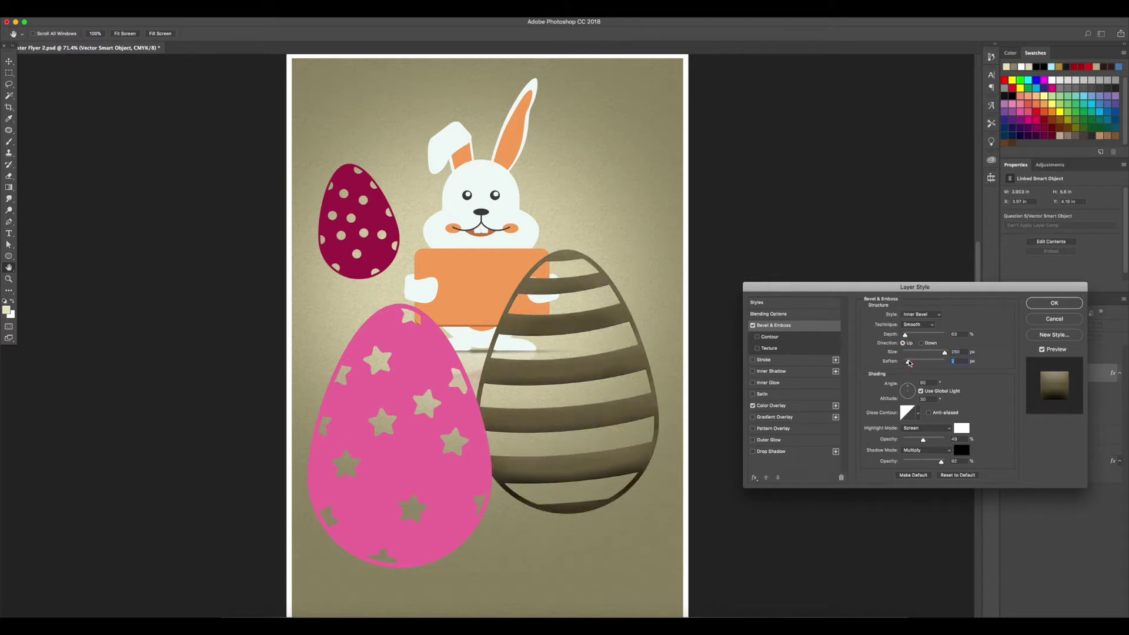
pyautogui.moveTo(943, 353); pyautogui.dragTo(940, 353)
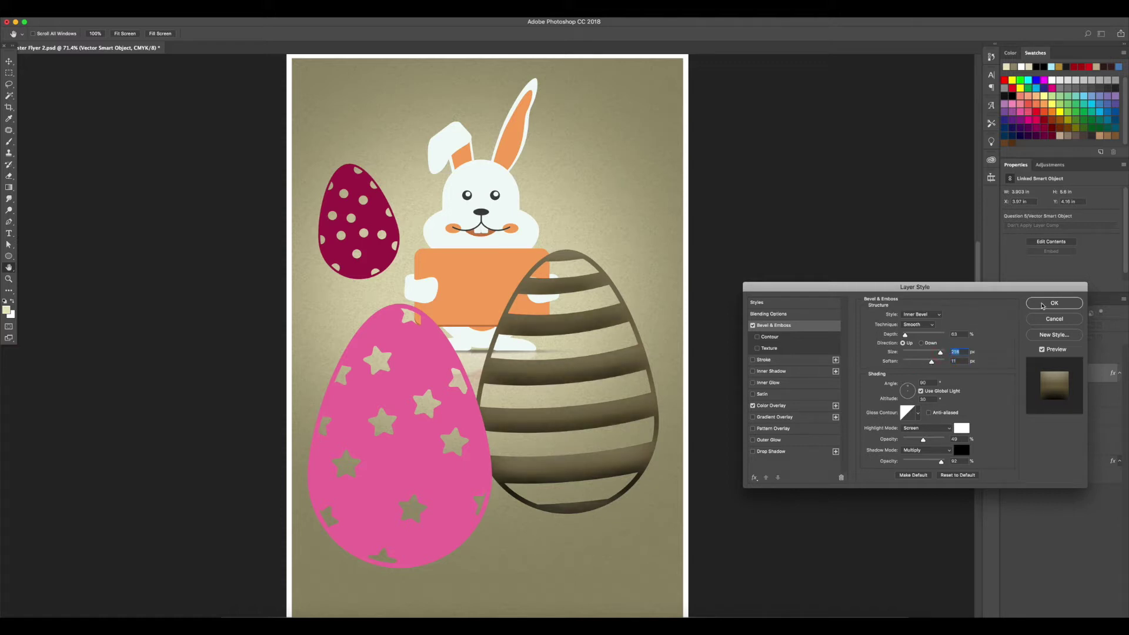
pyautogui.click(770, 383)
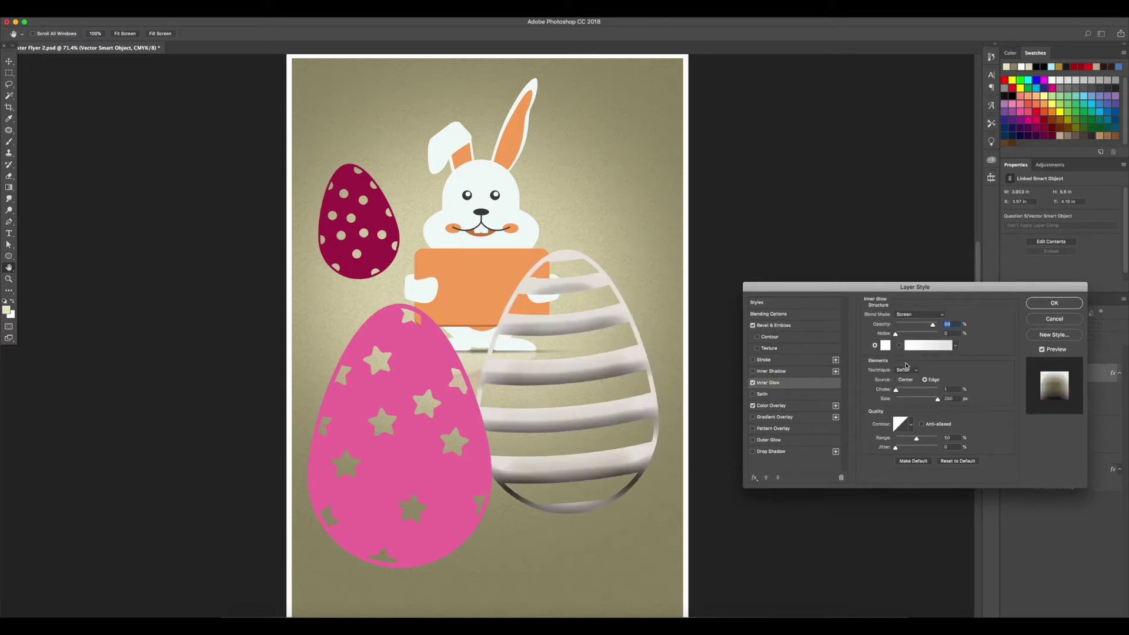
pyautogui.click(753, 383)
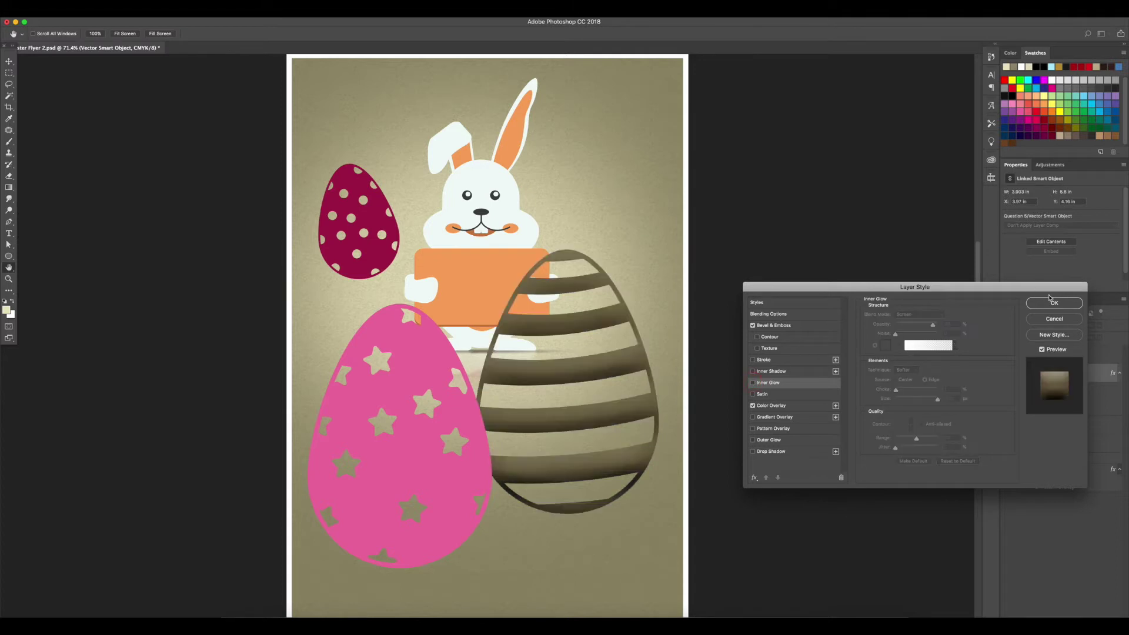
pyautogui.press('Return')
pyautogui.hotkey('ctrl', 't')
# - Shrink the striped egg, move it up beside the bunny, and copy its layer style
pyautogui.moveTo(658, 248); pyautogui.dragTo(574, 371)
pyautogui.press('Return')
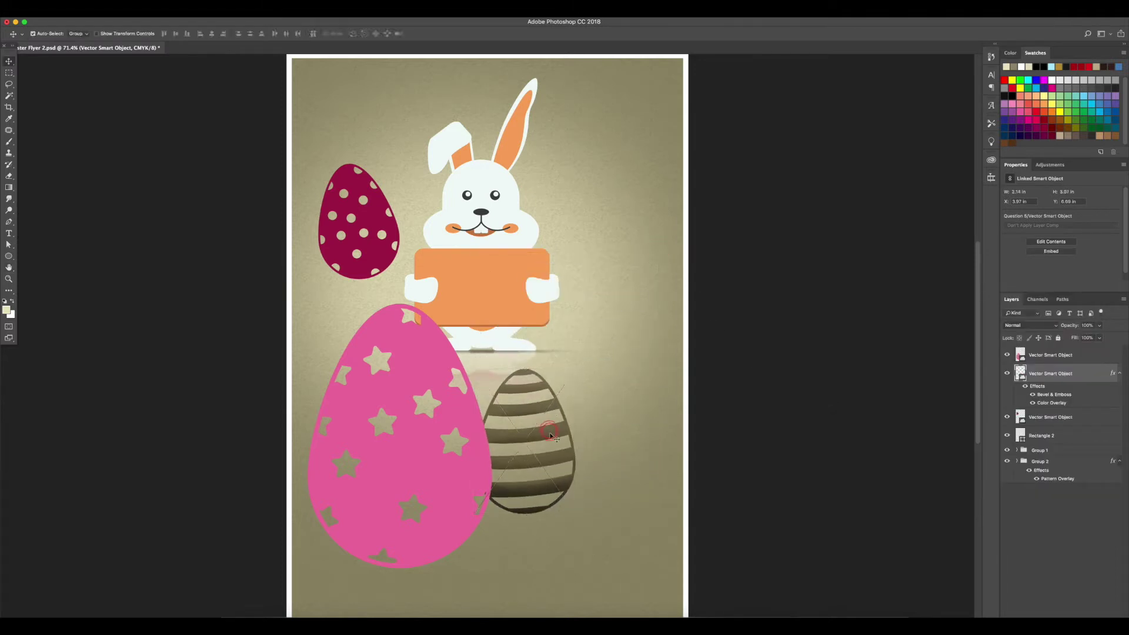
pyautogui.moveTo(558, 430); pyautogui.dragTo(648, 254)
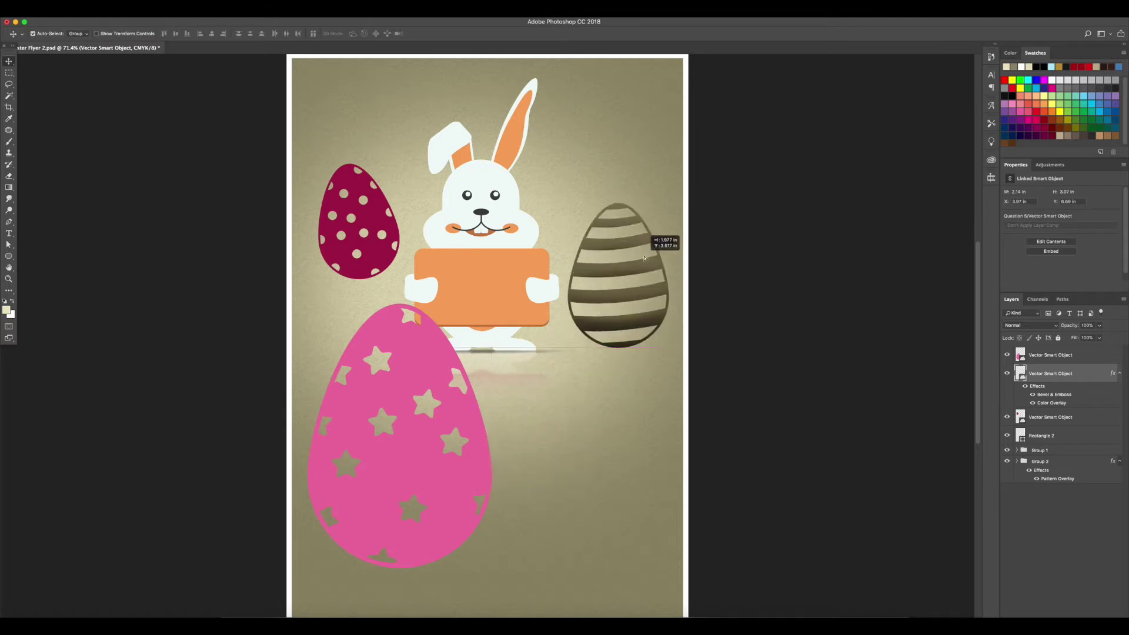
pyautogui.click(447, 413)
pyautogui.rightClick(1079, 369)
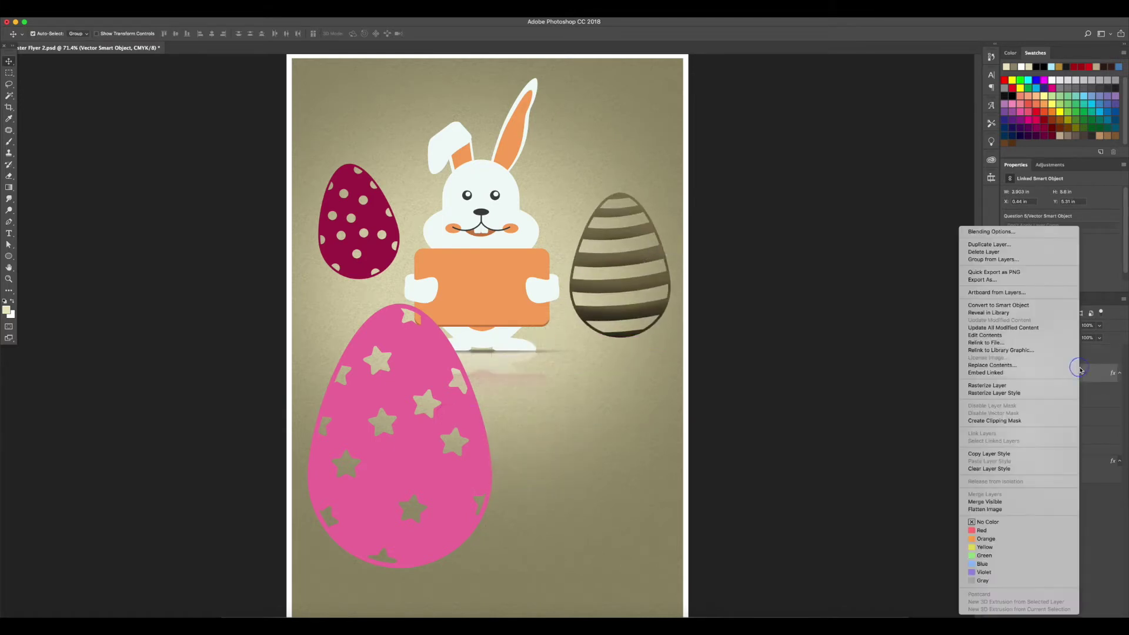
pyautogui.click(988, 453)
# - Paste the brown style onto the pink star egg, shrink it under half size, and move it beside the bunny
pyautogui.click(1082, 355)
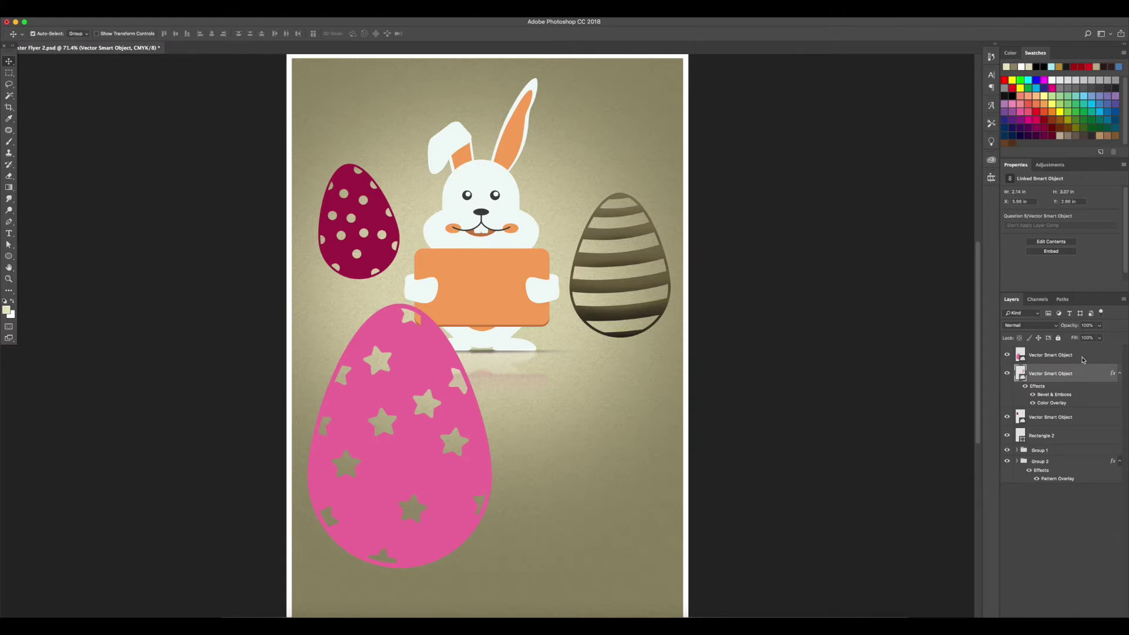
pyautogui.rightClick(1081, 354)
pyautogui.click(992, 461)
pyautogui.hotkey('ctrl', 't')
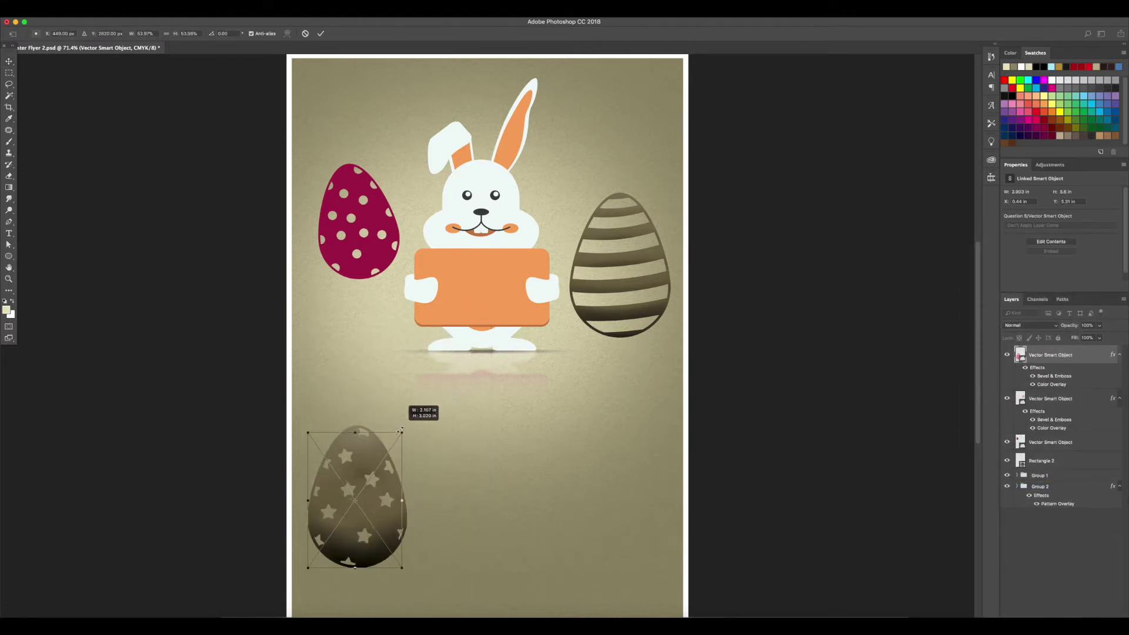
pyautogui.moveTo(492, 301); pyautogui.dragTo(389, 450)
pyautogui.press('Return')
pyautogui.moveTo(349, 487); pyautogui.dragTo(377, 258)
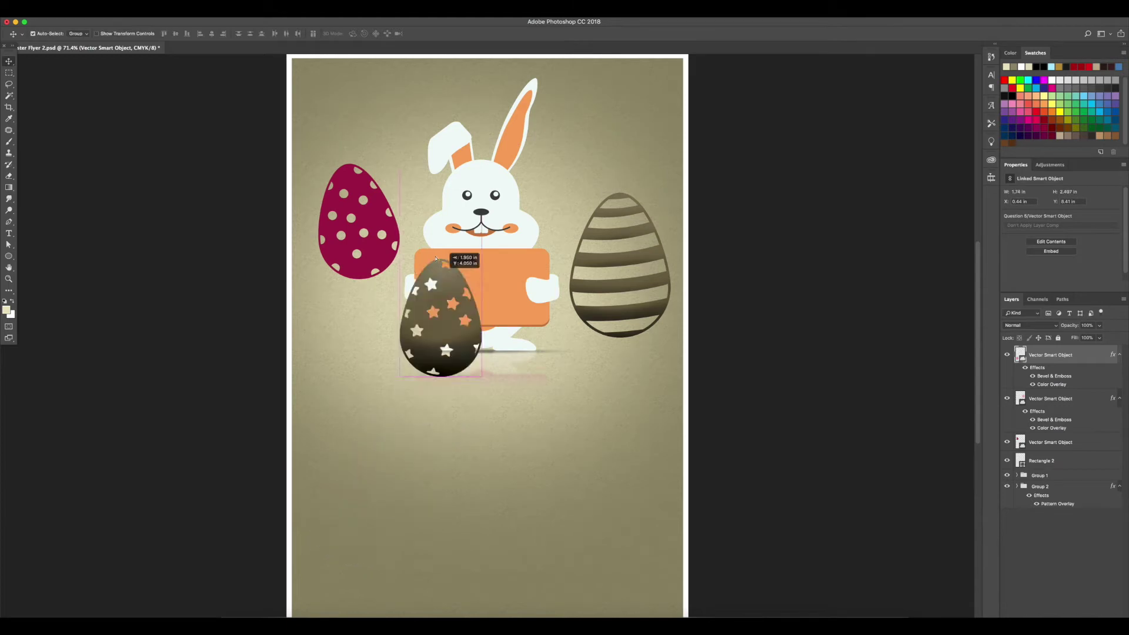
pyautogui.press('Return')
# - Move the dotted egg toward the left edge, shrink it, and shift the bunny group slightly right
pyautogui.moveTo(394, 188)
pyautogui.mouseDown()
pyautogui.moveTo(353, 264)
pyautogui.moveTo(344, 252)
pyautogui.mouseUp()
pyautogui.hotkey('ctrl', 't')
pyautogui.doubleClick(320, 298)
pyautogui.click(522, 270)
pyautogui.hotkey('ctrl', 't')
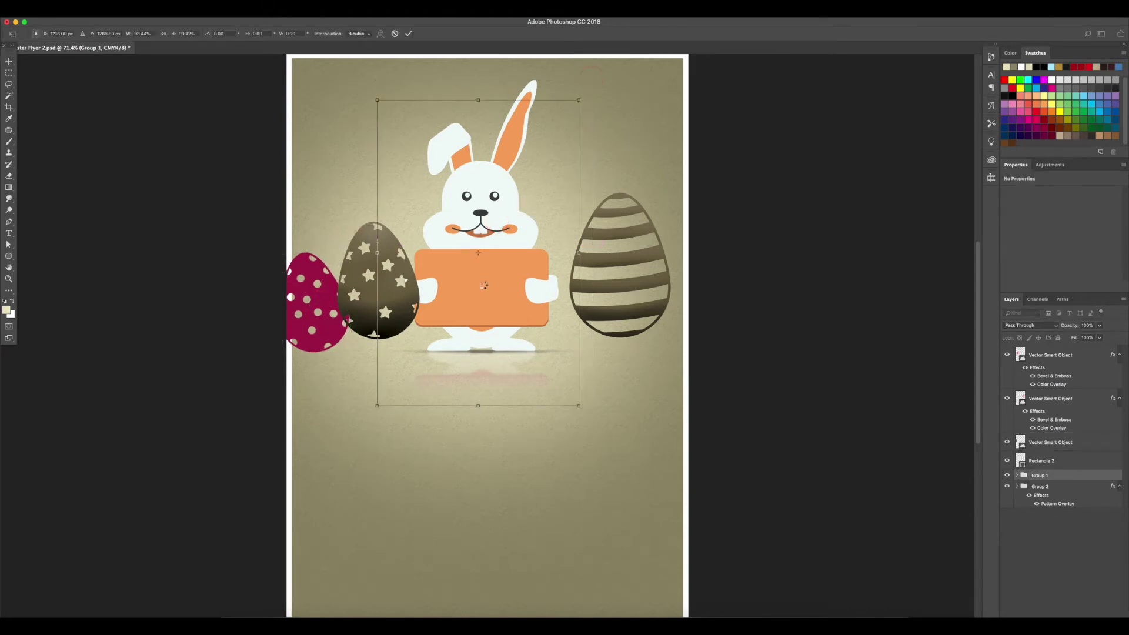
pyautogui.press('Return')
pyautogui.moveTo(497, 229); pyautogui.dragTo(517, 271)
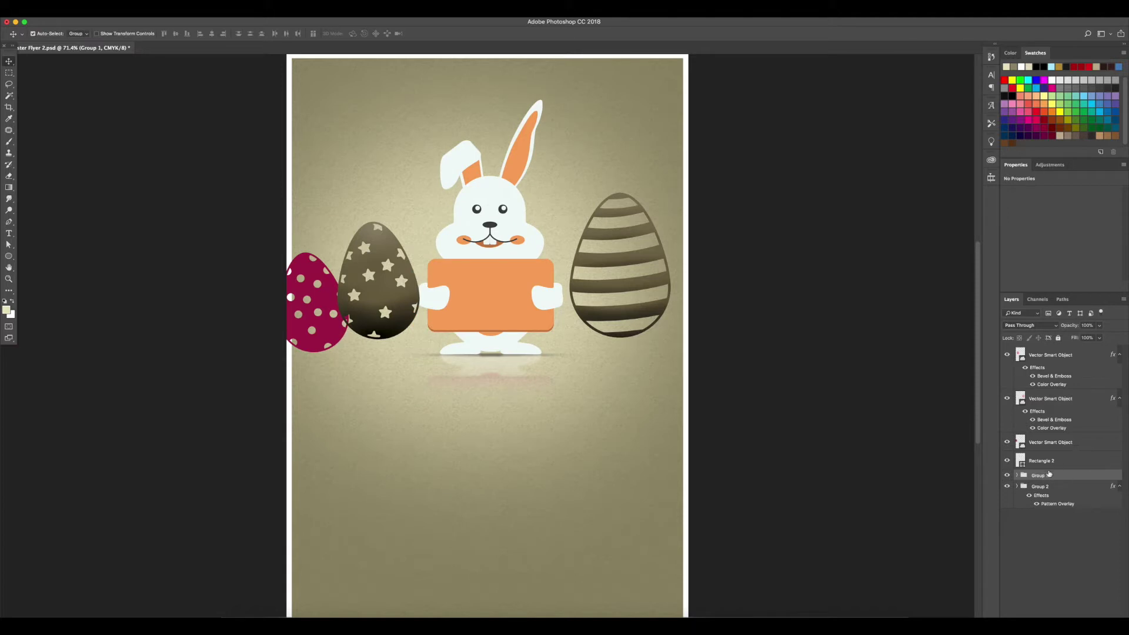
pyautogui.click(1017, 475)
# - Try a Bevel & Emboss on the bunny artwork layer, then cancel it
pyautogui.click(1060, 537)
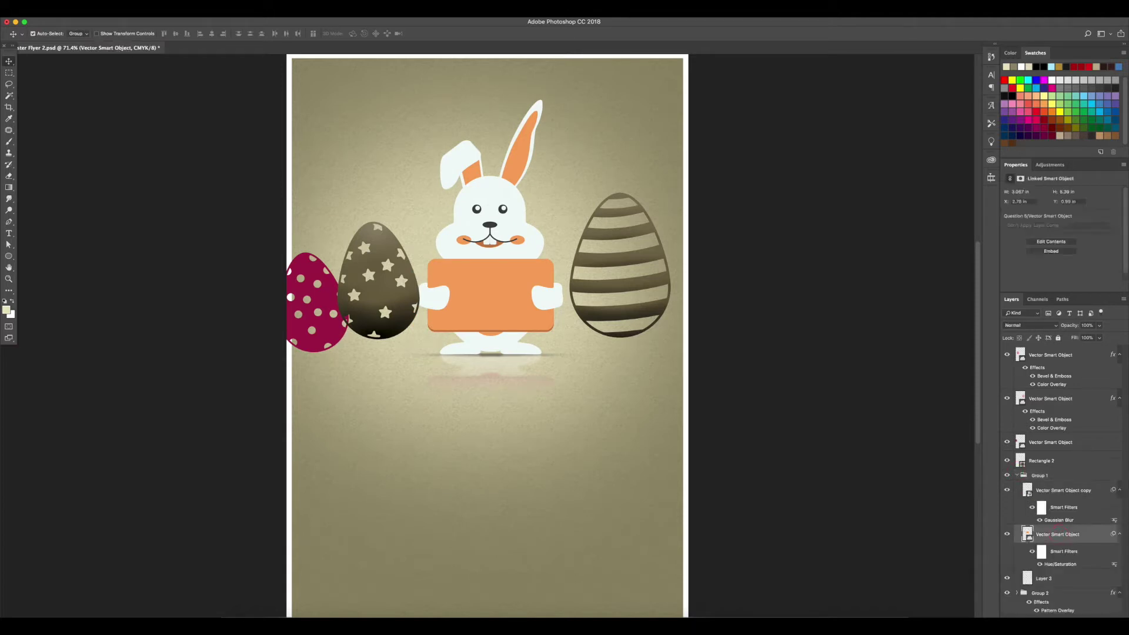
pyautogui.rightClick(1060, 536)
pyautogui.click(1077, 536)
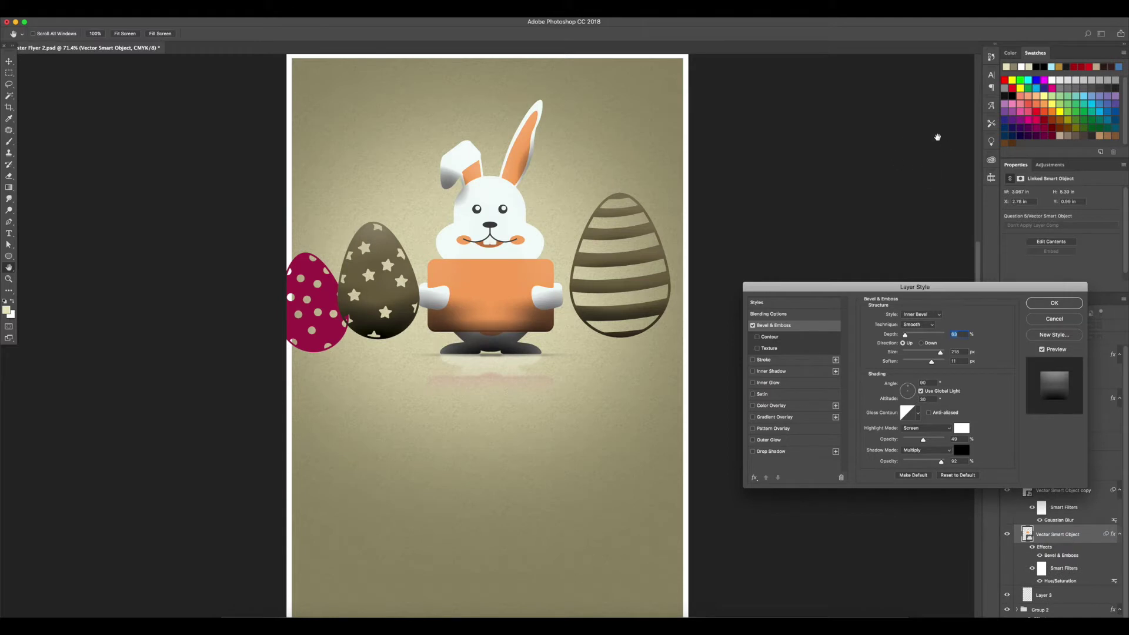
pyautogui.press('Escape')
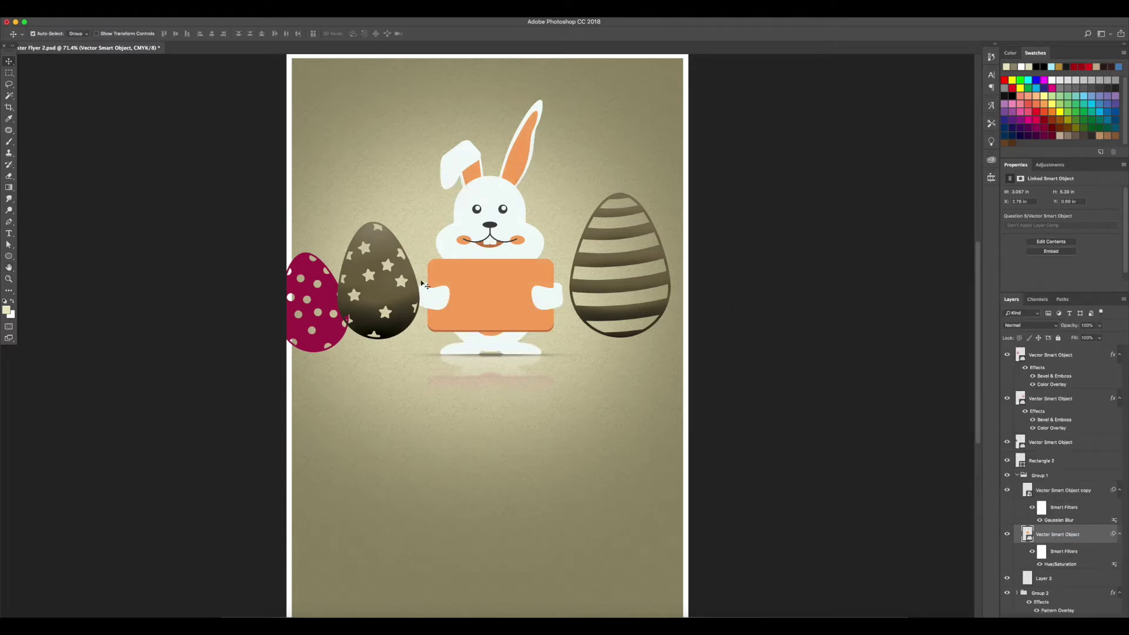
# - Nudge the star and striped eggs, hide both eggs' Bevel & Emboss, and move the dotted egg beside the bunny
pyautogui.moveTo(395, 306); pyautogui.dragTo(399, 320)
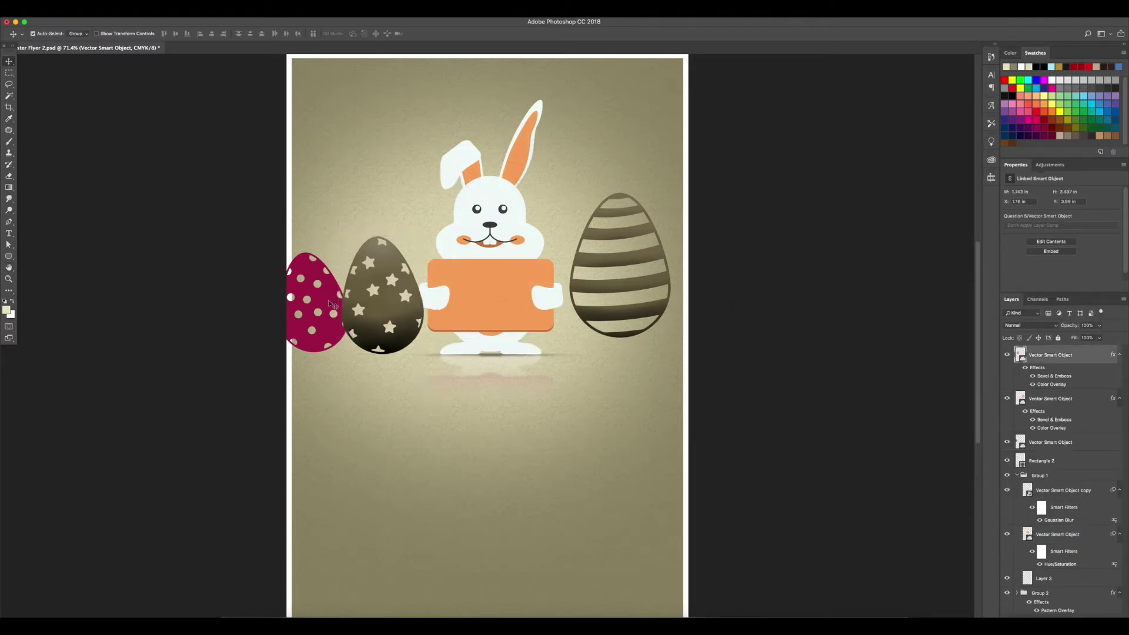
pyautogui.moveTo(604, 312); pyautogui.dragTo(593, 319)
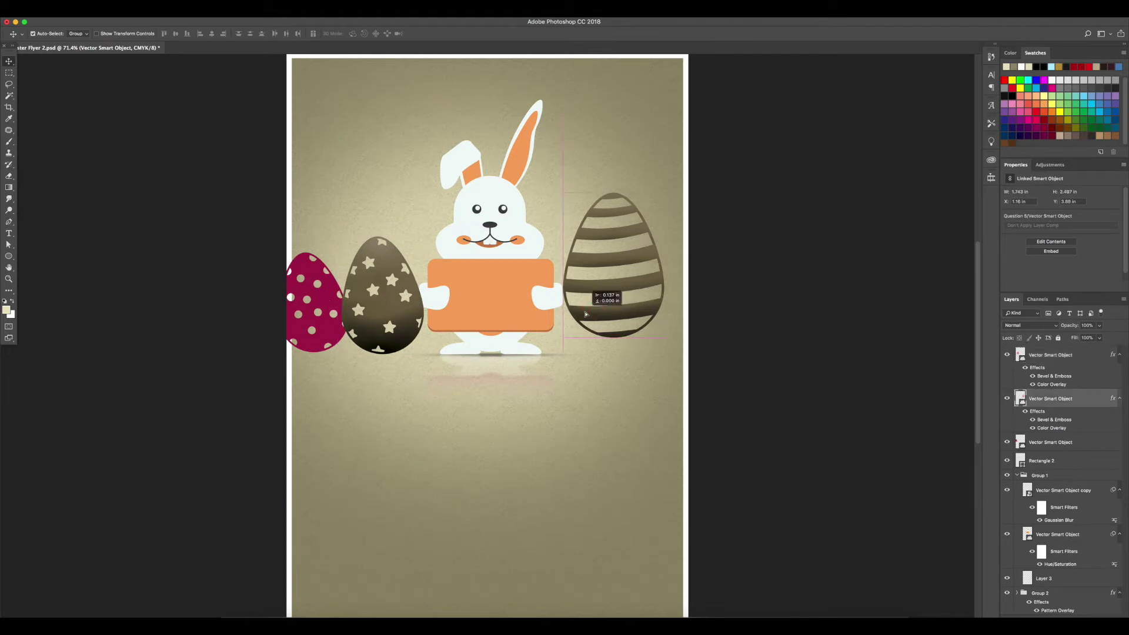
pyautogui.click(1033, 420)
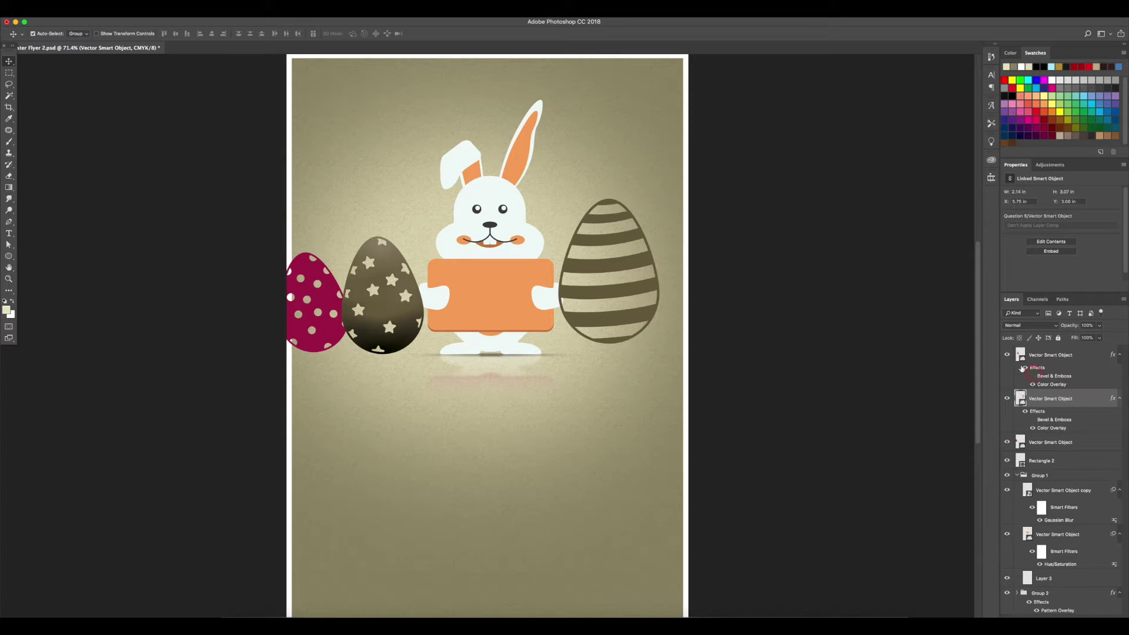
pyautogui.click(1051, 355)
pyautogui.moveTo(331, 287)
pyautogui.mouseDown()
pyautogui.moveTo(496, 131)
pyautogui.moveTo(391, 119)
pyautogui.moveTo(421, 257)
pyautogui.moveTo(400, 245)
pyautogui.moveTo(443, 273)
pyautogui.mouseUp()
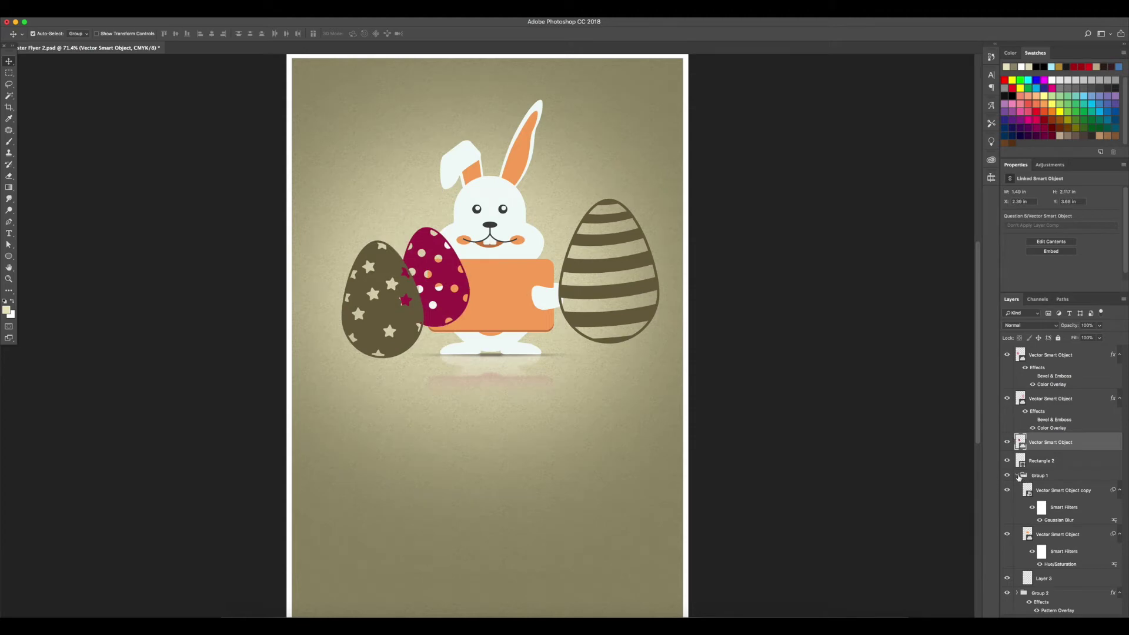
# - Tuck the dotted egg below the bunny group and move it left of the star egg
pyautogui.click(1017, 476)
pyautogui.moveTo(1049, 486); pyautogui.dragTo(1048, 482)
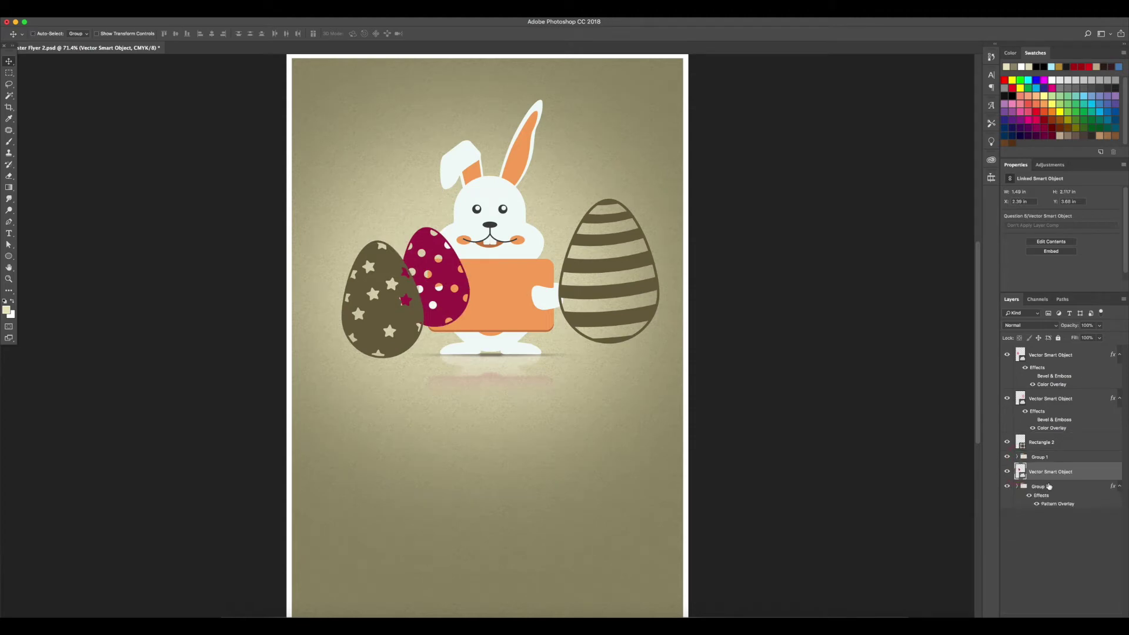
pyautogui.hotkey('ctrl', 't')
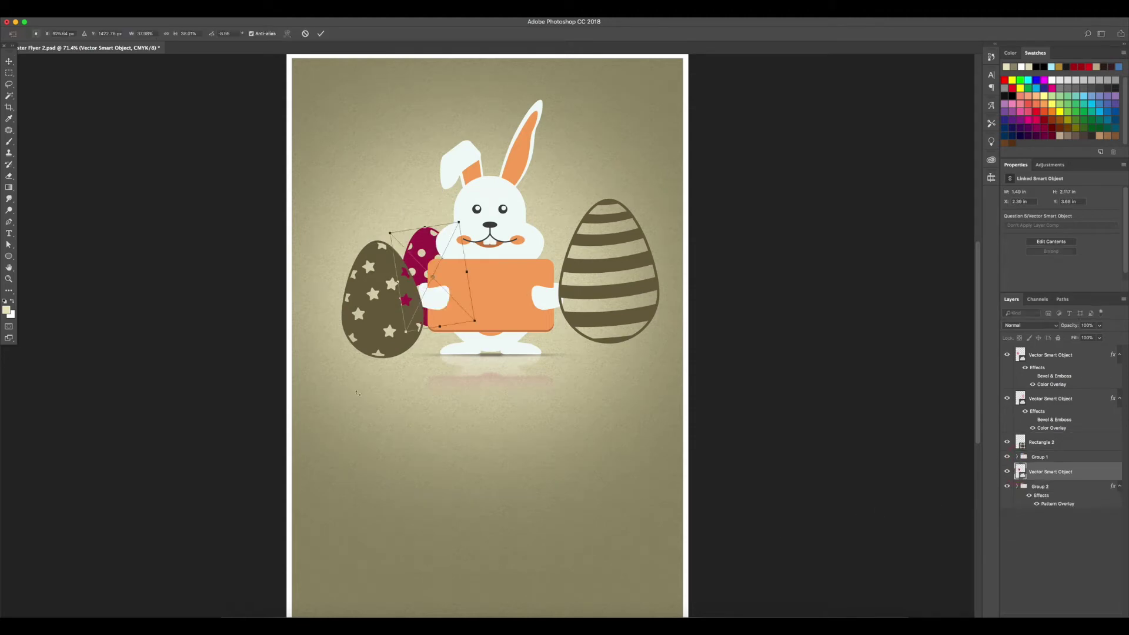
pyautogui.press('Return')
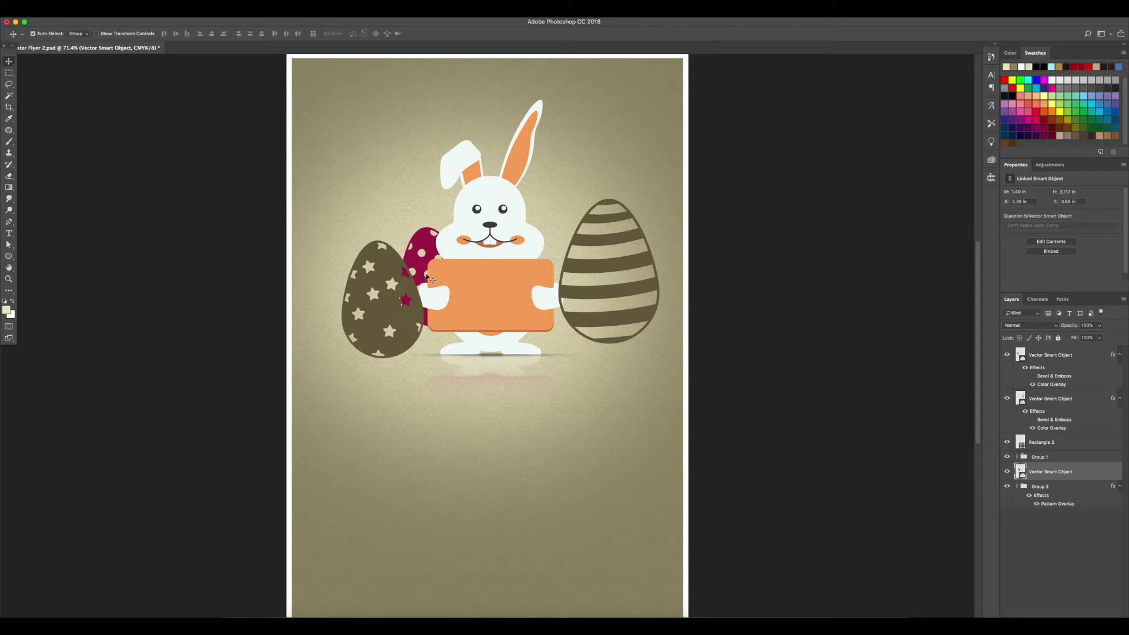
pyautogui.moveTo(429, 254); pyautogui.dragTo(323, 274)
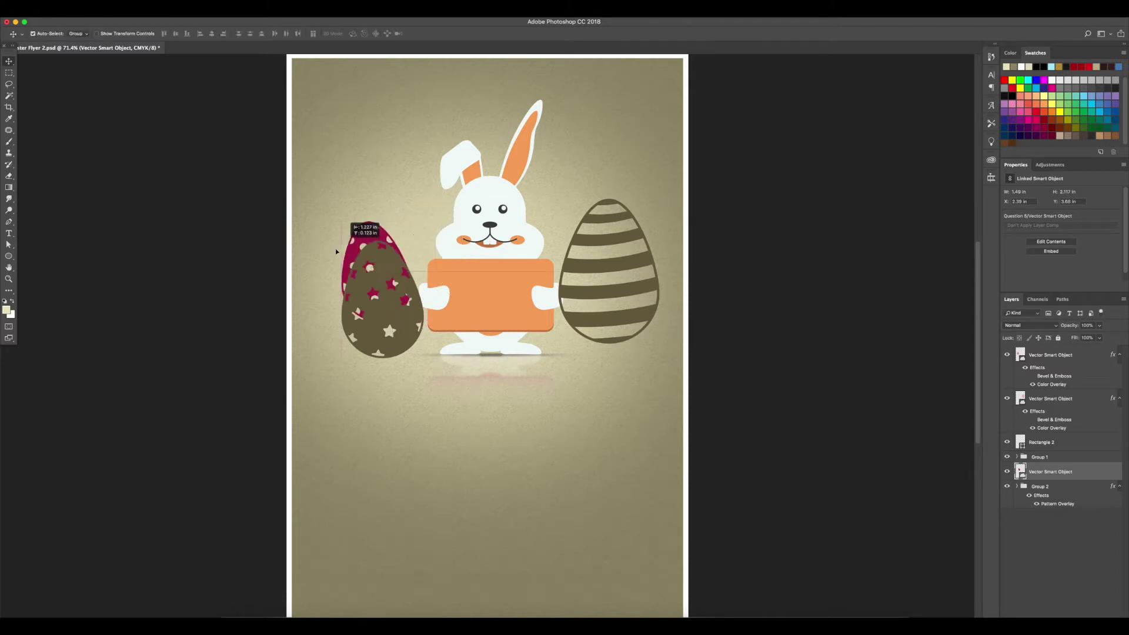
# - Shift the dotted and star eggs slightly right and shrink them together
pyautogui.keyDown('shift'); pyautogui.click(383, 341); pyautogui.keyUp('shift')
pyautogui.moveTo(383, 341); pyautogui.dragTo(394, 338)
pyautogui.hotkey('ctrl', 't')
pyautogui.moveTo(436, 236); pyautogui.dragTo(433, 239)
pyautogui.press('Return')
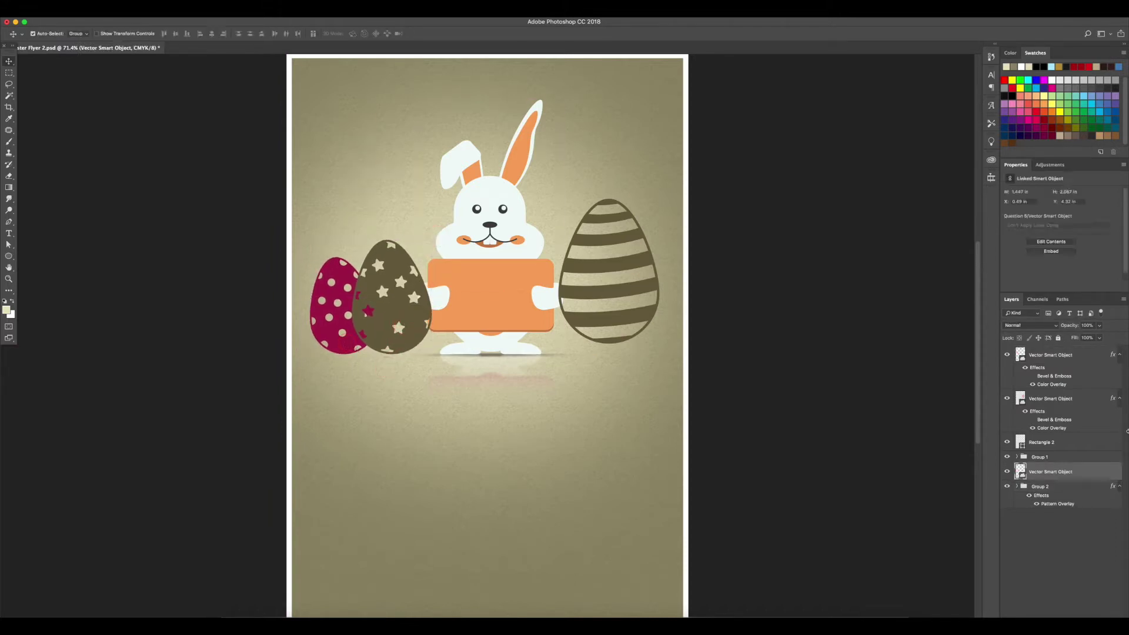
pyautogui.click(1052, 614)
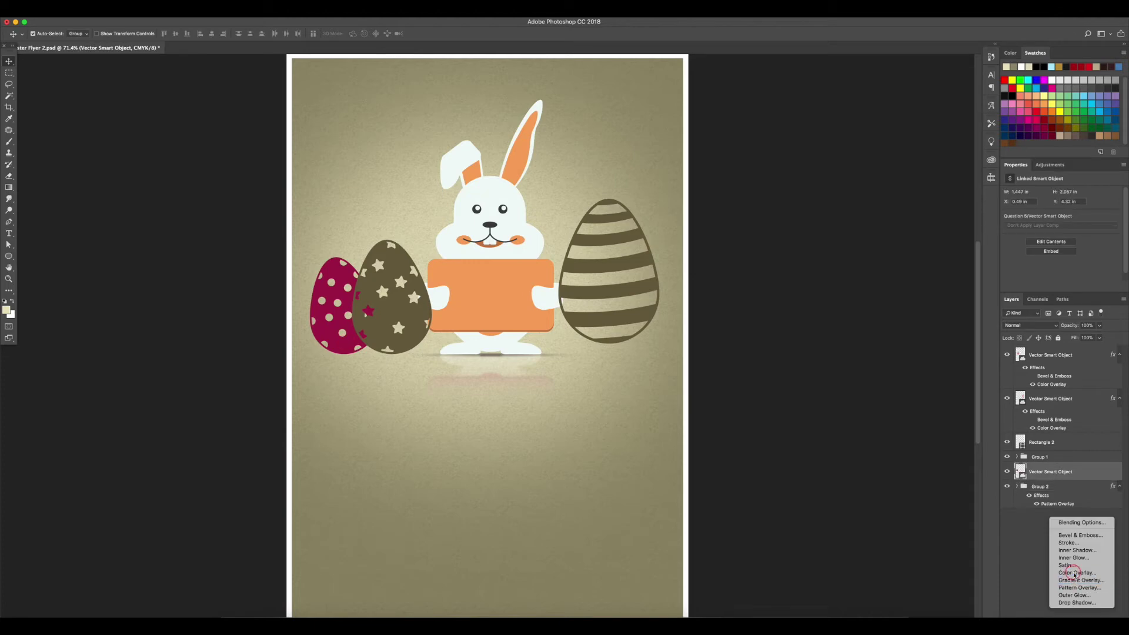
# - Give the dotted egg a light tan Color Overlay
pyautogui.click(1076, 575)
pyautogui.click(953, 317)
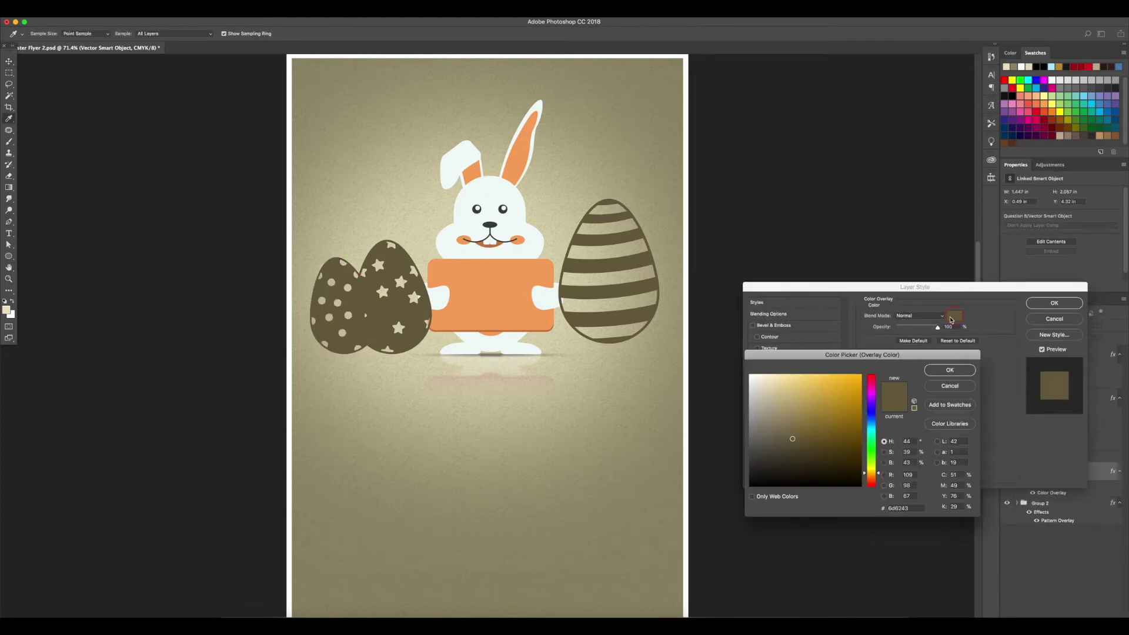
pyautogui.click(788, 415)
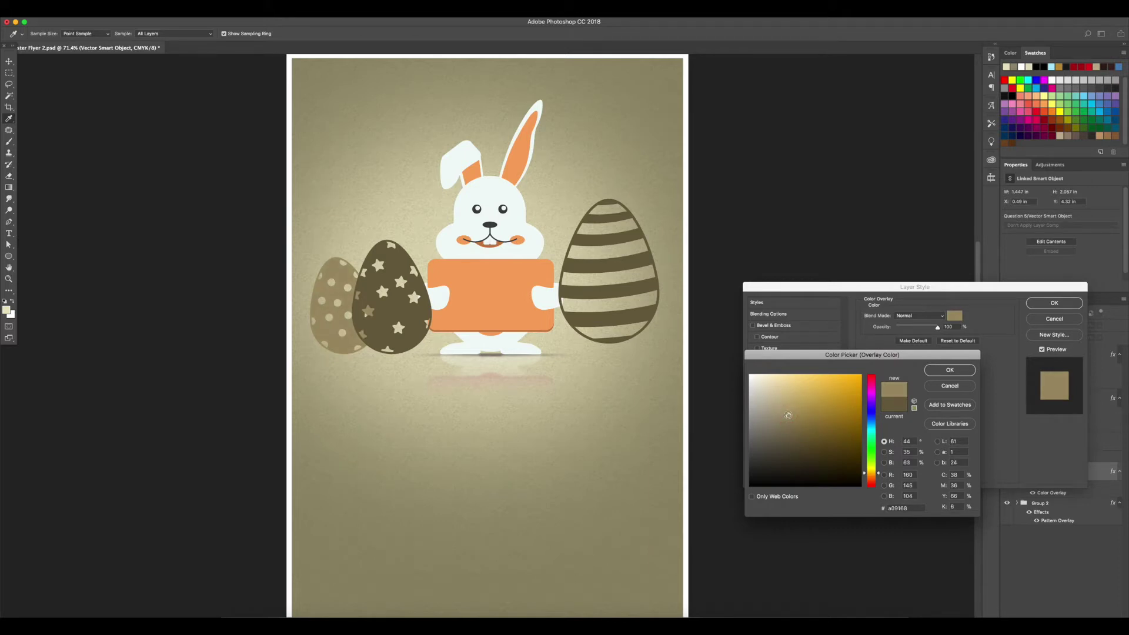
pyautogui.press('Return')
# - Shrink the striped egg and nudge it slightly left
pyautogui.press('Return')
pyautogui.press('v')
pyautogui.click(606, 268)
pyautogui.hotkey('ctrl', 't')
pyautogui.moveTo(655, 197)
pyautogui.mouseDown()
pyautogui.moveTo(645, 223)
pyautogui.moveTo(698, 242)
pyautogui.mouseUp()
pyautogui.press('Return')
pyautogui.moveTo(608, 282); pyautogui.dragTo(595, 281)
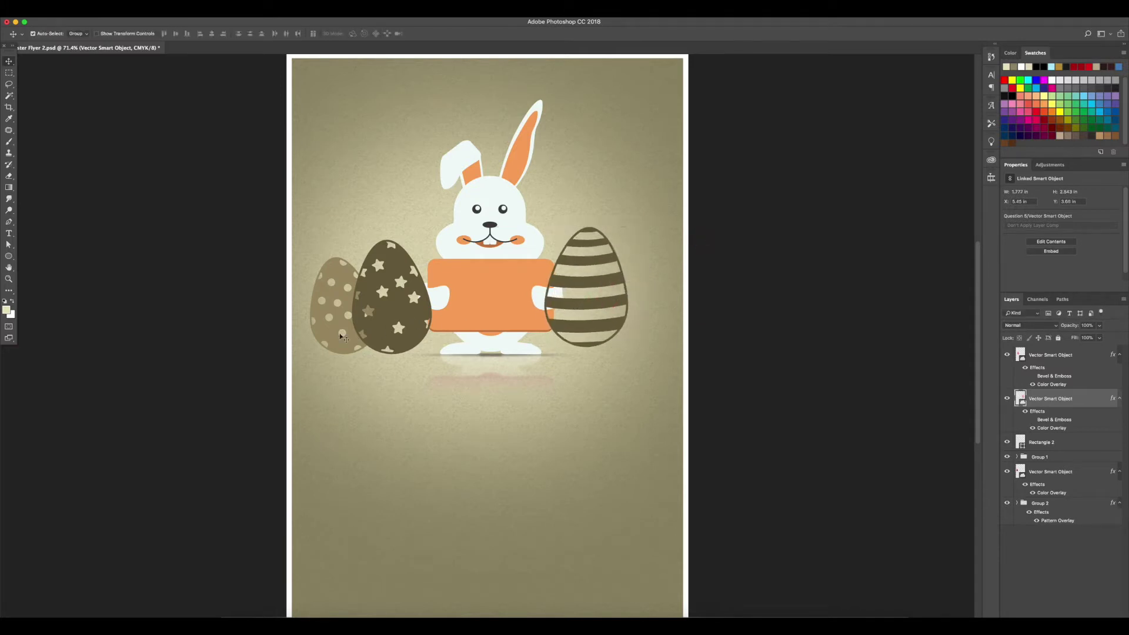
# - Copy the star egg to the striped egg's right, flip and shrink it, and send it behind
pyautogui.moveTo(382, 306); pyautogui.dragTo(624, 321)
pyautogui.hotkey('ctrl', 't')
pyautogui.rightClick(643, 322)
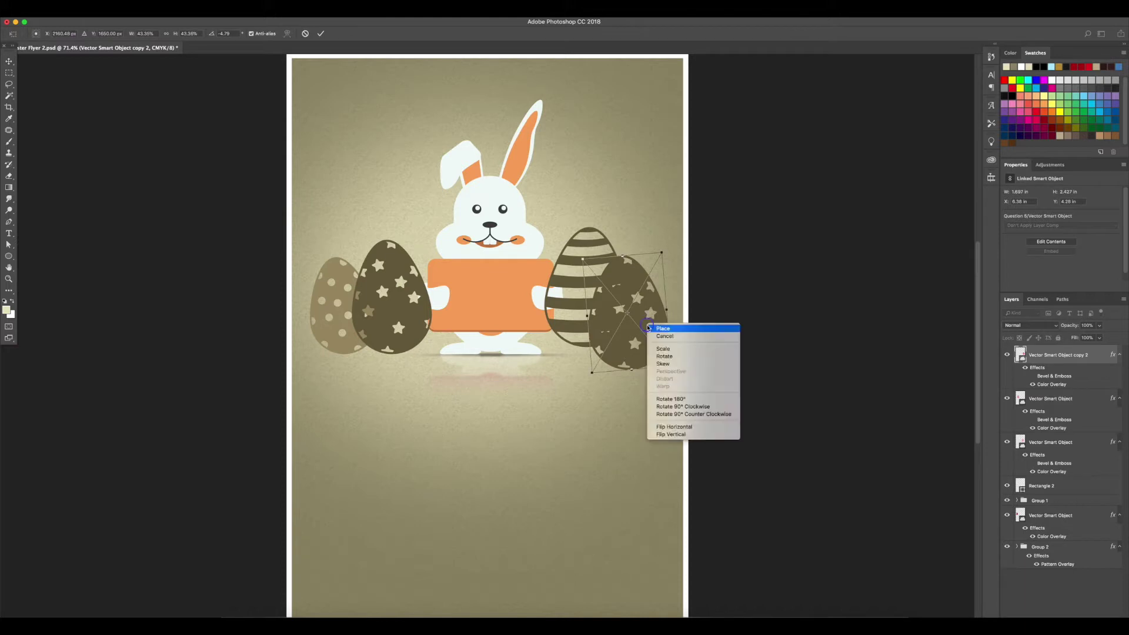
pyautogui.click(658, 429)
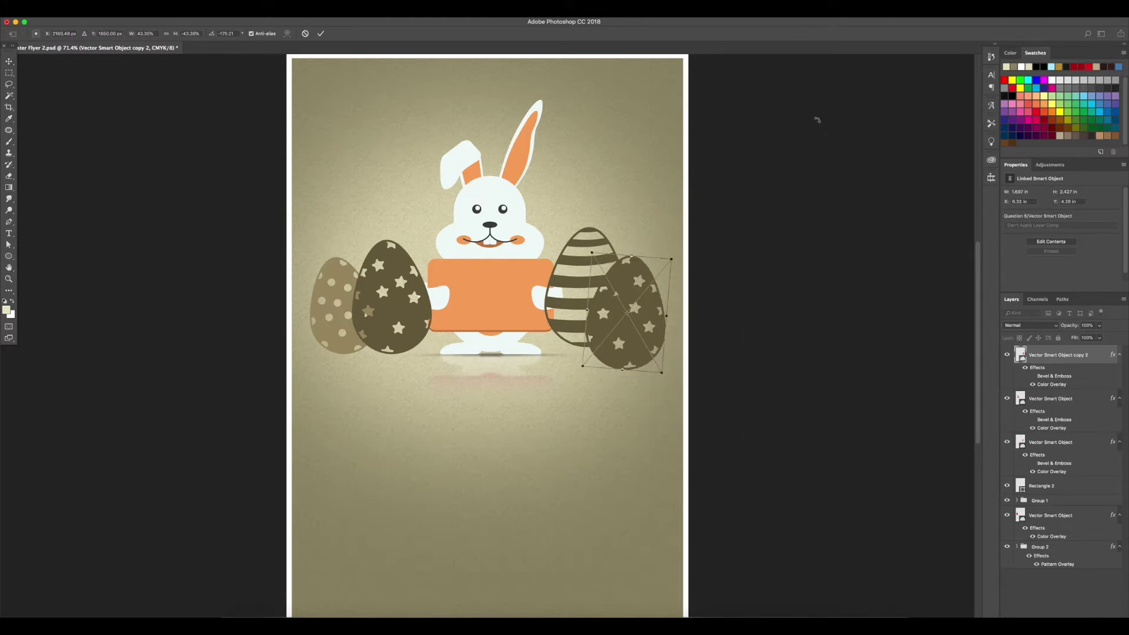
pyautogui.moveTo(672, 257); pyautogui.dragTo(662, 269)
pyautogui.moveTo(642, 325); pyautogui.dragTo(657, 310)
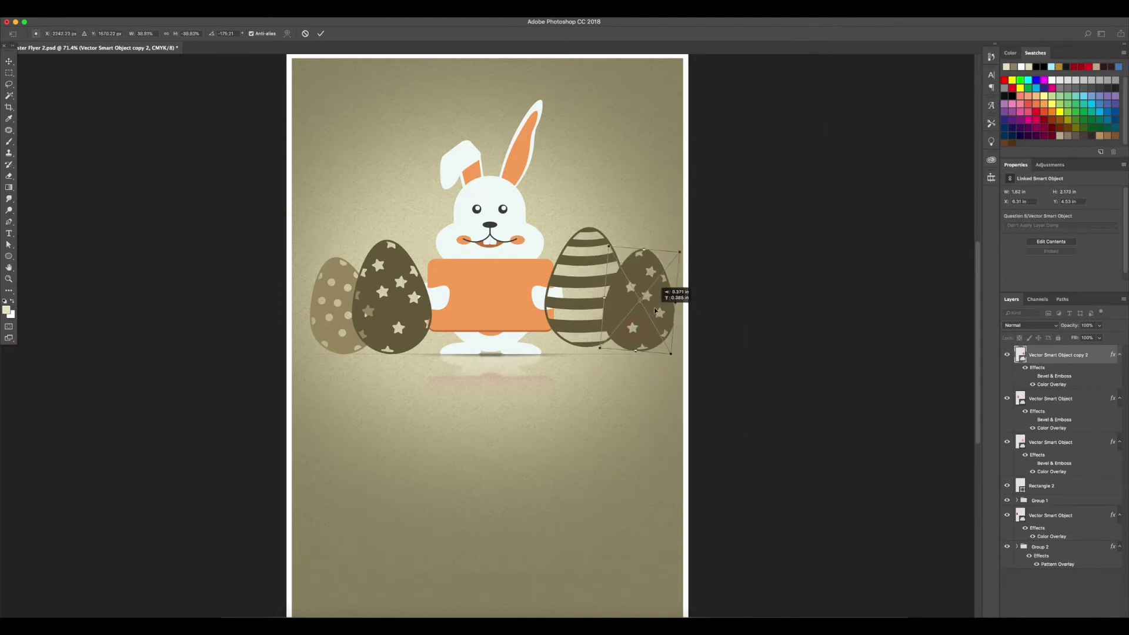
pyautogui.press('Return')
pyautogui.hotkey('ctrl', '[')
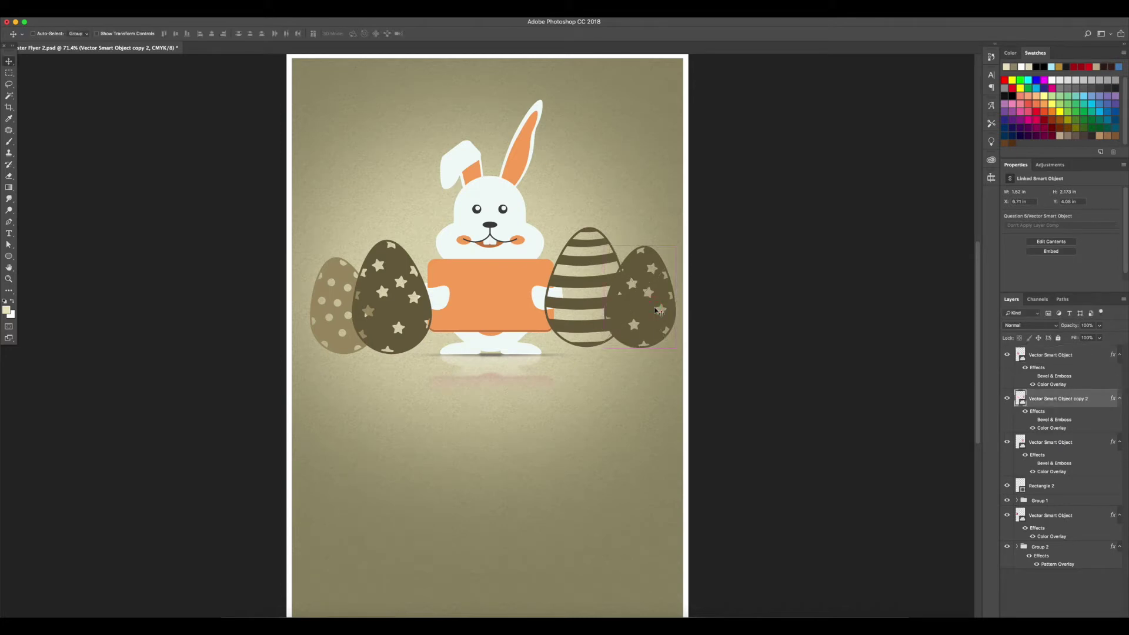
# - Set the star-egg copy's overlay colour to the light tan sampled from the dotted egg
pyautogui.doubleClick(1050, 428)
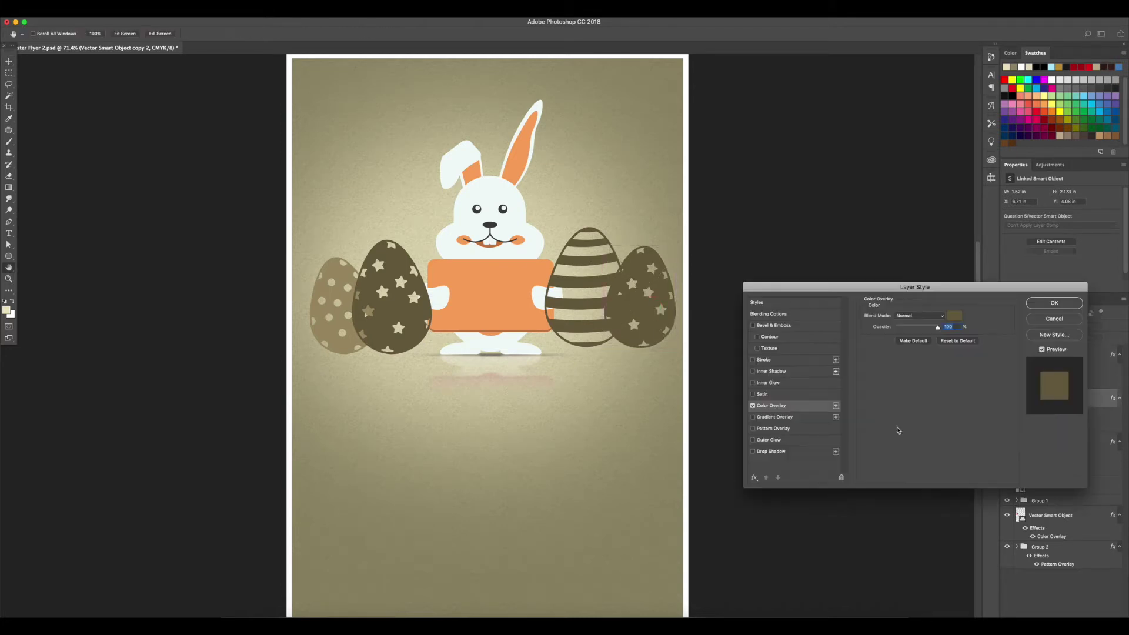
pyautogui.click(952, 319)
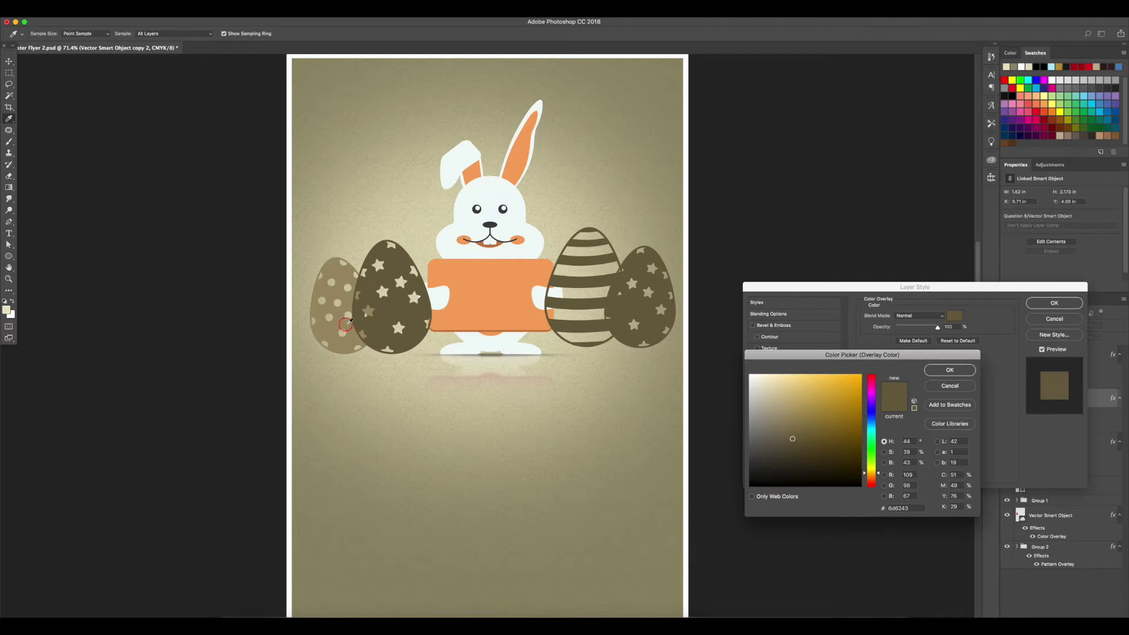
pyautogui.click(348, 321)
pyautogui.press('Return')
pyautogui.press('Return')
pyautogui.press('v')
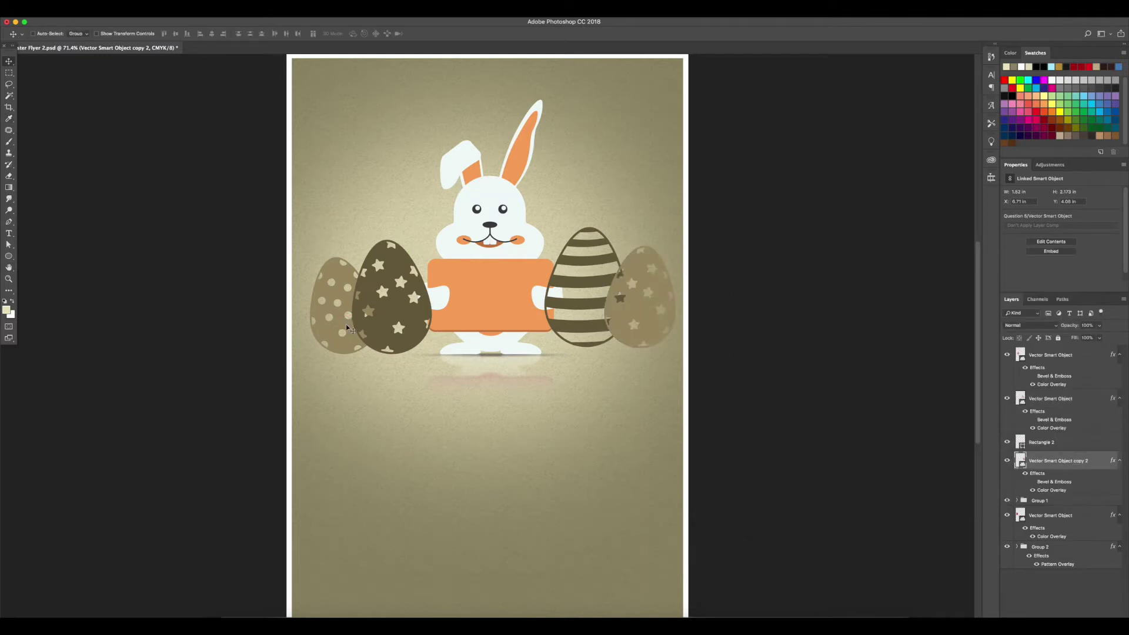
pyautogui.press('ctrl')
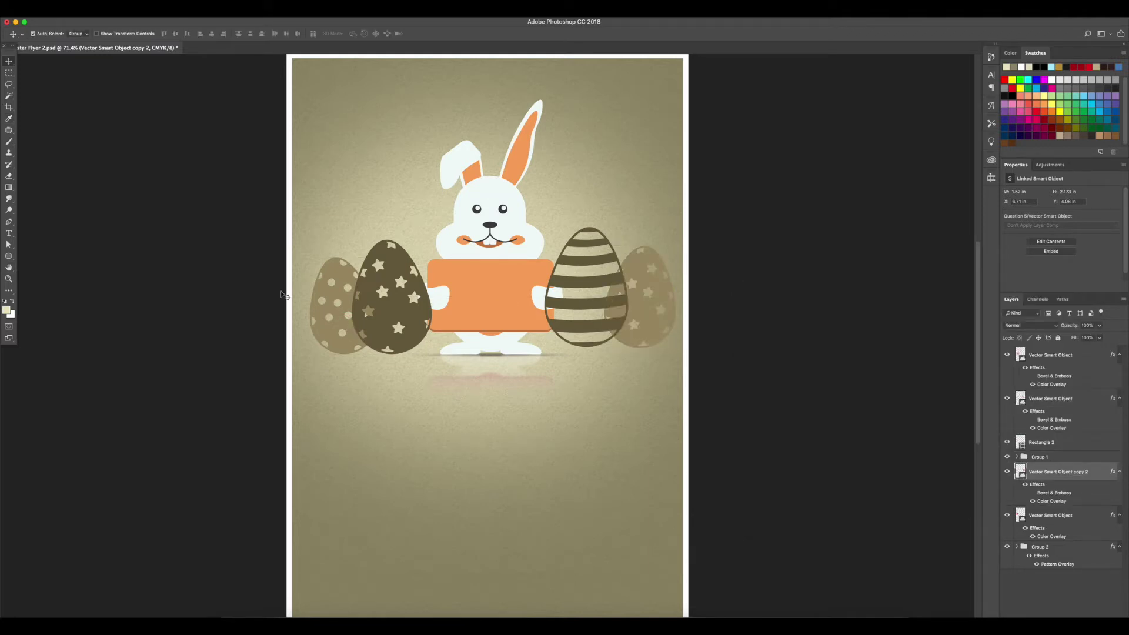
# - Group the striped egg with its copy, and group the two left eggs
pyautogui.keyDown('shift'); pyautogui.click(644, 296); pyautogui.keyUp('shift')
pyautogui.hotkey('ctrl', 'g')
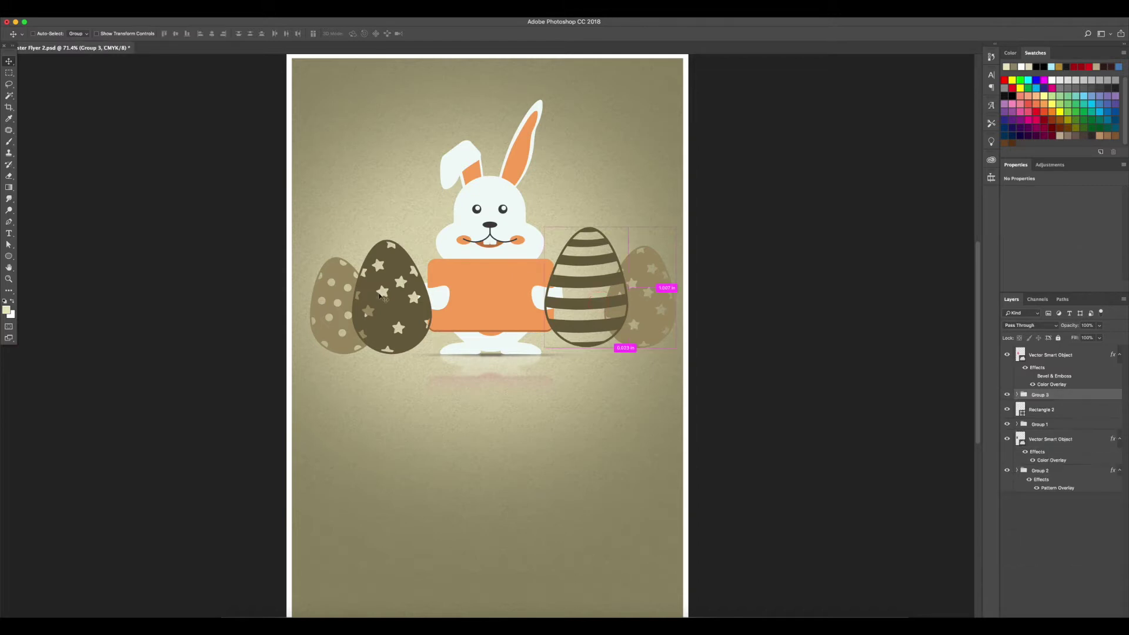
pyautogui.click(317, 335)
pyautogui.keyDown('shift'); pyautogui.click(381, 267); pyautogui.keyUp('shift')
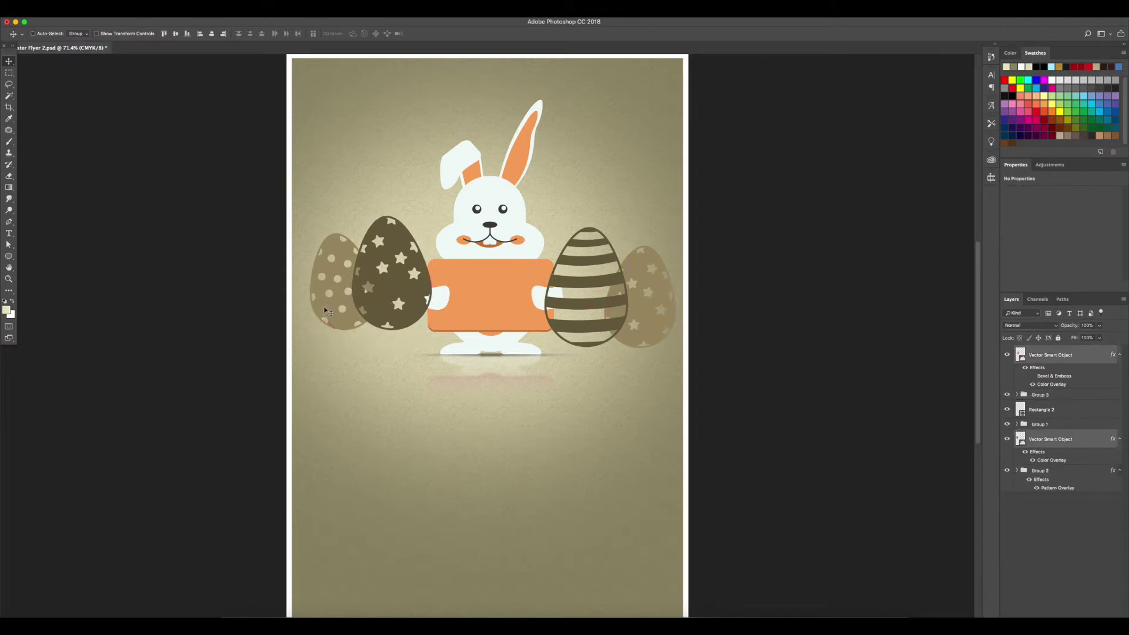
pyautogui.hotkey('ctrl', 'g')
# - Move the bunny and eggs up a little and tilt the striped eggs group slightly
pyautogui.keyDown('shift'); pyautogui.click(512, 318); pyautogui.keyUp('shift')
pyautogui.moveTo(515, 315)
pyautogui.mouseDown()
pyautogui.moveTo(514, 301)
pyautogui.moveTo(569, 279)
pyautogui.mouseUp()
pyautogui.keyDown('shift'); pyautogui.click(588, 299); pyautogui.keyUp('shift')
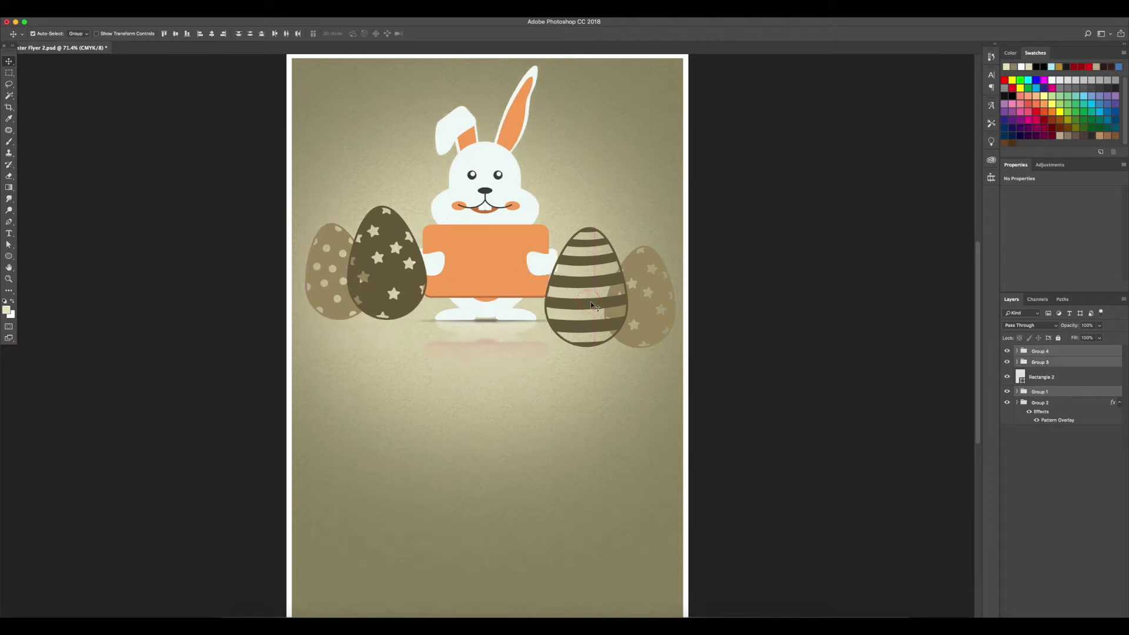
pyautogui.moveTo(598, 305); pyautogui.dragTo(597, 305)
pyautogui.hotkey('ctrl', 't')
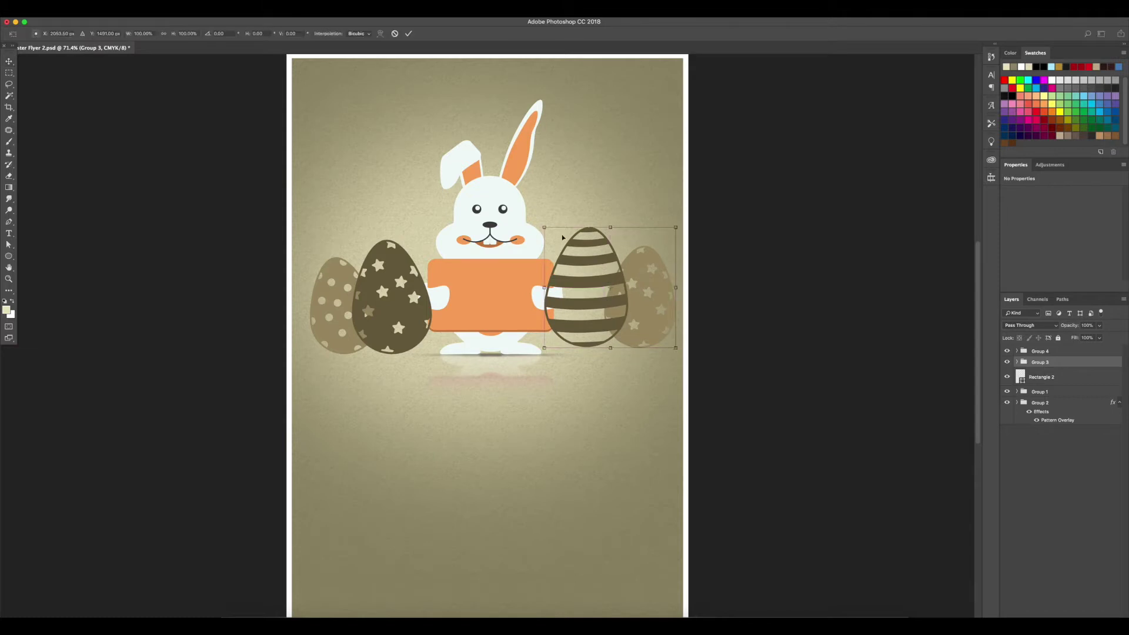
pyautogui.moveTo(542, 228); pyautogui.dragTo(588, 252)
pyautogui.press('Return')
# - Nudge the left eggs group upward and the bunny group slightly left
pyautogui.moveTo(393, 318); pyautogui.dragTo(391, 318)
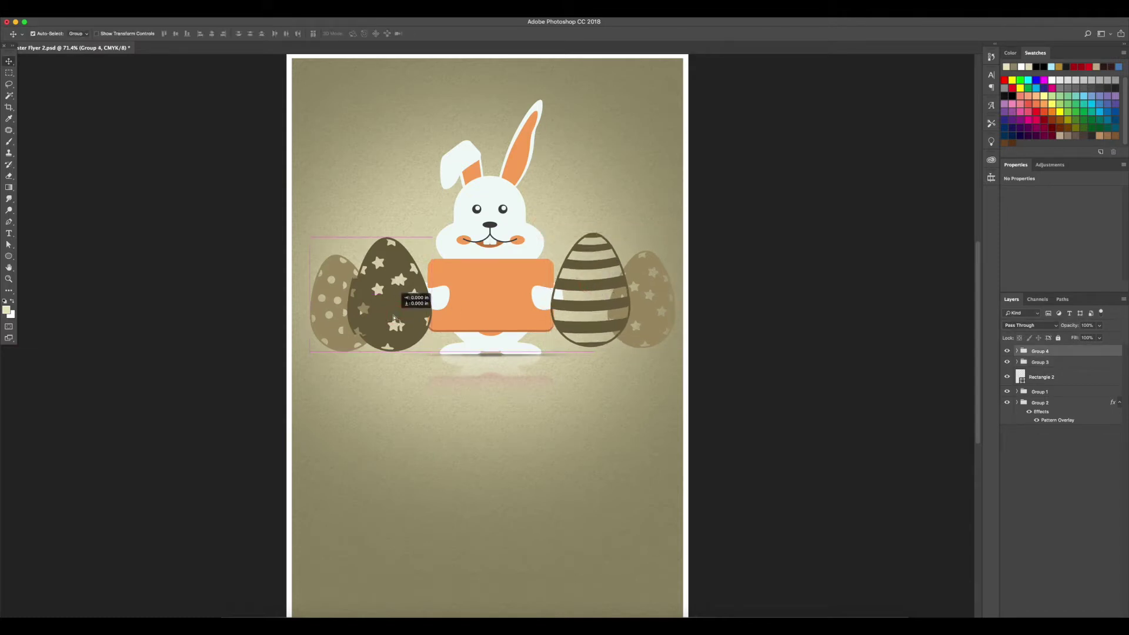
pyautogui.click(499, 317)
pyautogui.press('Left')
pyautogui.press('Left')
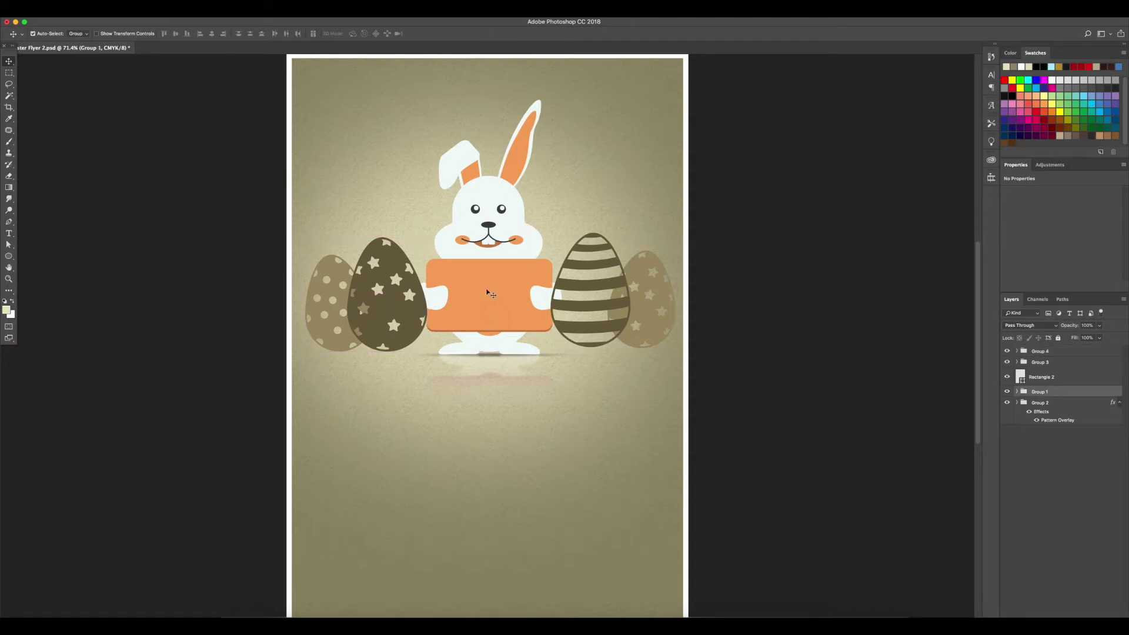
pyautogui.moveTo(406, 327); pyautogui.dragTo(406, 321)
# - Flip the copied left eggs group vertically
pyautogui.hotkey('ctrl', 't')
pyautogui.rightClick(406, 320)
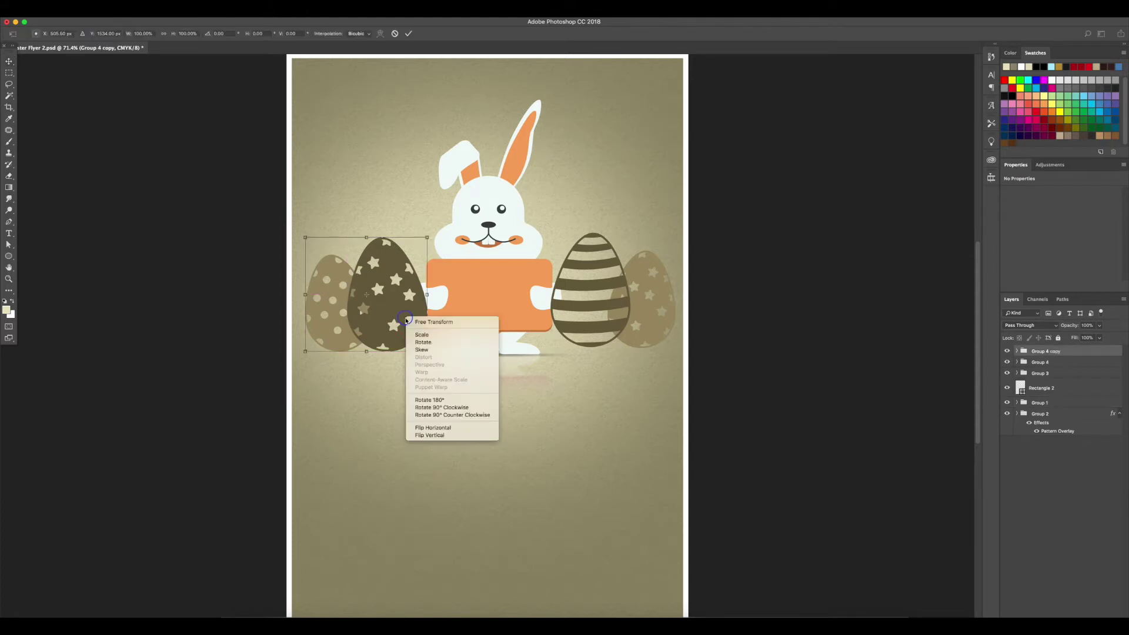
pyautogui.click(431, 435)
pyautogui.press('Return')
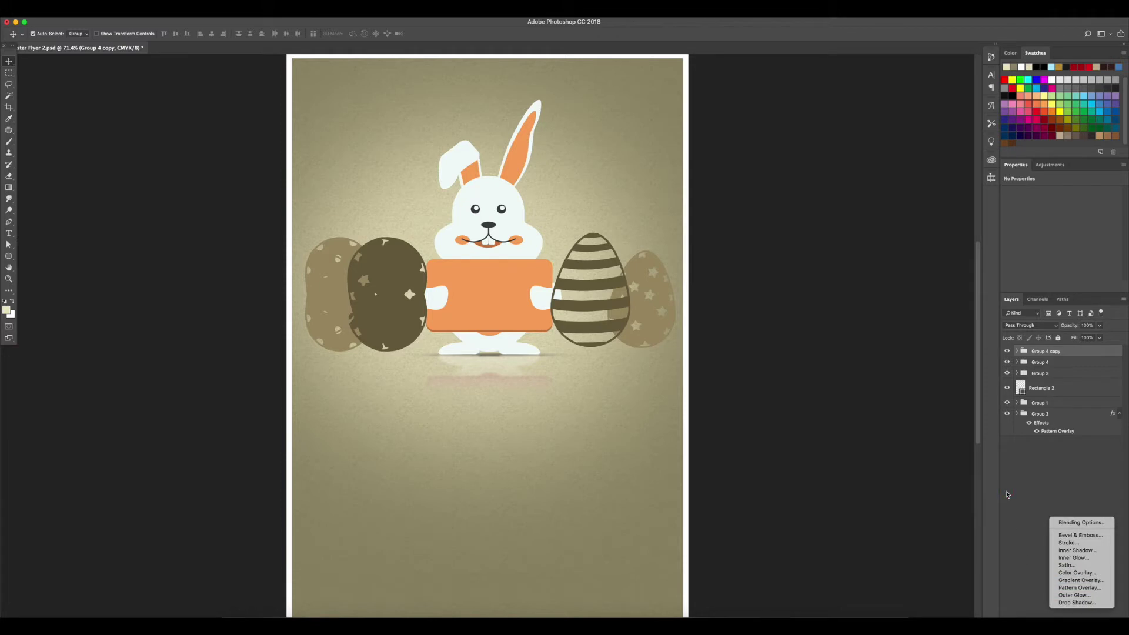
# - Add a layer mask to the flipped copy and brush away its overlapping part
pyautogui.rightClick(1070, 355)
pyautogui.click(1027, 441)
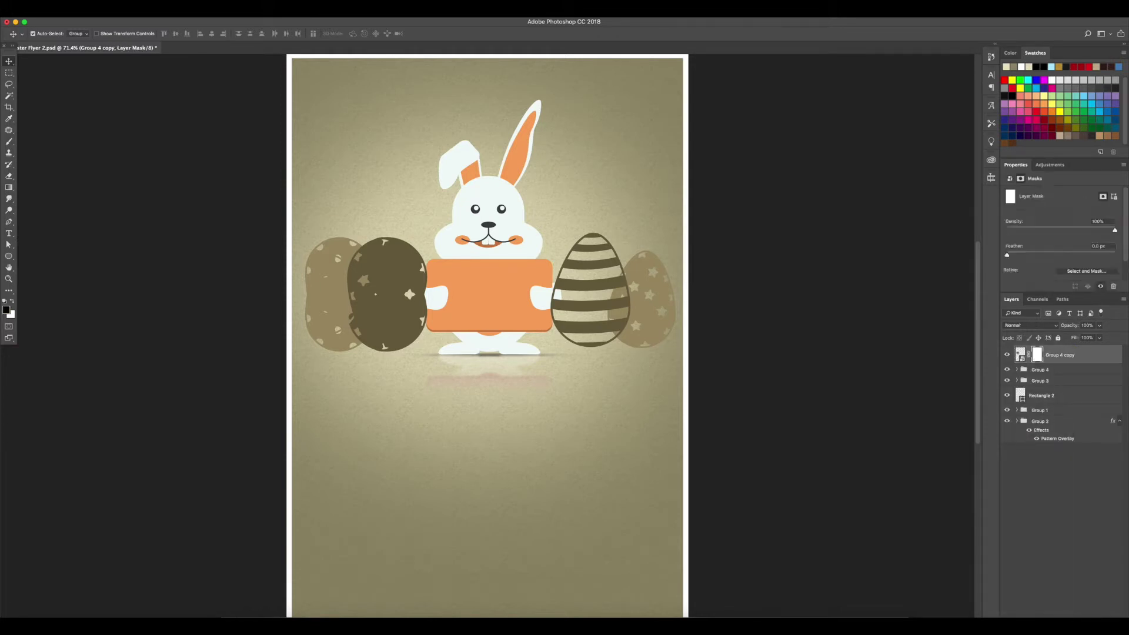
pyautogui.press('b')
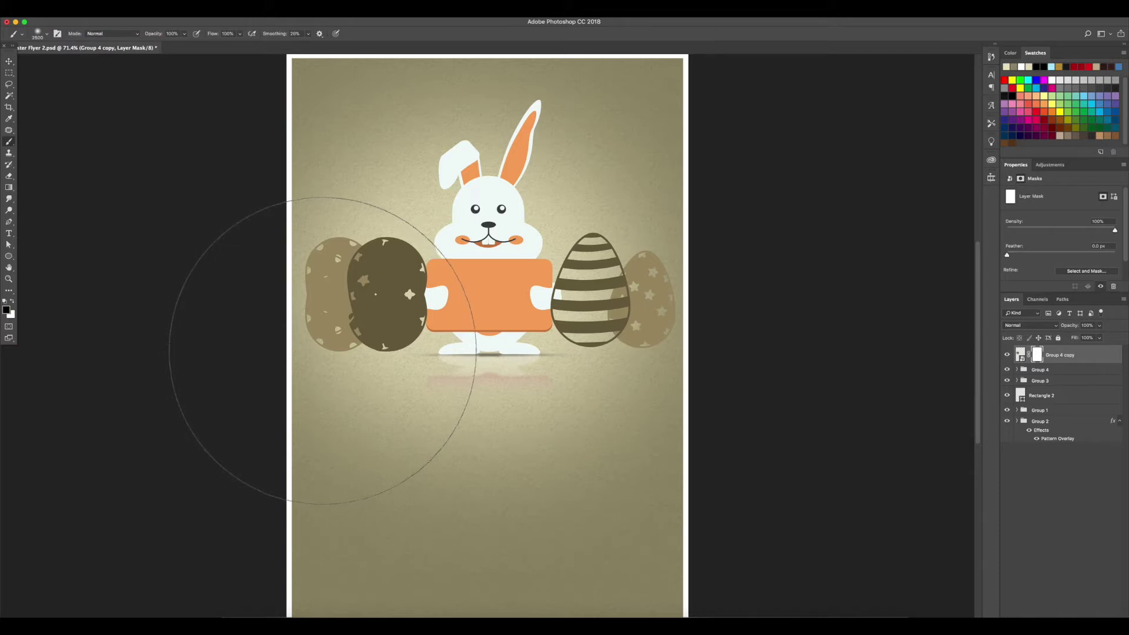
pyautogui.press('[')
pyautogui.press('[')
pyautogui.press('[')
pyautogui.press('[')
pyautogui.press('[')
pyautogui.press('[')
pyautogui.press('[')
pyautogui.press('[')
pyautogui.press('[')
pyautogui.press('[')
pyautogui.press('[')
pyautogui.press('[')
pyautogui.moveTo(329, 282); pyautogui.dragTo(411, 294)
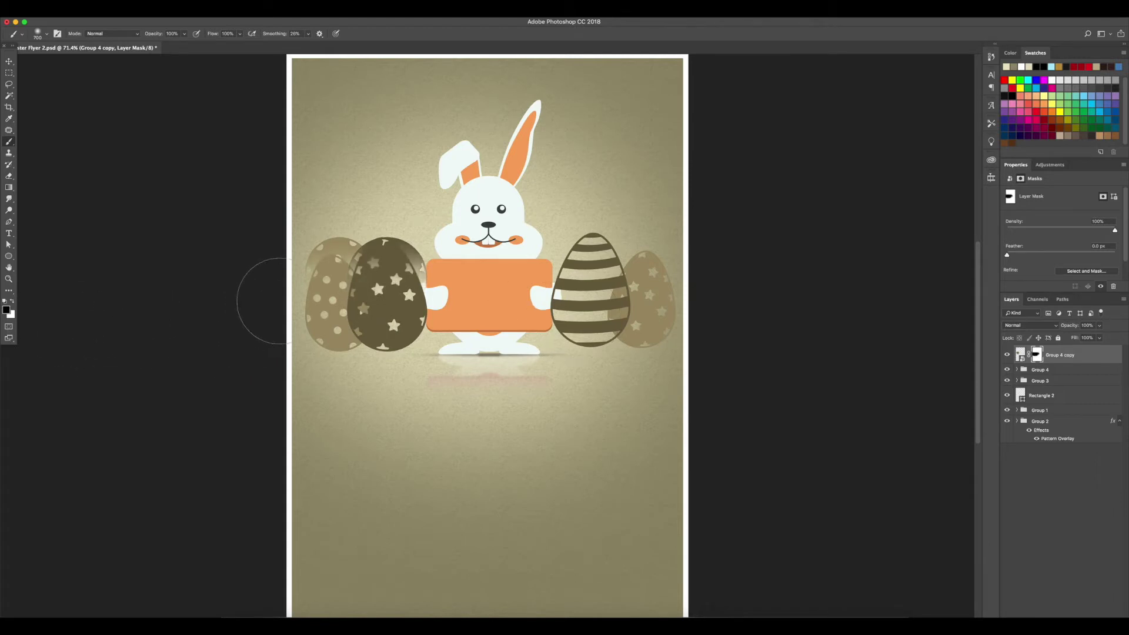
# - Move the flipped eggs below the originals and convert them to a smart object
pyautogui.press('v')
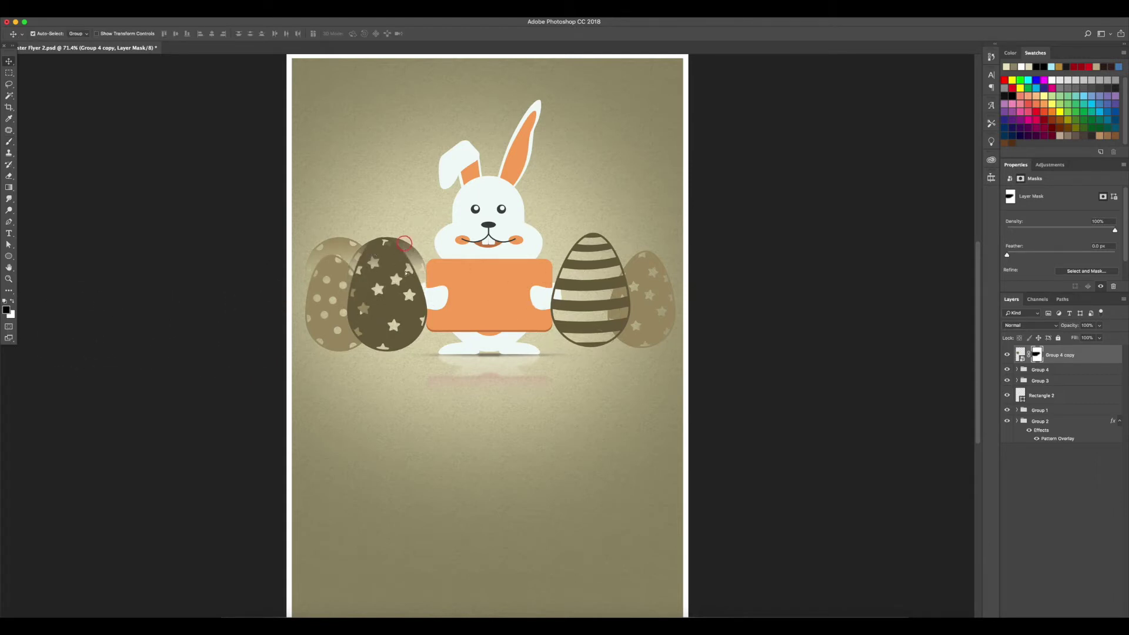
pyautogui.moveTo(407, 273); pyautogui.dragTo(411, 344)
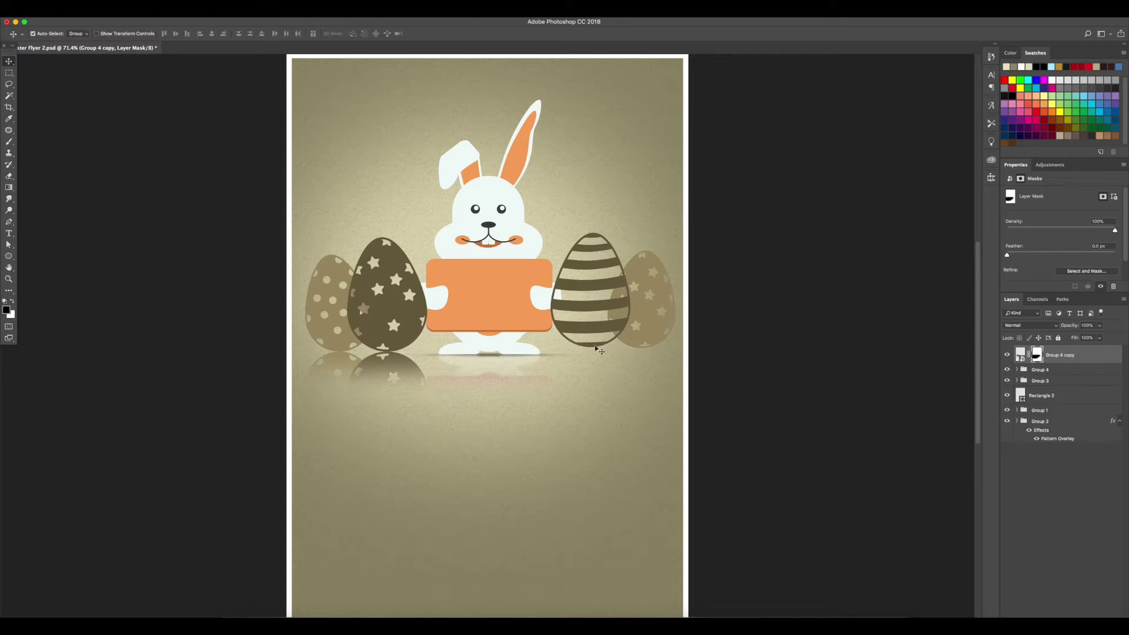
pyautogui.rightClick(1047, 354)
pyautogui.click(1017, 320)
# - Apply a 17.6-pixel Gaussian Blur to the left eggs' reflection smart object
pyautogui.click(223, 17)
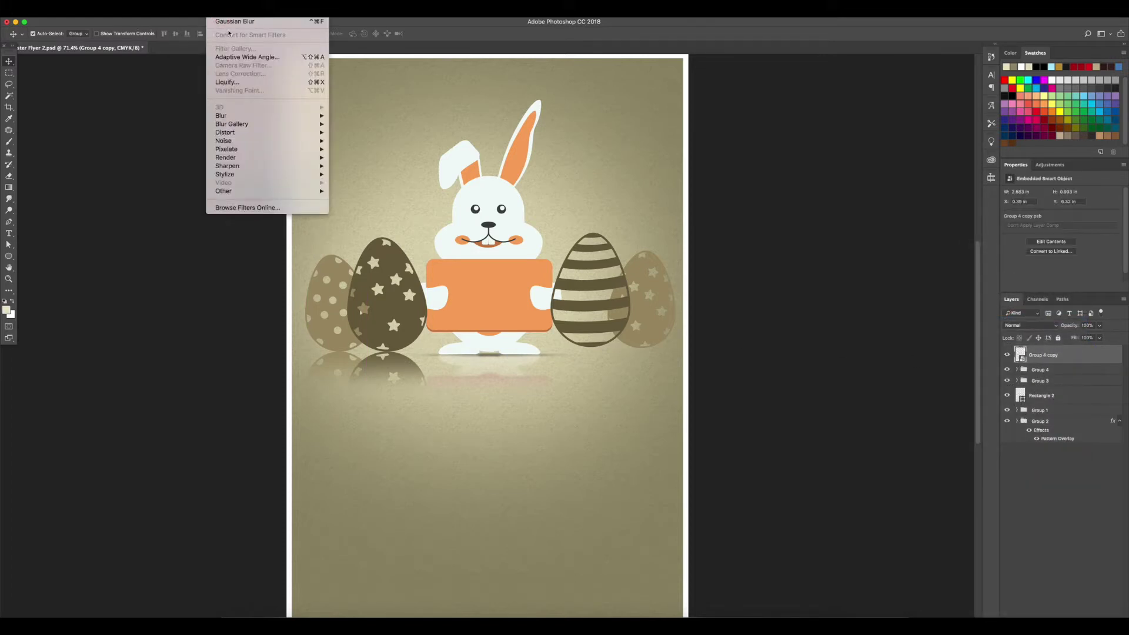
pyautogui.click(234, 22)
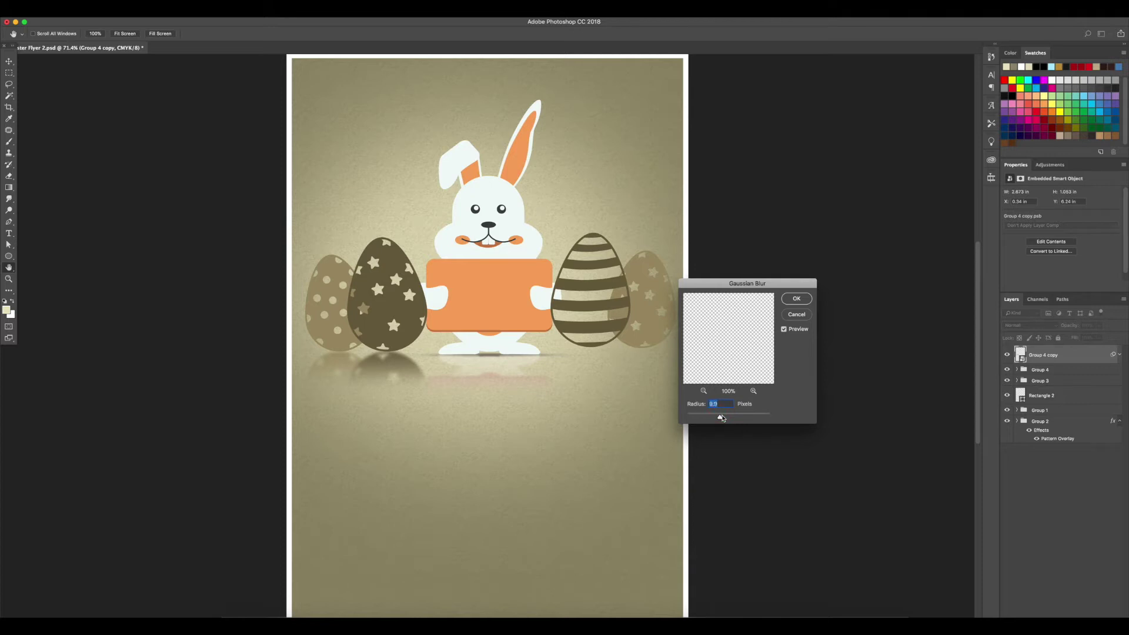
pyautogui.click(793, 298)
pyautogui.click(650, 324)
# - Duplicate the striped eggs group and flip the copy vertically
pyautogui.moveTo(650, 324); pyautogui.dragTo(647, 321)
pyautogui.hotkey('ctrl', 't')
pyautogui.rightClick(645, 319)
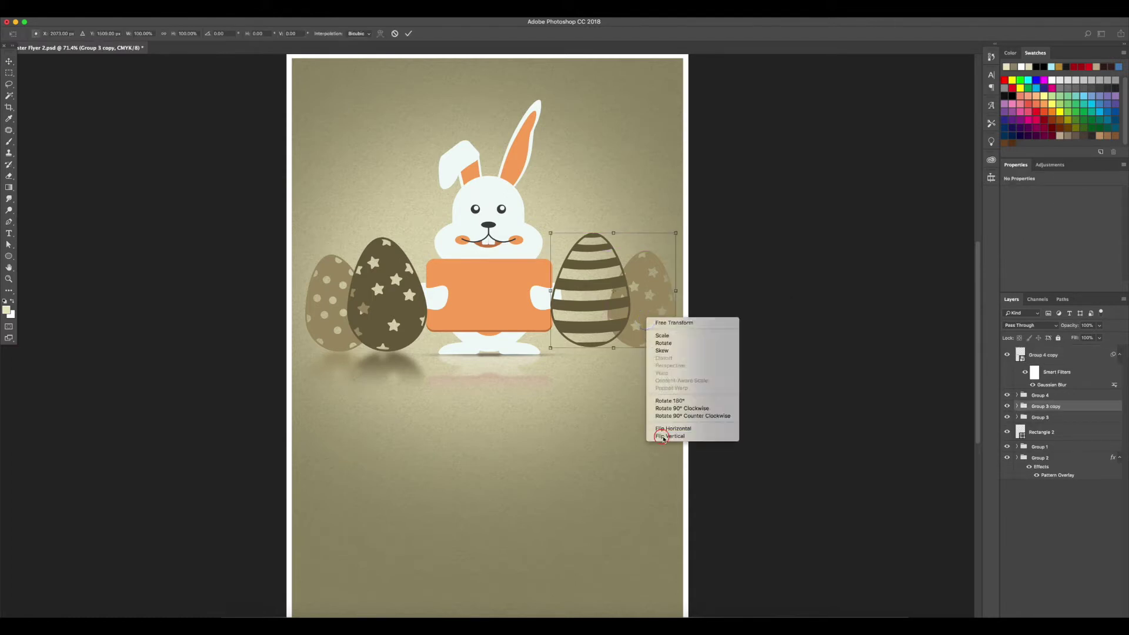
pyautogui.click(670, 435)
pyautogui.press('Return')
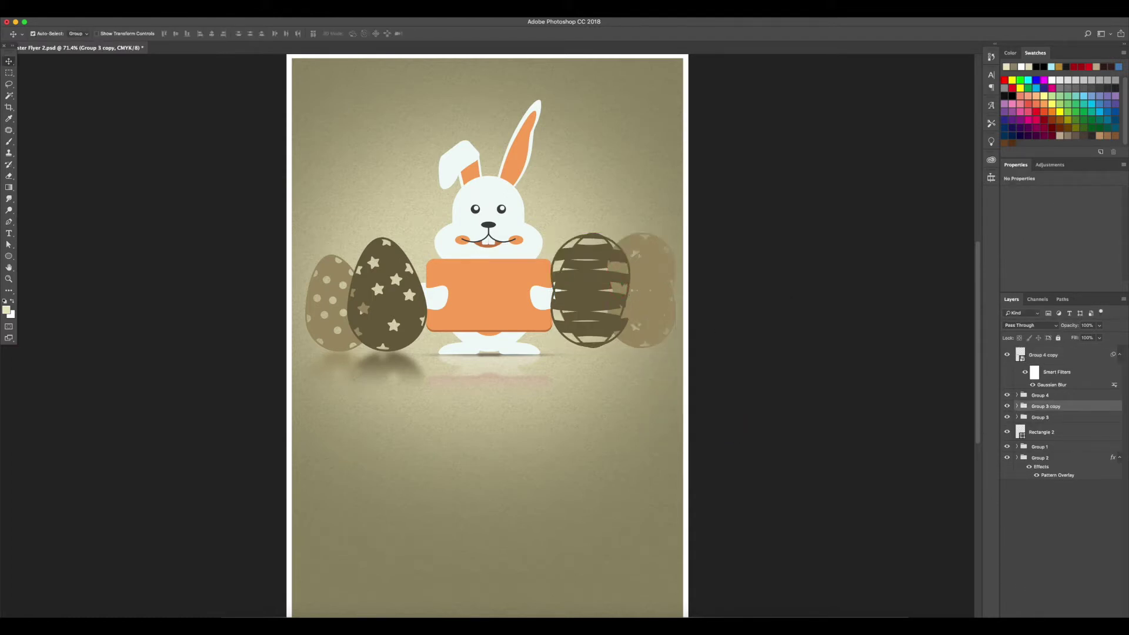
# - Mask the striped copy's overlapping part and move it below the eggs as a reflection
pyautogui.click(1087, 611)
pyautogui.press('b')
pyautogui.moveTo(556, 294); pyautogui.dragTo(646, 259)
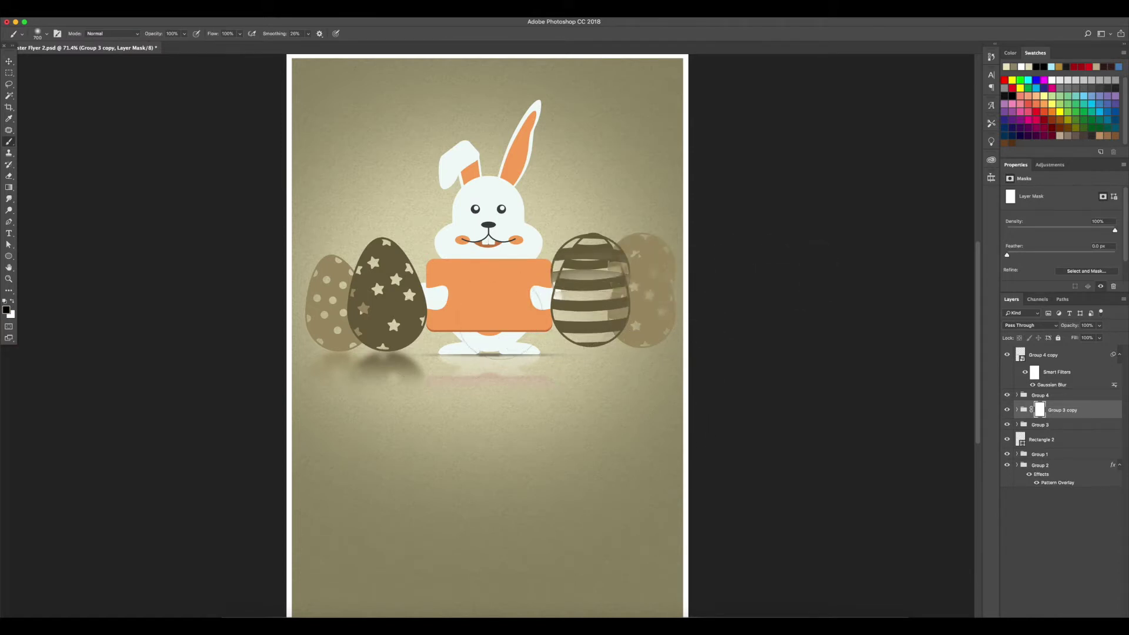
pyautogui.hotkey('ctrl', 'BackSpace')
pyautogui.hotkey('ctrl', 'z')
pyautogui.press('v')
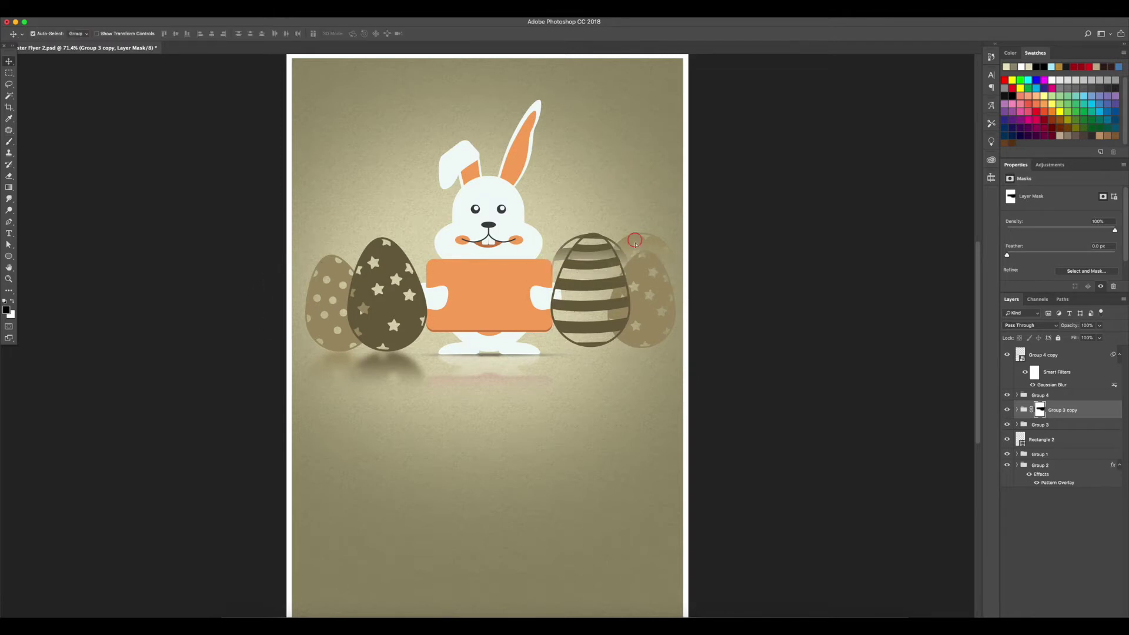
pyautogui.moveTo(635, 241); pyautogui.dragTo(634, 358)
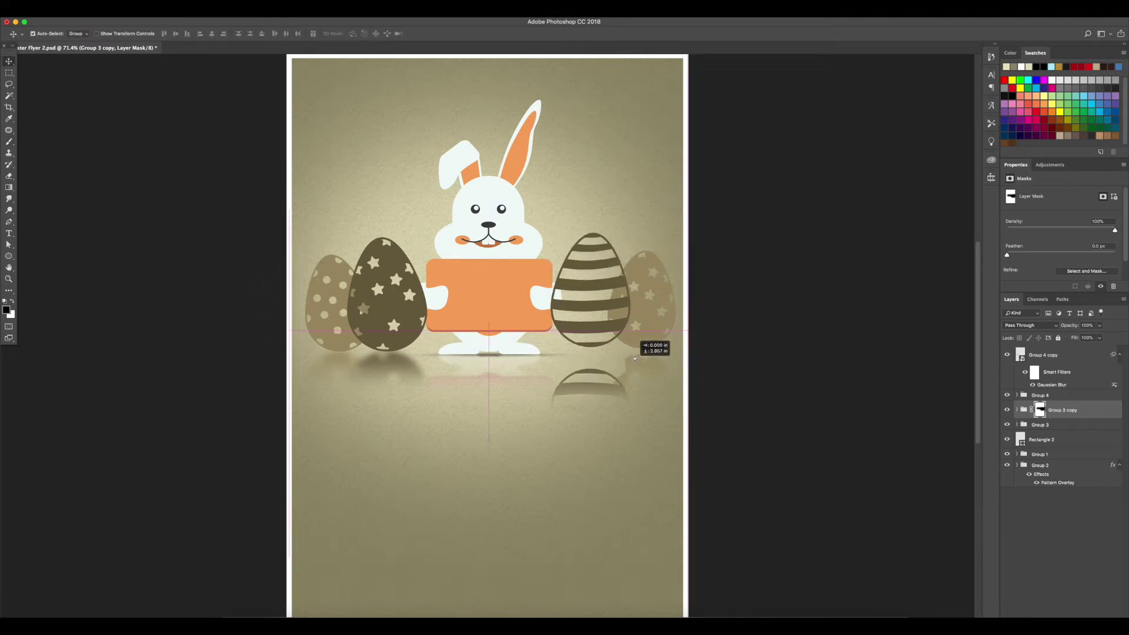
pyautogui.moveTo(634, 357); pyautogui.dragTo(633, 340)
# - Convert the striped reflection to a smart object and apply a Gaussian Blur
pyautogui.rightClick(1092, 407)
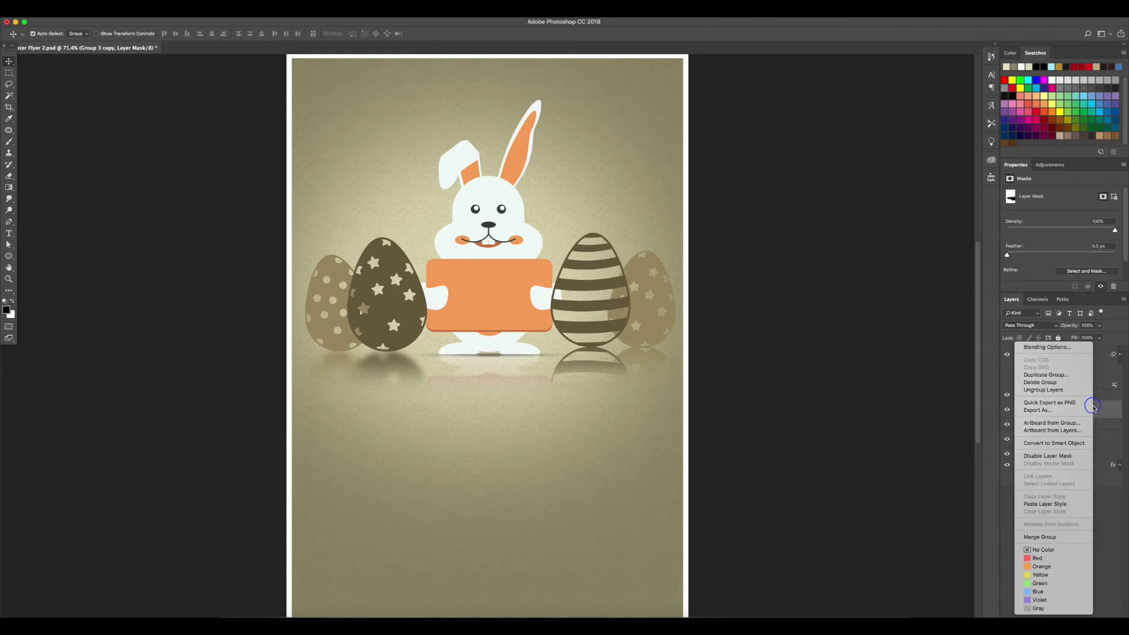
pyautogui.click(1054, 442)
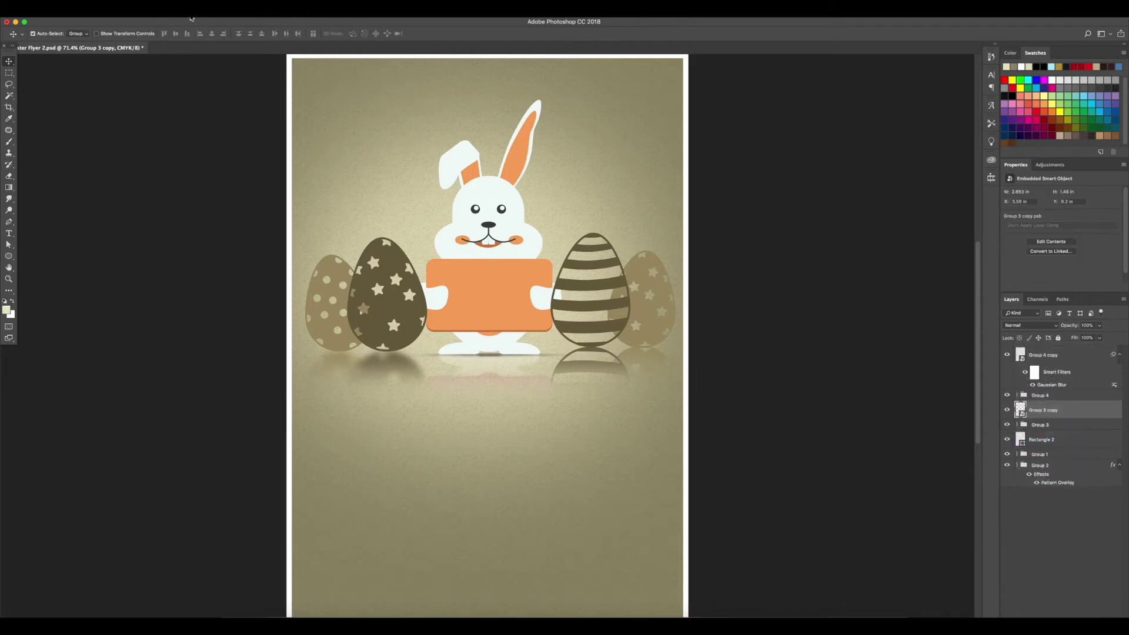
pyautogui.click(212, 8)
pyautogui.click(353, 158)
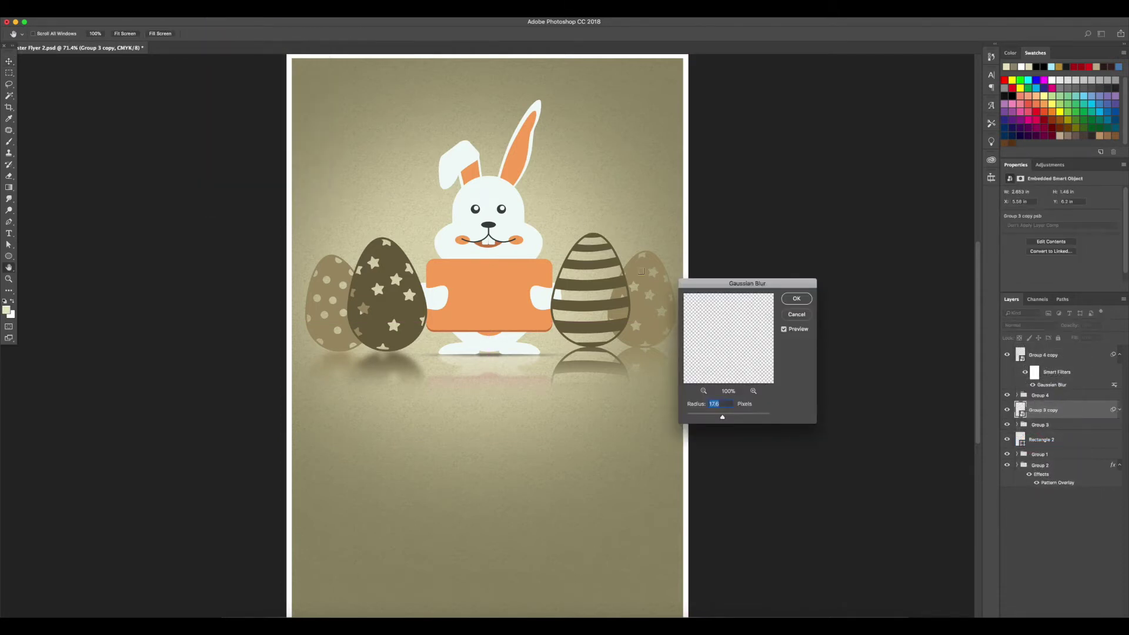
pyautogui.click(796, 300)
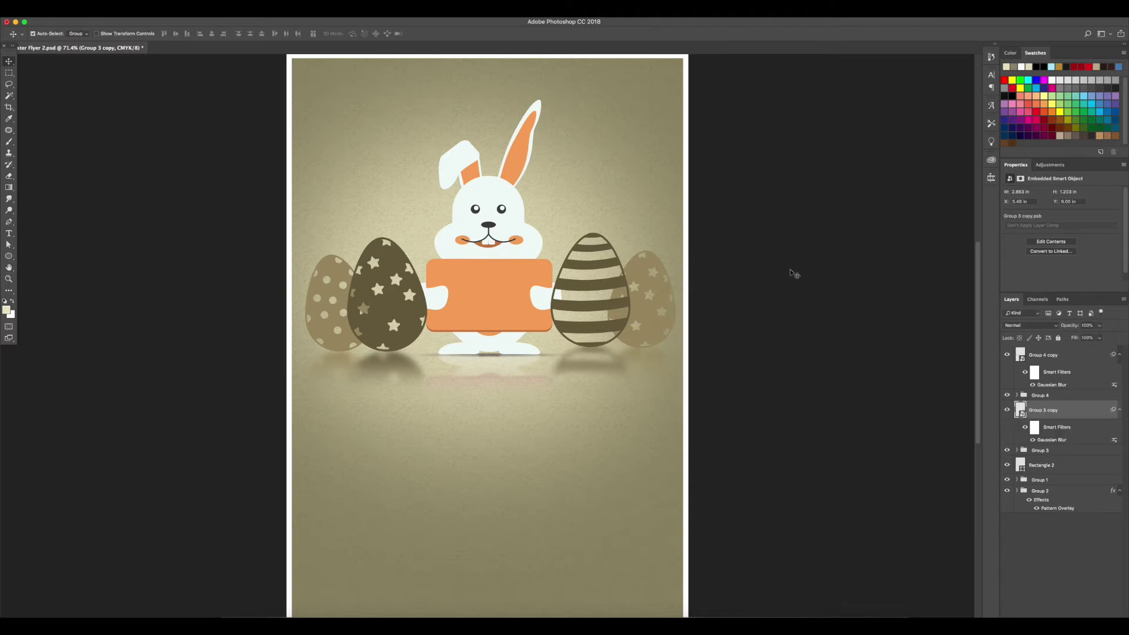
# - Set the striped reflection to 60% opacity and the left reflection to 70%
pyautogui.press('6')
pyautogui.click(399, 349)
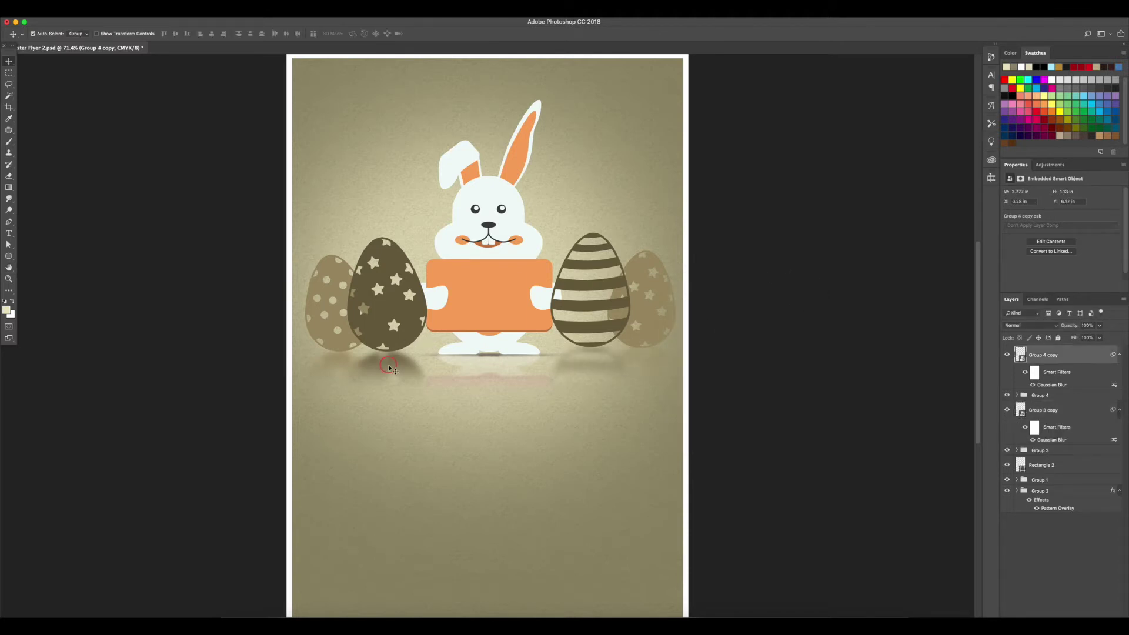
pyautogui.press('7')
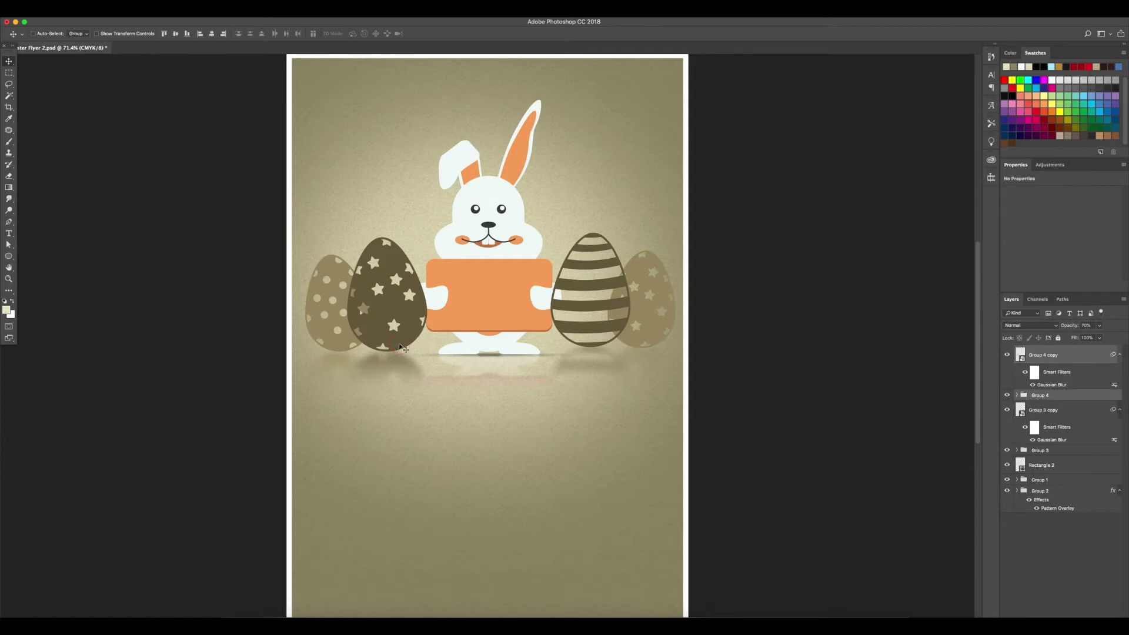
pyautogui.click(482, 550)
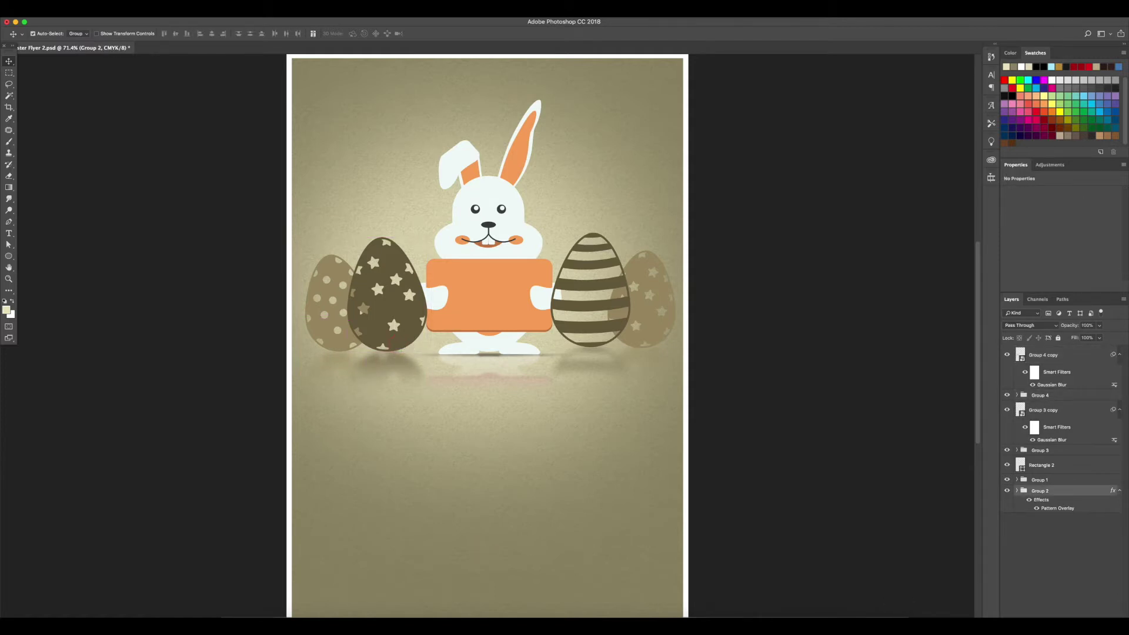
# - Paint a soft black dab on a new layer and squash it into a flat shadow
pyautogui.click(884, 614)
pyautogui.click(4, 301)
pyautogui.press('b')
pyautogui.click(463, 475)
pyautogui.hotkey('ctrl', 't')
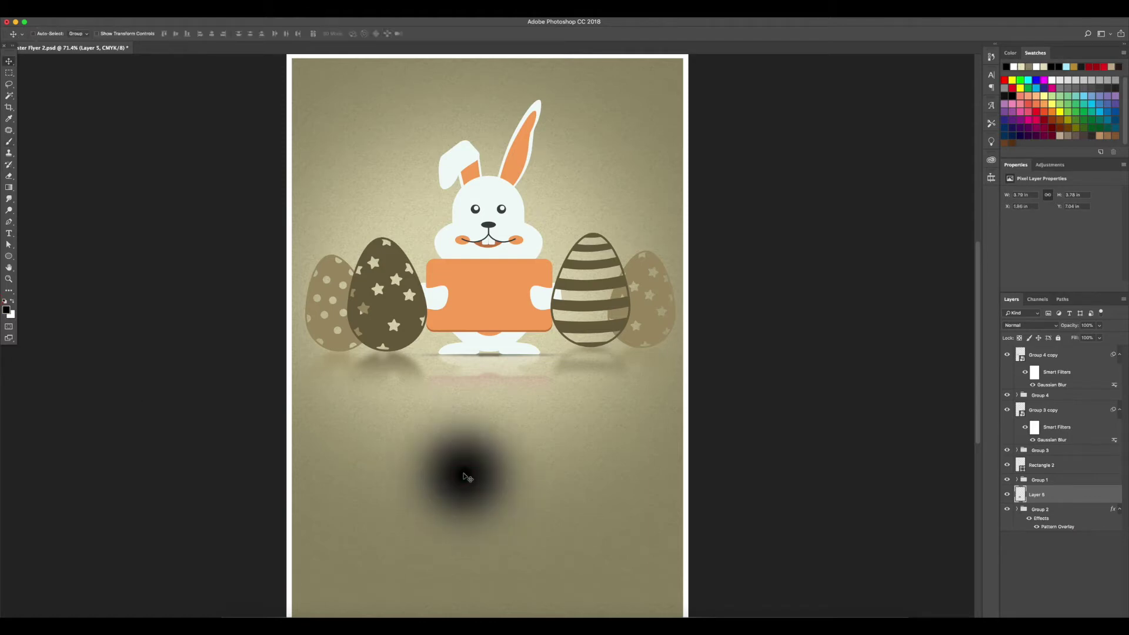
pyautogui.moveTo(464, 386)
pyautogui.mouseDown()
pyautogui.moveTo(464, 535)
pyautogui.moveTo(445, 344)
pyautogui.mouseUp()
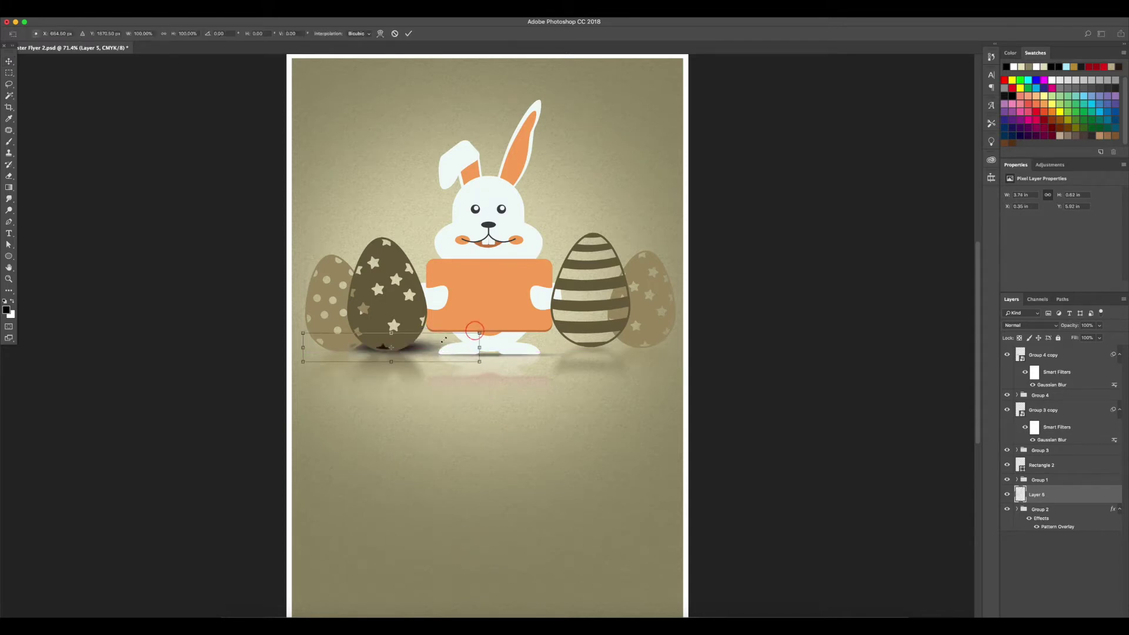
pyautogui.moveTo(473, 332)
pyautogui.mouseDown()
pyautogui.moveTo(419, 343)
pyautogui.moveTo(437, 357)
pyautogui.mouseUp()
pyautogui.press('Return')
# - Flatten the shadow further, nudge it into place, and set it to 60% opacity
pyautogui.hotkey('ctrl', 't')
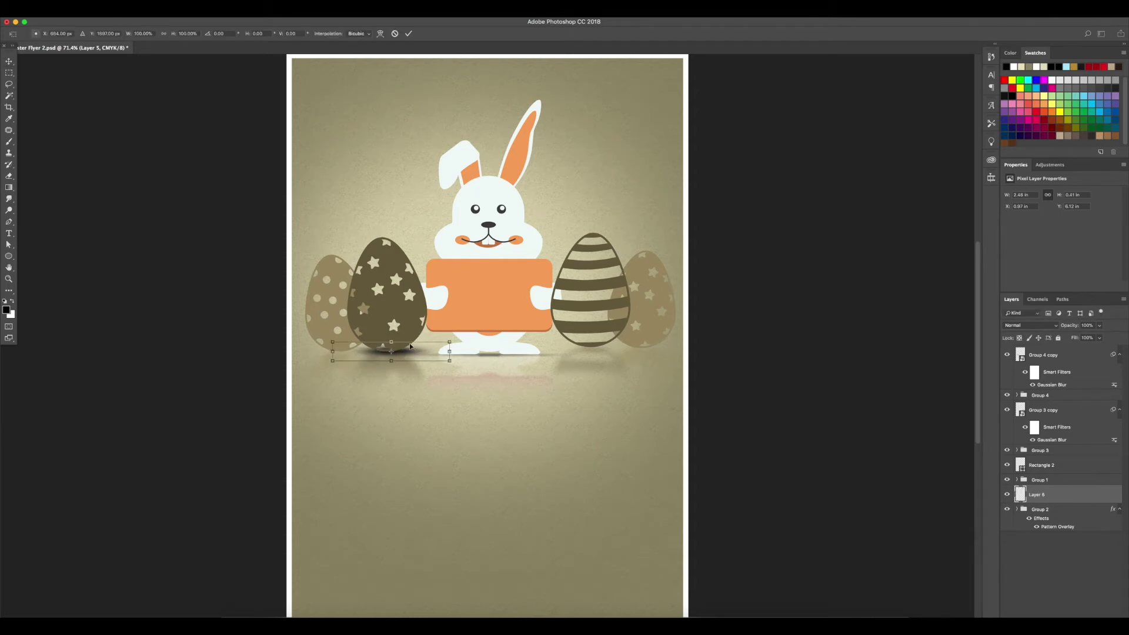
pyautogui.moveTo(392, 341); pyautogui.dragTo(392, 346)
pyautogui.press('Return')
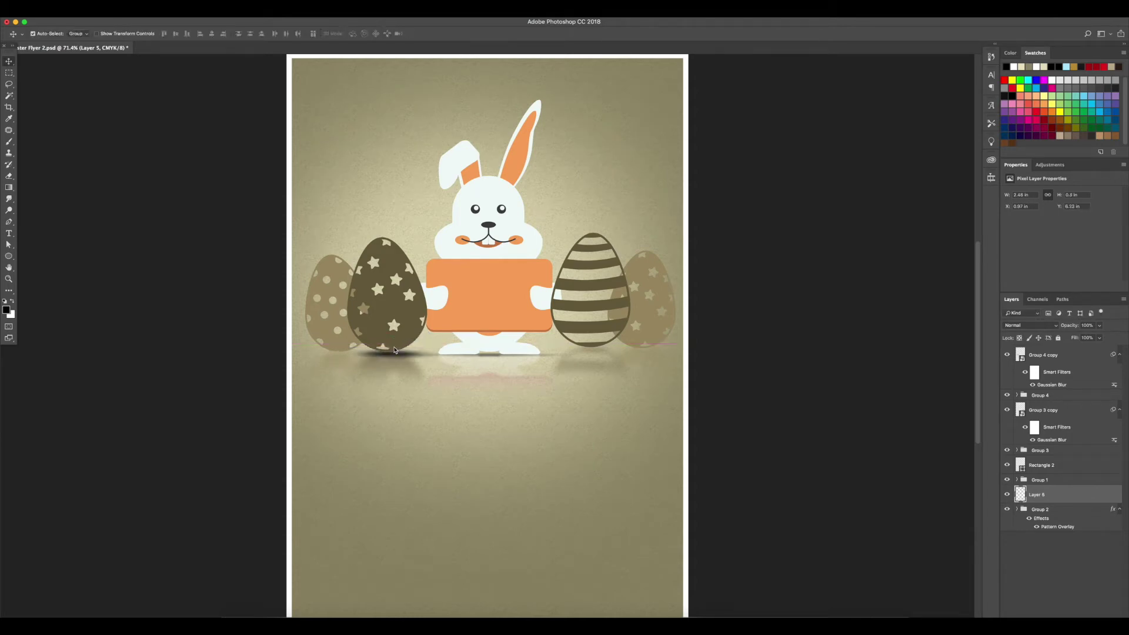
pyautogui.moveTo(393, 347); pyautogui.dragTo(393, 347)
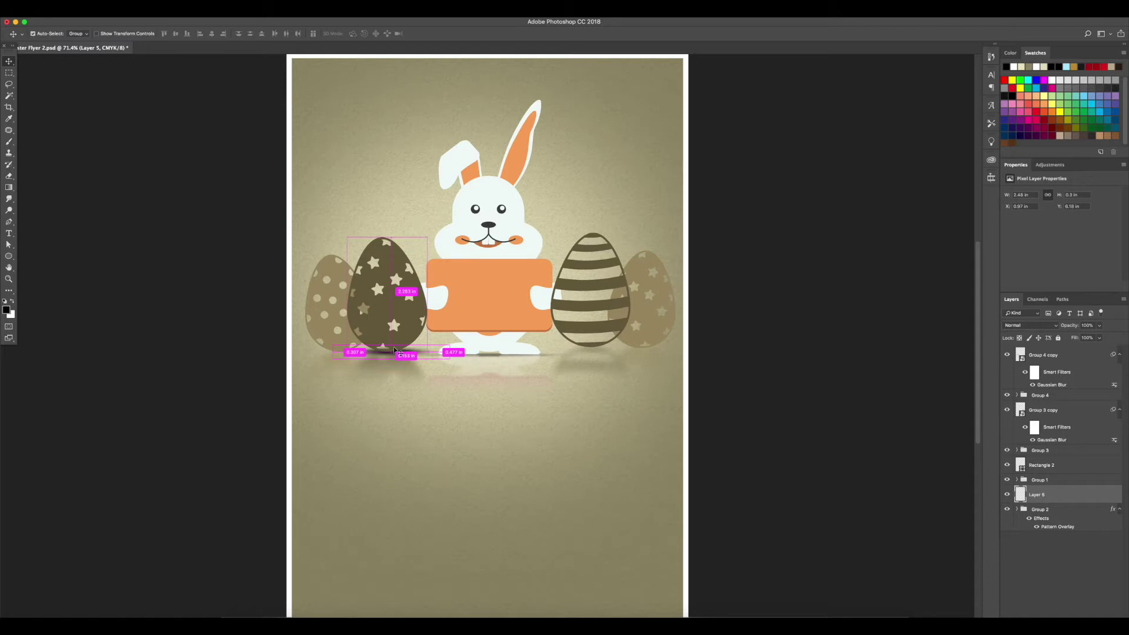
pyautogui.press('1')
pyautogui.press('2')
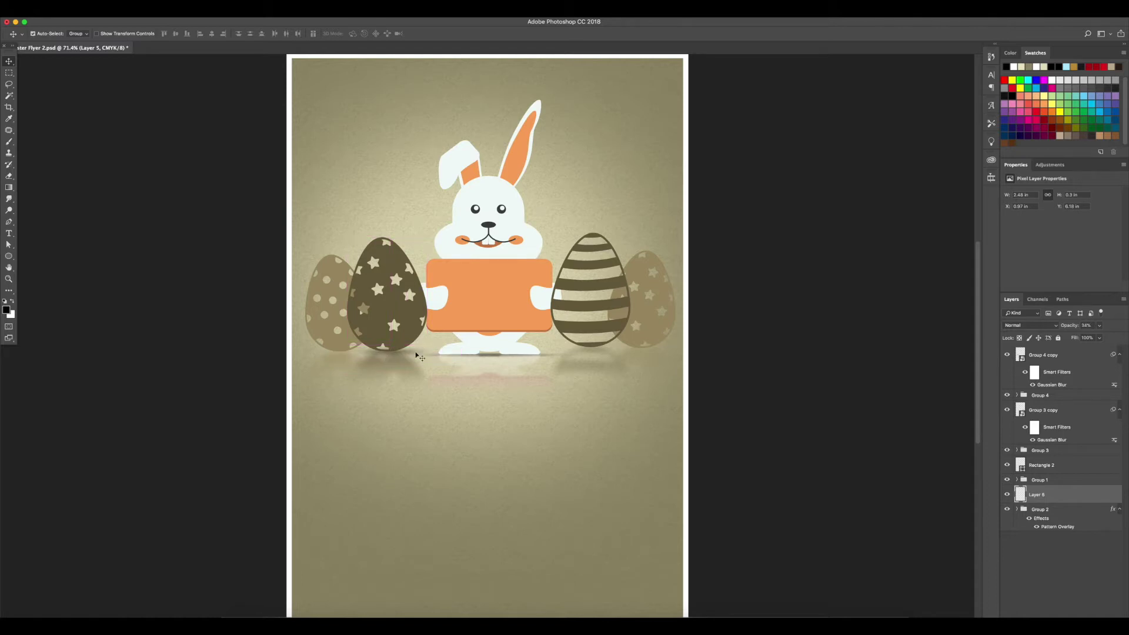
pyautogui.press('6')
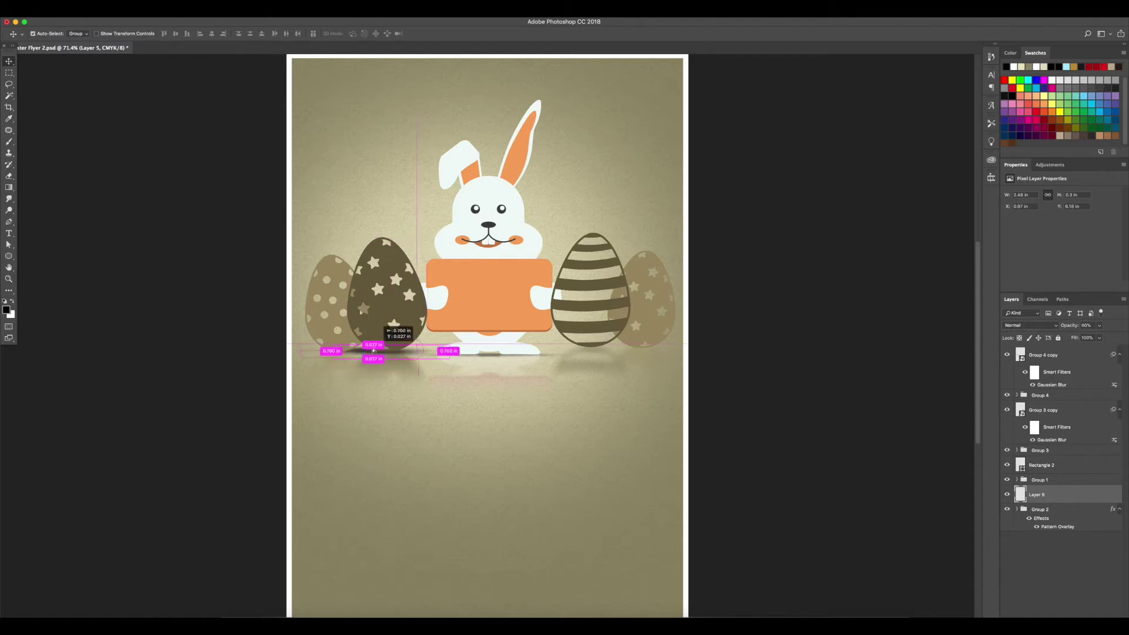
# - Place duplicate shadows under the left eggs and the right eggs
pyautogui.moveTo(414, 353); pyautogui.dragTo(362, 354)
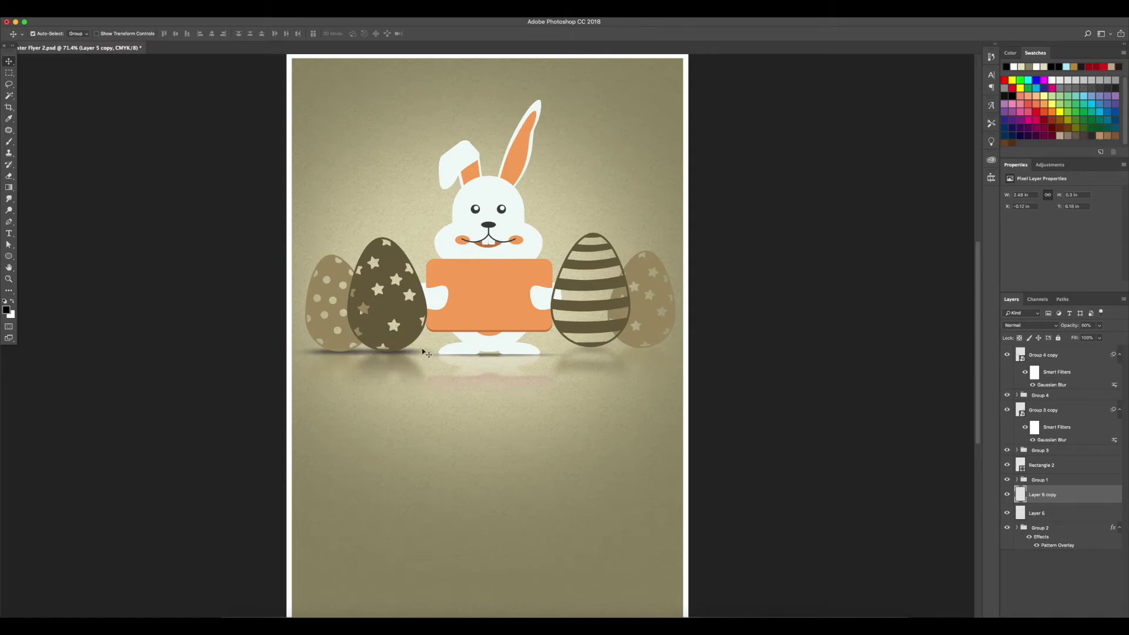
pyautogui.moveTo(422, 352); pyautogui.dragTo(628, 365)
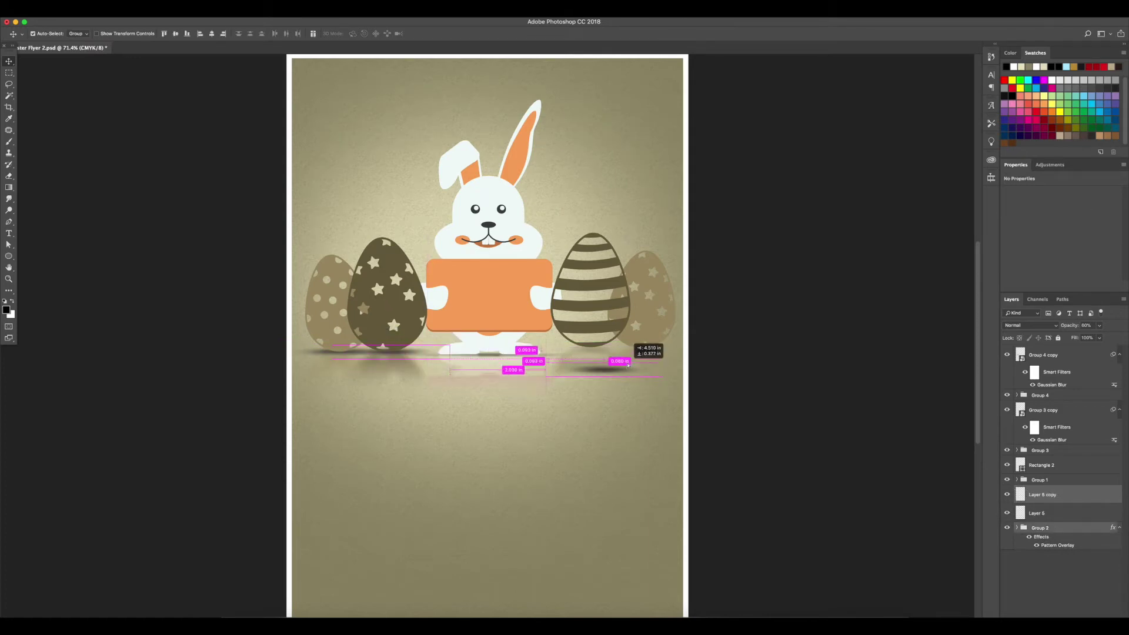
pyautogui.moveTo(628, 365)
pyautogui.mouseDown()
pyautogui.moveTo(616, 348)
pyautogui.moveTo(661, 354)
pyautogui.mouseUp()
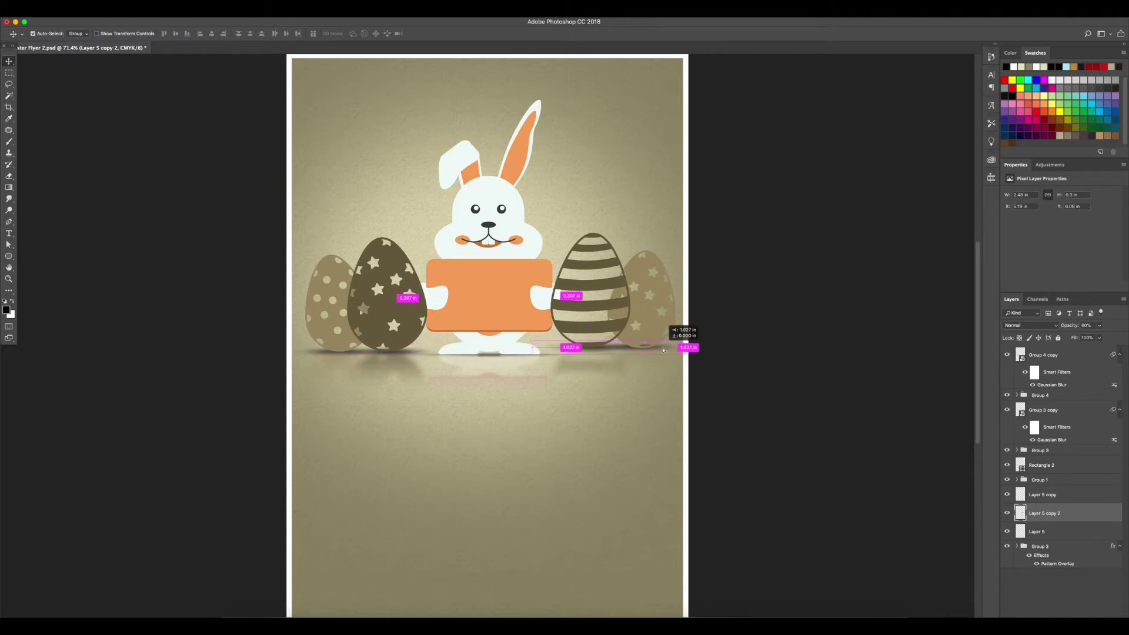
pyautogui.moveTo(661, 355); pyautogui.dragTo(661, 354)
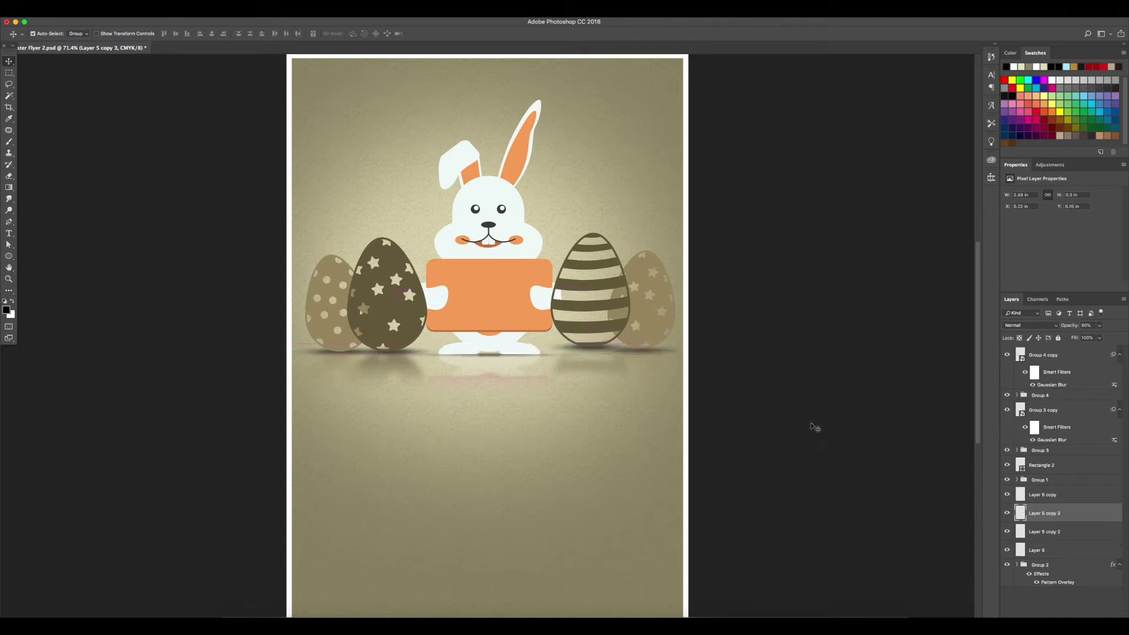
# - Lock the background group and move Group 3 copy below Group 1
pyautogui.click(1058, 338)
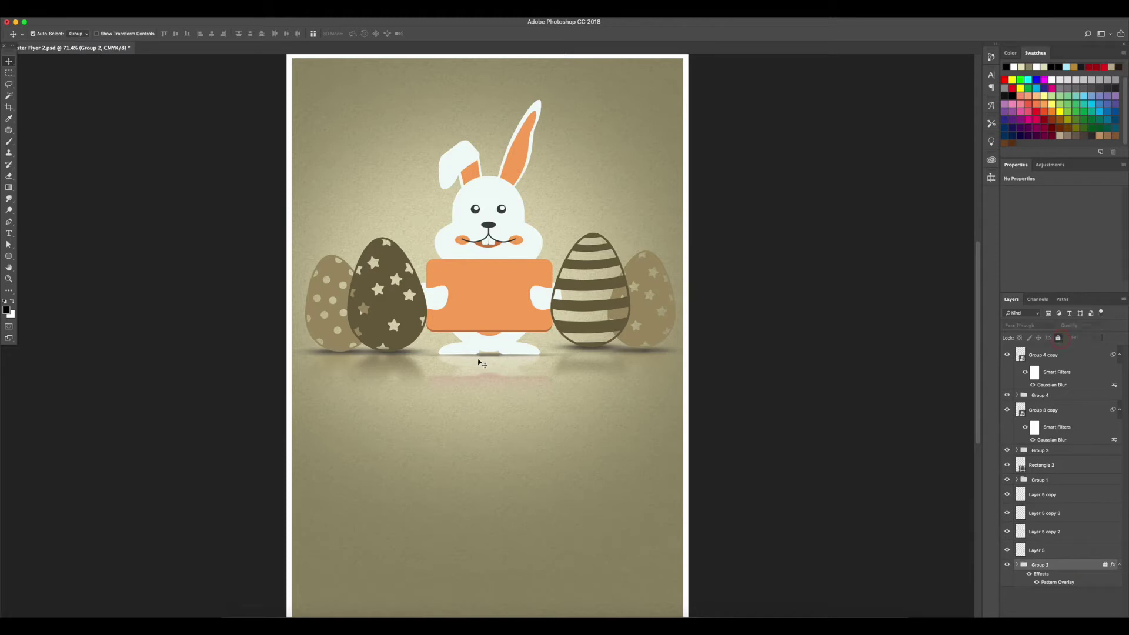
pyautogui.click(664, 353)
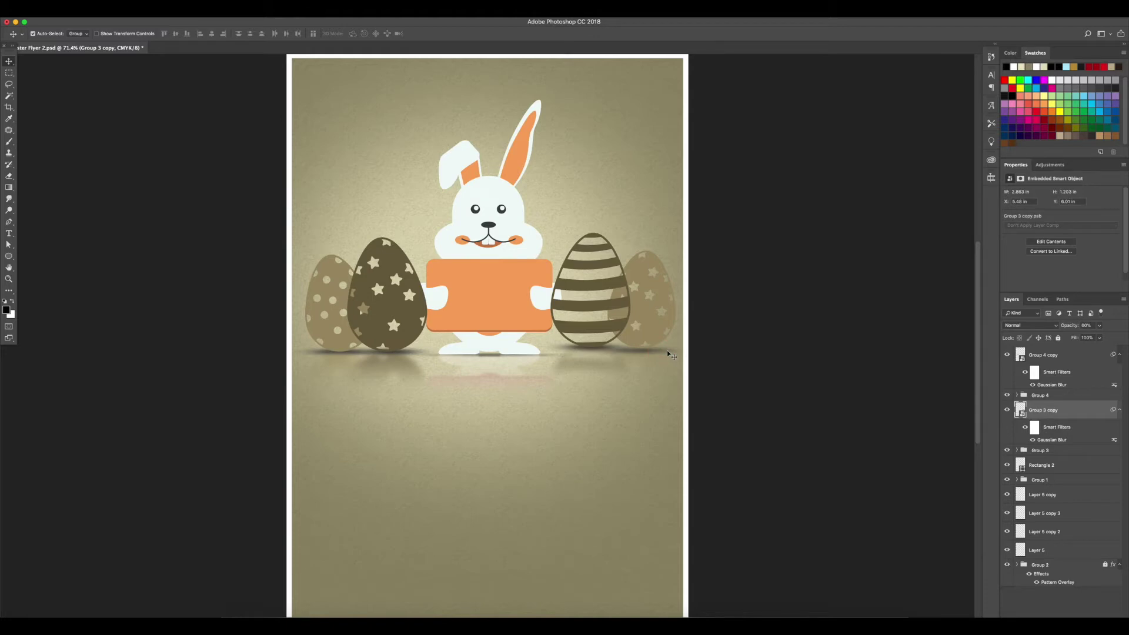
pyautogui.scroll(3, 665, 348)
pyautogui.hscroll(5, 299, 226)
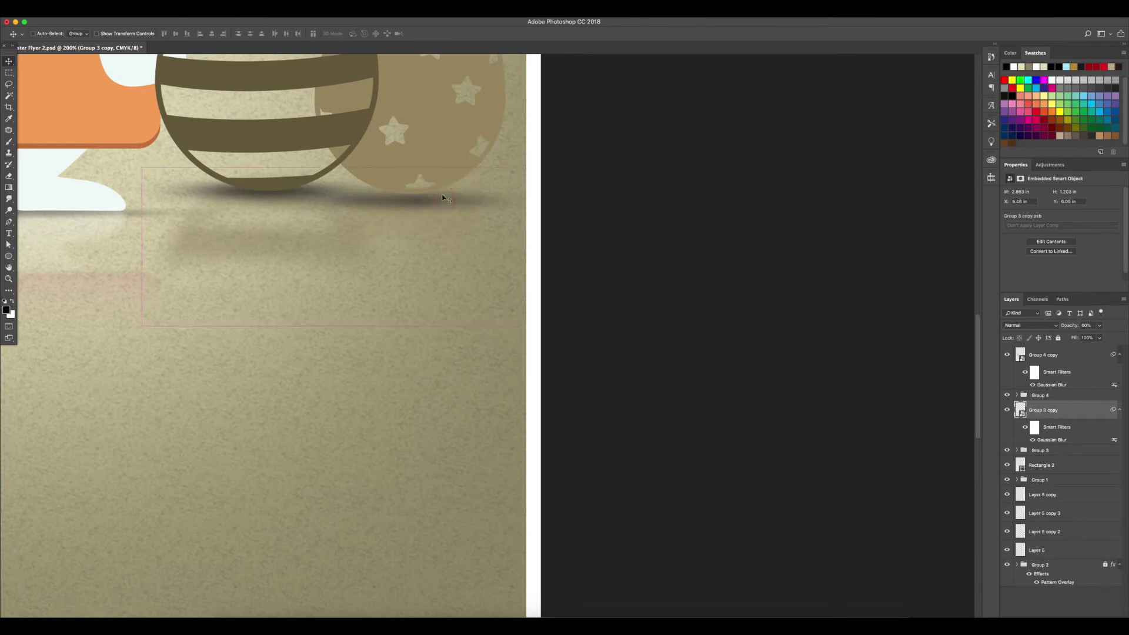
pyautogui.press('super+bracketleft')
pyautogui.press('super+bracketleft')
pyautogui.press('super+bracketleft')
pyautogui.press('super+bracketleft')
pyautogui.press('super+bracketleft')
pyautogui.press('super+bracketleft')
pyautogui.press('super+bracketleft')
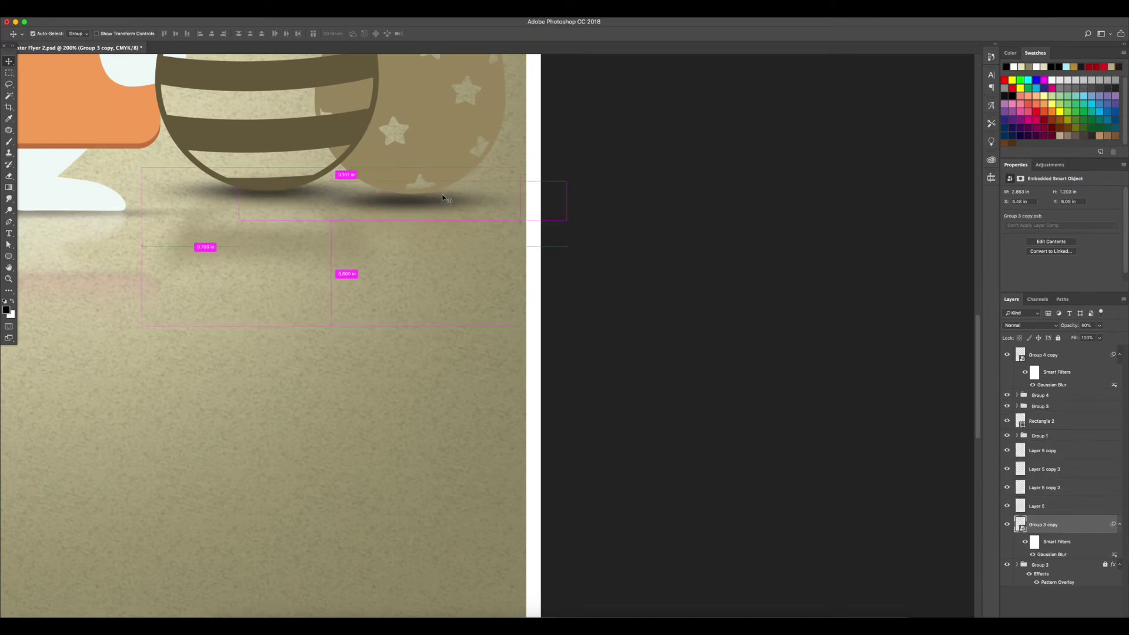
# - Nudge the star egg's shadow up, flatten it, and fit the whole flyer on screen
pyautogui.moveTo(452, 201)
pyautogui.mouseDown()
pyautogui.moveTo(451, 189)
pyautogui.moveTo(402, 186)
pyautogui.mouseUp()
pyautogui.press('super+t')
pyautogui.press('Return')
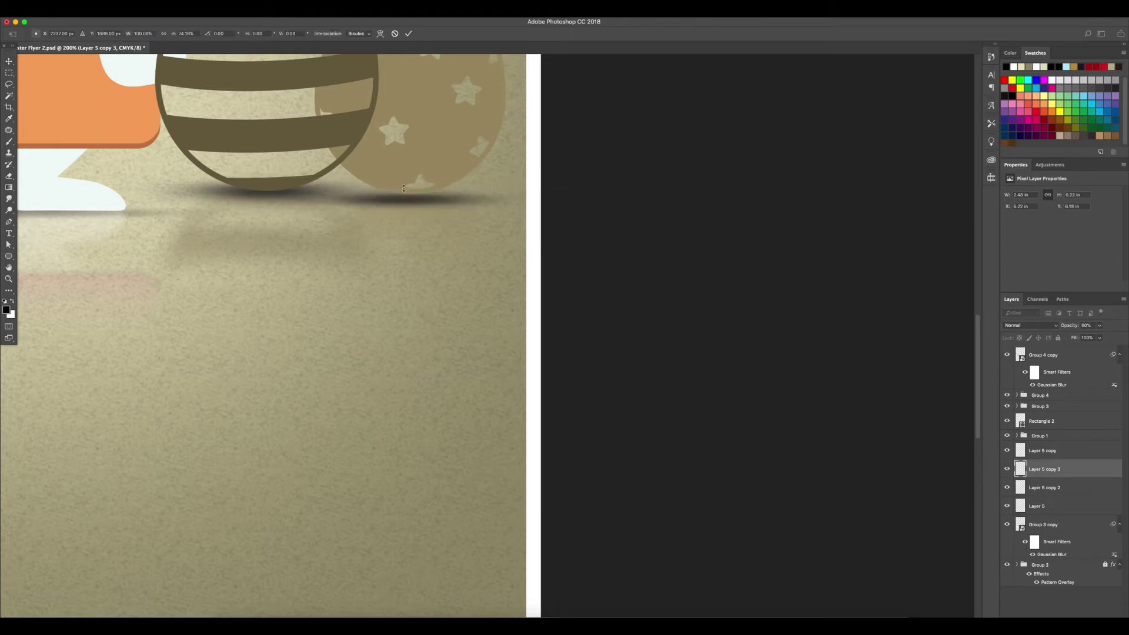
pyautogui.press('super+0')
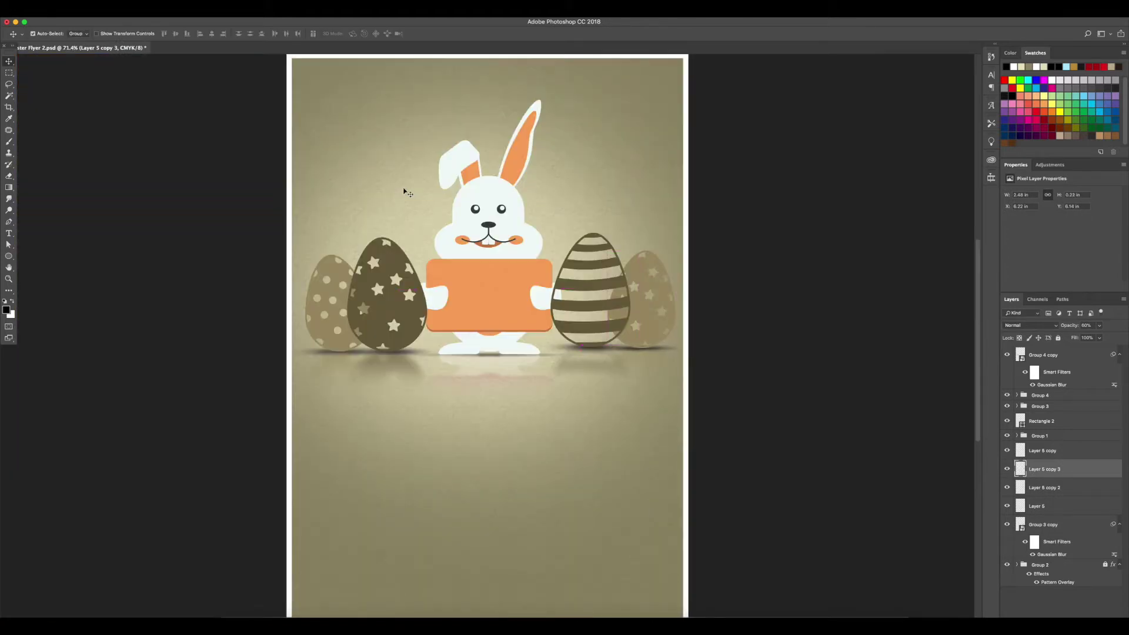
# - Group every artwork layer, test moving it, then undo the grouping
pyautogui.moveTo(287, 144); pyautogui.dragTo(751, 495)
pyautogui.press('super+g')
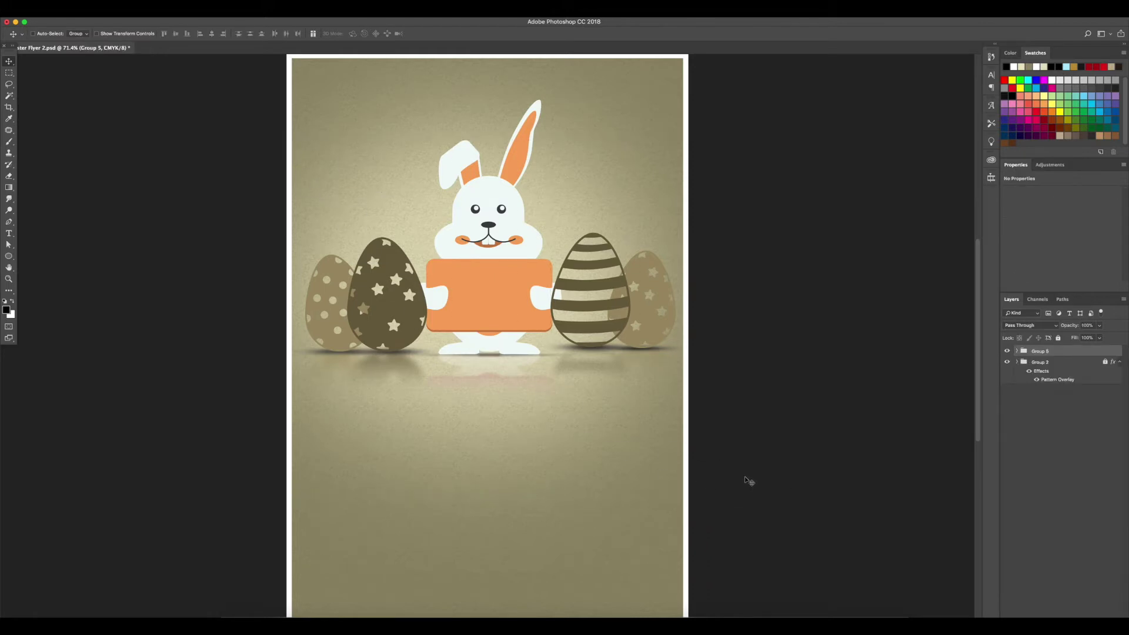
pyautogui.moveTo(510, 277); pyautogui.dragTo(498, 226)
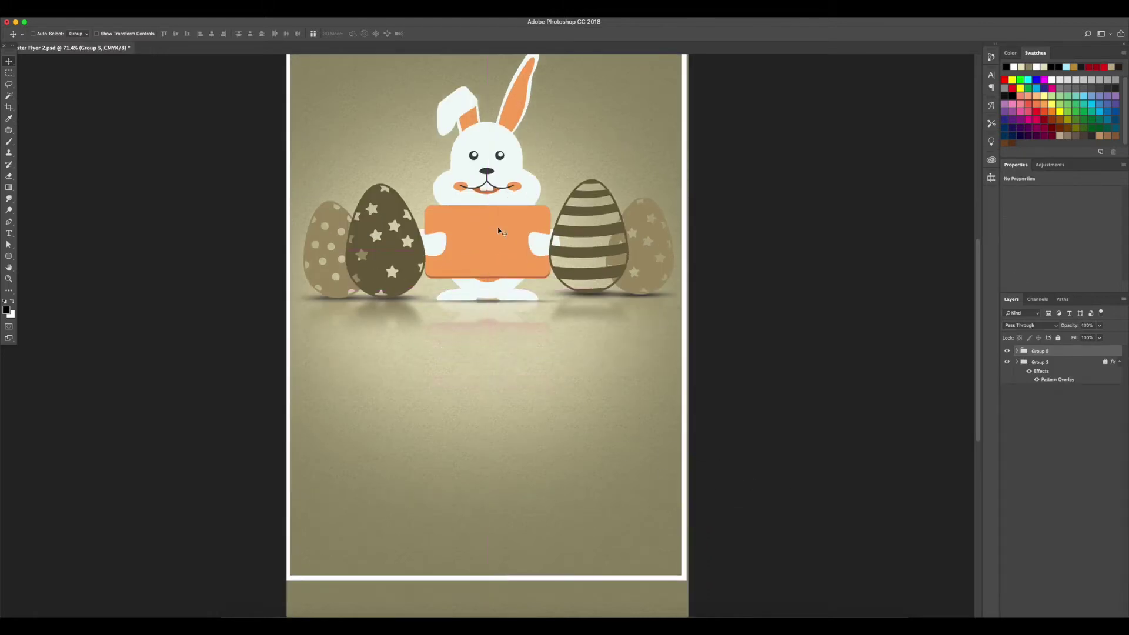
pyautogui.press('super+z')
pyautogui.press('alt+super+z')
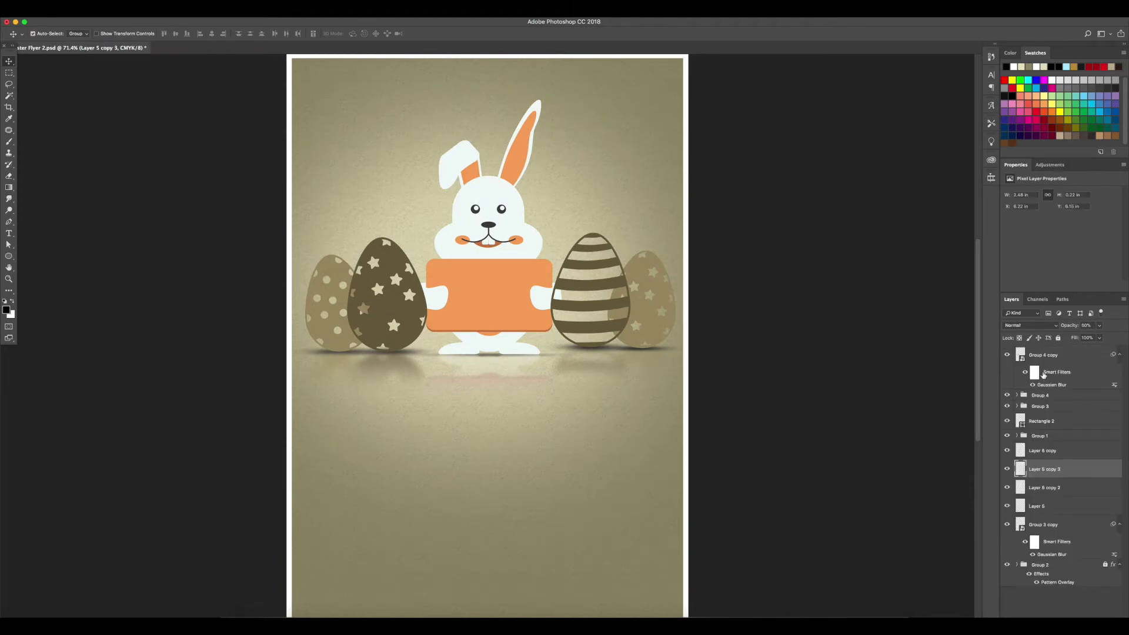
pyautogui.press('alt+super+a')
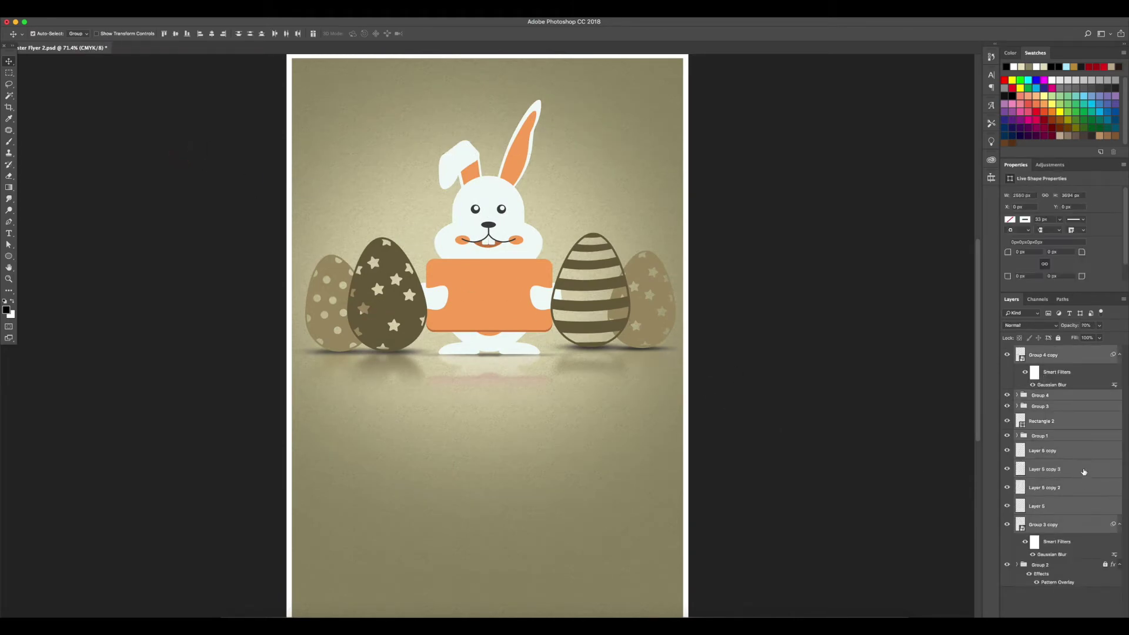
# - Group the bunny and egg layers, leaving out Rectangle 2, then test and undo a move
pyautogui.click(1058, 357)
pyautogui.keyDown('super'); pyautogui.click(1045, 423); pyautogui.keyUp('super')
pyautogui.press('super+g')
pyautogui.click(33, 33)
pyautogui.moveTo(497, 285); pyautogui.dragTo(502, 219)
pyautogui.press('super+z')
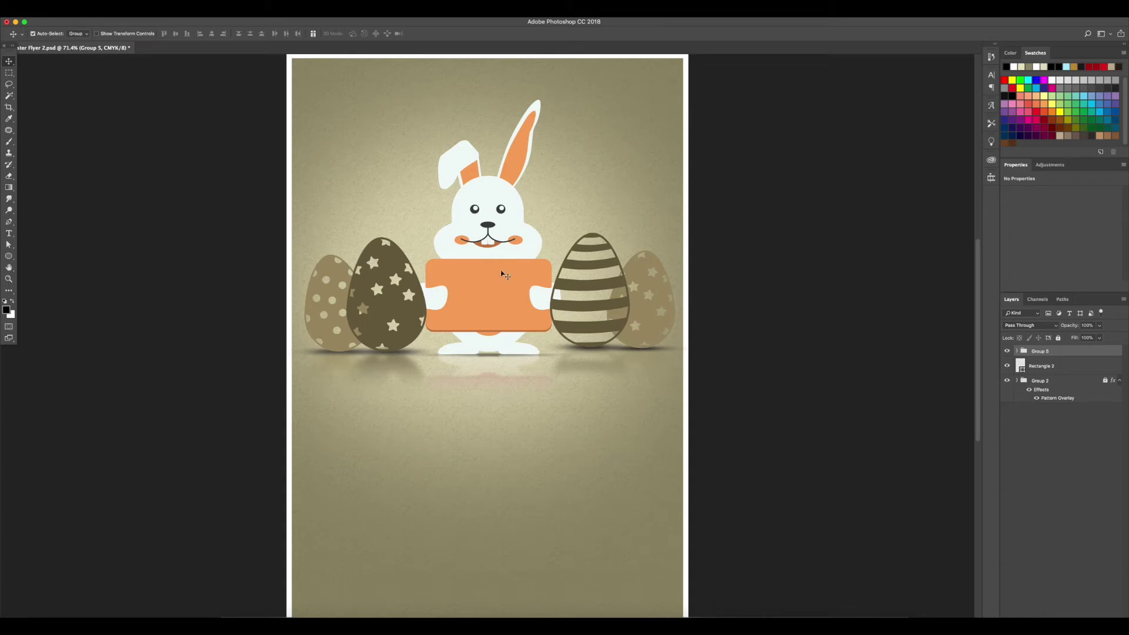
# - Type the headline 'Happy Easter Day' below the eggs
pyautogui.press('t')
pyautogui.click(460, 444)
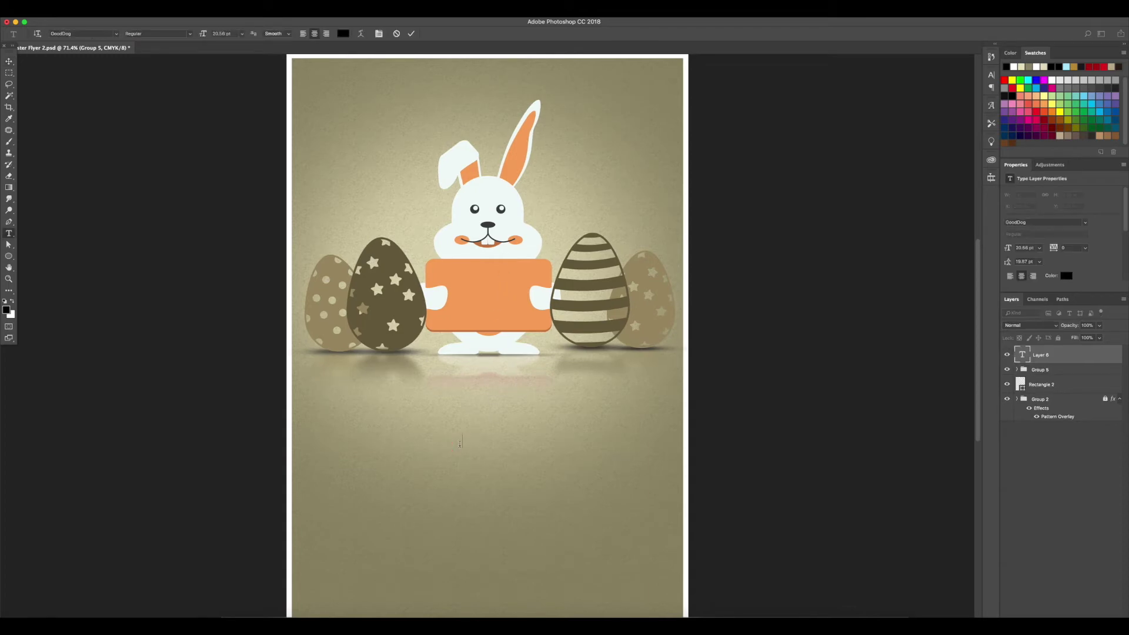
pyautogui.write('Happy Easter')
pyautogui.write(' Day')
pyautogui.hotkey('ctrl', 'a')
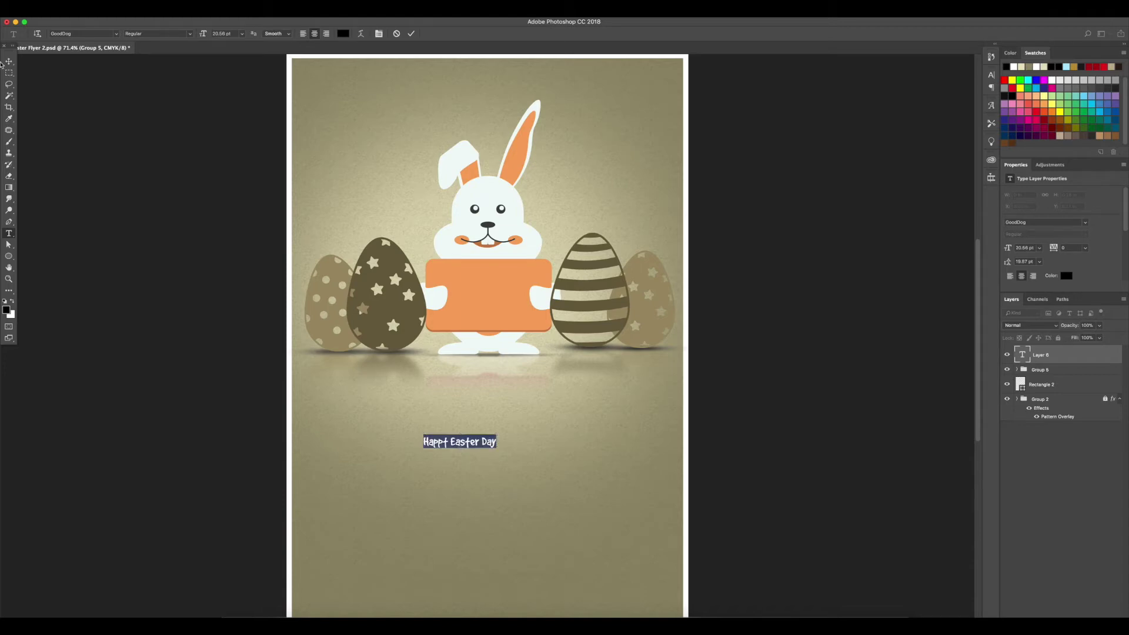
pyautogui.click(8, 61)
# - Enlarge the headline to about 346%, centre it, and correct its typo
pyautogui.hotkey('ctrl', 't')
pyautogui.moveTo(499, 440); pyautogui.dragTo(675, 401)
pyautogui.press('Return')
pyautogui.moveTo(498, 423); pyautogui.dragTo(440, 424)
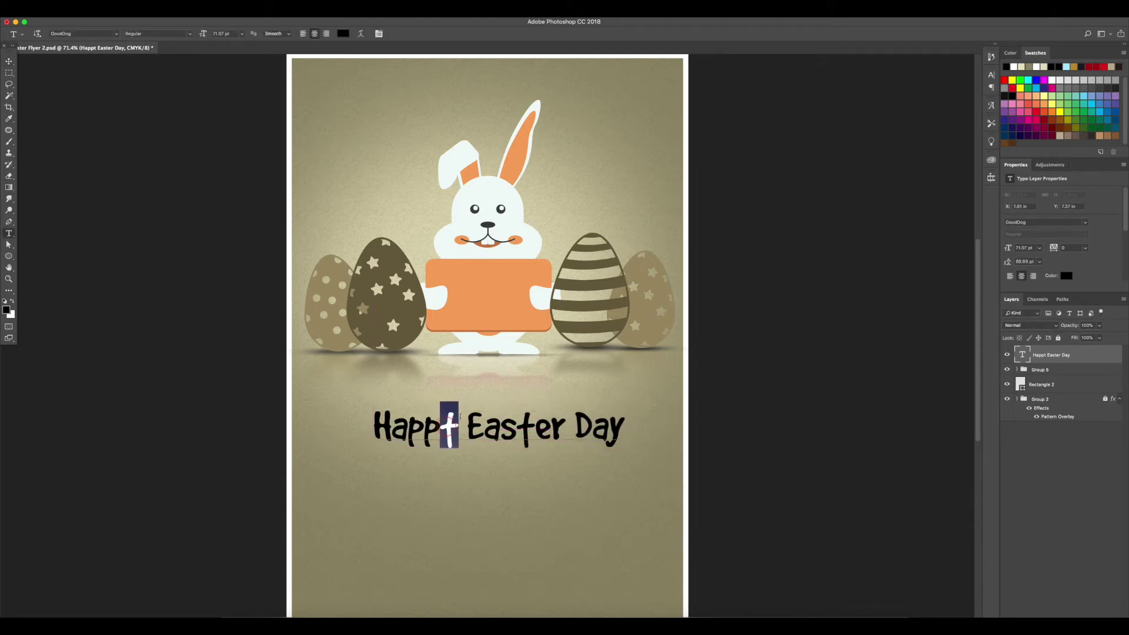
pyautogui.write('y')
pyautogui.click(10, 61)
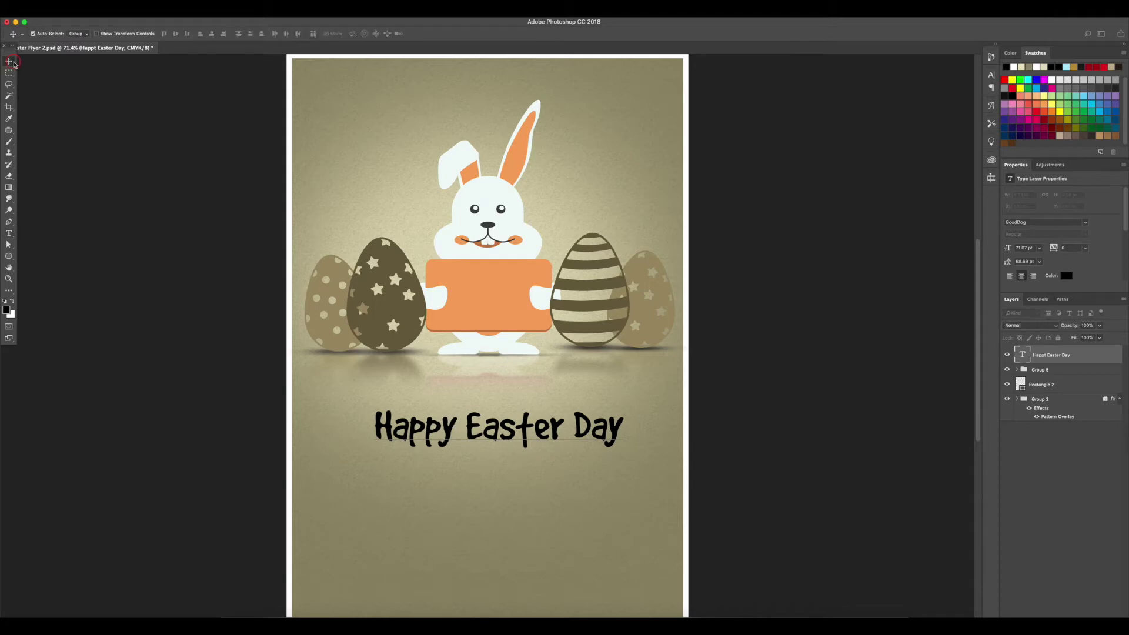
pyautogui.click(991, 76)
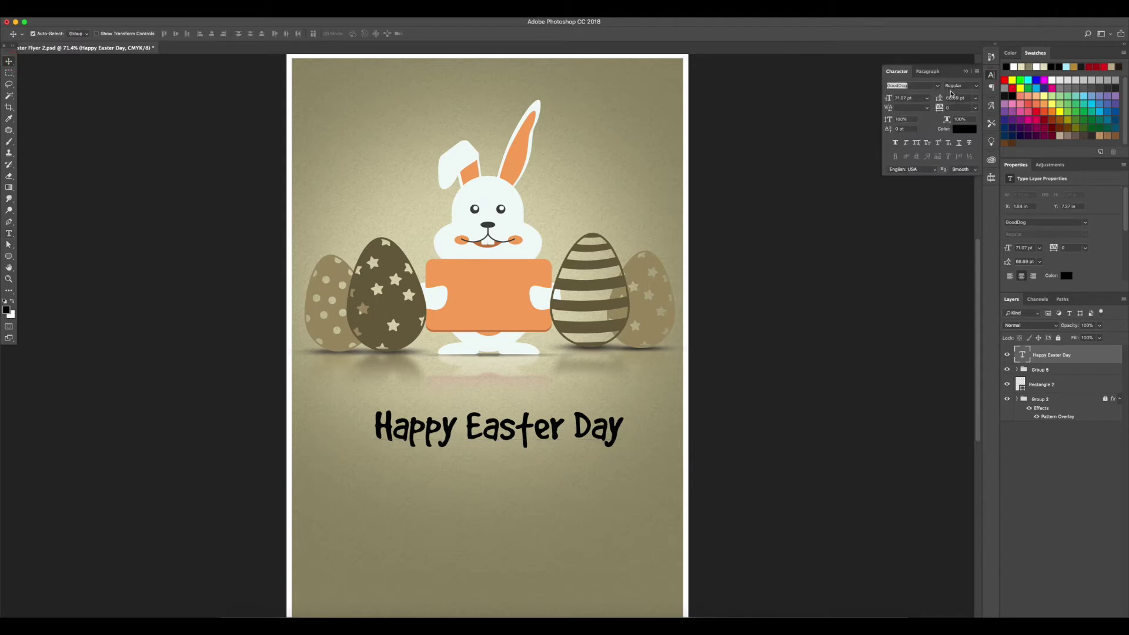
# - Set the headline font to Catalina Anacapa Slab
pyautogui.click(938, 88)
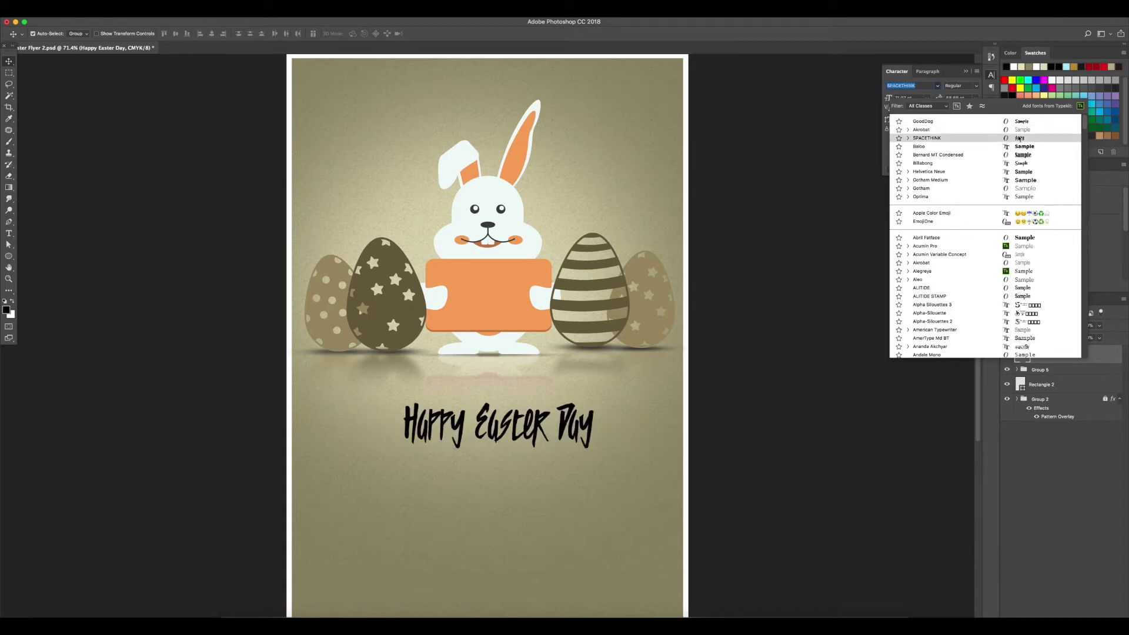
pyautogui.scroll(-5, 1014, 207)
pyautogui.scroll(-3, 1014, 206)
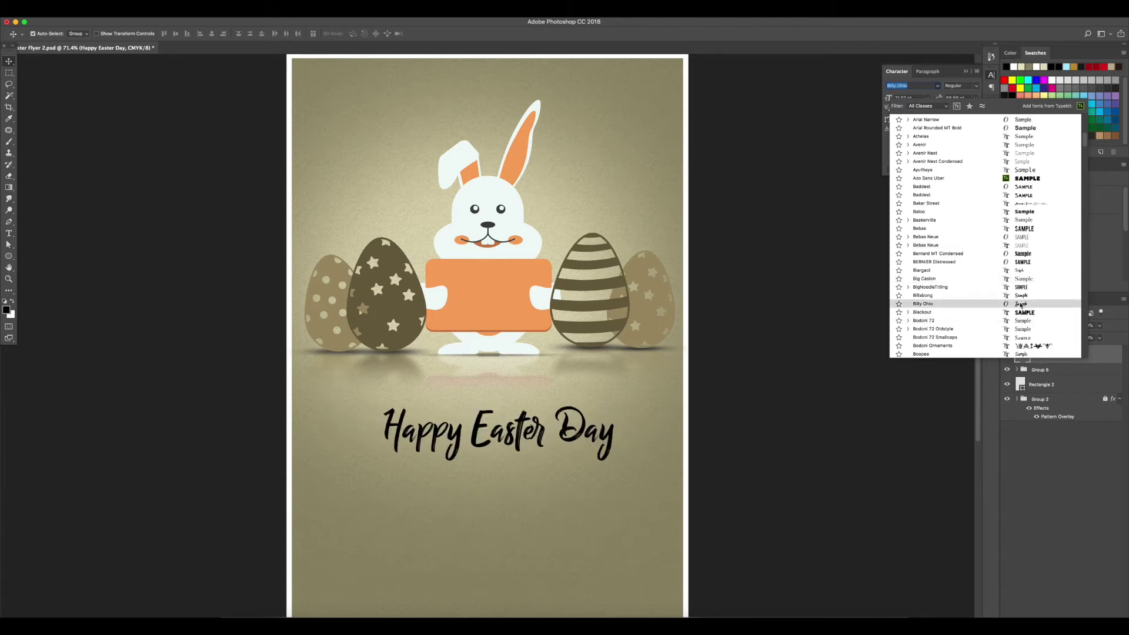
pyautogui.scroll(-2, 1021, 305)
pyautogui.scroll(-2, 1021, 305)
pyautogui.scroll(-2, 1020, 305)
pyautogui.scroll(-2, 1021, 305)
pyautogui.scroll(-4, 1020, 306)
pyautogui.scroll(-1, 1021, 309)
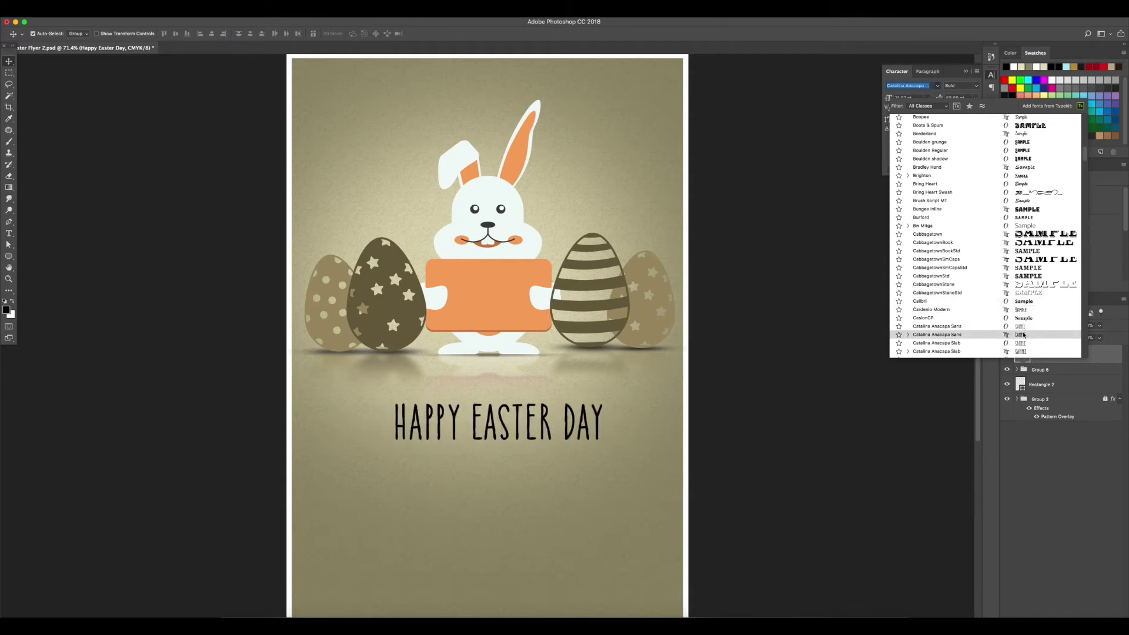
pyautogui.scroll(-1, 1022, 346)
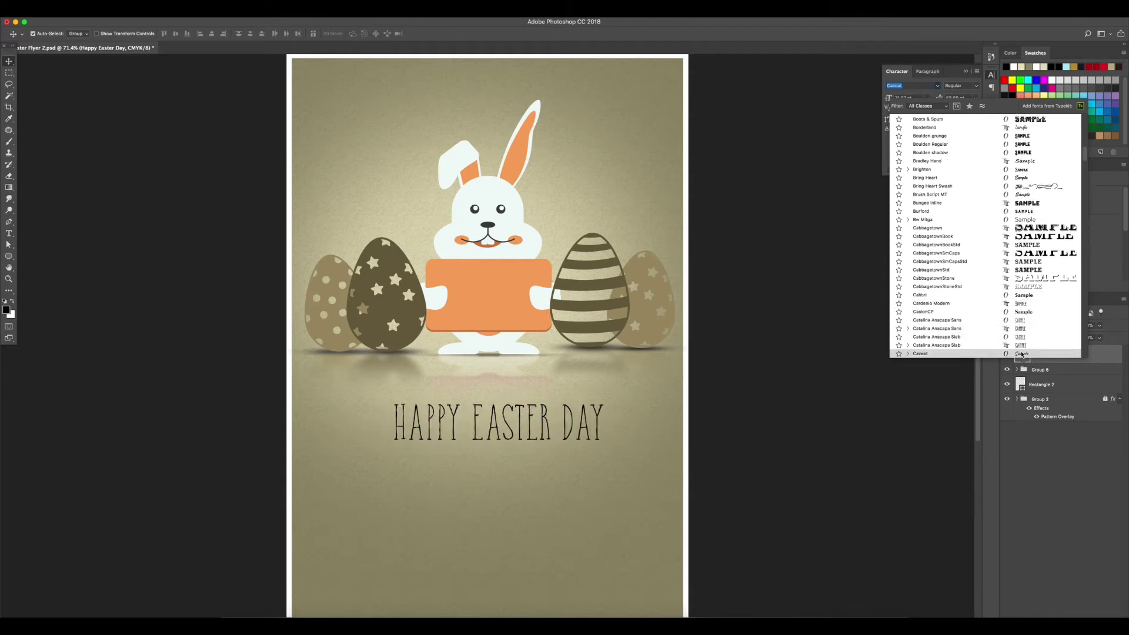
pyautogui.press('Up')
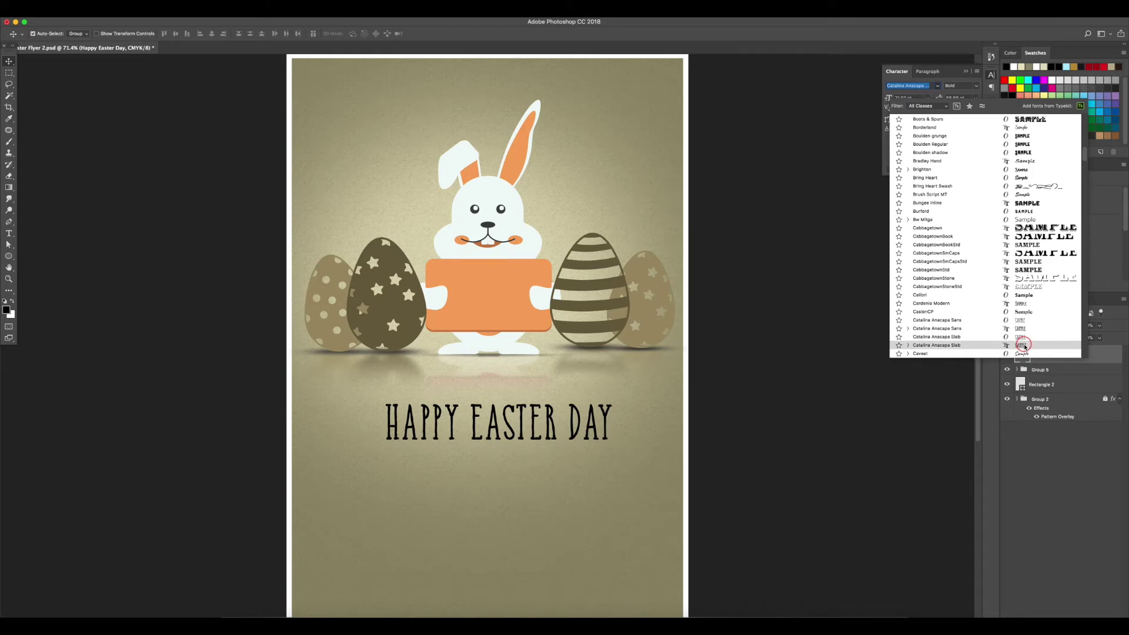
pyautogui.click(381, 420)
# - Enlarge the headline slightly and settle it under the eggs
pyautogui.hotkey('ctrl', 't')
pyautogui.moveTo(647, 389); pyautogui.dragTo(650, 387)
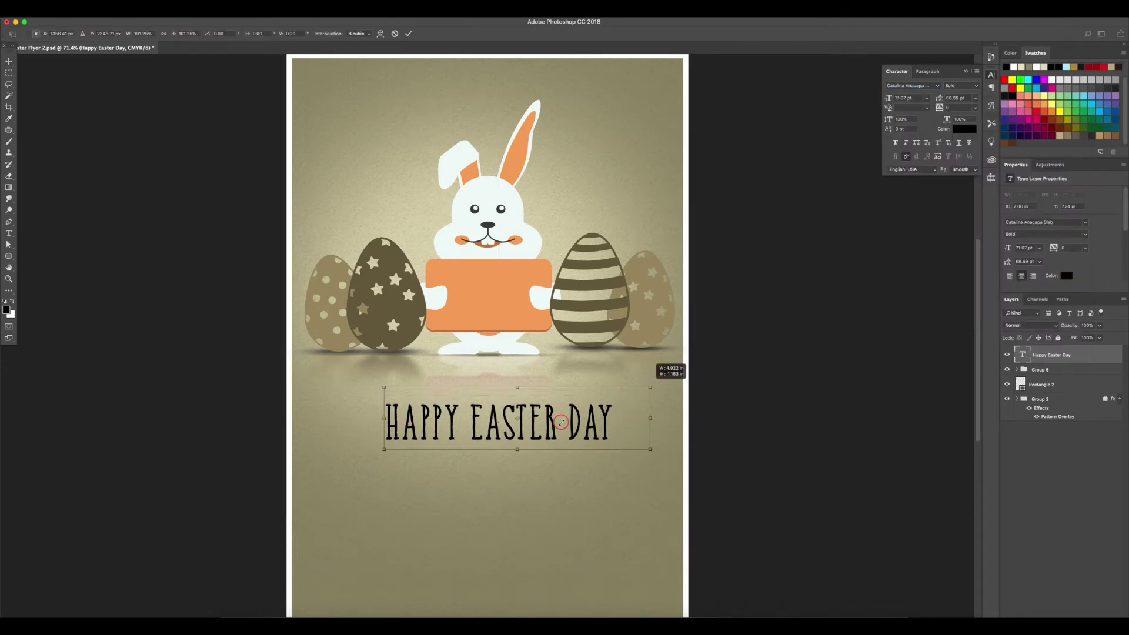
pyautogui.press('Return')
pyautogui.moveTo(562, 425)
pyautogui.mouseDown()
pyautogui.moveTo(534, 423)
pyautogui.moveTo(541, 408)
pyautogui.mouseUp()
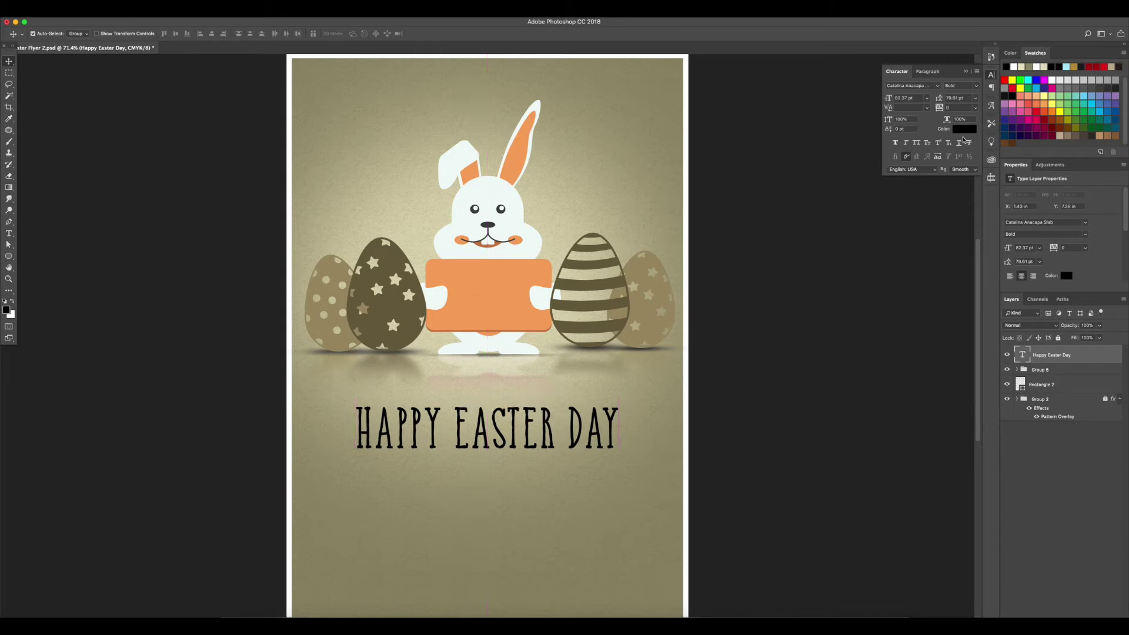
# - Colour the headline a deep olive sampled from the striped egg
pyautogui.click(963, 128)
pyautogui.click(597, 300)
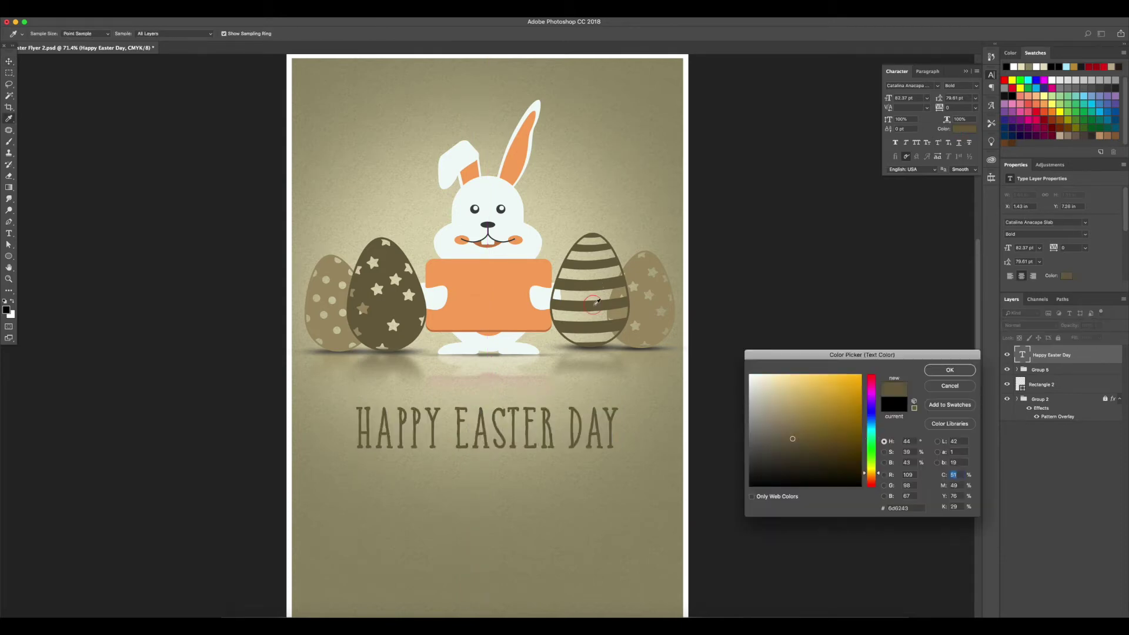
pyautogui.click(798, 453)
pyautogui.click(968, 369)
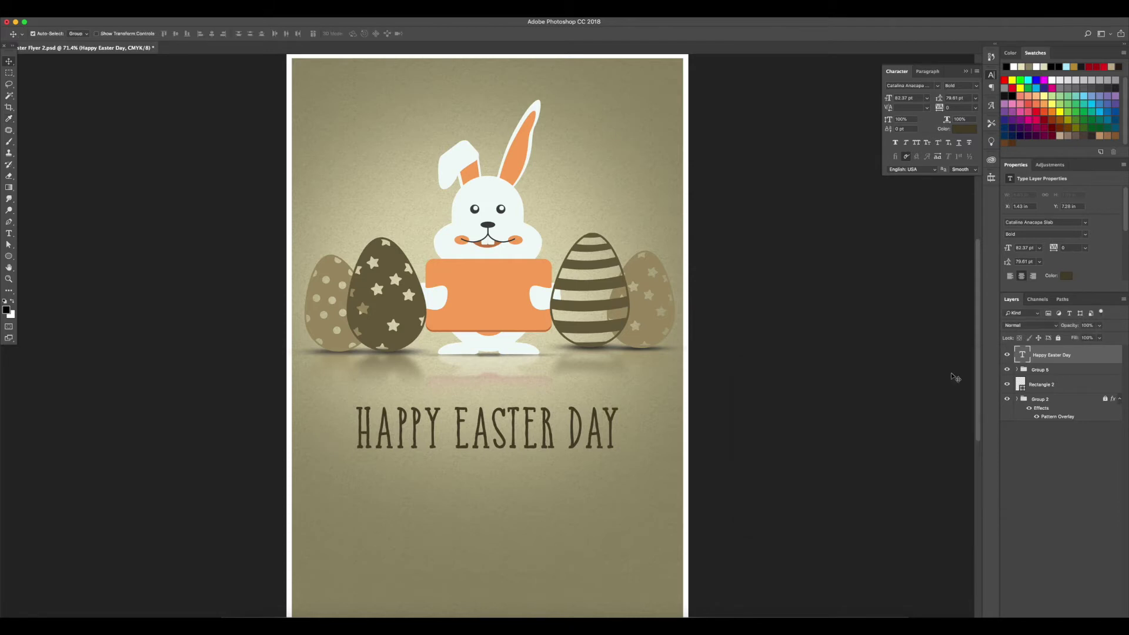
pyautogui.click(377, 524)
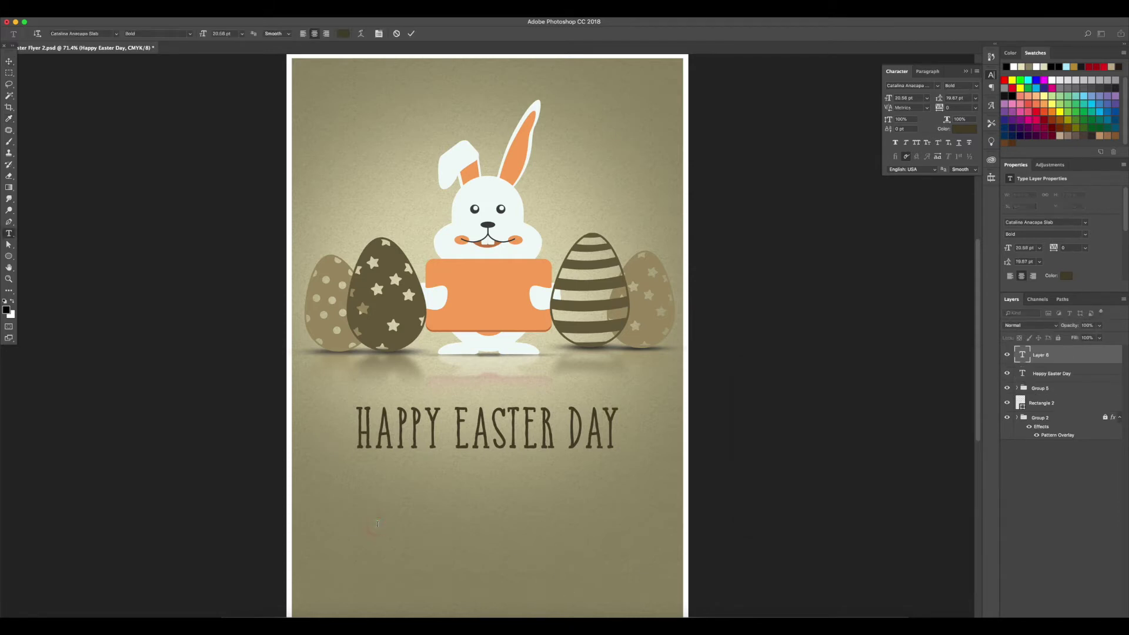
# - Add the word SUNDAY below the headline and enlarge it
pyautogui.write('SUNDAY')
pyautogui.hotkey('ctrl', 'a')
pyautogui.click(6, 60)
pyautogui.hotkey('ctrl', 't')
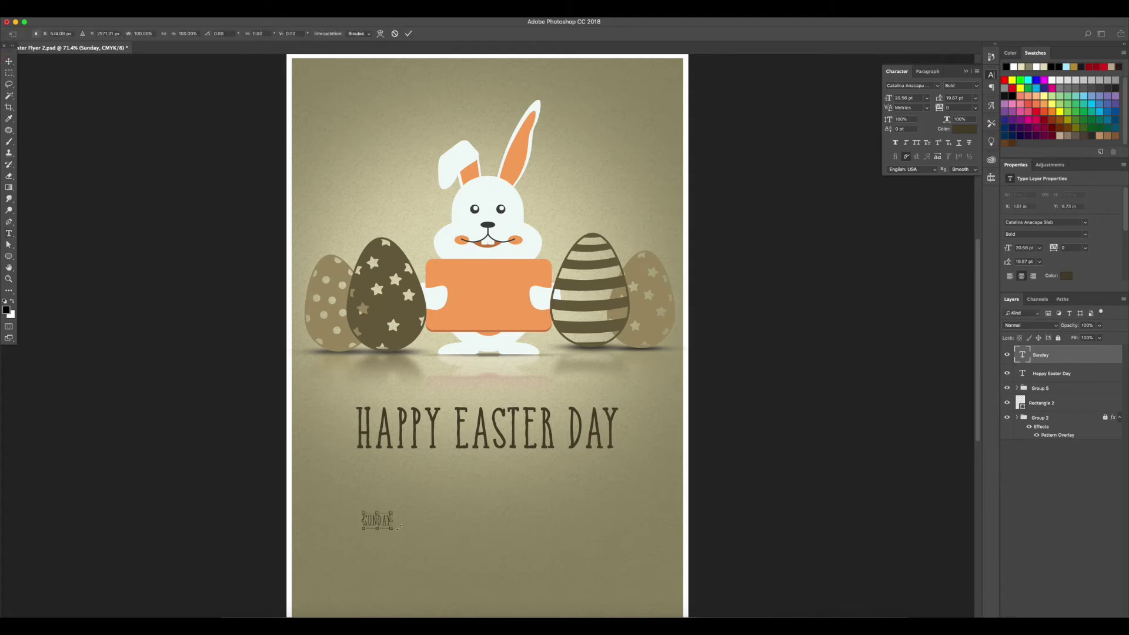
pyautogui.moveTo(394, 511)
pyautogui.mouseDown()
pyautogui.moveTo(440, 485)
pyautogui.moveTo(434, 505)
pyautogui.mouseUp()
pyautogui.press('Return')
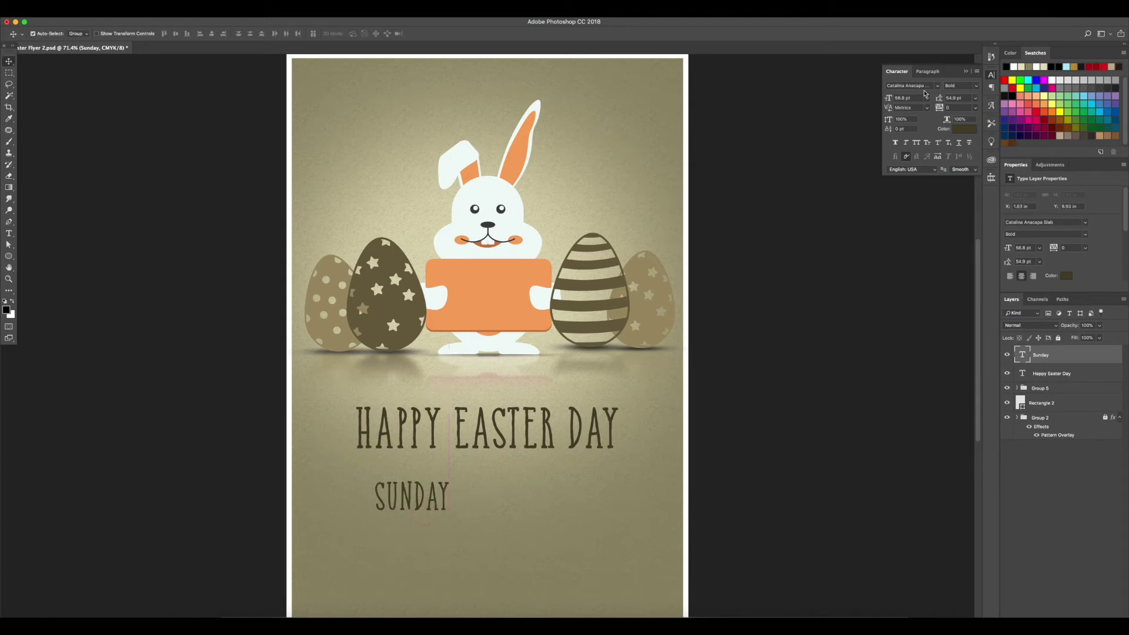
# - Set SUNDAY in Akrobat Regular All Caps, shrink it to three-quarters, and duplicate it below
pyautogui.click(917, 85)
pyautogui.write('akro')
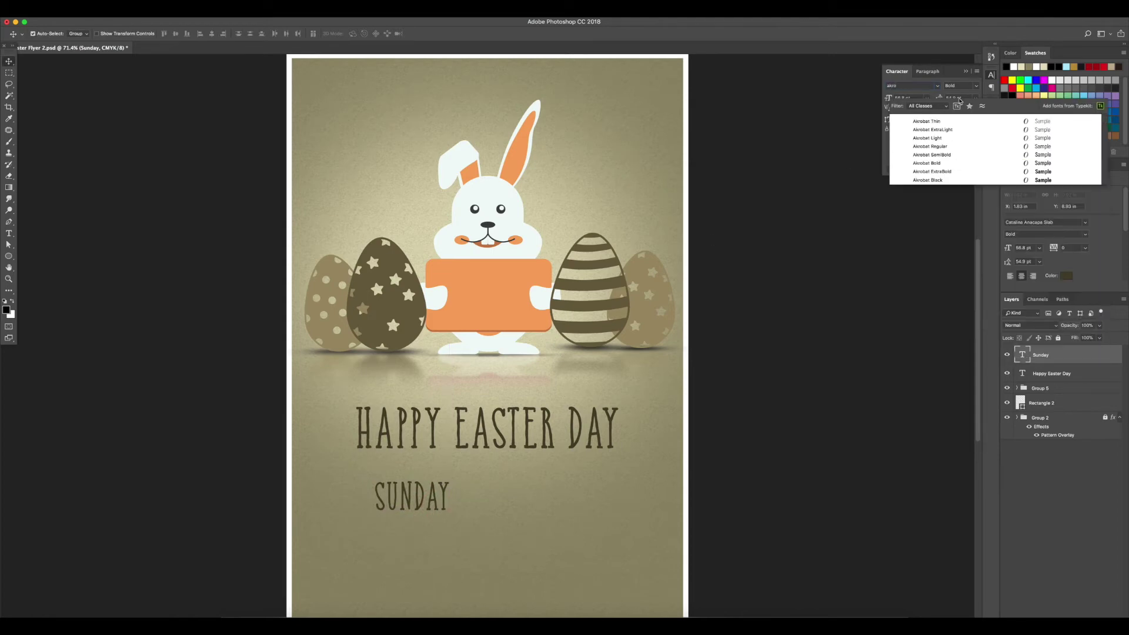
pyautogui.click(1000, 146)
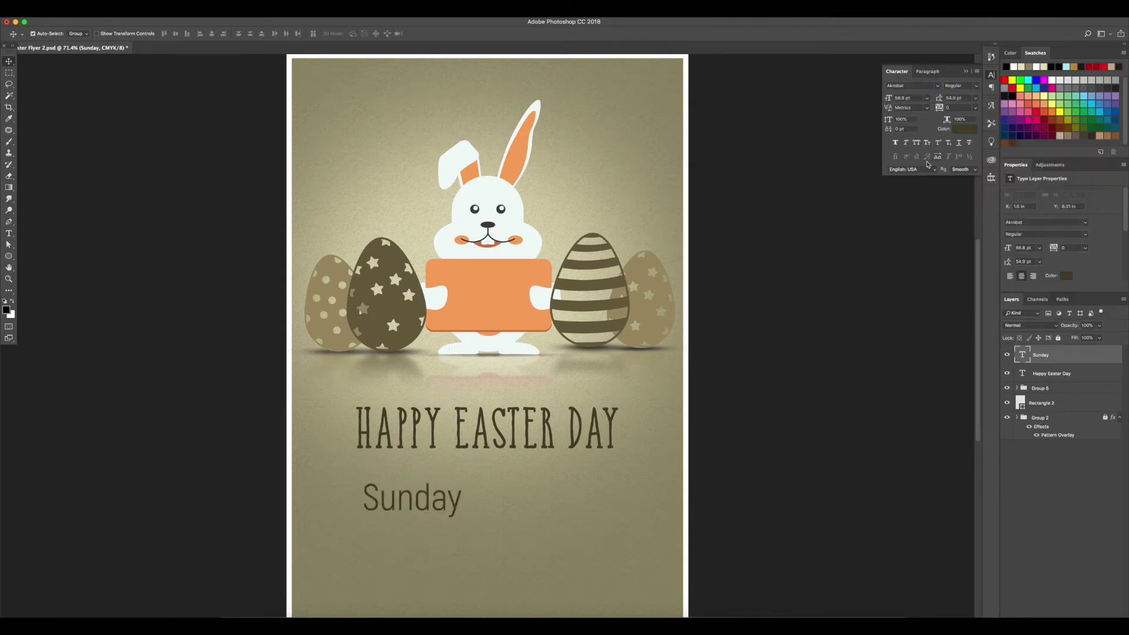
pyautogui.click(916, 142)
pyautogui.hotkey('ctrl', 't')
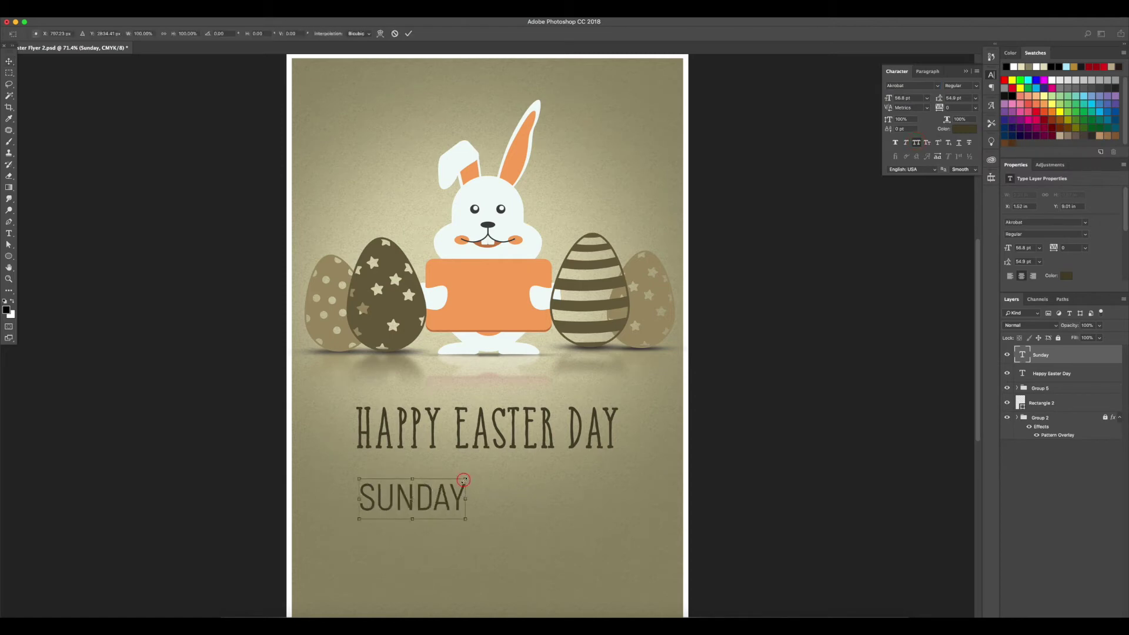
pyautogui.moveTo(464, 481)
pyautogui.mouseDown()
pyautogui.moveTo(438, 489)
pyautogui.moveTo(445, 530)
pyautogui.mouseUp()
pyautogui.press('Return')
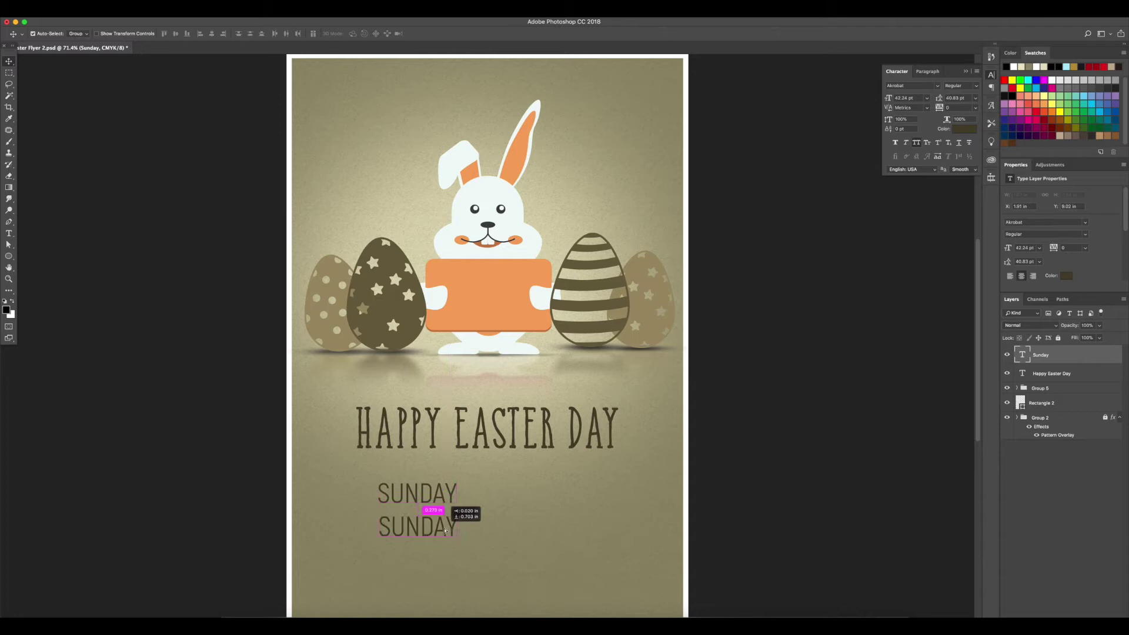
# - Change the duplicate to '1ST APRIL' in ExtraBold weight
pyautogui.doubleClick(444, 528)
pyautogui.write('1ST APRIL')
pyautogui.hotkey('ctrl', 'a')
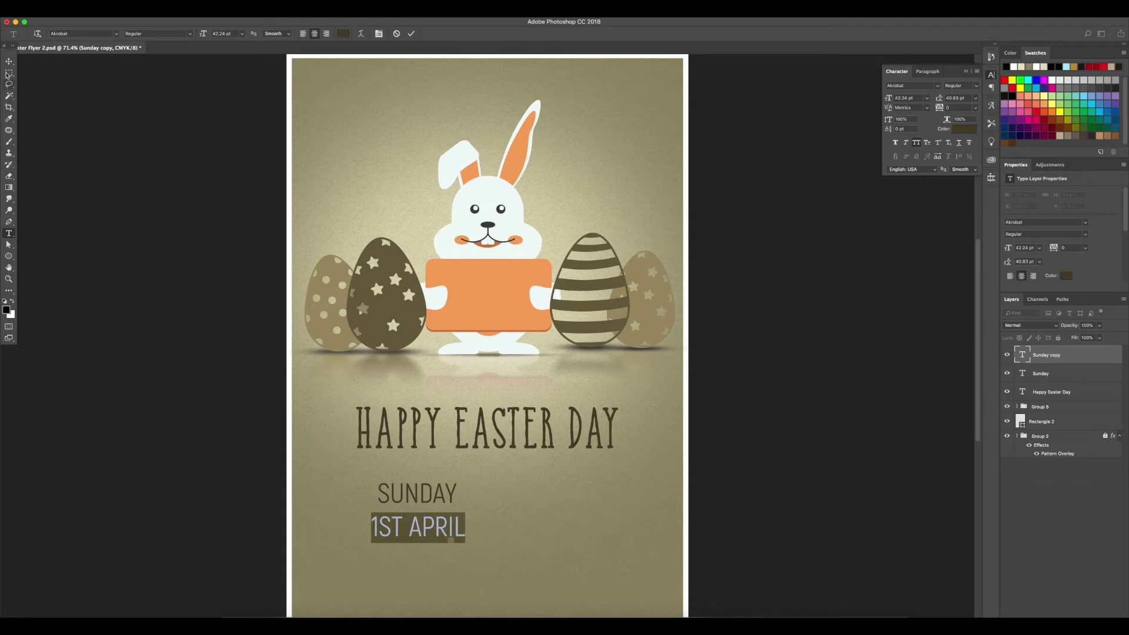
pyautogui.click(9, 61)
pyautogui.click(976, 85)
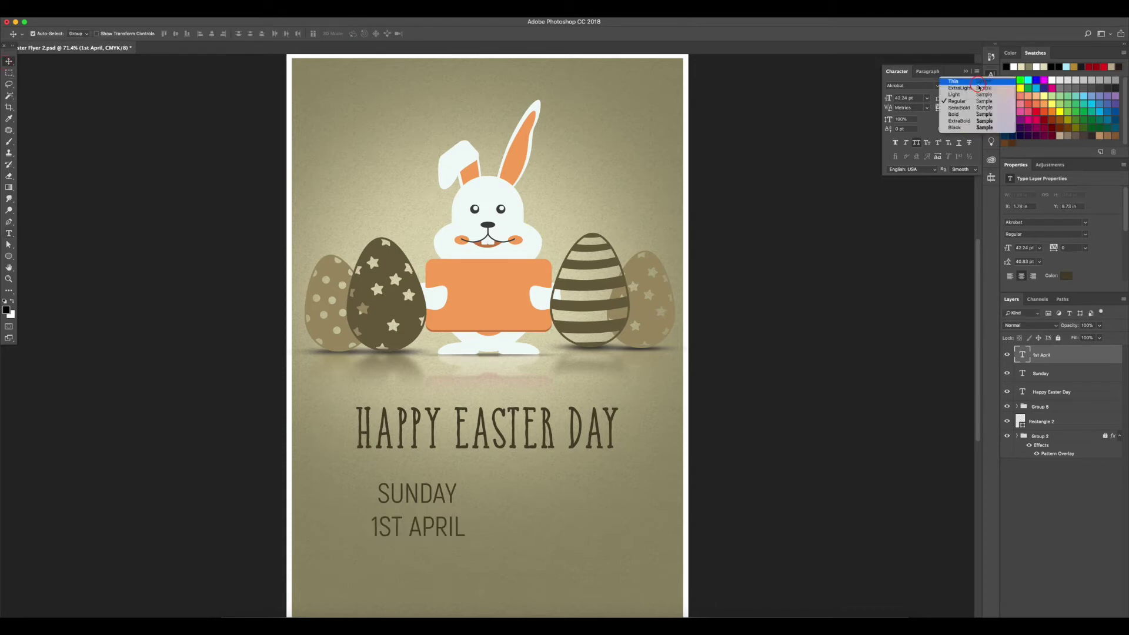
pyautogui.click(964, 111)
# - Right-align SUNDAY with 1ST APRIL and line the date block up under the headline
pyautogui.keyDown('shift'); pyautogui.click(446, 494); pyautogui.keyUp('shift')
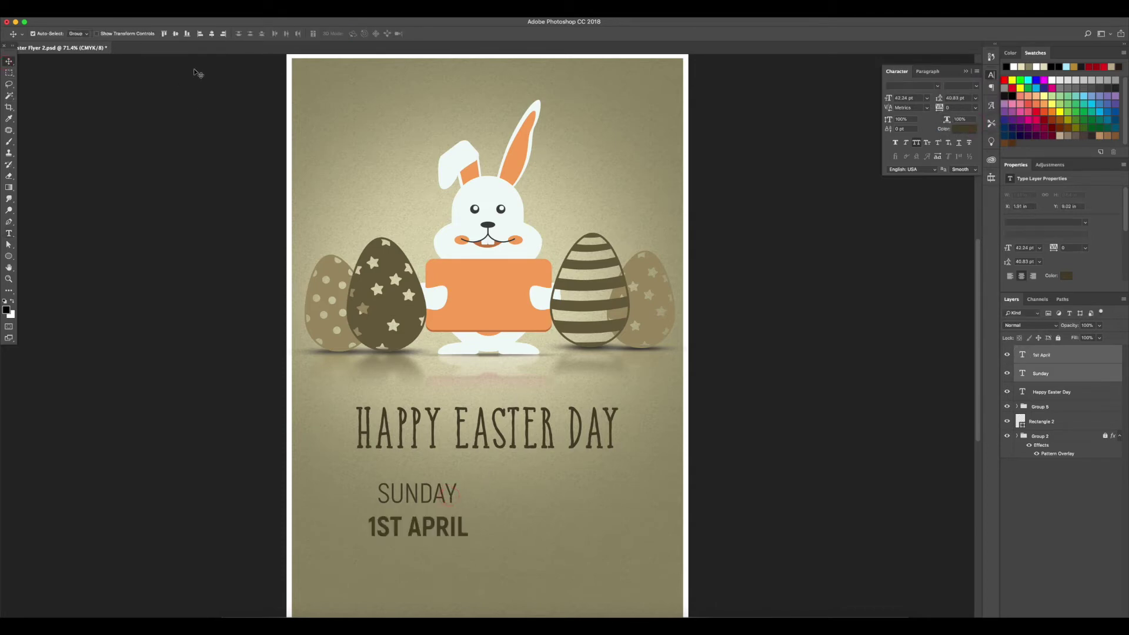
pyautogui.click(224, 34)
pyautogui.moveTo(453, 493); pyautogui.dragTo(454, 498)
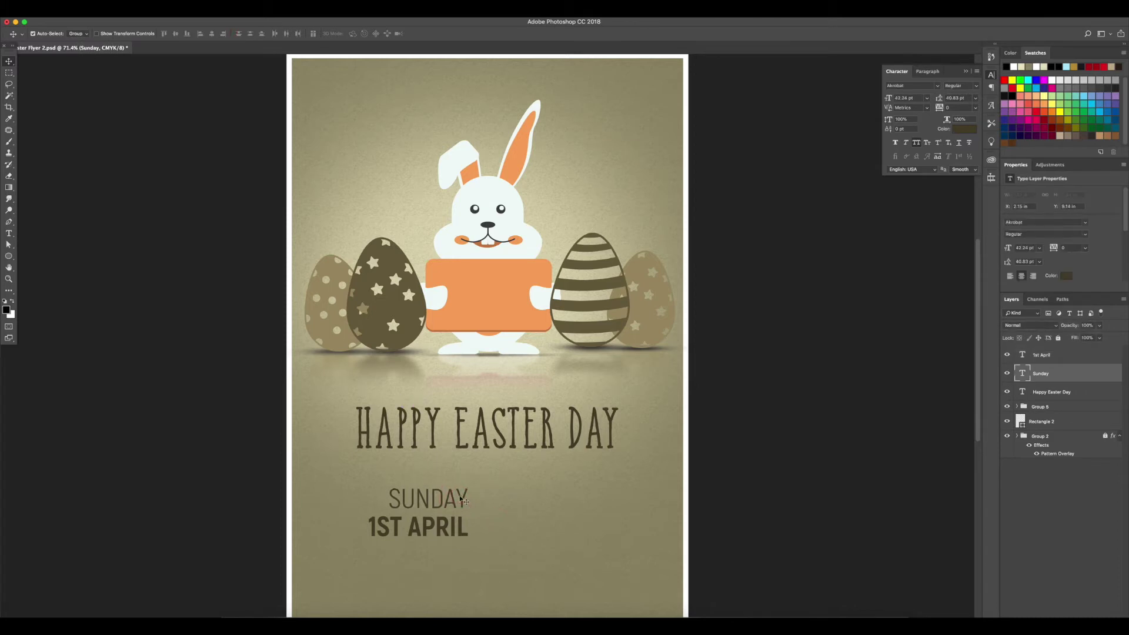
pyautogui.keyDown('shift'); pyautogui.click(454, 531); pyautogui.keyUp('shift')
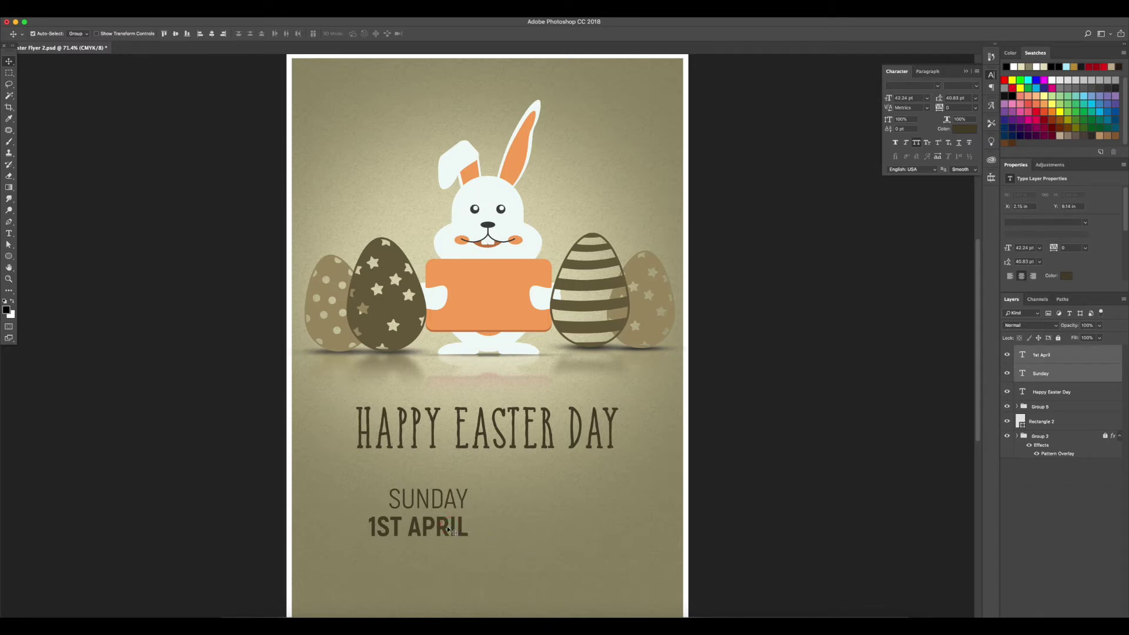
pyautogui.moveTo(454, 531); pyautogui.dragTo(463, 531)
pyautogui.keyDown('shift'); pyautogui.click(474, 448); pyautogui.keyUp('shift')
pyautogui.moveTo(474, 448); pyautogui.dragTo(468, 448)
pyautogui.click(486, 494)
pyautogui.click(8, 256)
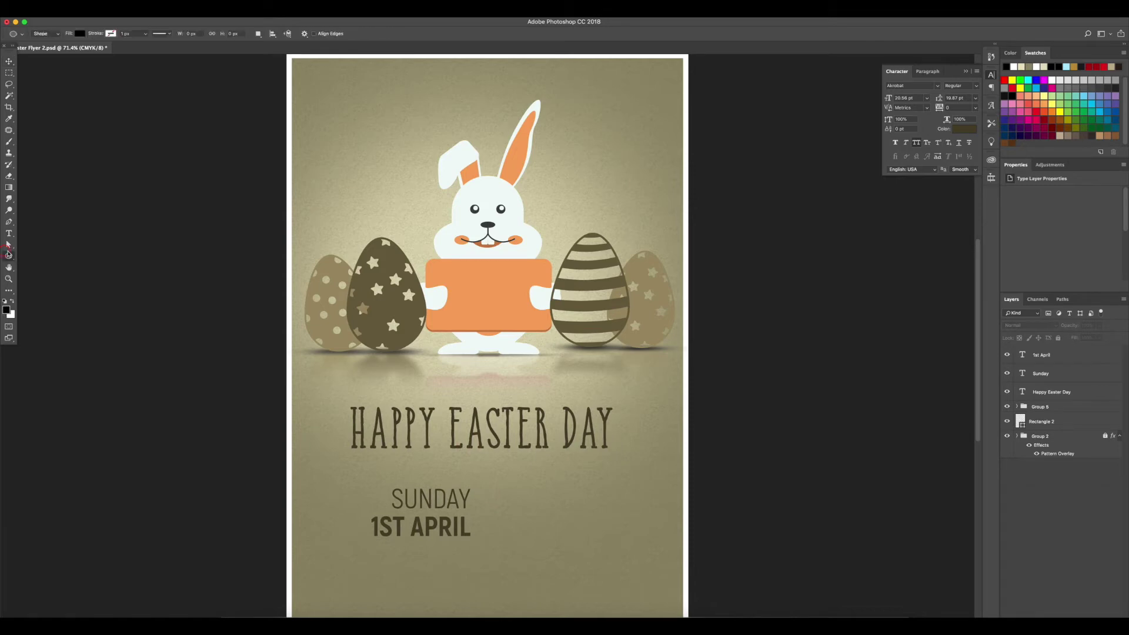
# - Draw a thin vertical bar right of the date, filled with brown sampled from the egg
pyautogui.click(27, 255)
pyautogui.moveTo(481, 487); pyautogui.dragTo(482, 540)
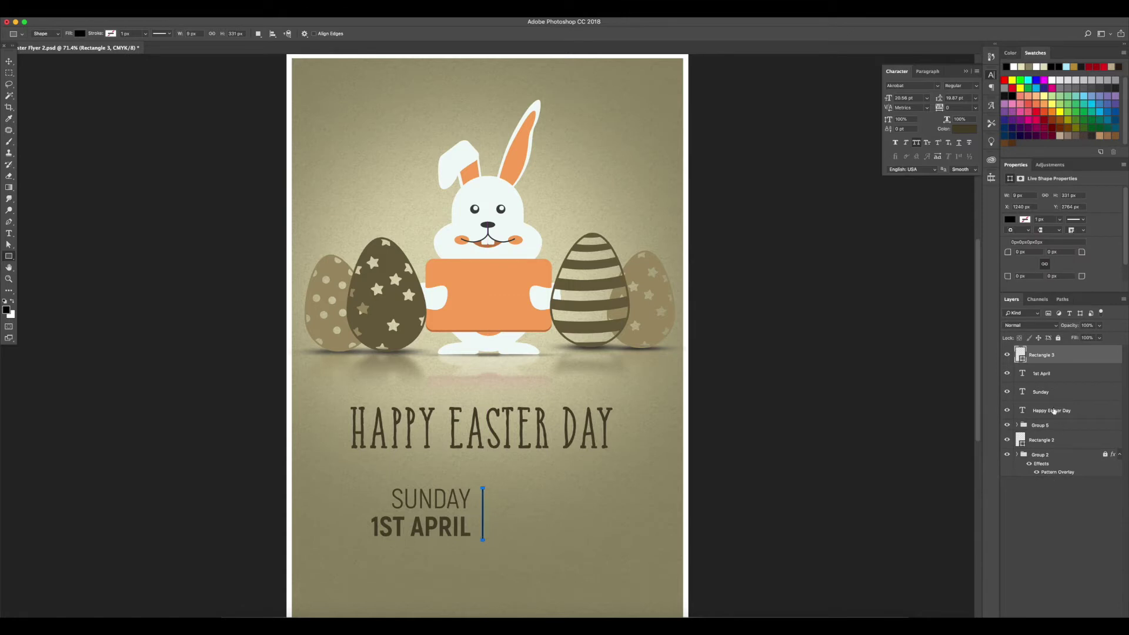
pyautogui.doubleClick(1023, 357)
pyautogui.click(594, 331)
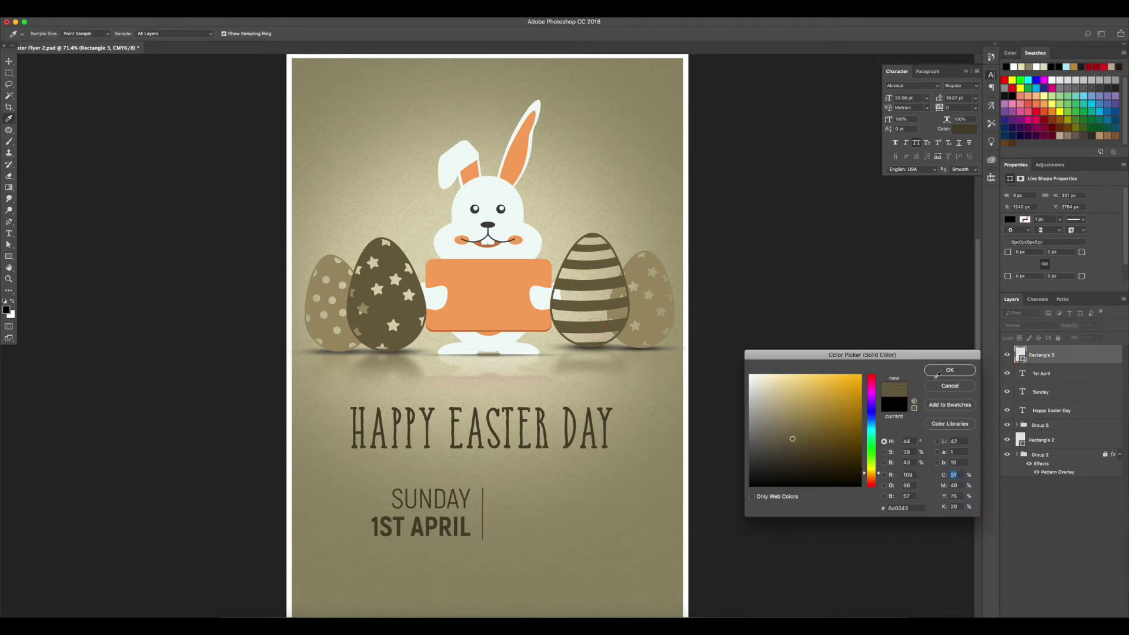
pyautogui.click(949, 370)
# - Copy SUNDAY beyond the divider and start retyping it as 'ENJOY THIS EV'
pyautogui.press('v')
pyautogui.click(572, 517)
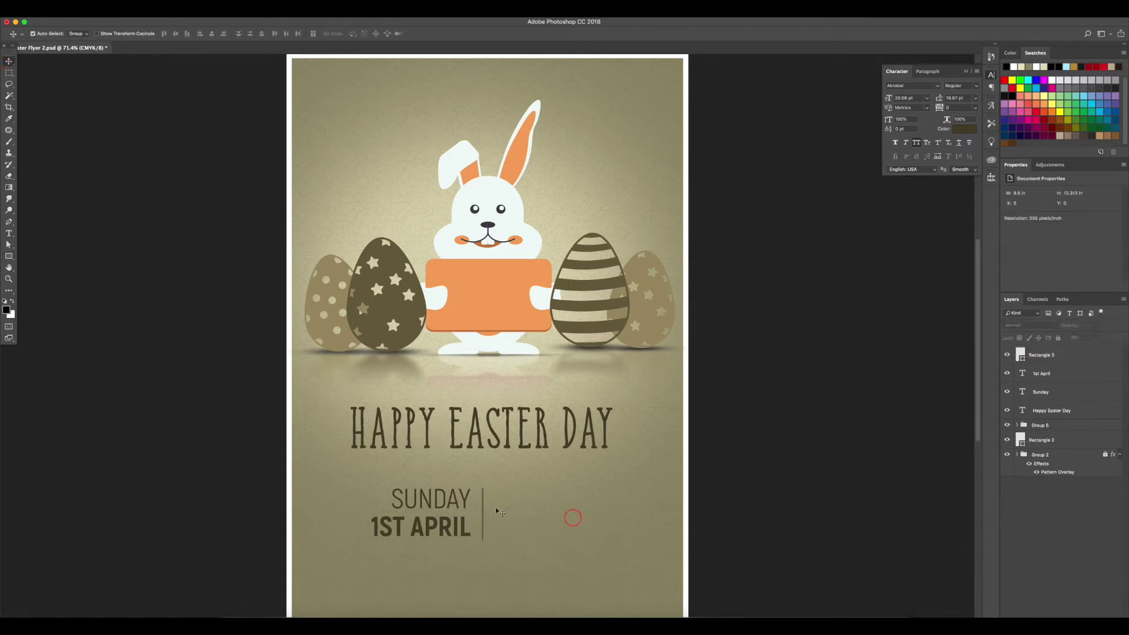
pyautogui.moveTo(446, 499); pyautogui.dragTo(537, 499)
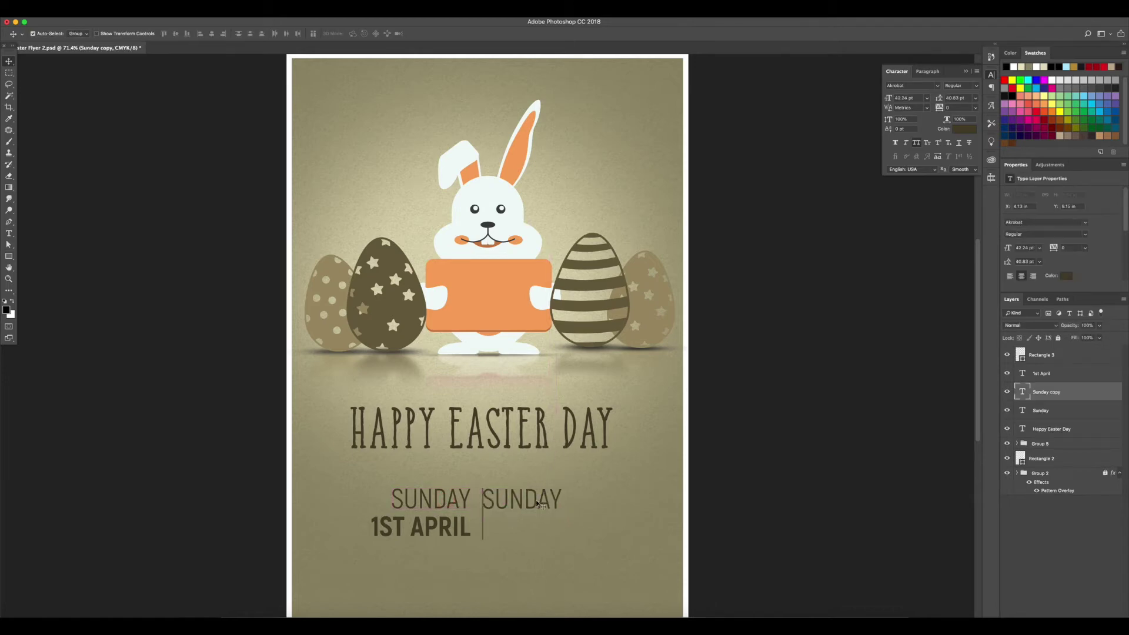
pyautogui.doubleClick(537, 500)
pyautogui.write('ENJOY THIS')
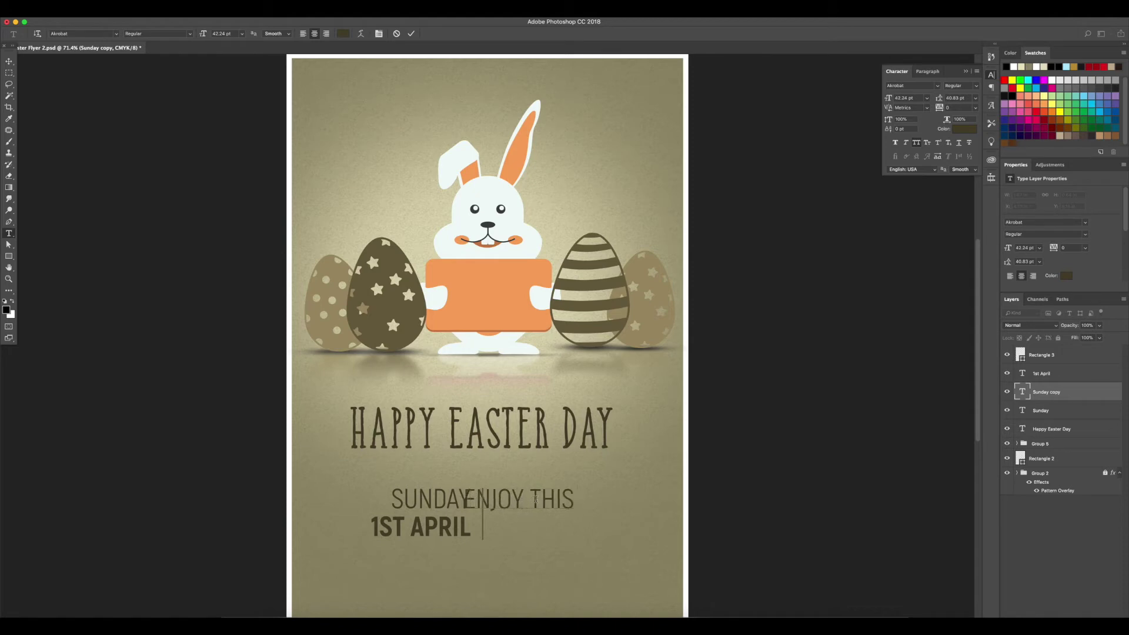
pyautogui.write(' EV')
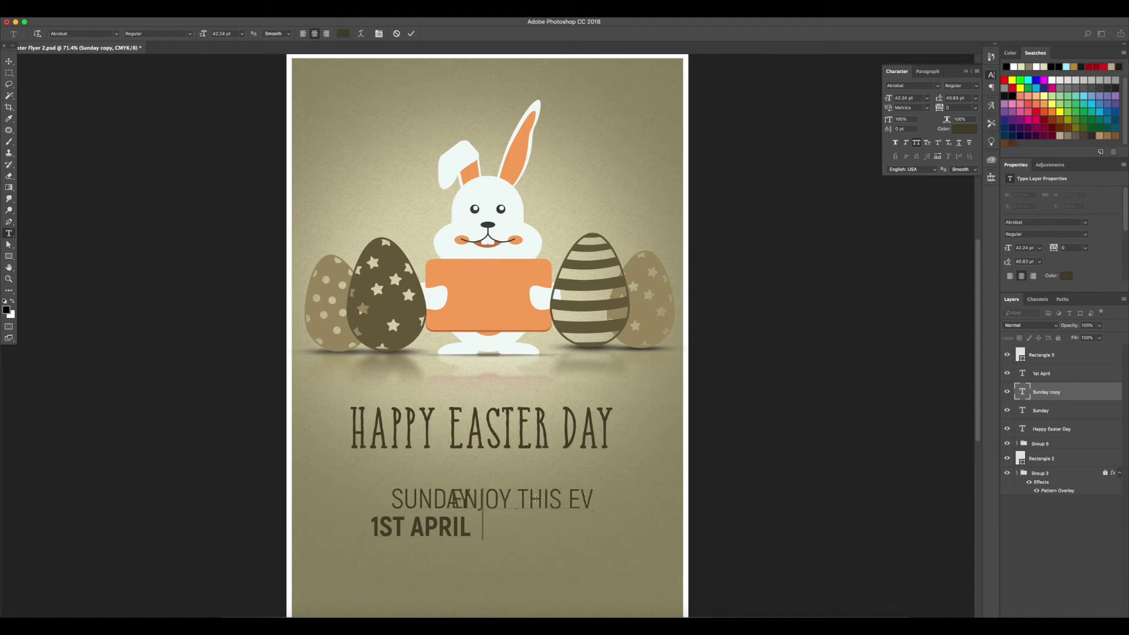
# - Finish the text 'ENJOY THIS EASTER HUNT SPECIAL ARRANGEMENT FOR KIDS FUN', left-aligned and committed
pyautogui.press('BackSpace')
pyautogui.write('ASTER HIN')
pyautogui.press('BackSpace')
pyautogui.press('BackSpace')
pyautogui.write('UNT ')
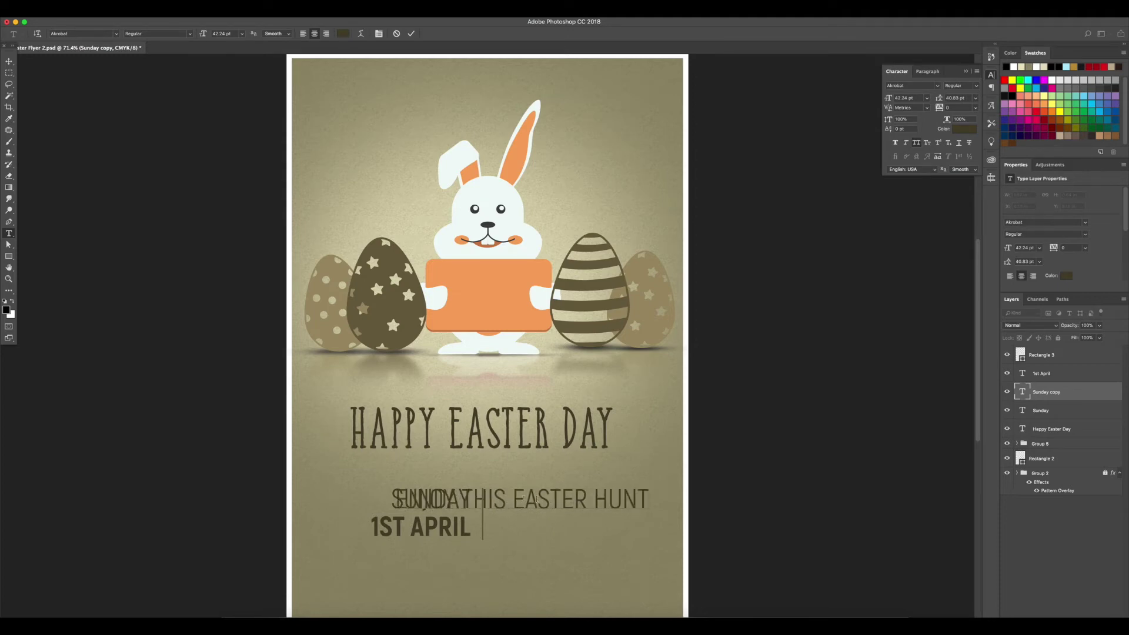
pyautogui.write('SPECIAL ARRANG')
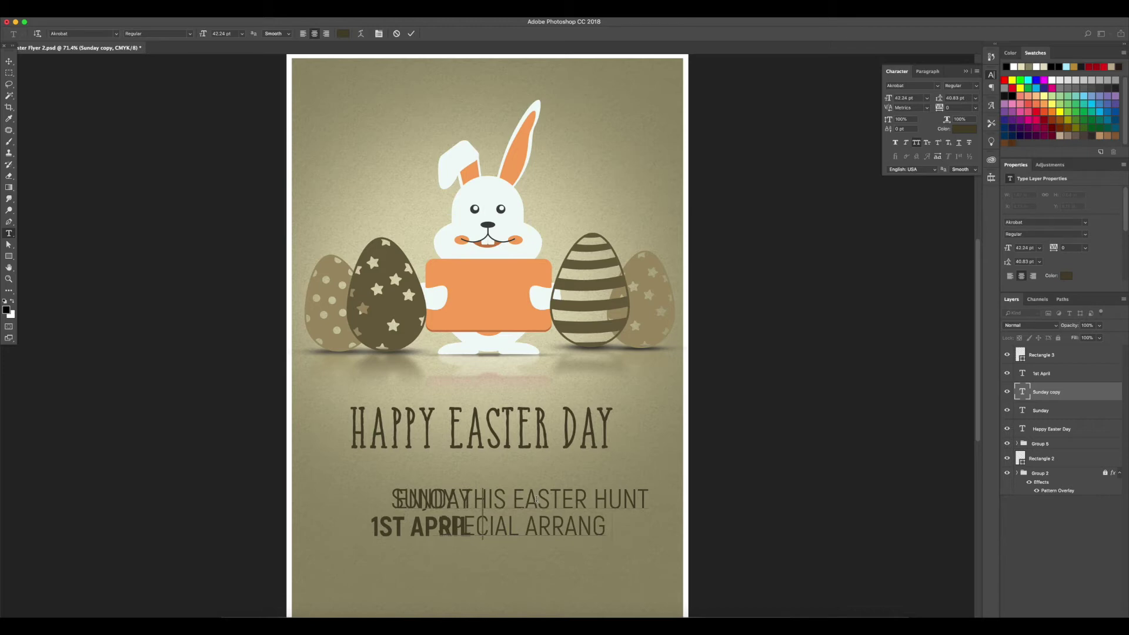
pyautogui.write('EMENT FOR')
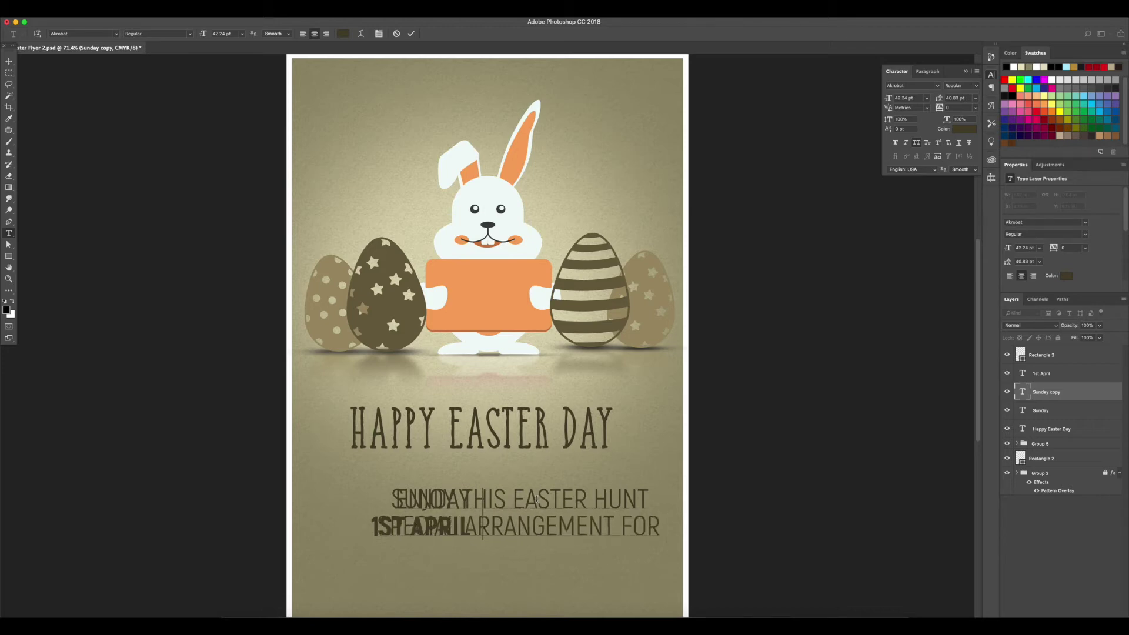
pyautogui.write(' KIDS FU')
pyautogui.press('super+shift+l')
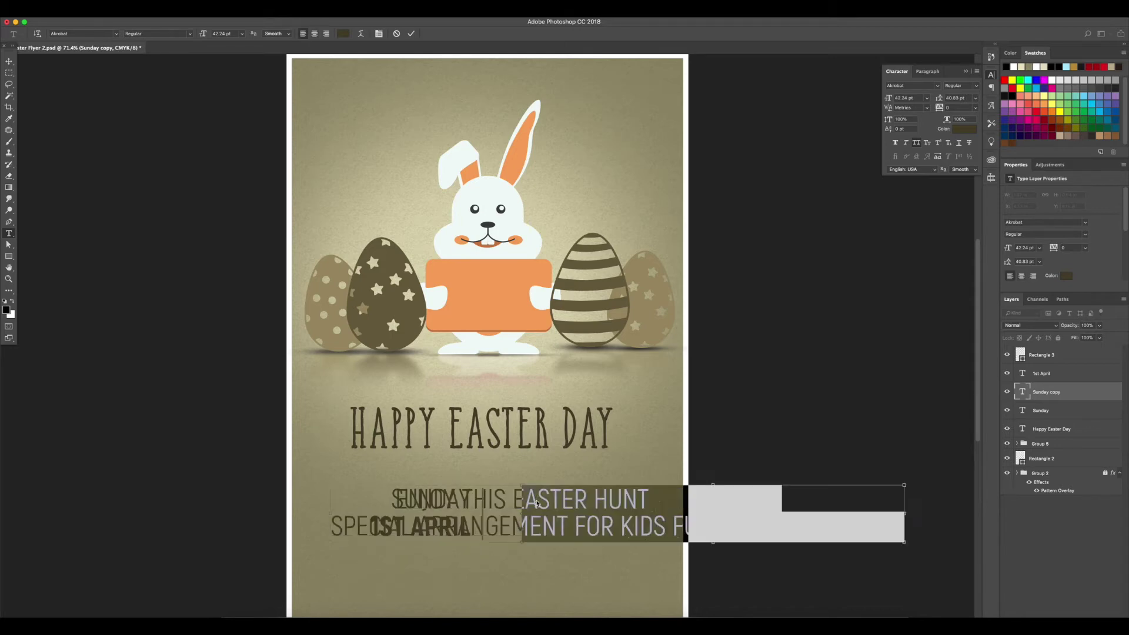
pyautogui.press('super+Return')
pyautogui.press('super+t')
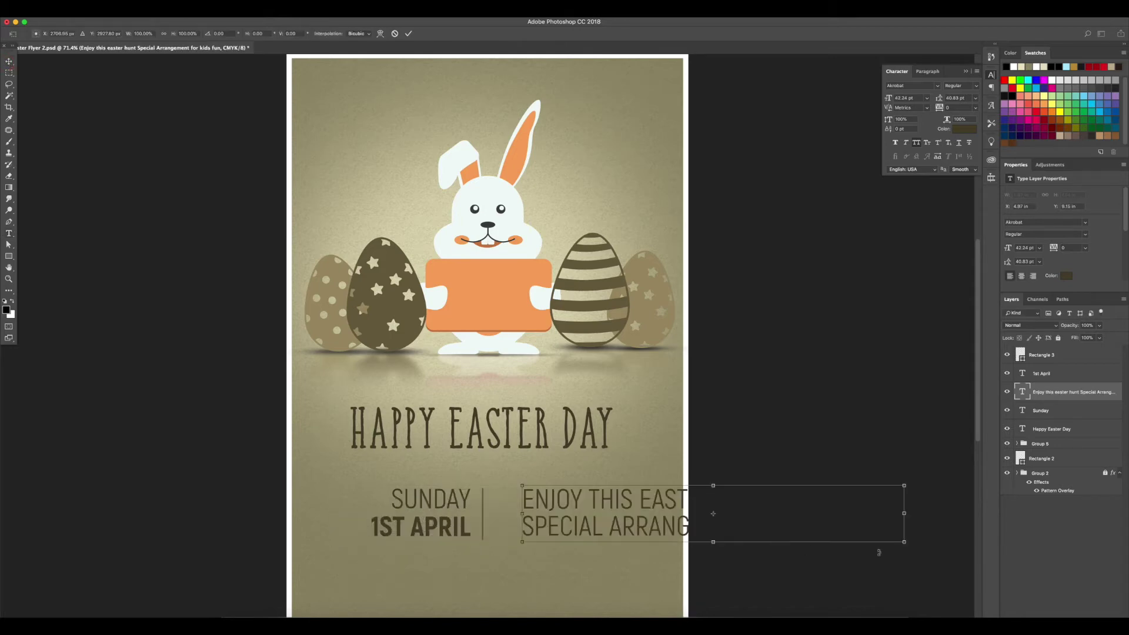
# - Shrink the event text to about two-thirds, place it beside the divider, and break it before FOR
pyautogui.moveTo(904, 543); pyautogui.dragTo(765, 521)
pyautogui.press('Return')
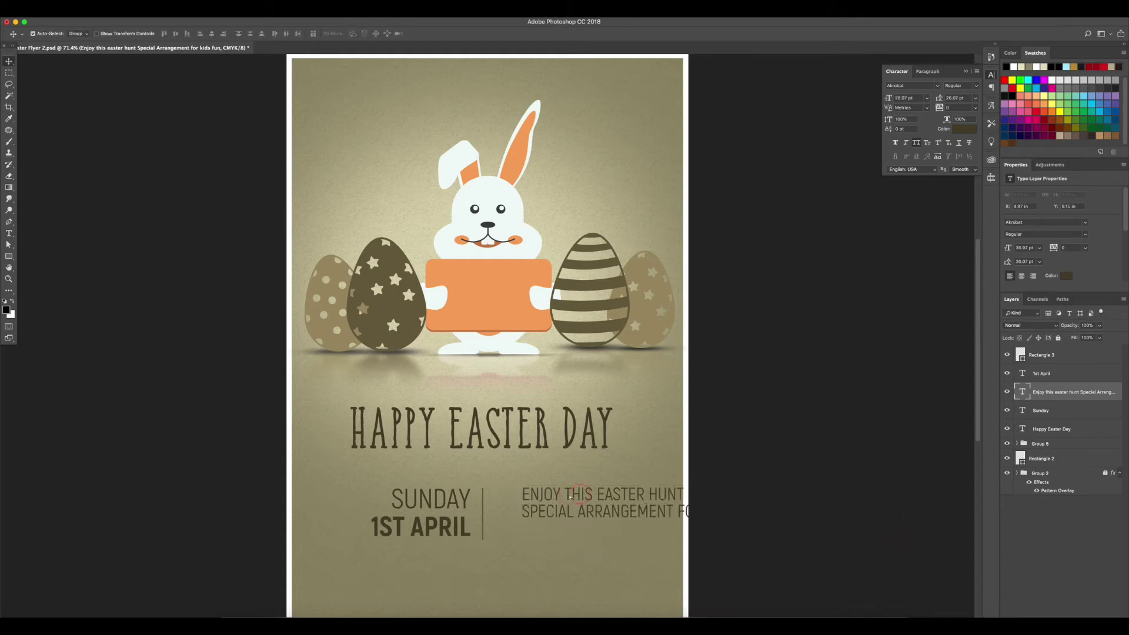
pyautogui.moveTo(572, 496); pyautogui.dragTo(560, 499)
pyautogui.press('t')
pyautogui.click(645, 513)
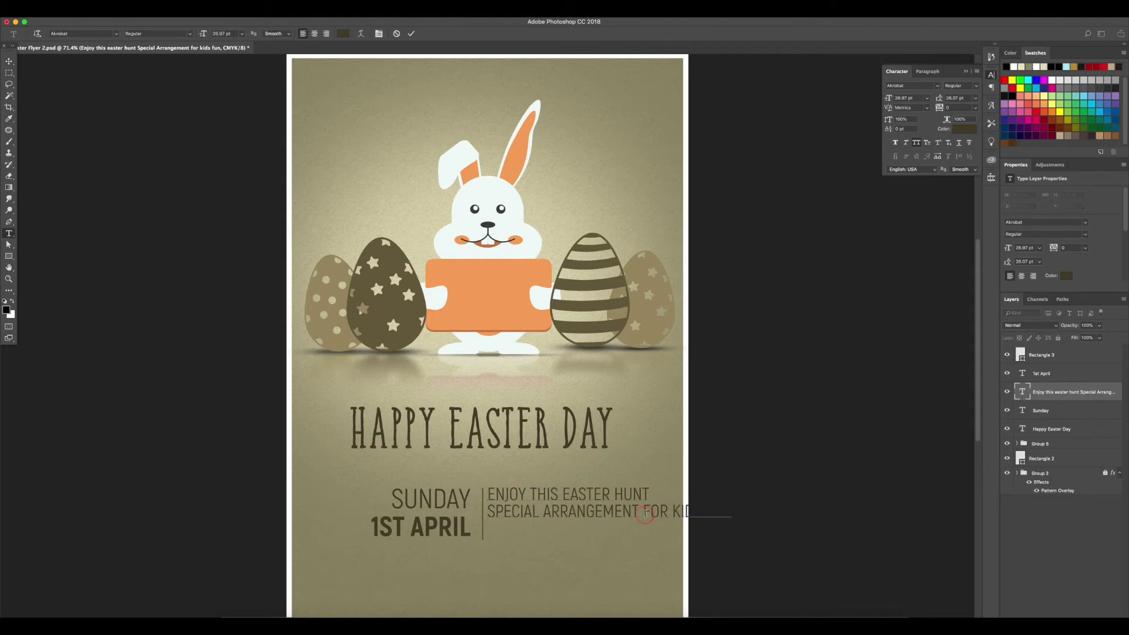
pyautogui.press('Return')
pyautogui.hotkey('ctrl', 'a')
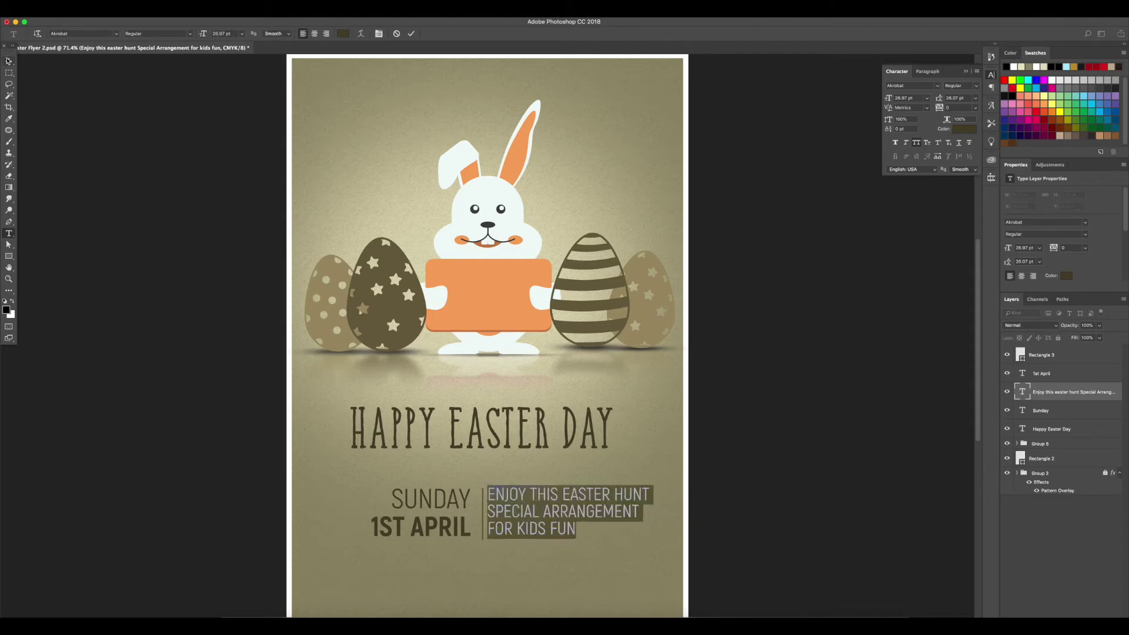
pyautogui.click(8, 61)
pyautogui.press('Right')
pyautogui.press('Right')
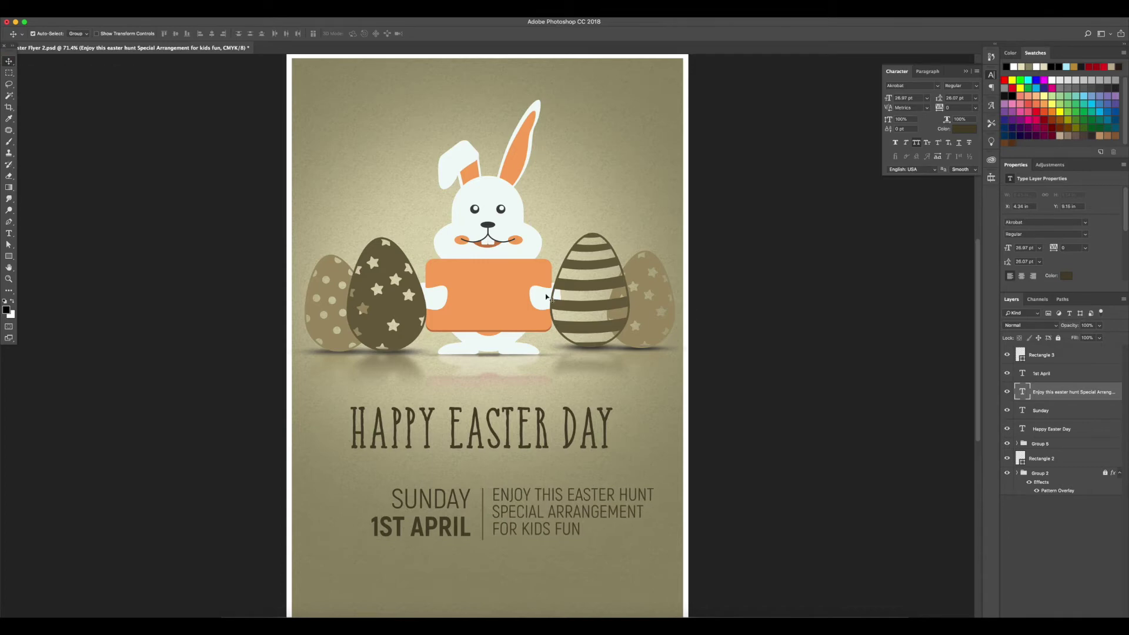
pyautogui.keyDown('shift'); pyautogui.click(484, 525); pyautogui.keyUp('shift')
pyautogui.keyDown('shift'); pyautogui.click(459, 529); pyautogui.keyUp('shift')
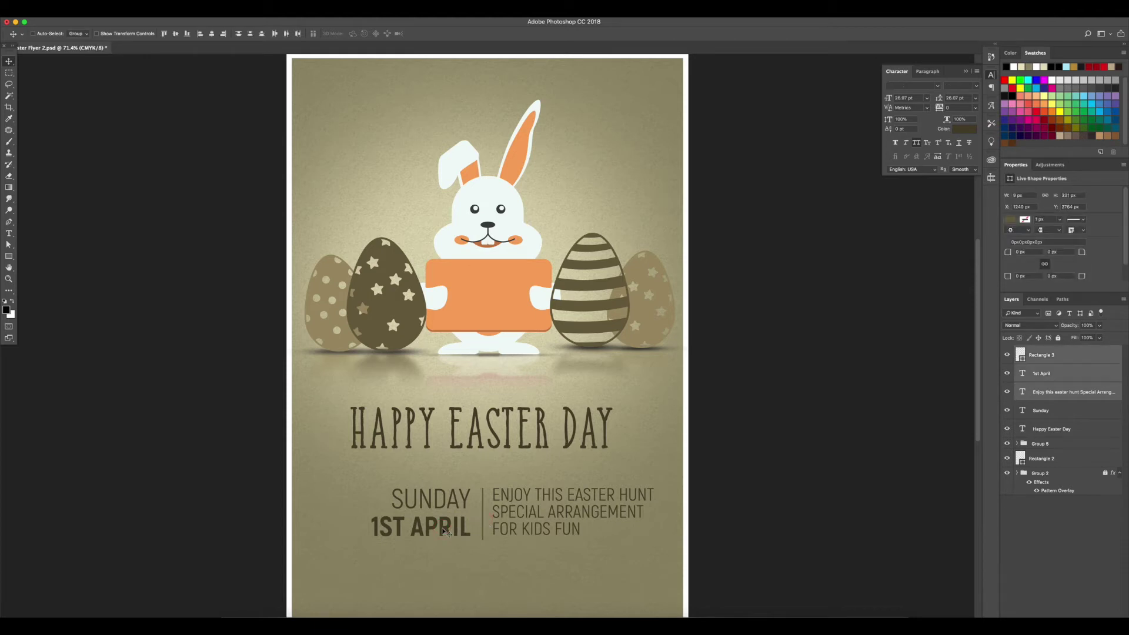
# - Group the date, divider and event text, and centre them with the headline
pyautogui.hotkey('ctrl', 'g')
pyautogui.keyDown('shift'); pyautogui.click(513, 448); pyautogui.keyUp('shift')
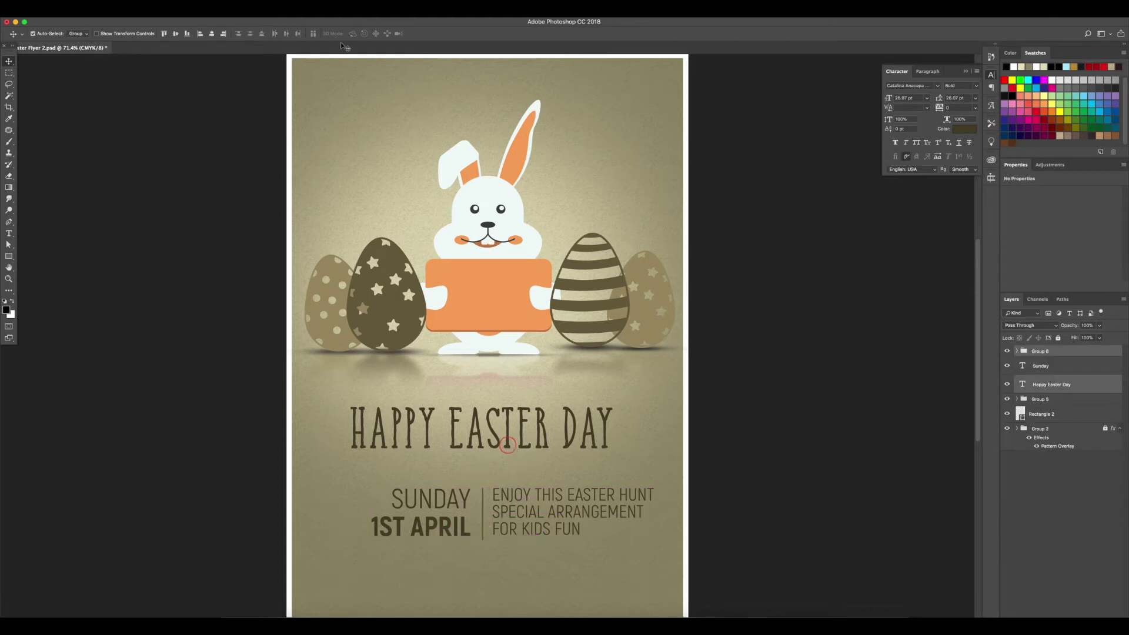
pyautogui.click(215, 36)
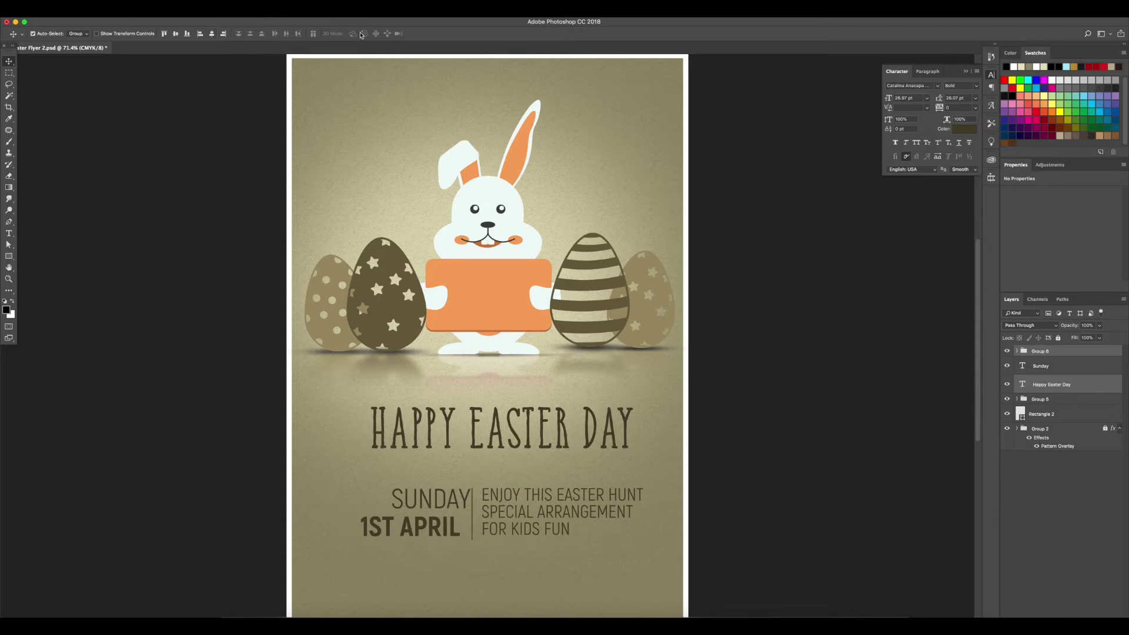
pyautogui.moveTo(497, 512); pyautogui.dragTo(493, 511)
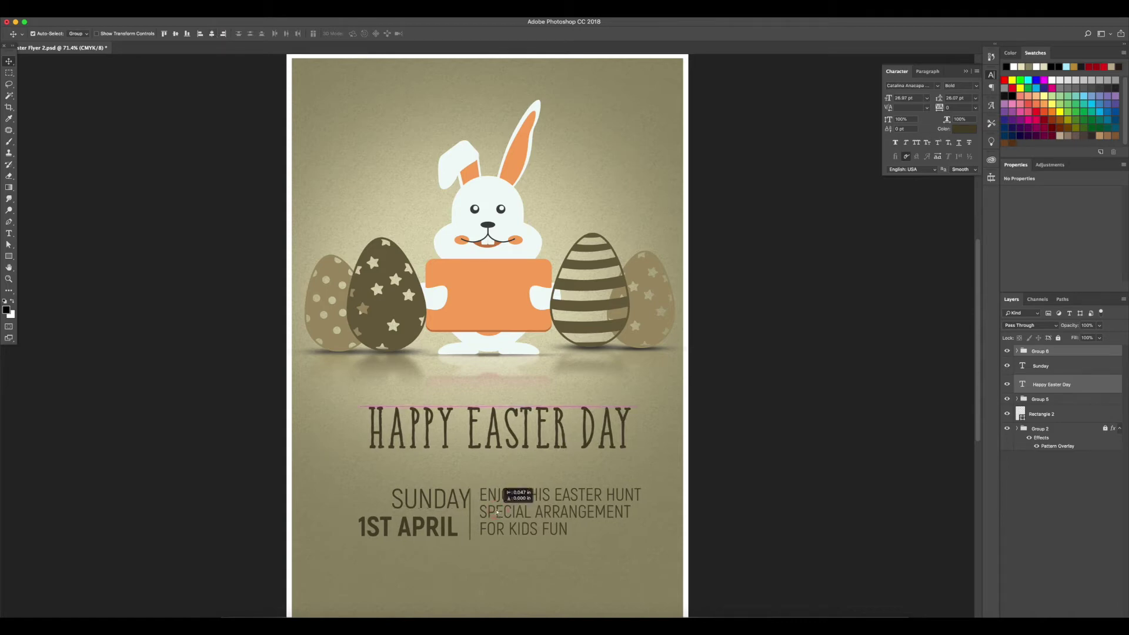
pyautogui.moveTo(581, 493); pyautogui.dragTo(582, 492)
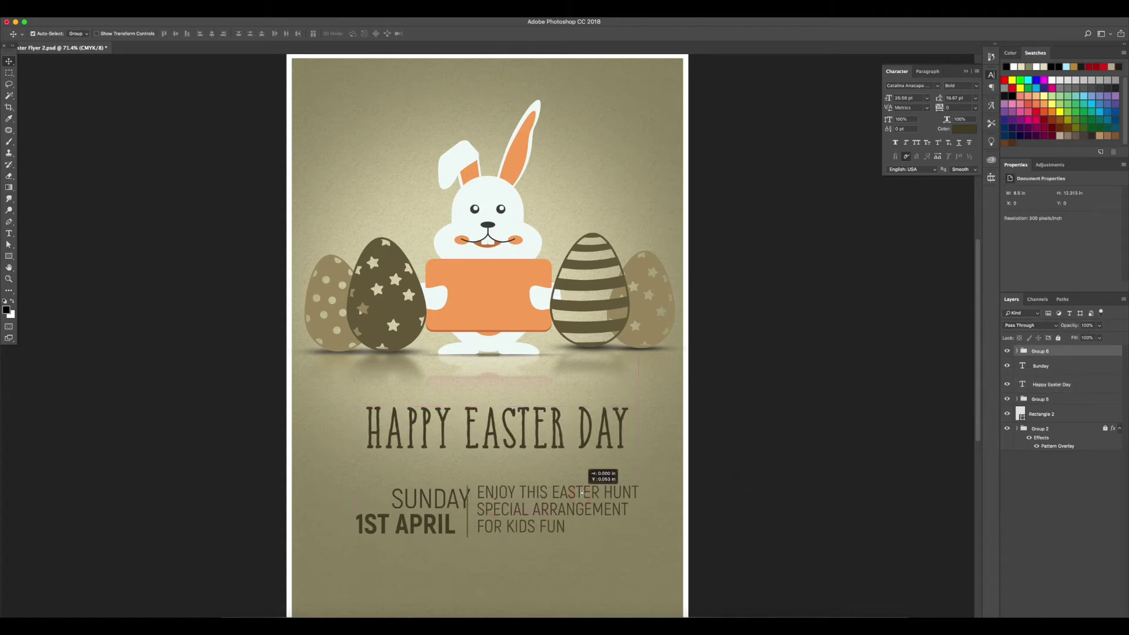
pyautogui.hotkey('ctrl', 'z')
# - Group SUNDAY with the event group and raise the block under the headline
pyautogui.moveTo(457, 498); pyautogui.dragTo(442, 499)
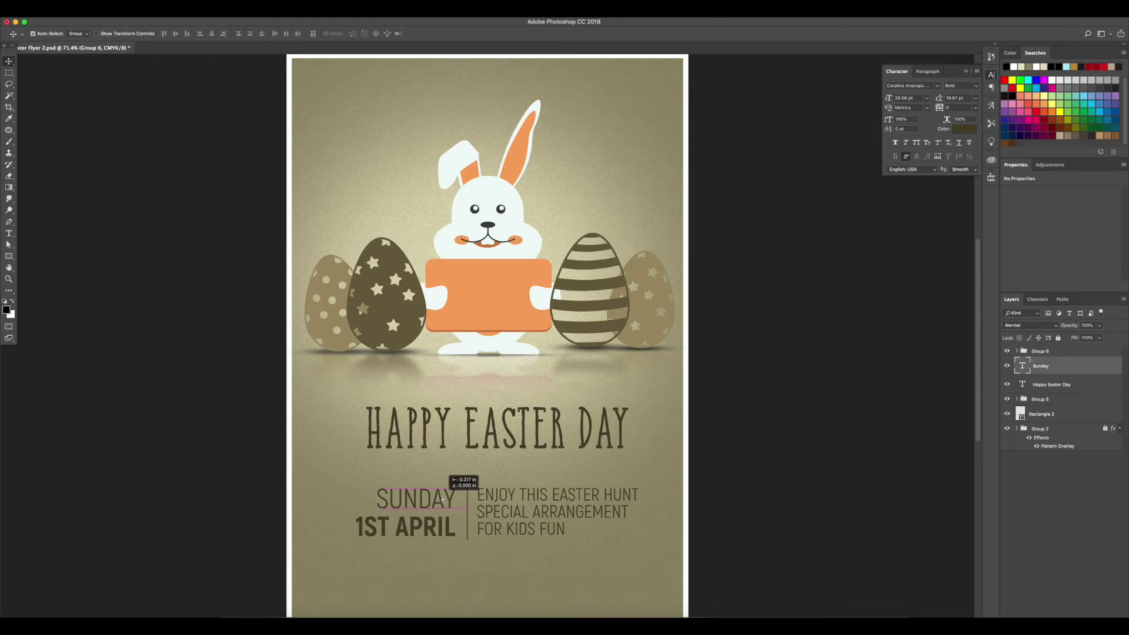
pyautogui.click(443, 526)
pyautogui.hotkey('ctrl', 'g')
pyautogui.moveTo(445, 476); pyautogui.dragTo(465, 449)
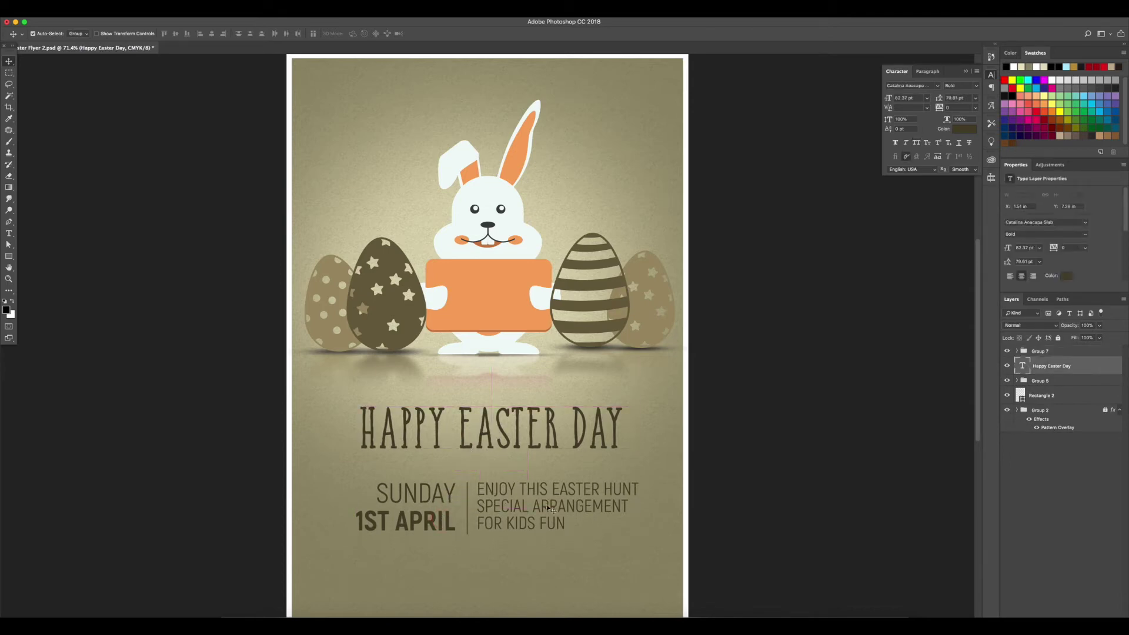
pyautogui.scroll(-3, 526, 494)
pyautogui.moveTo(528, 484); pyautogui.dragTo(527, 478)
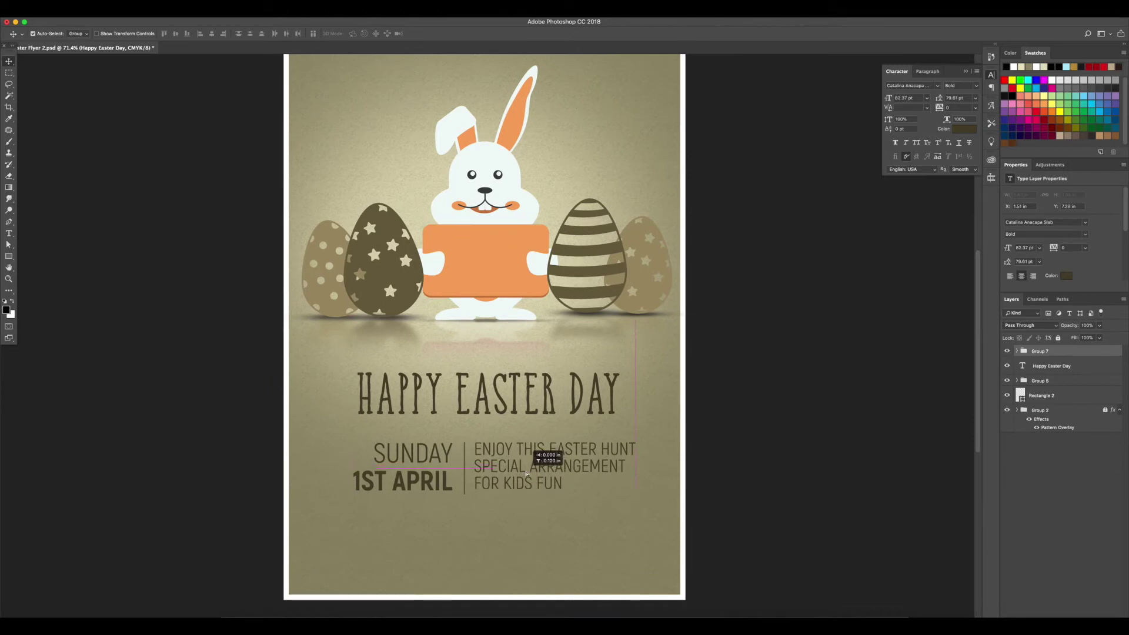
pyautogui.click(469, 551)
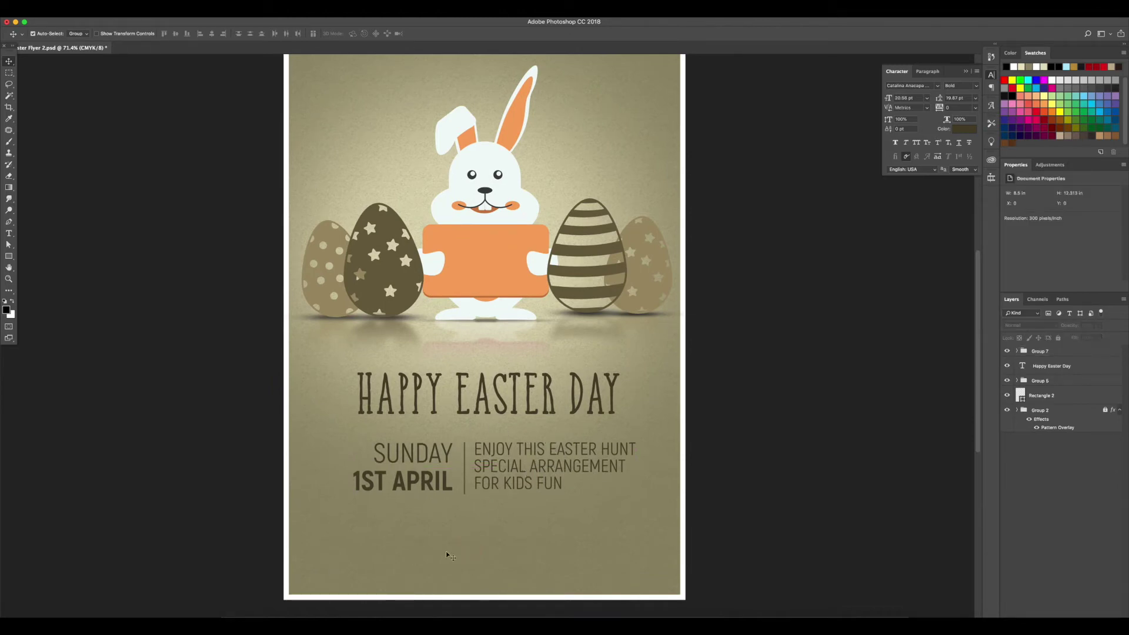
pyautogui.press('t')
pyautogui.click(418, 534)
# - Type the flyer's address and ID line near the bottom, fixing two typos
pyautogui.write('ADDRESS: 123 BUILDU')
pyautogui.press('BackSpace')
pyautogui.write('ING STREET NE')
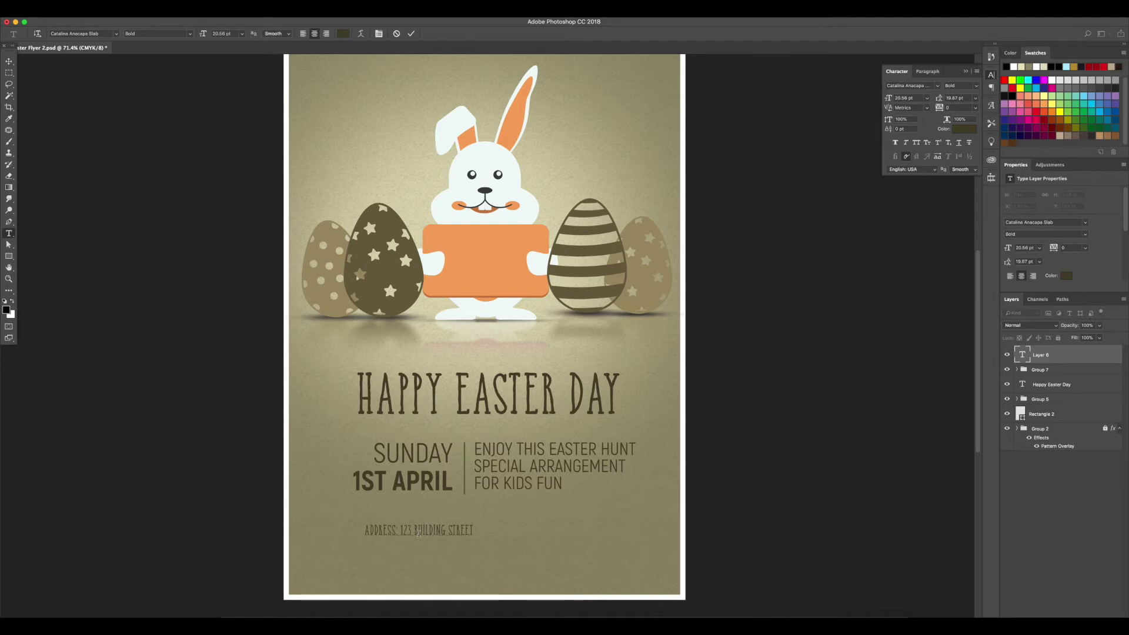
pyautogui.write('AR SWEET SHOP')
pyautogui.write('.')
pyautogui.press('BackSpace')
pyautogui.write('.')
pyautogui.write(' 1')
pyautogui.write('D')
pyautogui.write(' - 234566')
# - Set the address in Akrobat SemiBold and move it to the bottom left
pyautogui.hotkey('ctrl', 'a')
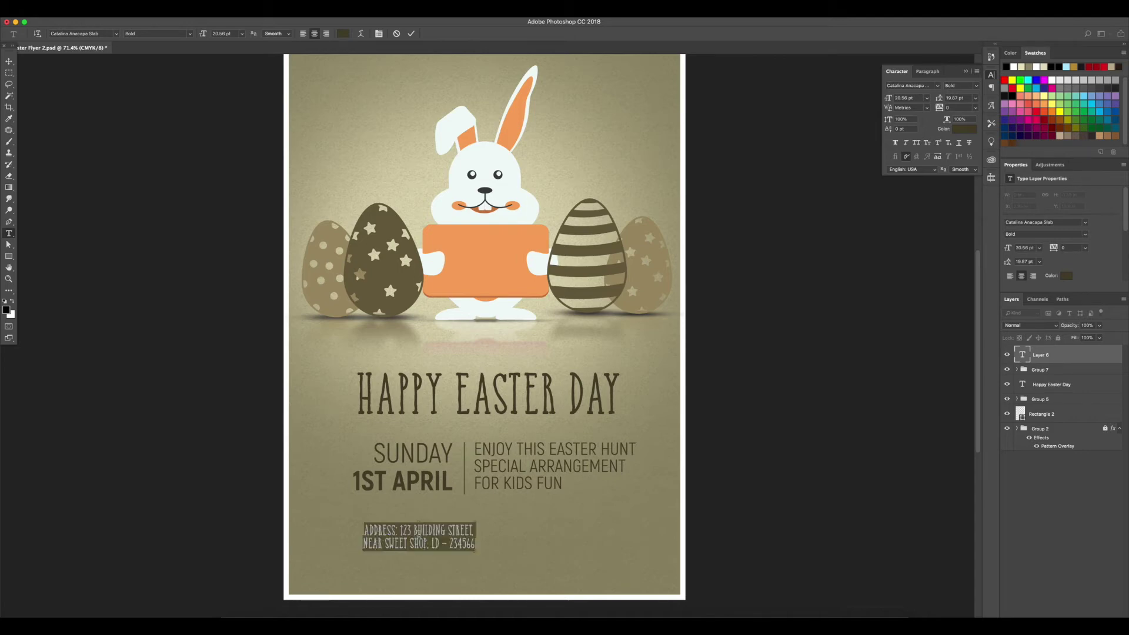
pyautogui.click(907, 88)
pyautogui.write('akro')
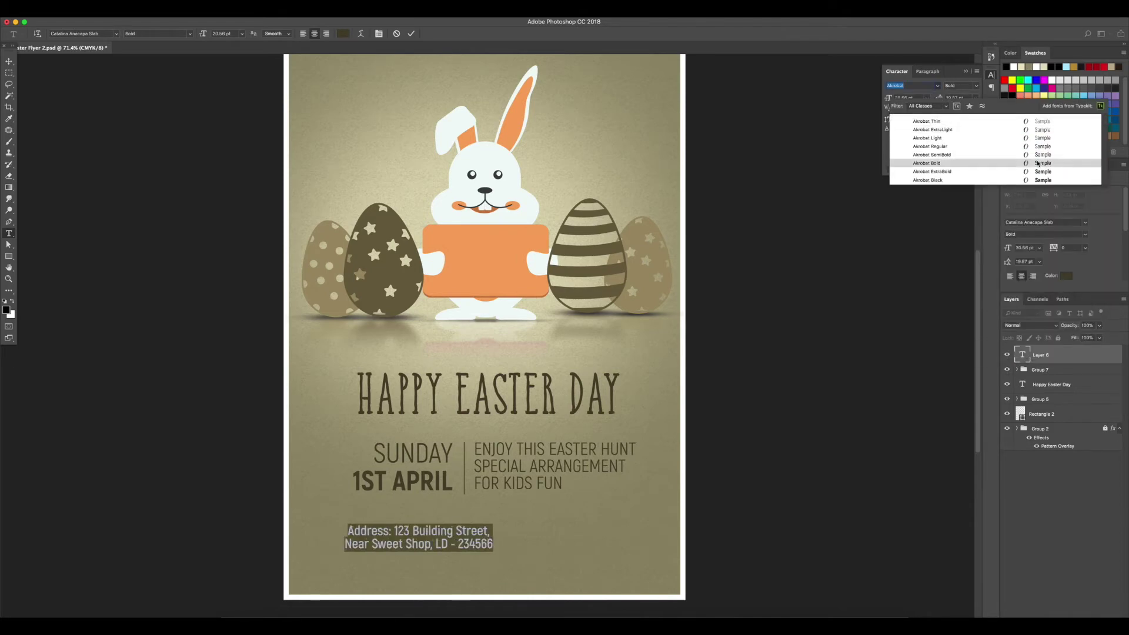
pyautogui.click(1039, 156)
pyautogui.moveTo(418, 537)
pyautogui.keyDown('ctrl'); pyautogui.mouseDown()
pyautogui.moveTo(344, 537)
pyautogui.moveTo(474, 541)
pyautogui.moveTo(464, 581)
pyautogui.mouseUp(); pyautogui.keyUp('ctrl')
pyautogui.click(8, 59)
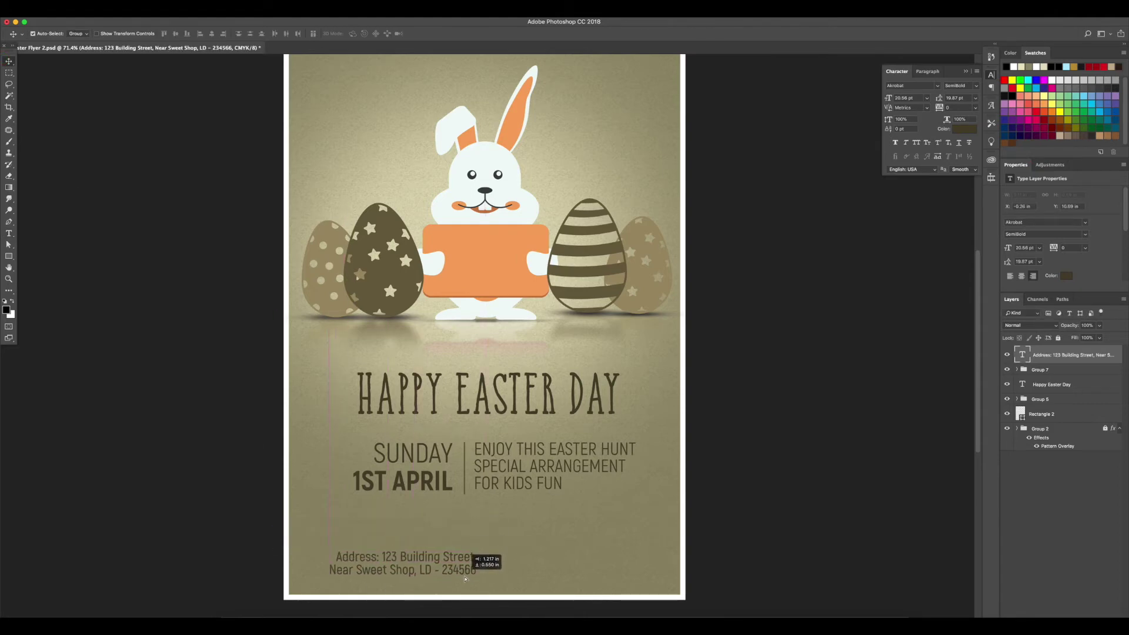
# - Duplicate the address text and replace it with the phone number and e-mail contact
pyautogui.keyDown('alt'); pyautogui.moveTo(464, 581); pyautogui.dragTo(727, 571); pyautogui.keyUp('alt')
pyautogui.doubleClick(587, 574)
pyautogui.click(10, 62)
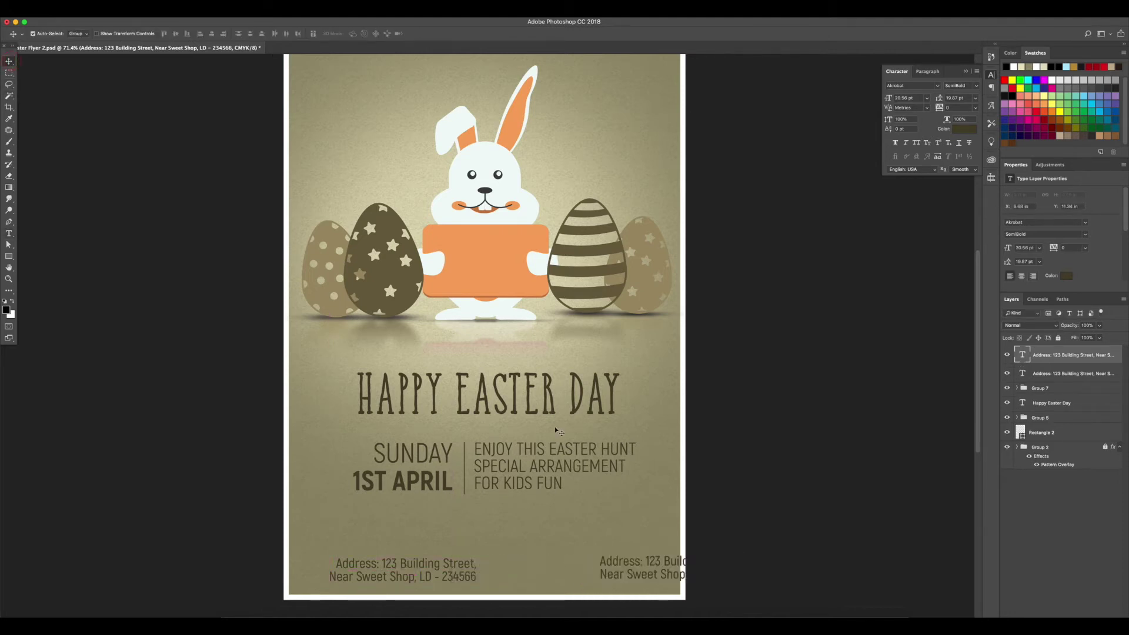
pyautogui.moveTo(613, 576); pyautogui.dragTo(526, 574)
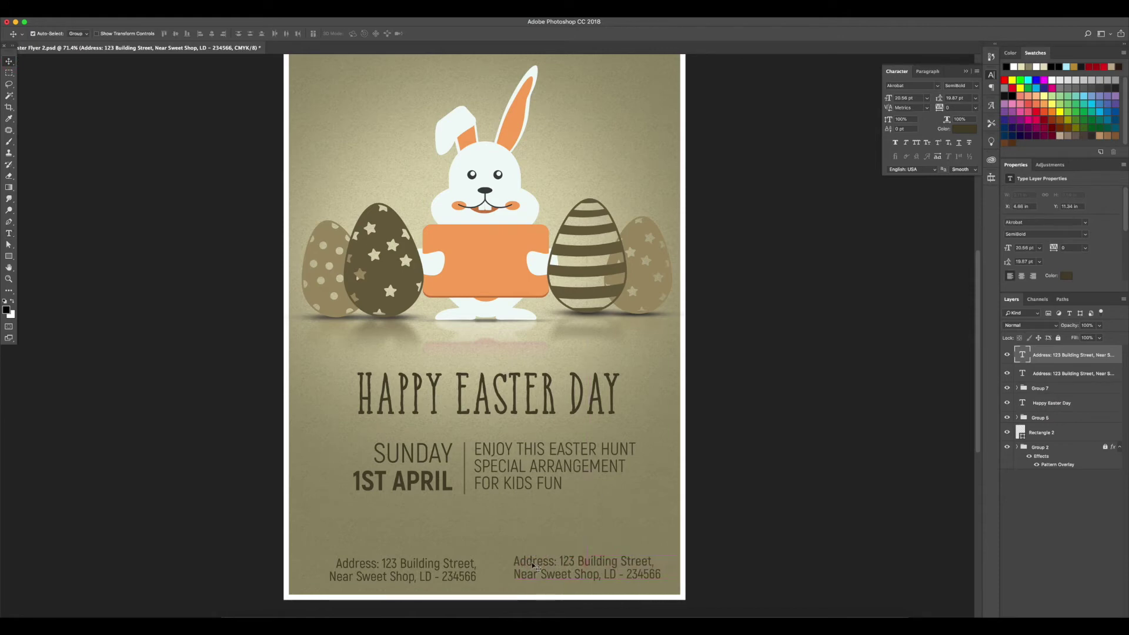
pyautogui.doubleClick(531, 561)
pyautogui.hotkey('ctrl', 'a')
pyautogui.write('Ph')
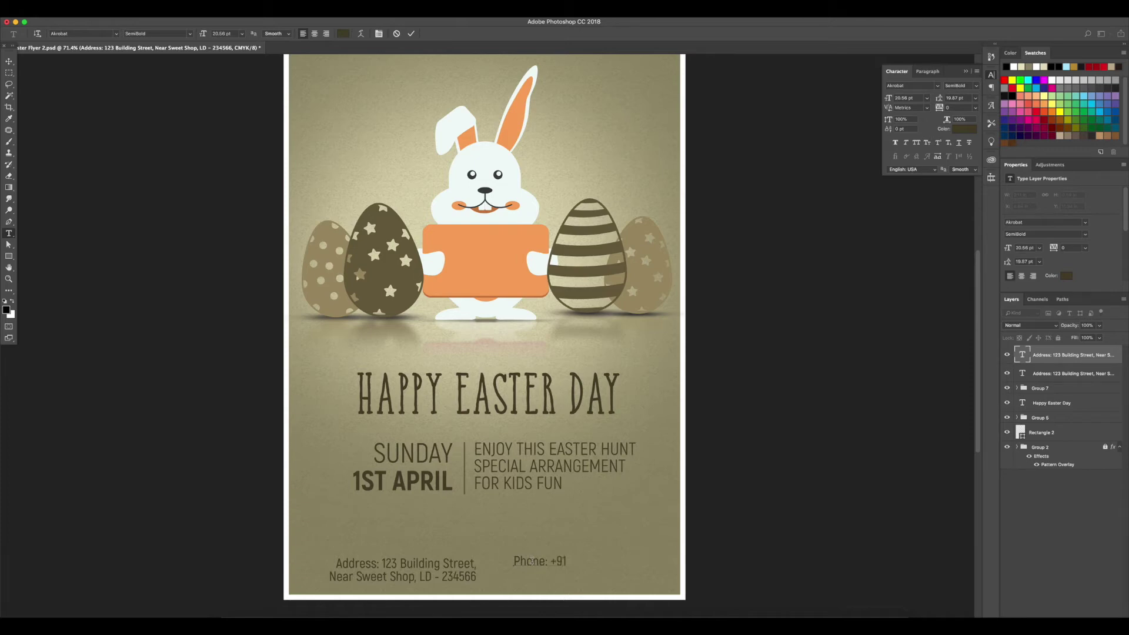
pyautogui.write('7 34567')
pyautogui.write('Email: easter')
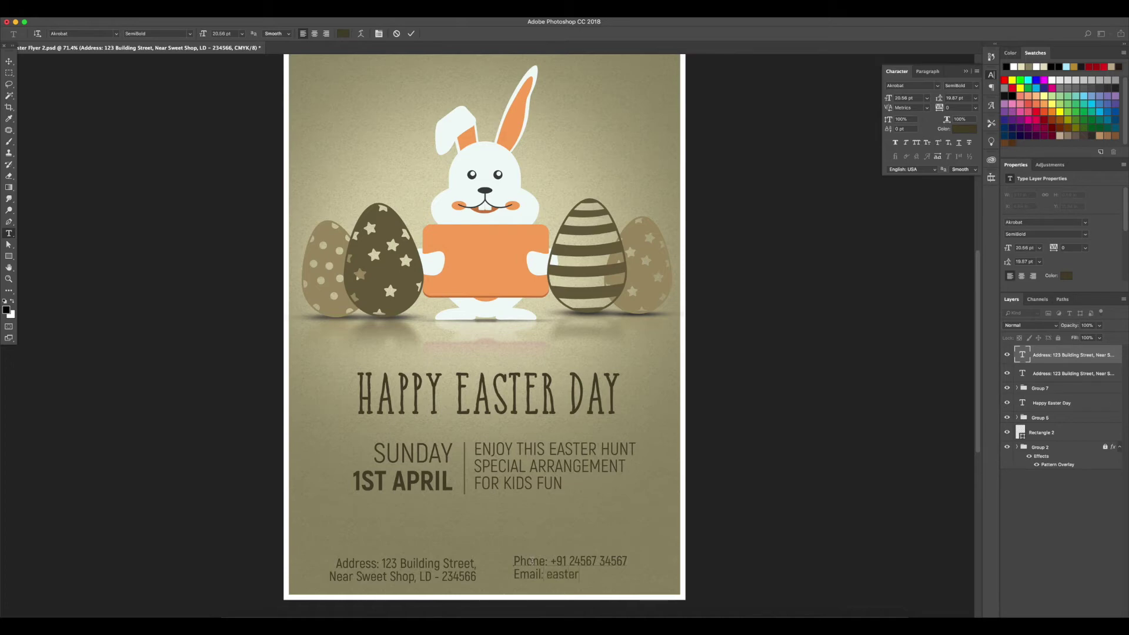
pyautogui.write('@')
pyautogui.write('.')
pyautogui.hotkey('ctrl', 'a')
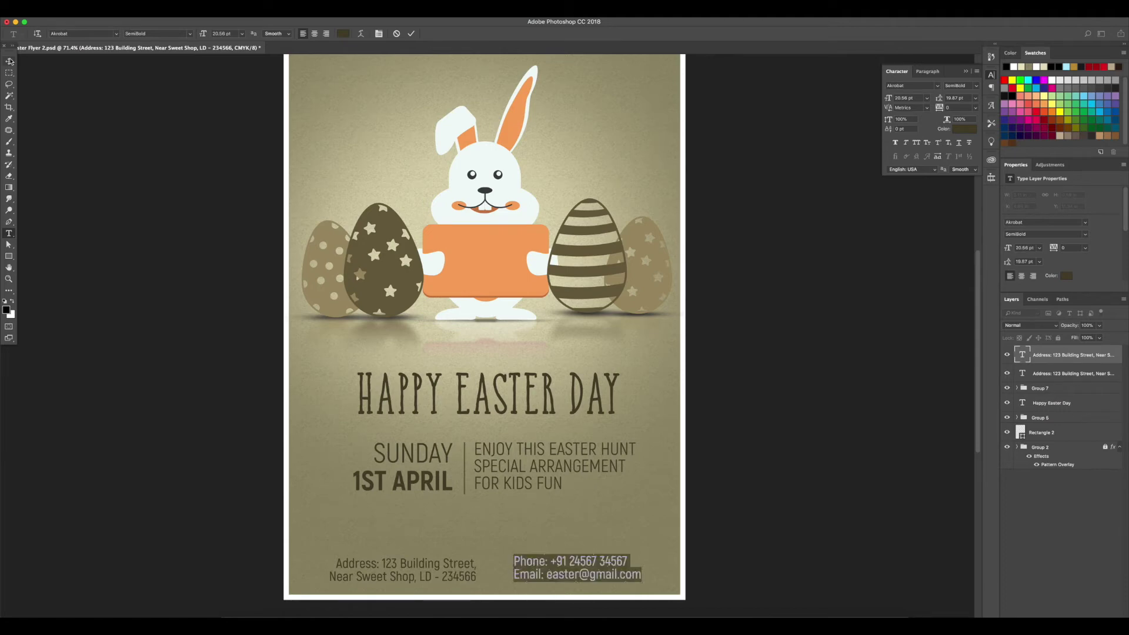
pyautogui.click(8, 61)
# - Top-align the address and contact text, moving the contact closer to the address
pyautogui.keyDown('shift'); pyautogui.click(406, 579); pyautogui.keyUp('shift')
pyautogui.click(164, 34)
pyautogui.click(164, 35)
pyautogui.click(713, 323)
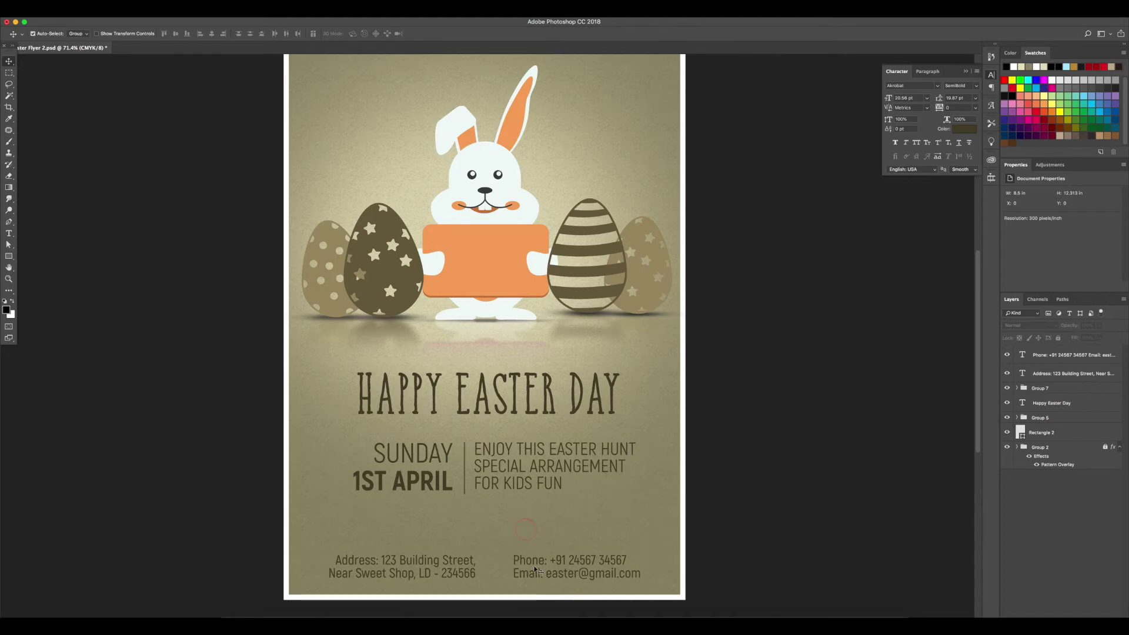
pyautogui.moveTo(536, 571); pyautogui.dragTo(512, 570)
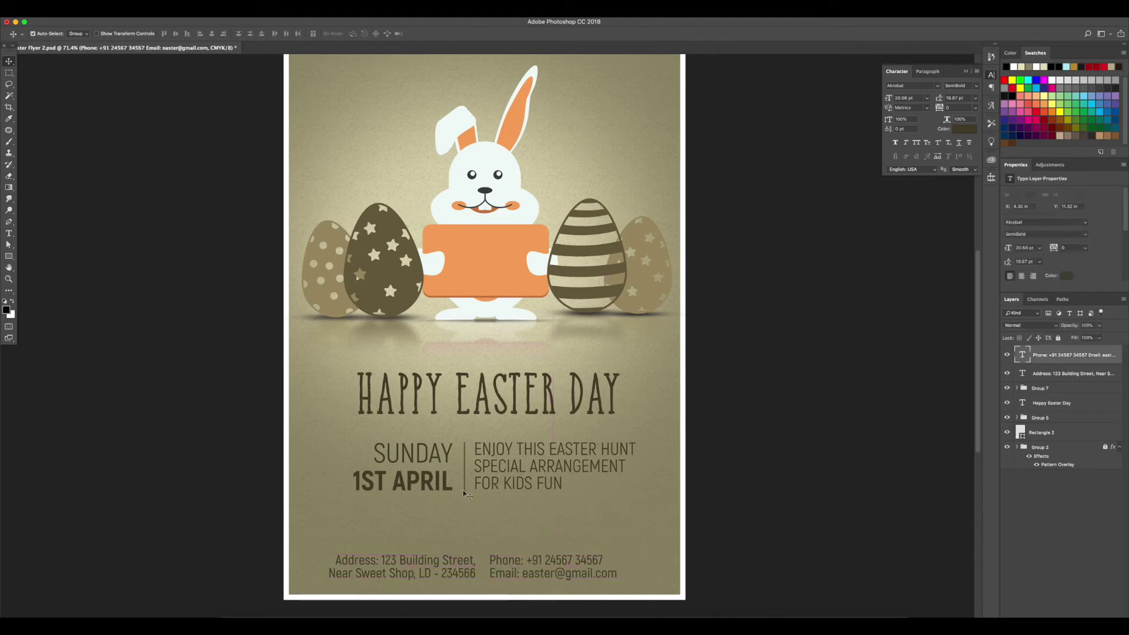
# - Draw a thin vertical divider between the footer texts, filled with the sampled text brown
pyautogui.click(9, 257)
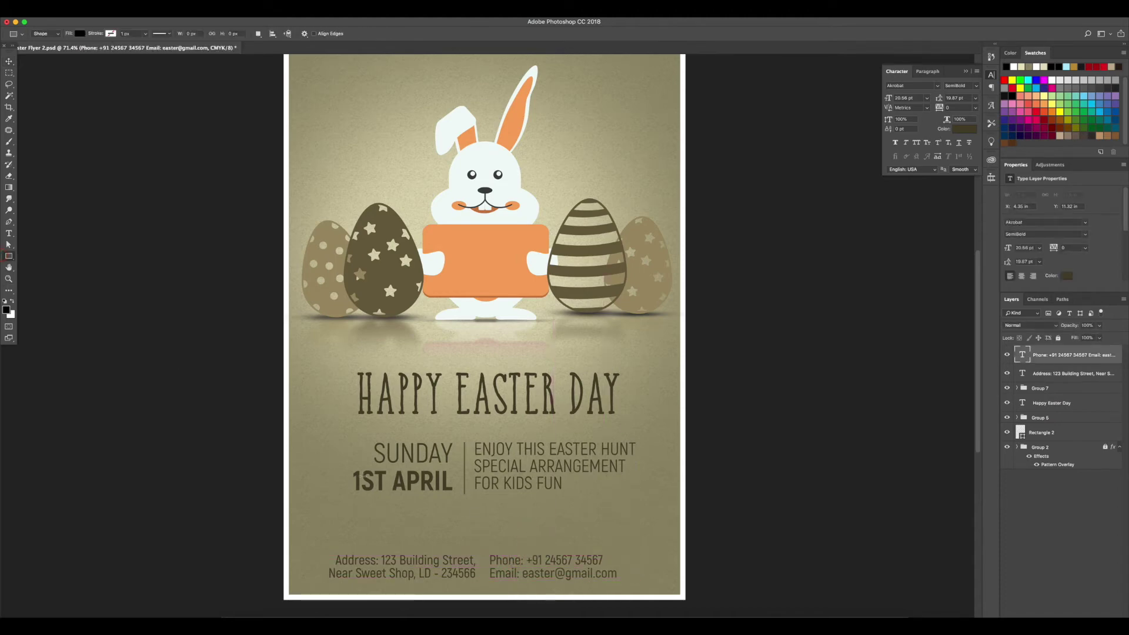
pyautogui.moveTo(482, 554); pyautogui.dragTo(483, 582)
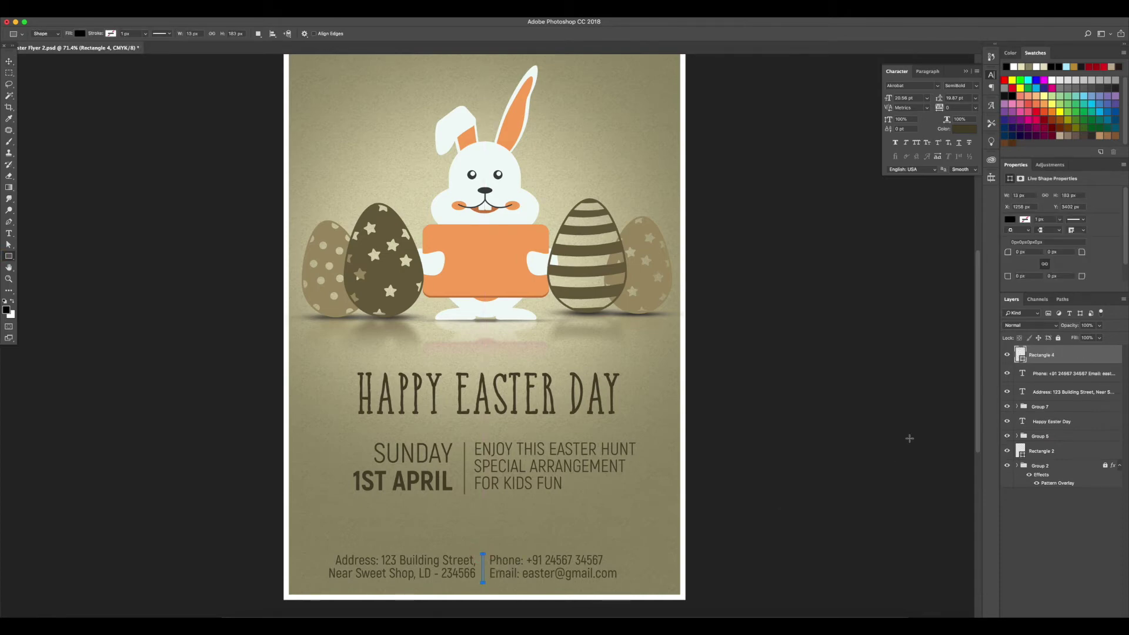
pyautogui.doubleClick(1021, 355)
pyautogui.click(554, 408)
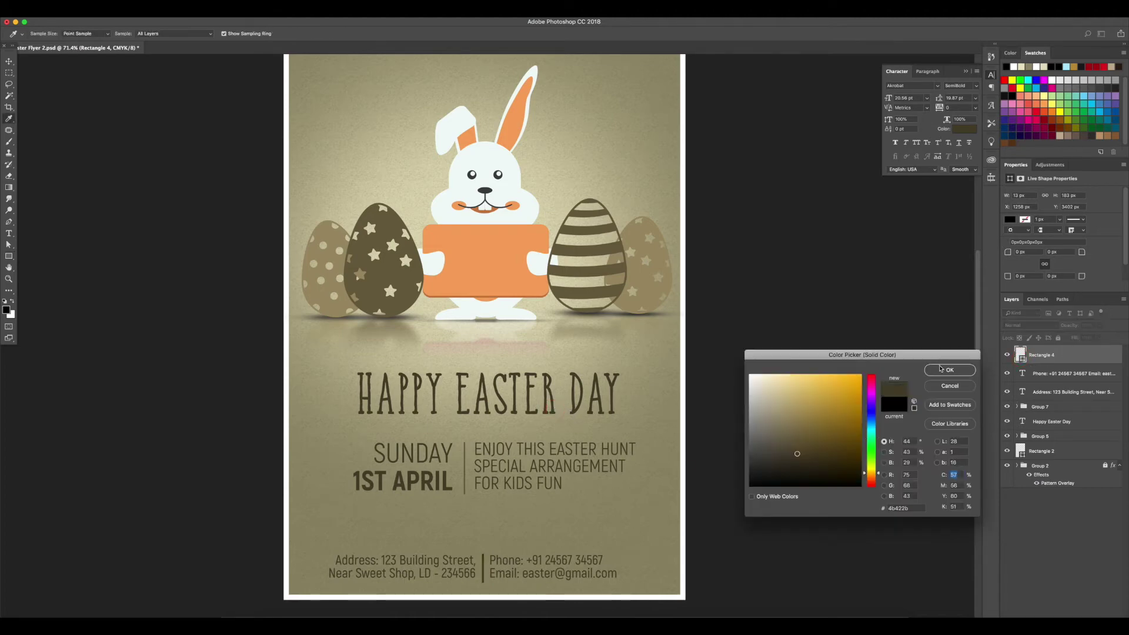
pyautogui.click(940, 369)
# - Vertically centre the divider with the contact and address texts and group them as Group 8
pyautogui.press('v')
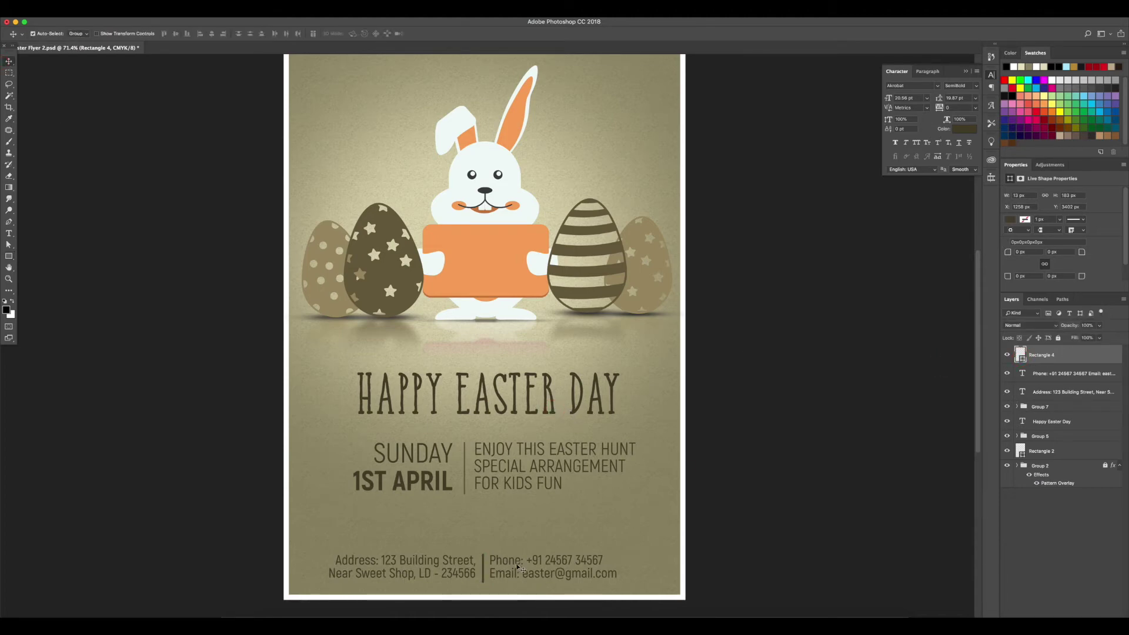
pyautogui.keyDown('shift'); pyautogui.click(516, 562); pyautogui.keyUp('shift')
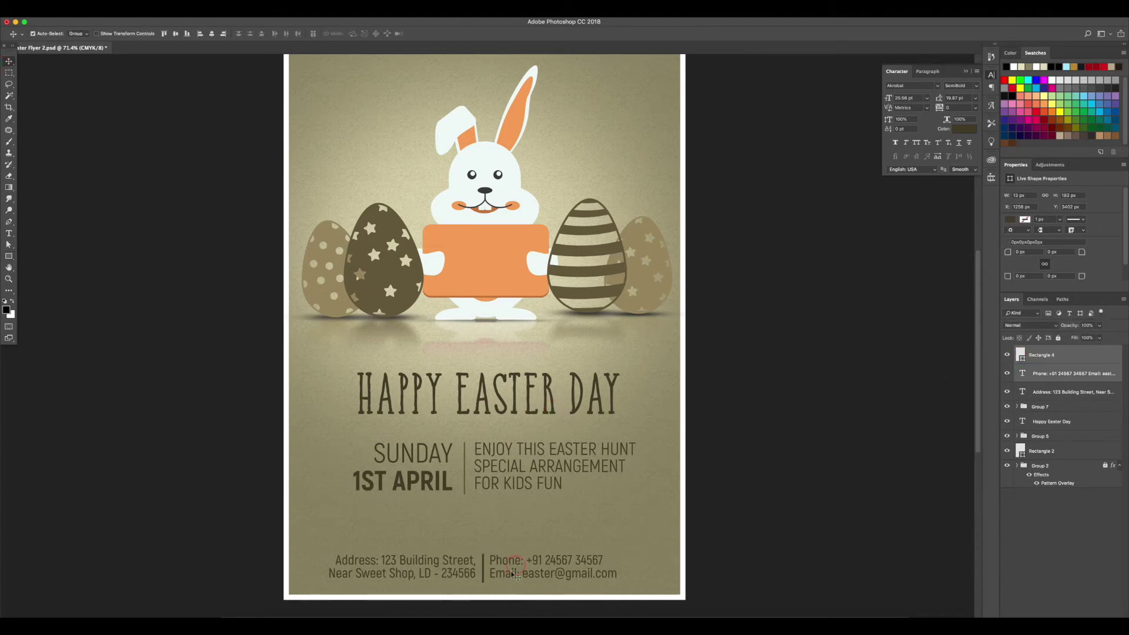
pyautogui.keyDown('shift'); pyautogui.click(465, 572); pyautogui.keyUp('shift')
pyautogui.click(175, 33)
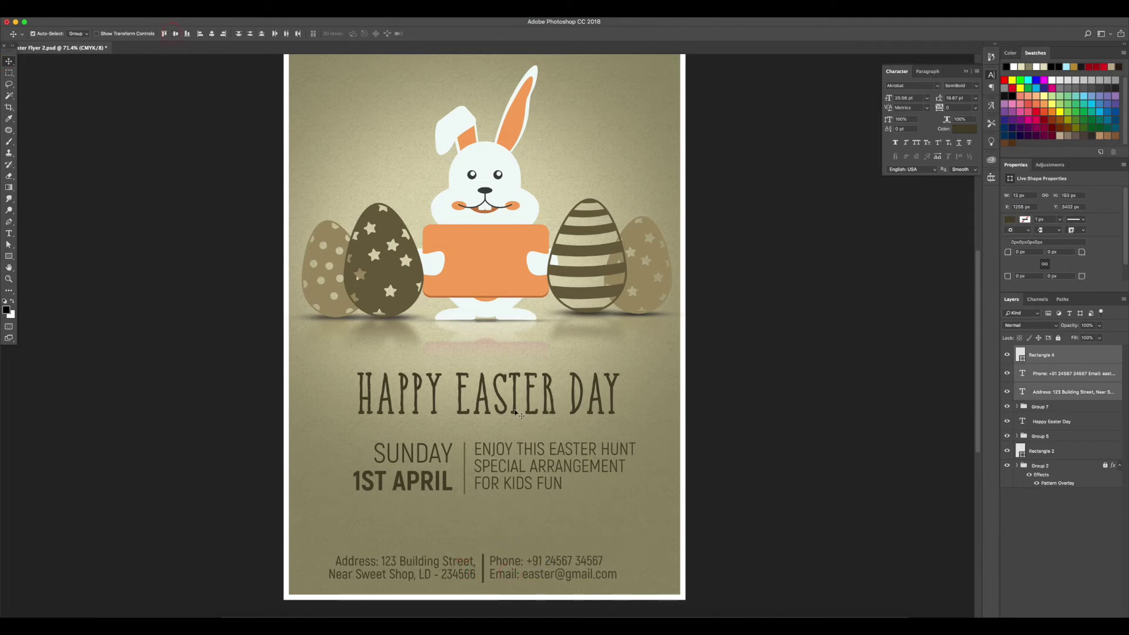
pyautogui.hotkey('ctrl', 'g')
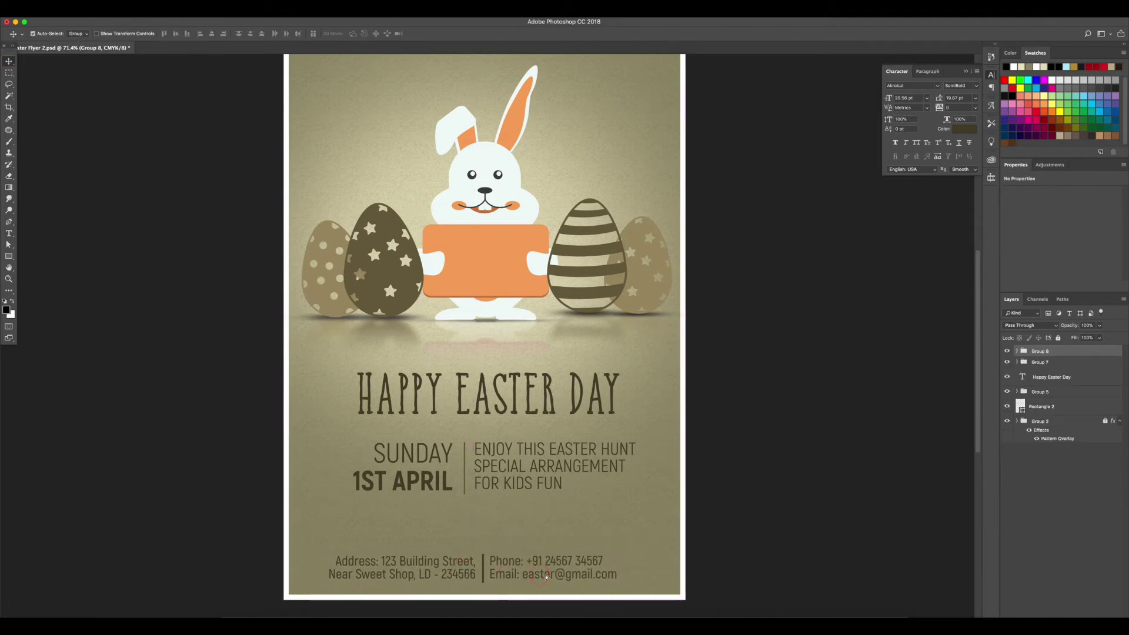
# - Nudge the footer group right and draw a wide ellipse across the flyer bottom
pyautogui.moveTo(546, 576); pyautogui.dragTo(548, 578)
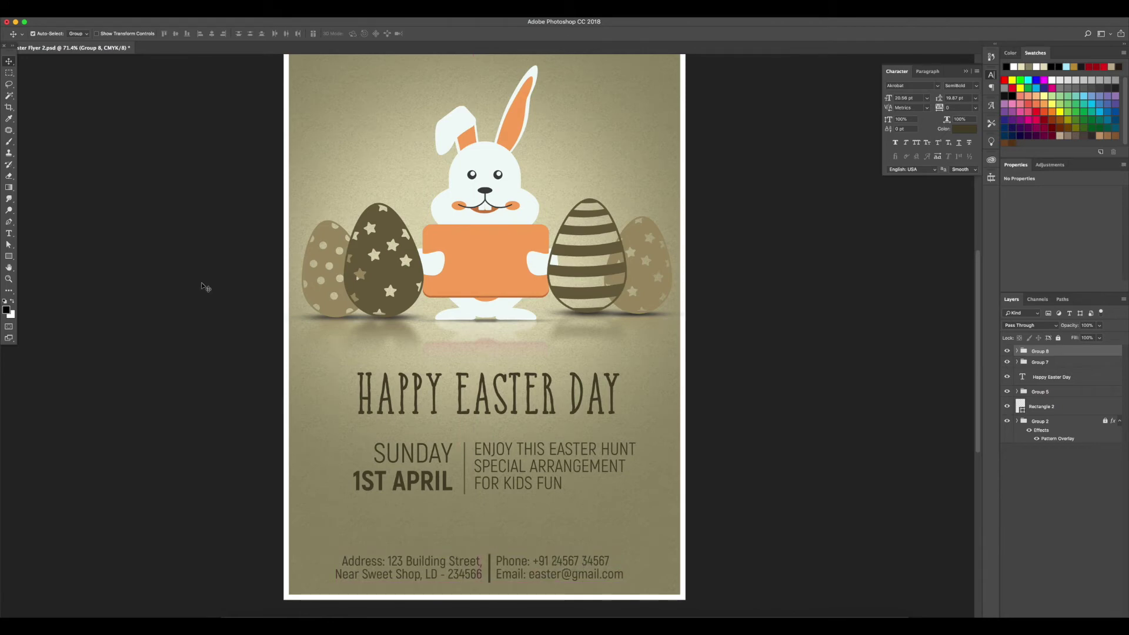
pyautogui.moveTo(8, 256); pyautogui.dragTo(35, 273)
pyautogui.moveTo(470, 393); pyautogui.dragTo(468, 369)
pyautogui.moveTo(286, 488); pyautogui.dragTo(746, 610)
pyautogui.press('v')
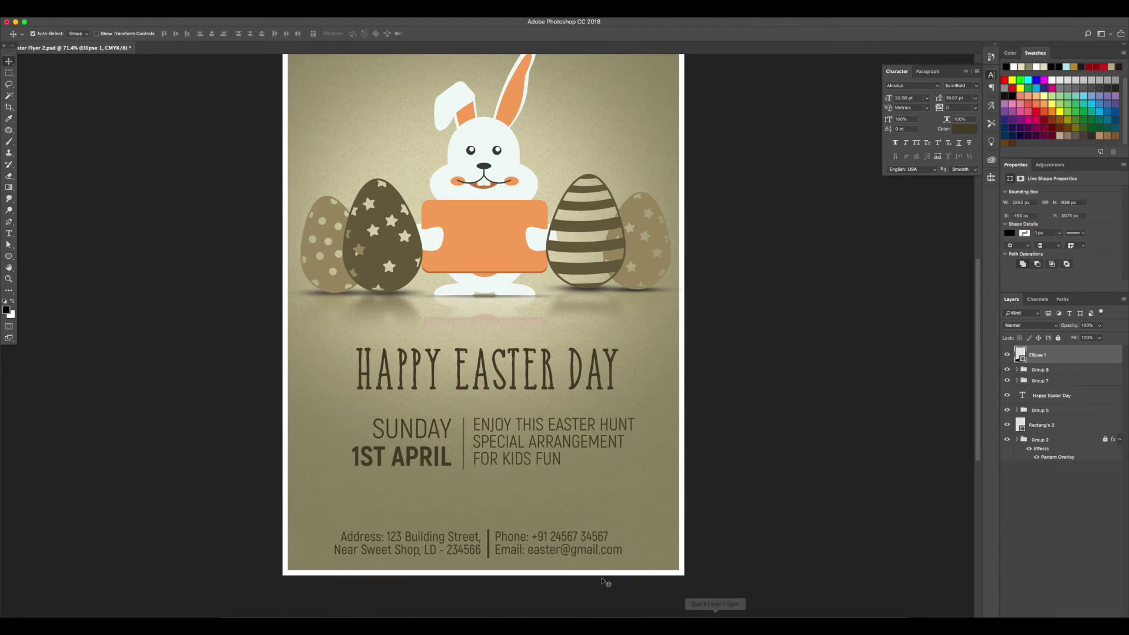
pyautogui.moveTo(536, 523); pyautogui.dragTo(530, 525)
# - Fill the ellipse with dark olive-brown and lower it into a curved arc at the bottom
pyautogui.doubleClick(1021, 355)
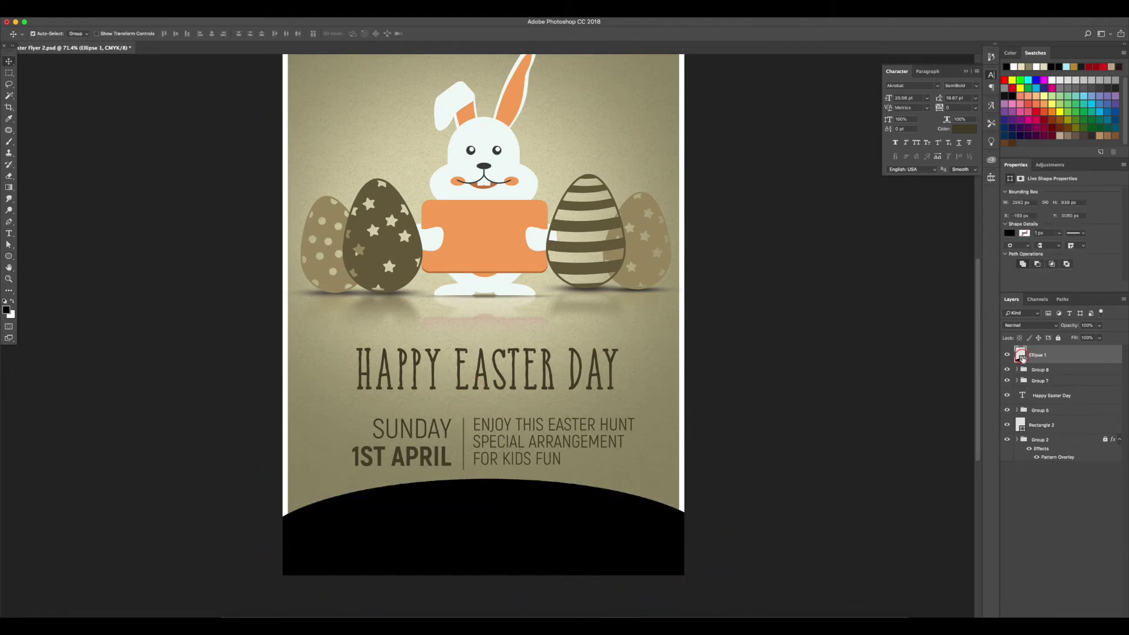
pyautogui.click(578, 381)
pyautogui.press('Return')
pyautogui.moveTo(537, 519); pyautogui.dragTo(535, 532)
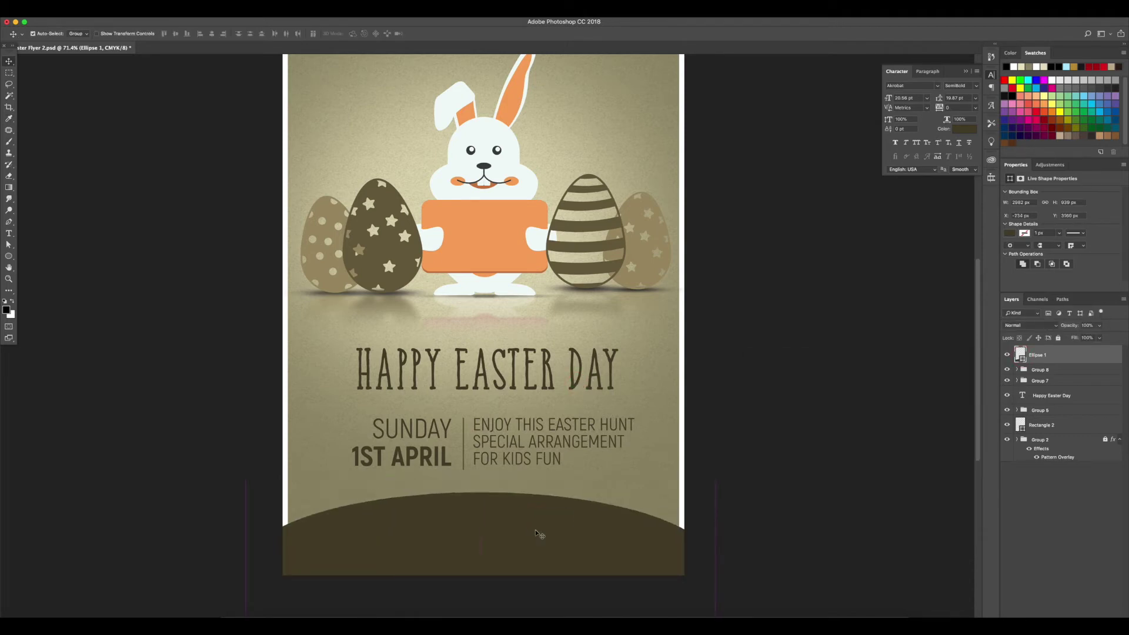
pyautogui.scroll(3, 534, 530)
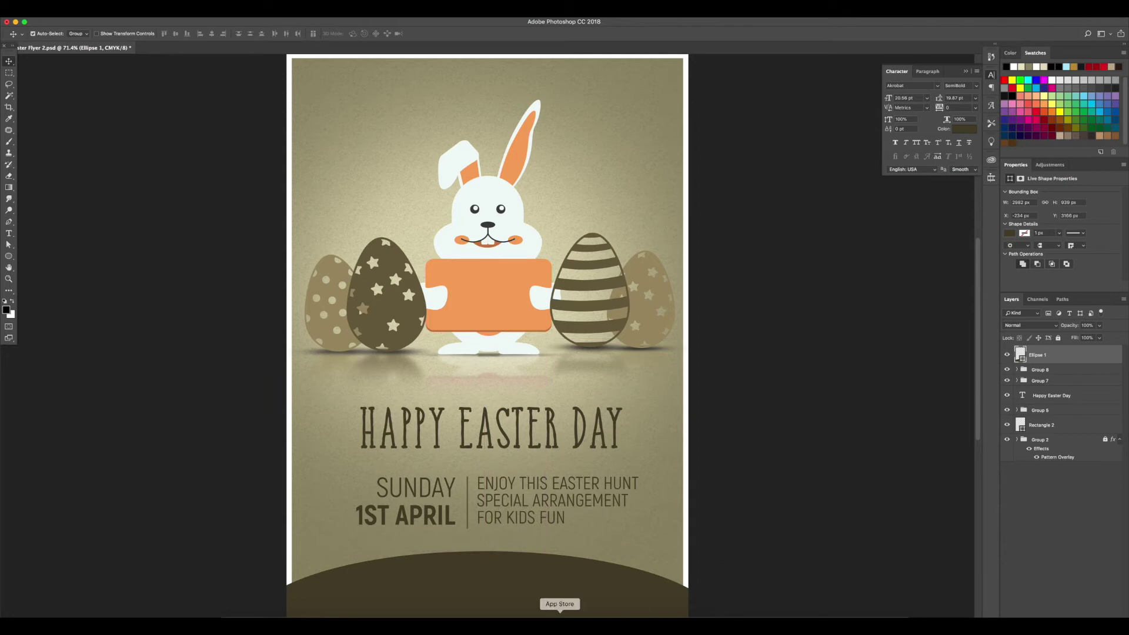
# - Search Google Images in Chrome for 'easter png'
pyautogui.click(513, 611)
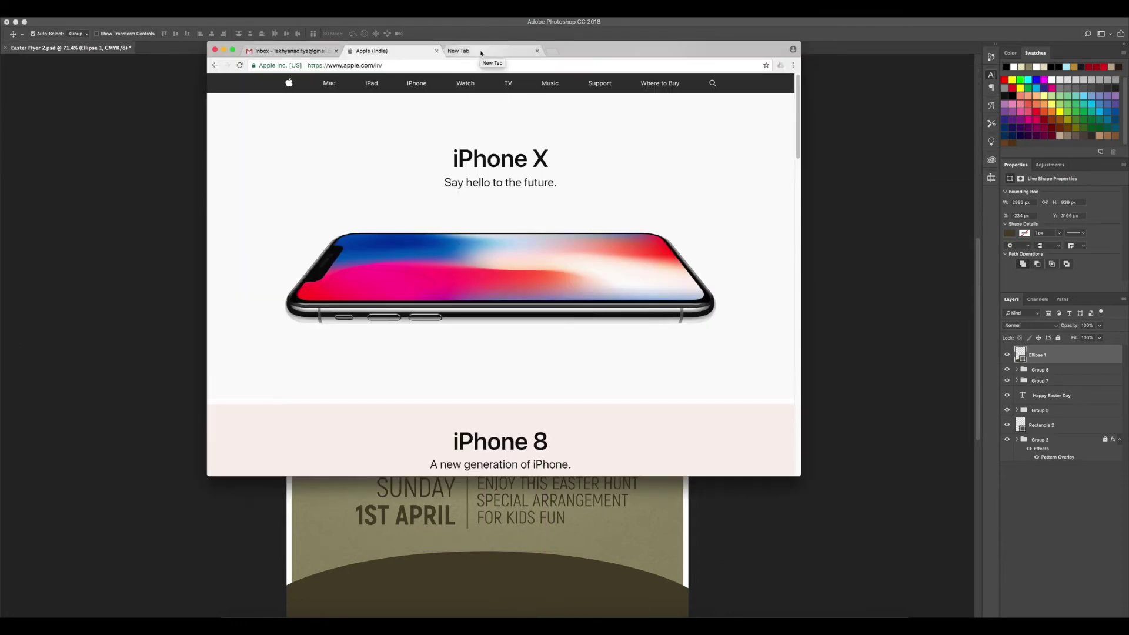
pyautogui.click(464, 64)
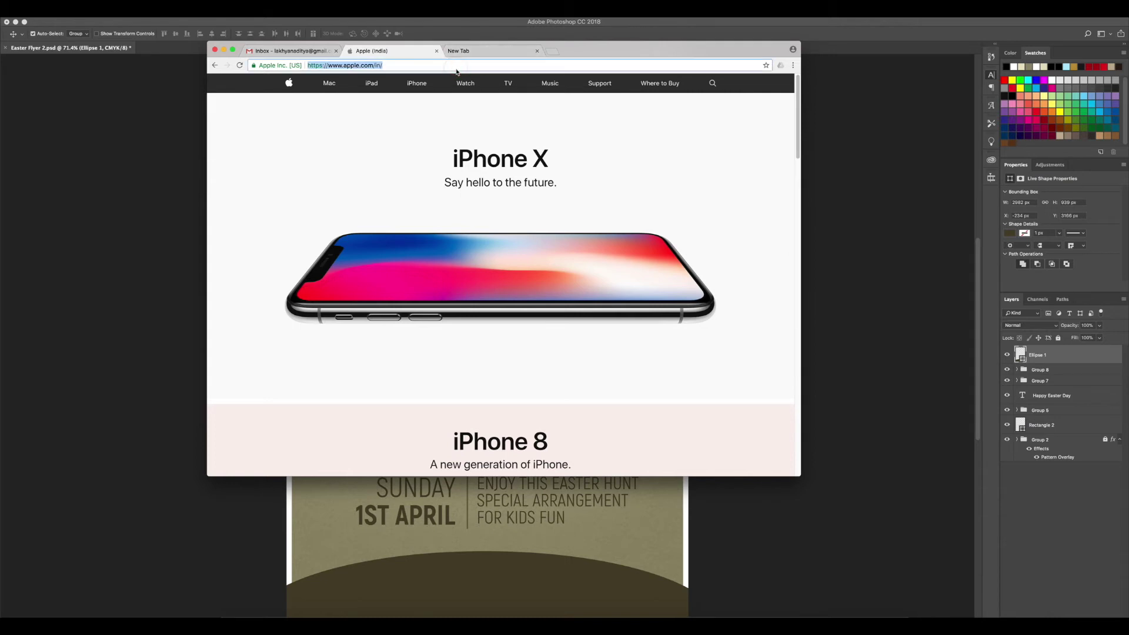
pyautogui.write('easter ')
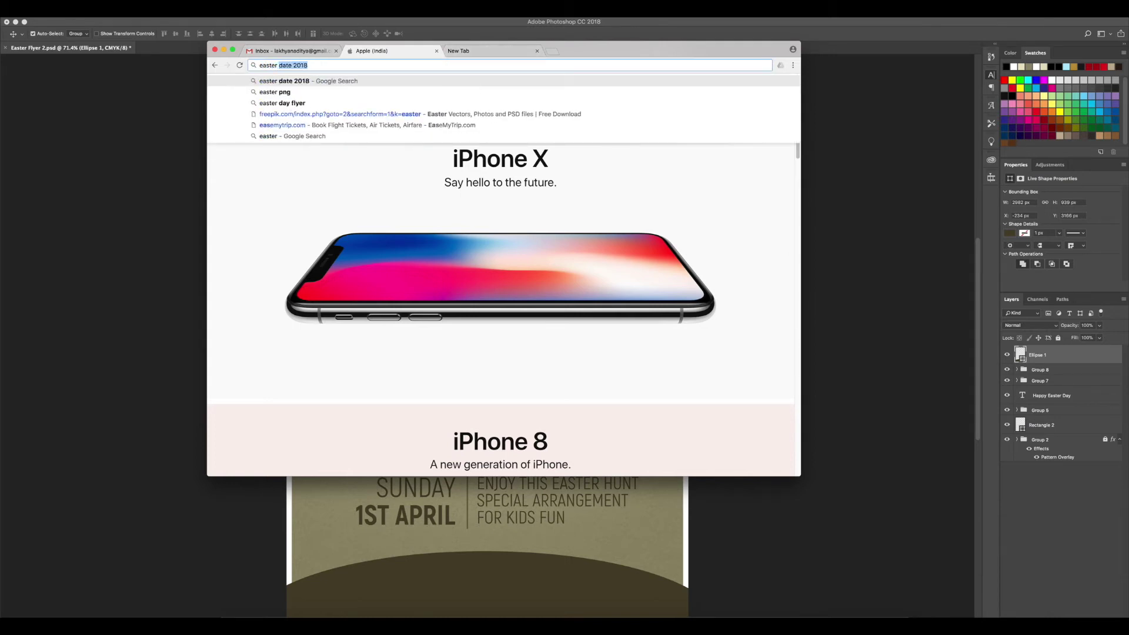
pyautogui.write('png')
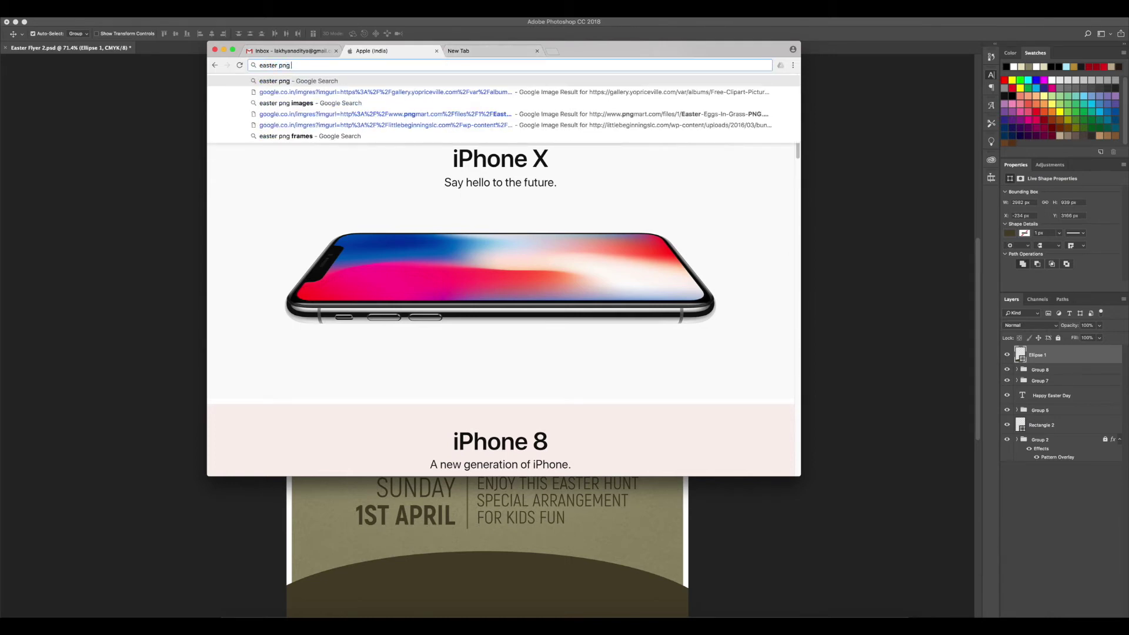
pyautogui.press('Return')
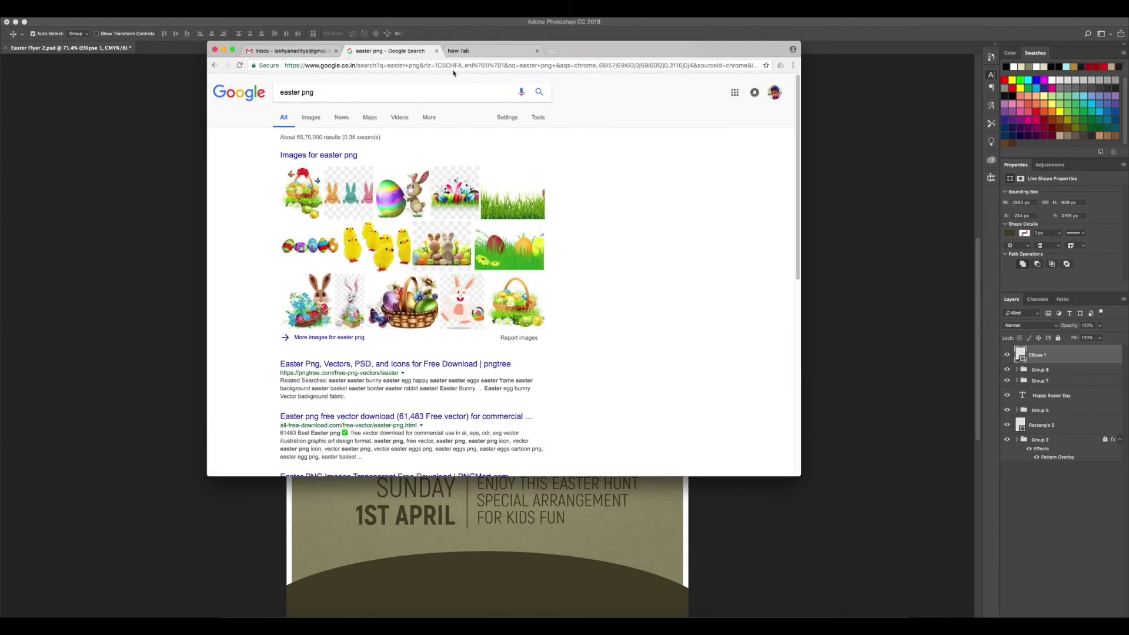
pyautogui.click(344, 154)
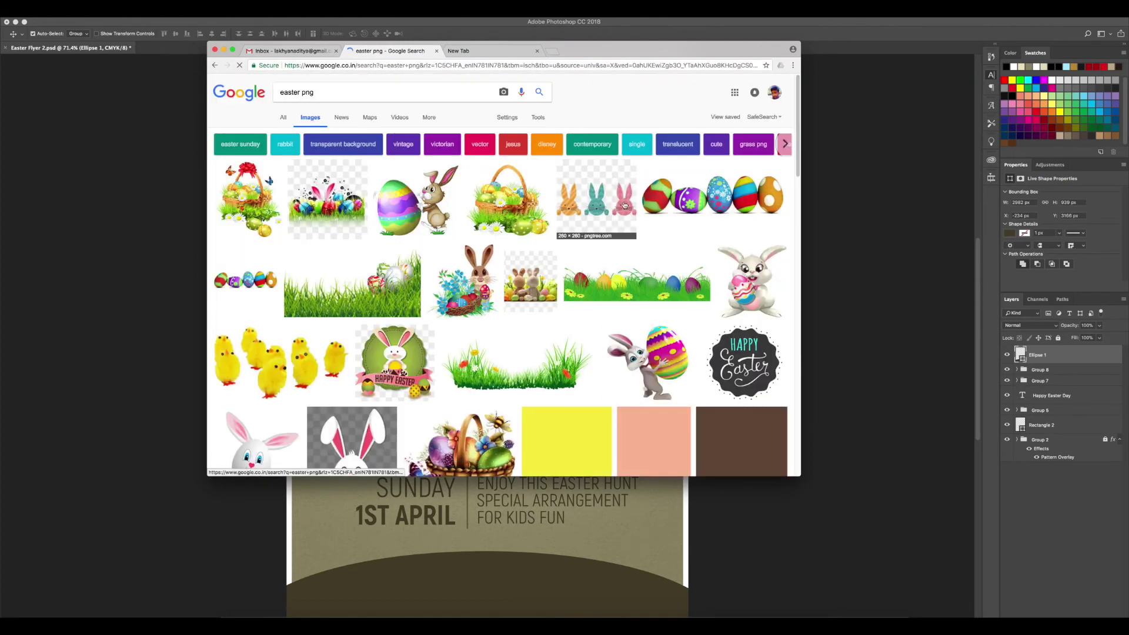
# - Copy the transparent grass-with-Easter-eggs image and paste it into the flyer
pyautogui.click(333, 282)
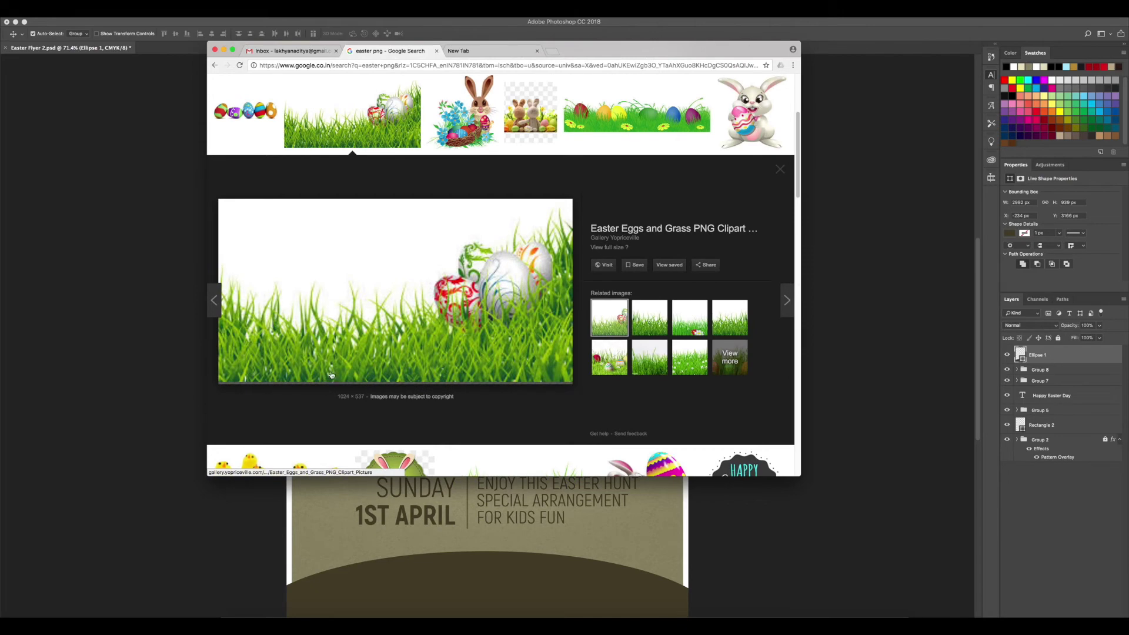
pyautogui.click(75, 291)
pyautogui.scroll(-2, 455, 457)
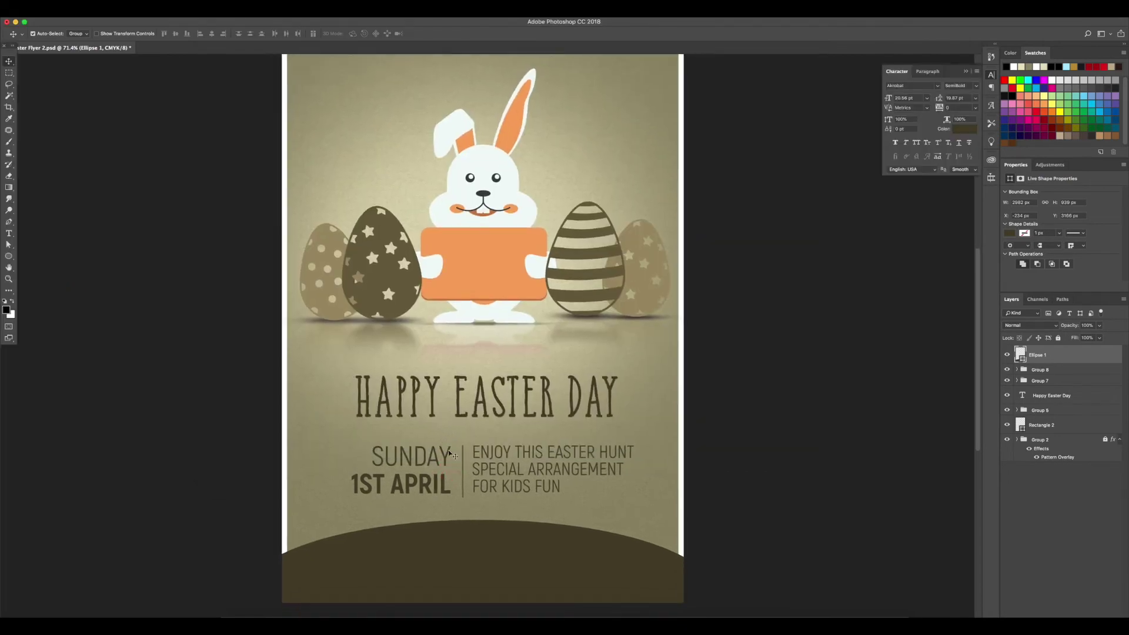
pyautogui.press('super+Tab')
pyautogui.rightClick(455, 368)
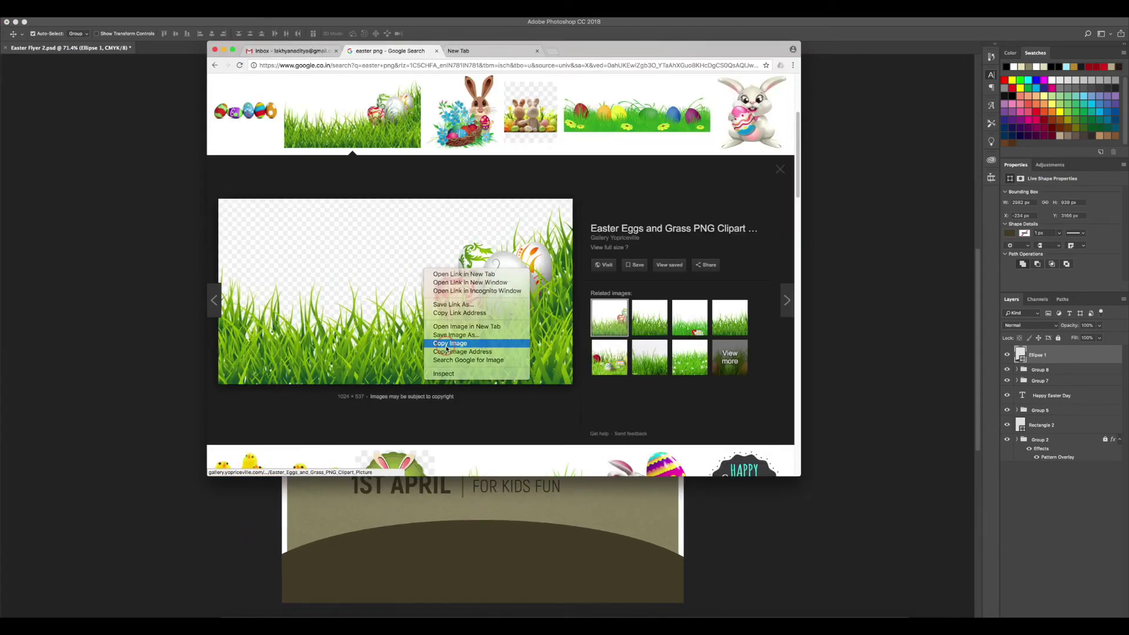
pyautogui.click(470, 345)
pyautogui.press('super+Tab')
pyautogui.hotkey('ctrl', 'v')
# - Scale the pasted grass to about 121% and place it at the flyer's bottom right
pyautogui.hotkey('ctrl', 't')
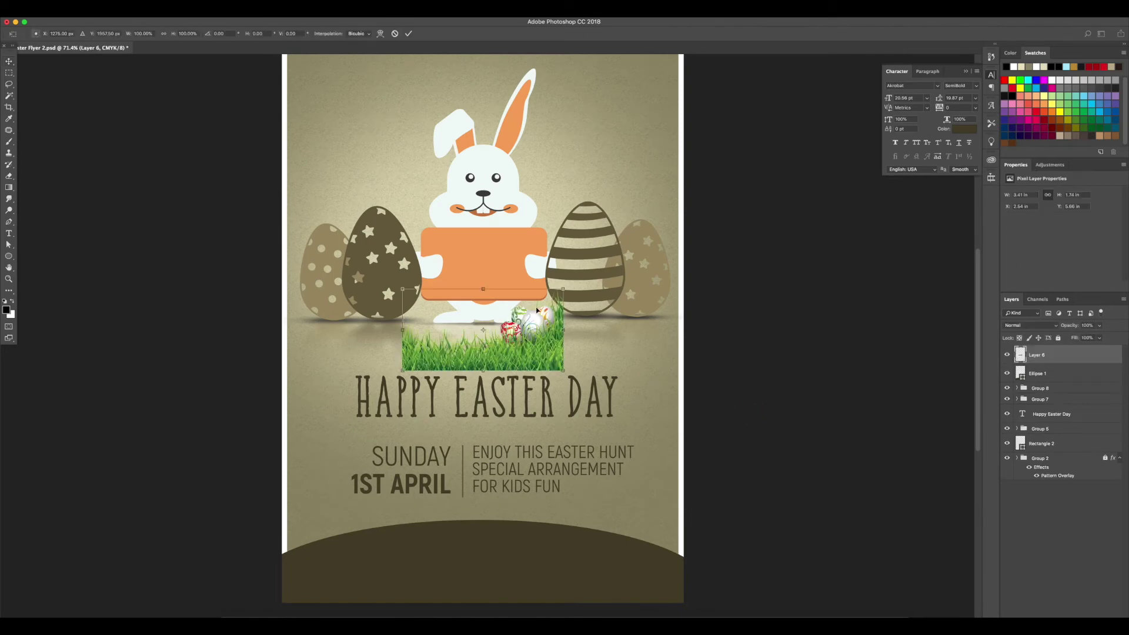
pyautogui.moveTo(562, 291); pyautogui.dragTo(598, 271)
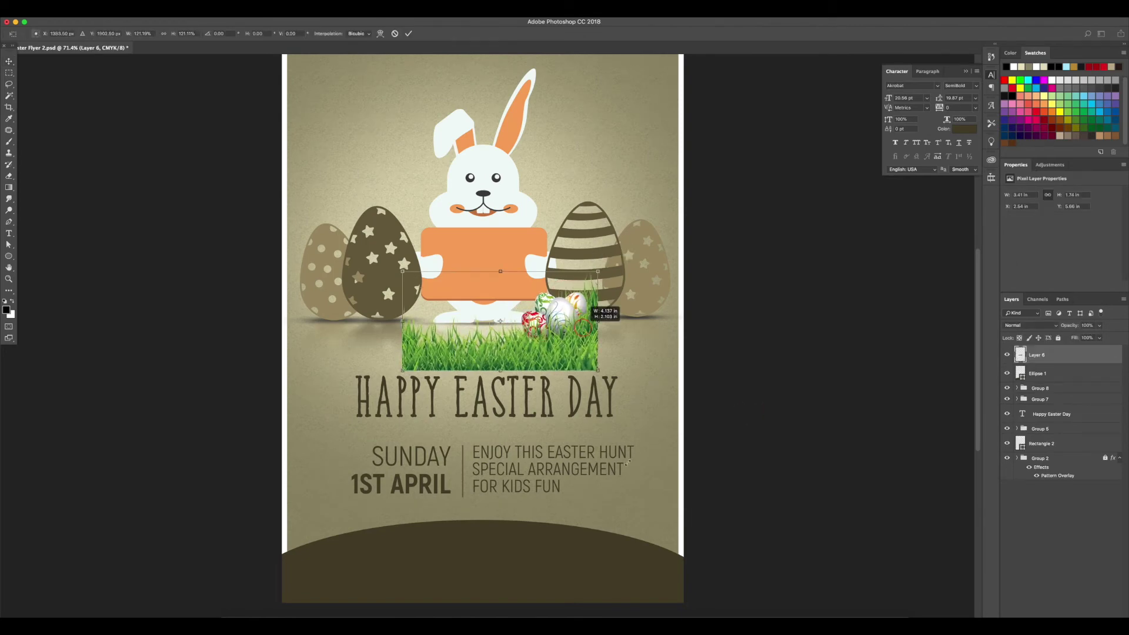
pyautogui.moveTo(588, 336)
pyautogui.mouseDown()
pyautogui.moveTo(647, 507)
pyautogui.moveTo(667, 516)
pyautogui.mouseUp()
pyautogui.press('Return')
# - Duplicate the grass, flip the copy horizontally and place it at the bottom left
pyautogui.hotkey('ctrl', 'j')
pyautogui.hotkey('ctrl', 't')
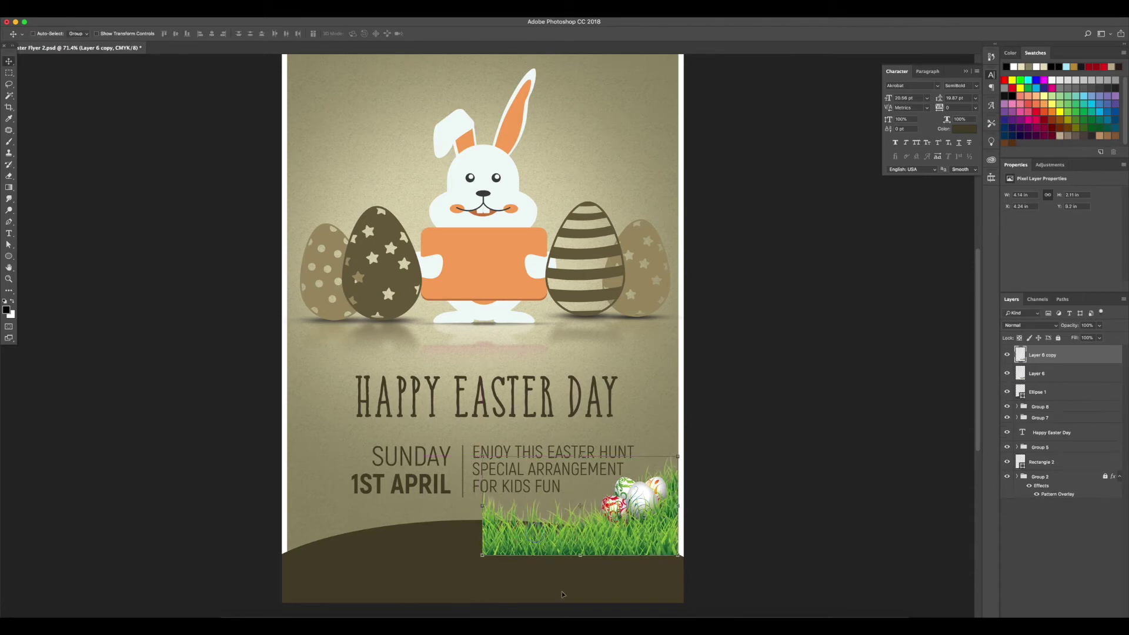
pyautogui.rightClick(536, 534)
pyautogui.click(562, 602)
pyautogui.moveTo(500, 530); pyautogui.dragTo(477, 529)
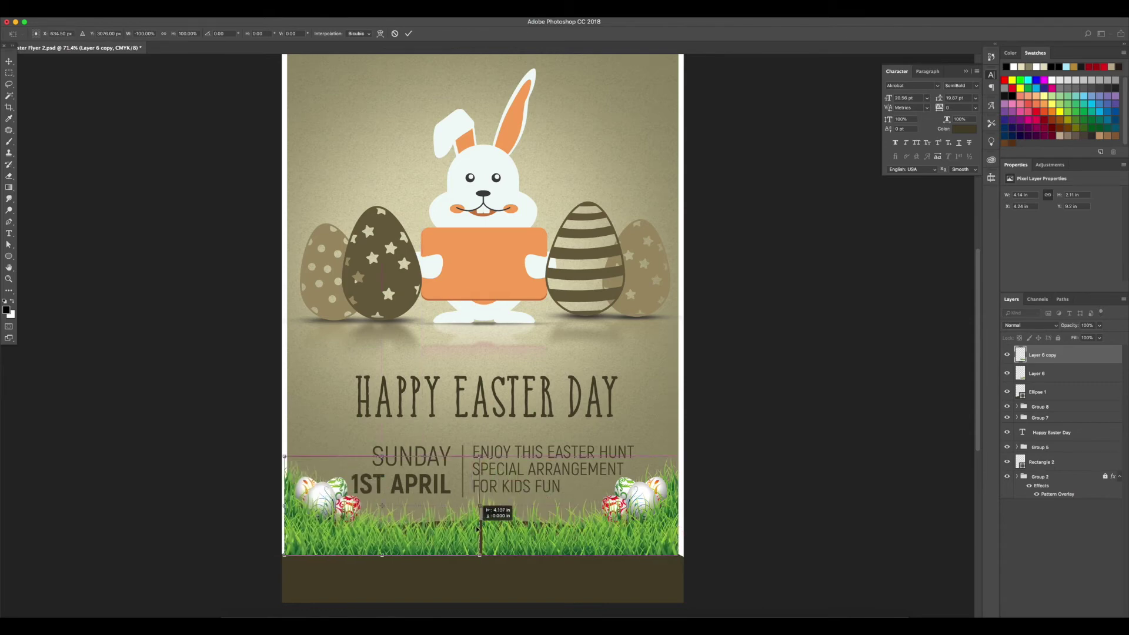
pyautogui.press('Return')
# - Combine both grass layers into one smart object and widen it to span the page
pyautogui.keyDown('shift'); pyautogui.click(1062, 373); pyautogui.keyUp('shift')
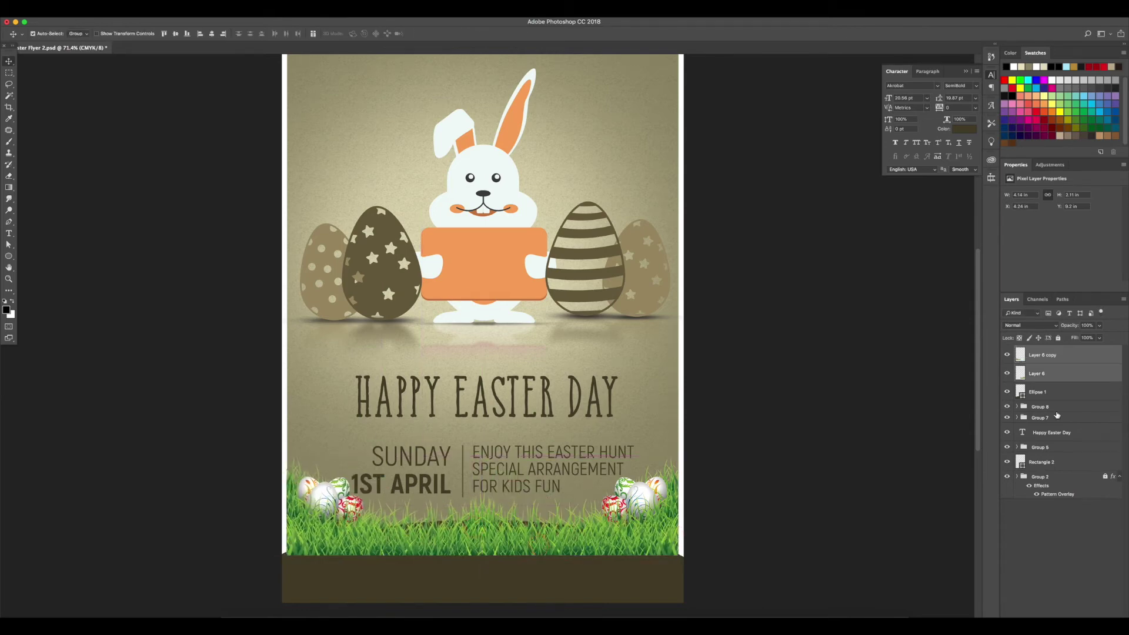
pyautogui.rightClick(1063, 376)
pyautogui.click(994, 351)
pyautogui.hotkey('ctrl', 't')
pyautogui.moveTo(286, 457); pyautogui.dragTo(283, 455)
pyautogui.press('Return')
pyautogui.click(1048, 612)
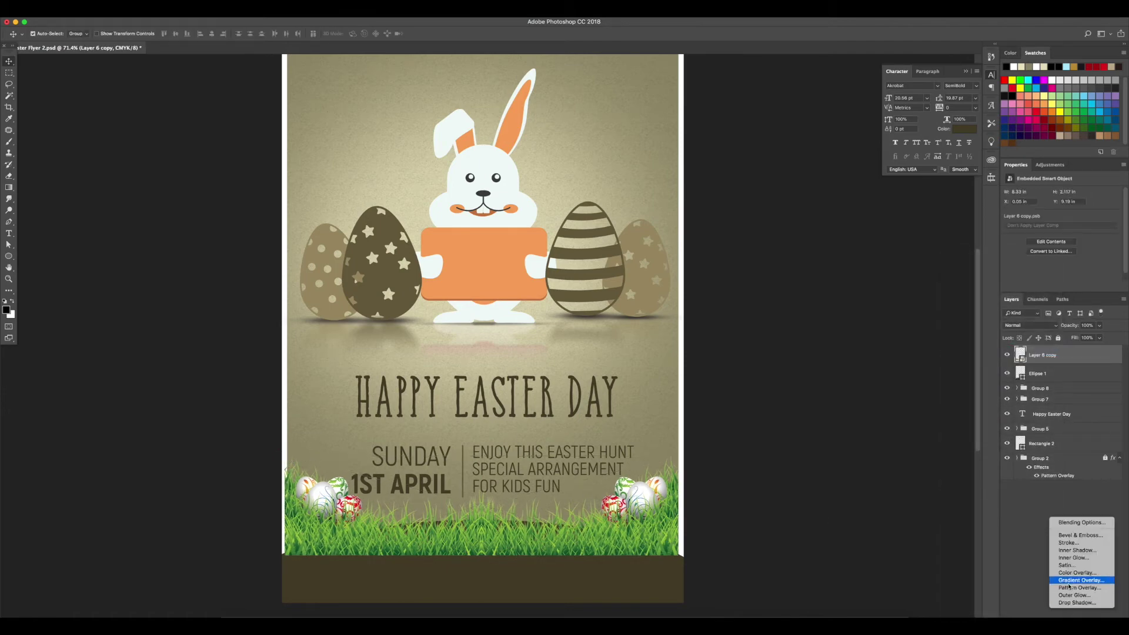
# - Give the grass a dark brown #4b422b Color Overlay sampled from the footer, then nudge it down
pyautogui.click(1070, 577)
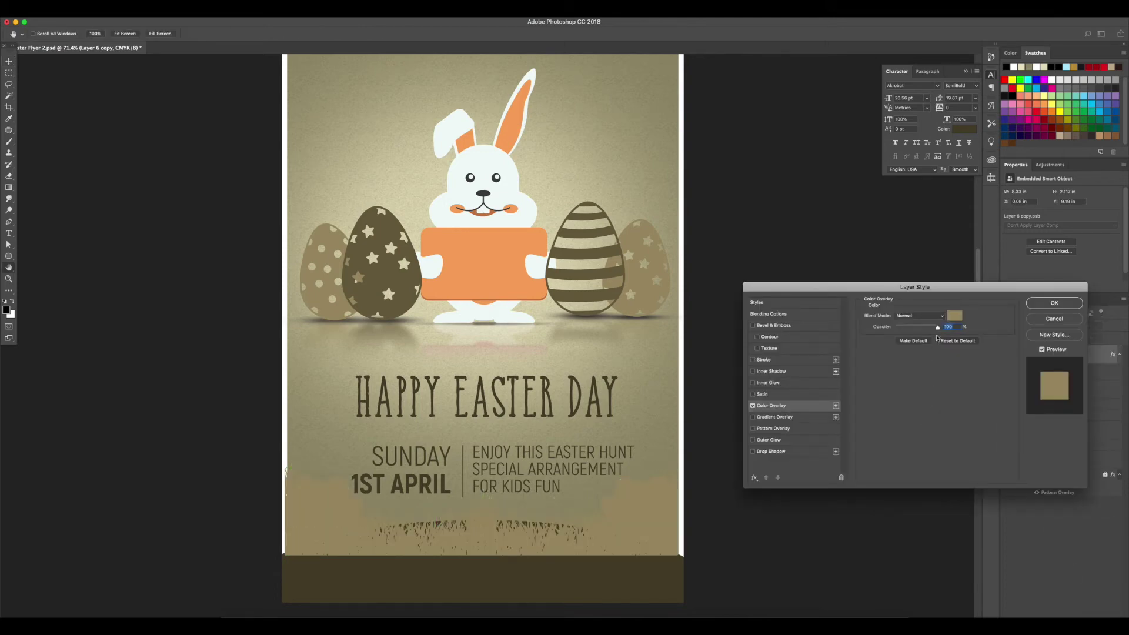
pyautogui.click(954, 316)
pyautogui.click(530, 572)
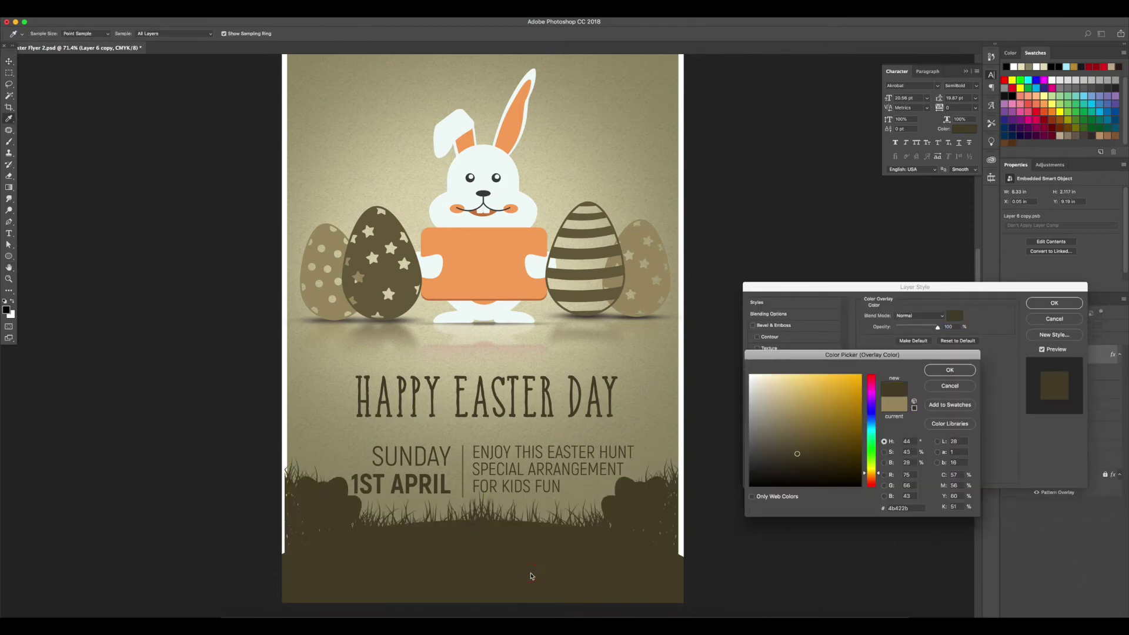
pyautogui.press('Return')
pyautogui.press('Return')
pyautogui.press('v')
pyautogui.hotkey('shift', 'Up')
pyautogui.hotkey('shift', 'Up')
pyautogui.hotkey('shift', 'Up')
pyautogui.hotkey('shift', 'Down')
pyautogui.hotkey('shift', 'Down')
pyautogui.hotkey('shift', 'Down')
pyautogui.hotkey('shift', 'Down')
pyautogui.press('Down')
pyautogui.press('Down')
pyautogui.press('Down')
# - Delete the old curved Ellipse 1 layer
pyautogui.hotkey('alt', '[')
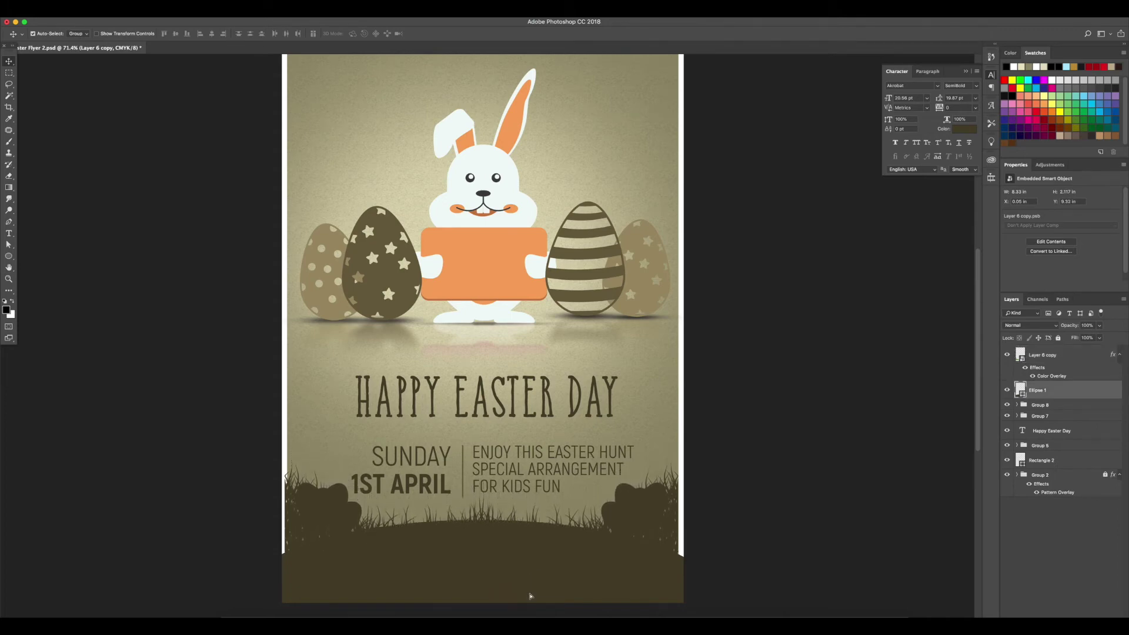
pyautogui.press('Delete')
pyautogui.scroll(-3, 933, 582)
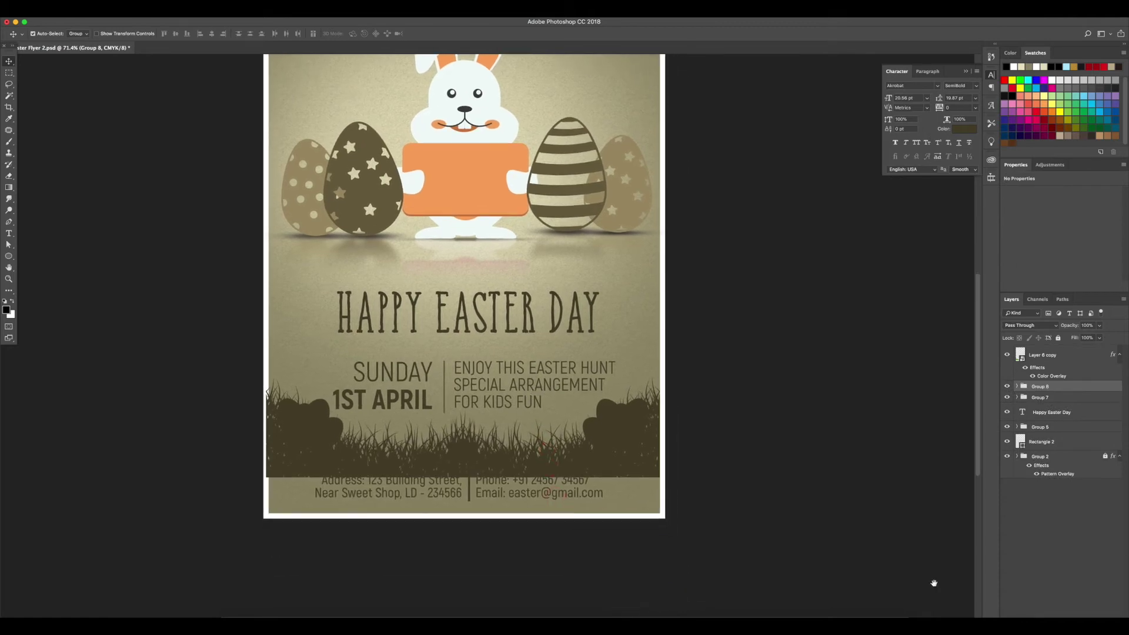
# - Draw a wide ellipse across the flyer bottom, adjust it, and fill it with brown #4b422b
pyautogui.click(8, 256)
pyautogui.moveTo(233, 459)
pyautogui.mouseDown()
pyautogui.moveTo(579, 579)
pyautogui.moveTo(681, 564)
pyautogui.mouseUp()
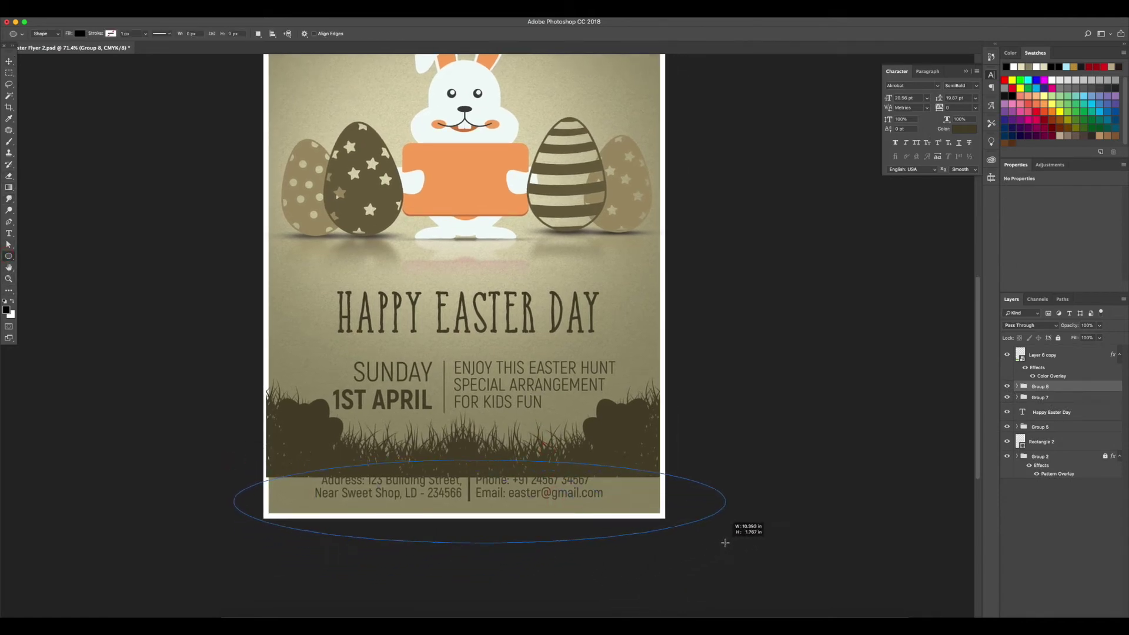
pyautogui.moveTo(706, 547); pyautogui.dragTo(726, 536)
pyautogui.hotkey('ctrl', 't')
pyautogui.moveTo(479, 538); pyautogui.dragTo(479, 546)
pyautogui.moveTo(398, 507); pyautogui.dragTo(386, 506)
pyautogui.press('Return')
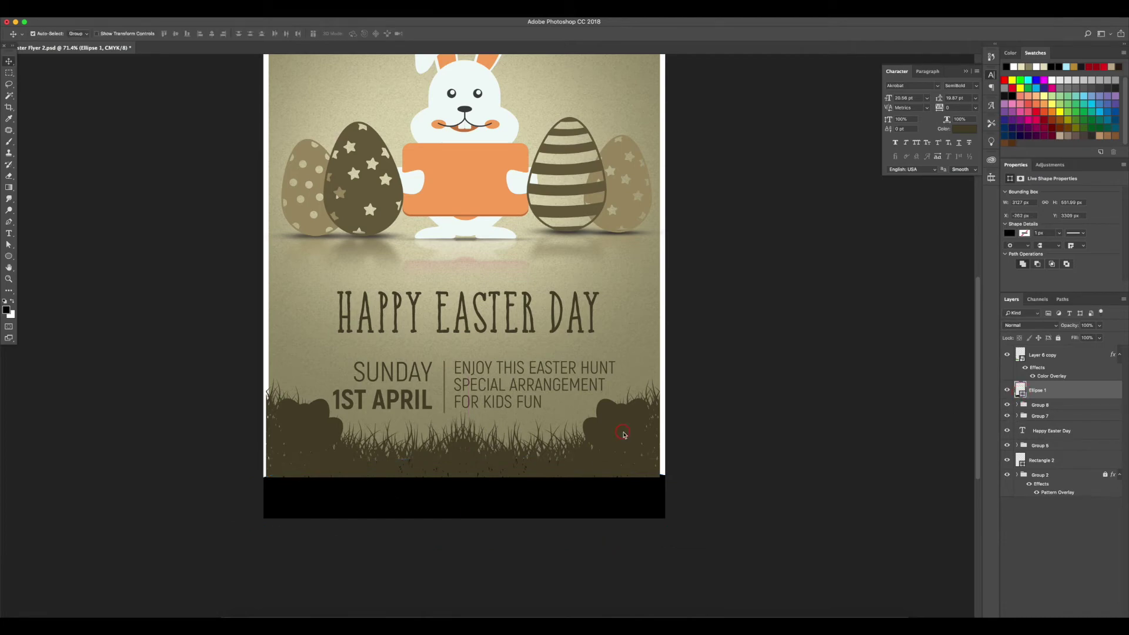
pyautogui.click(622, 431)
pyautogui.press('Return')
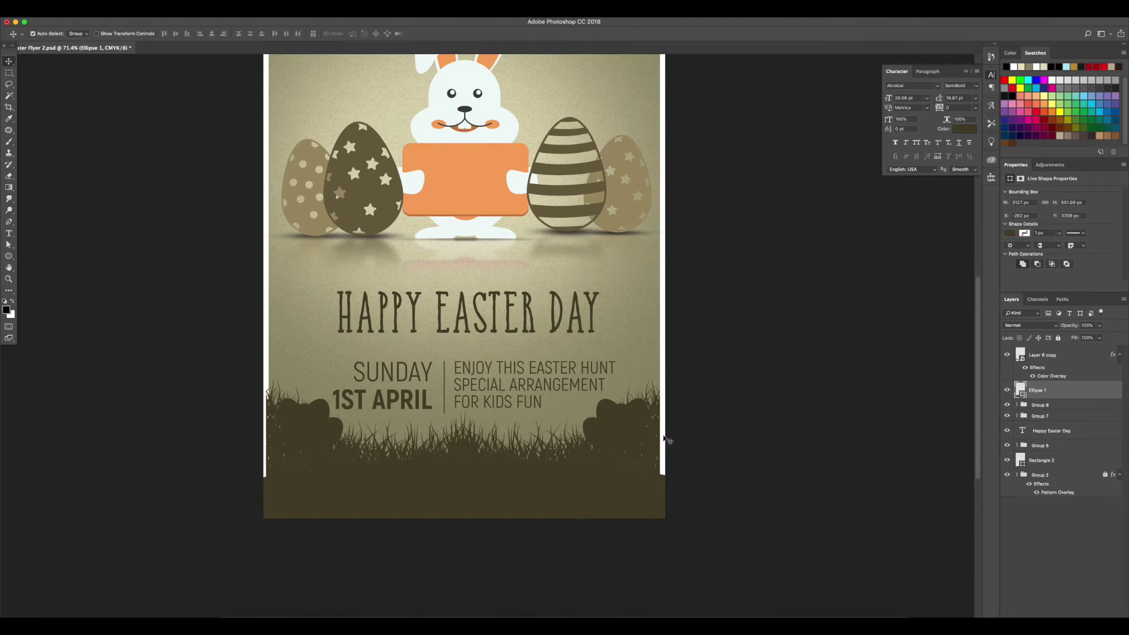
# - Bring the Rectangle 2 border frame to the top of the stack and lock it
pyautogui.click(1072, 458)
pyautogui.hotkey('ctrl', ']')
pyautogui.hotkey('ctrl', ']')
pyautogui.hotkey('ctrl', ']')
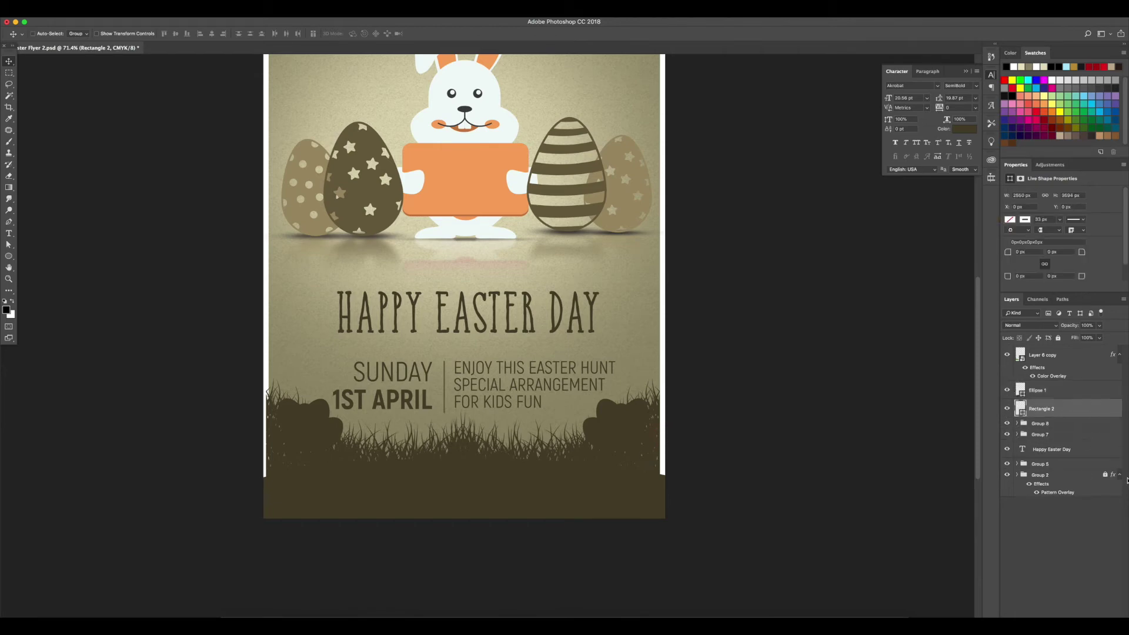
pyautogui.hotkey('ctrl', ']')
pyautogui.hotkey('ctrl', ']')
pyautogui.hotkey('ctrl', ']')
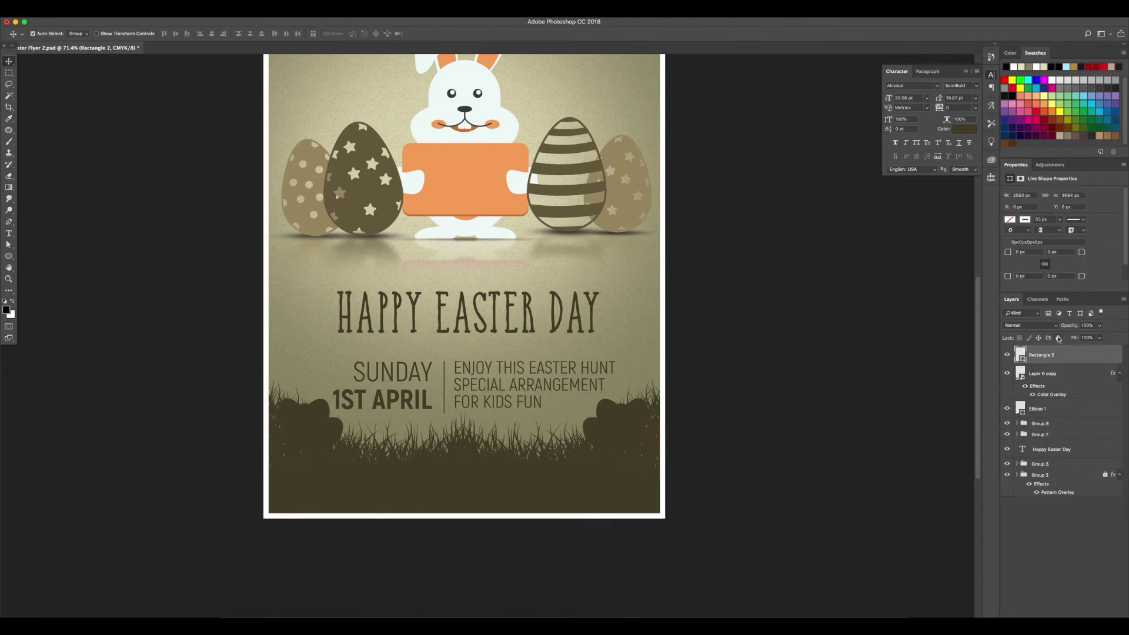
pyautogui.click(1058, 338)
# - Group the brown ellipse and grass layers together
pyautogui.click(351, 495)
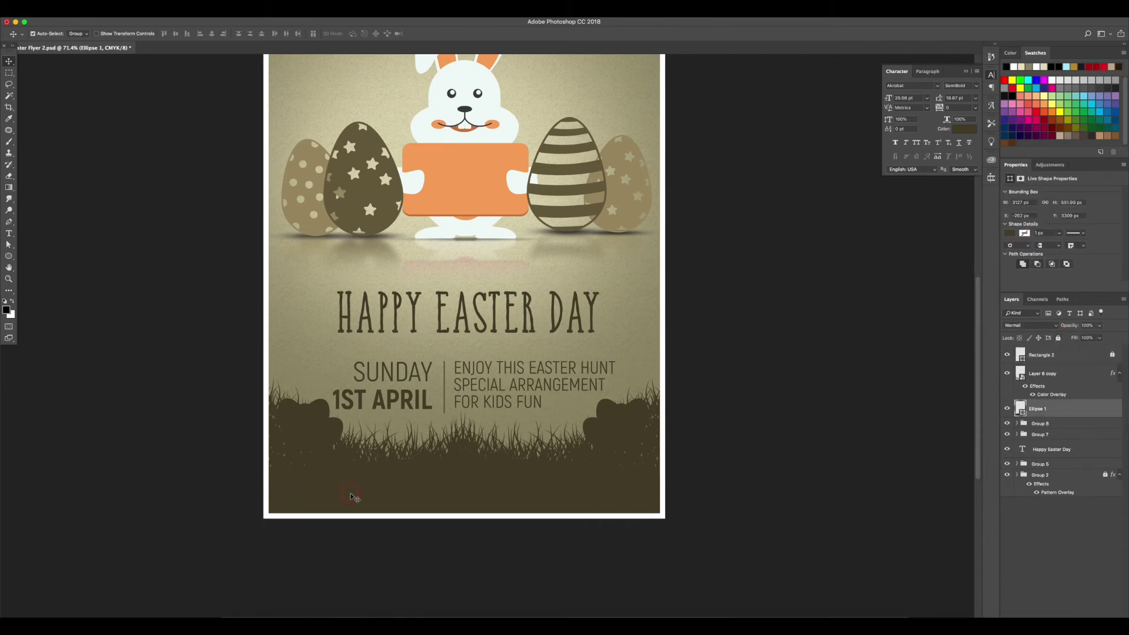
pyautogui.keyDown('shift'); pyautogui.click(318, 424); pyautogui.keyUp('shift')
pyautogui.hotkey('ctrl', 'g')
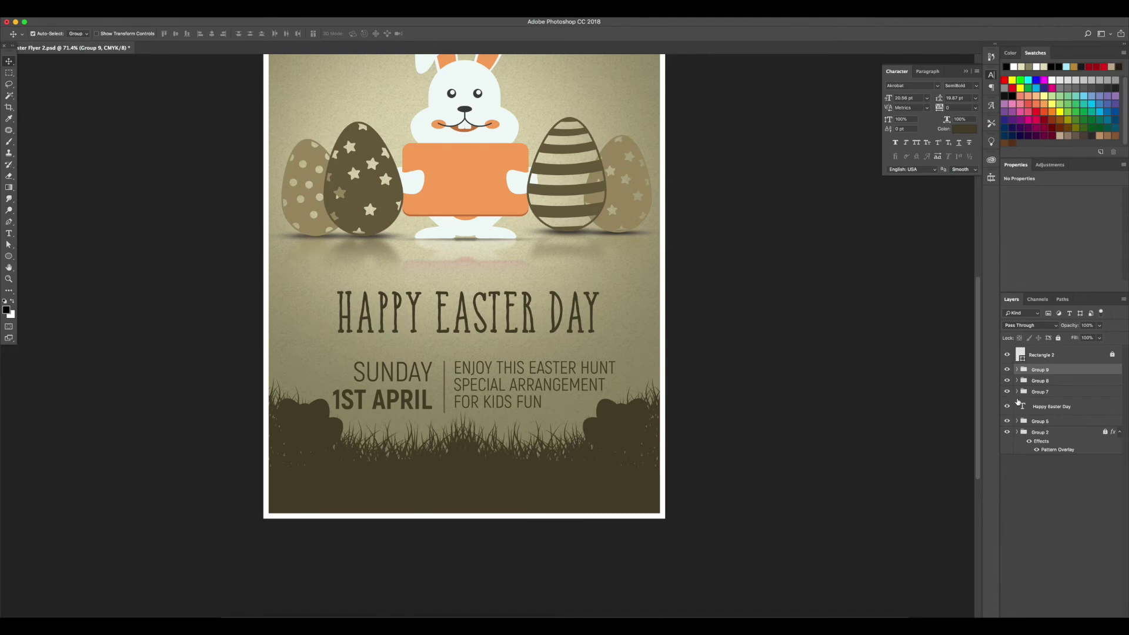
# - Move Group 9 below the Happy Easter Day text and make the address group white via Color Overlay
pyautogui.moveTo(1047, 415); pyautogui.dragTo(1047, 425)
pyautogui.moveTo(471, 504); pyautogui.dragTo(471, 505)
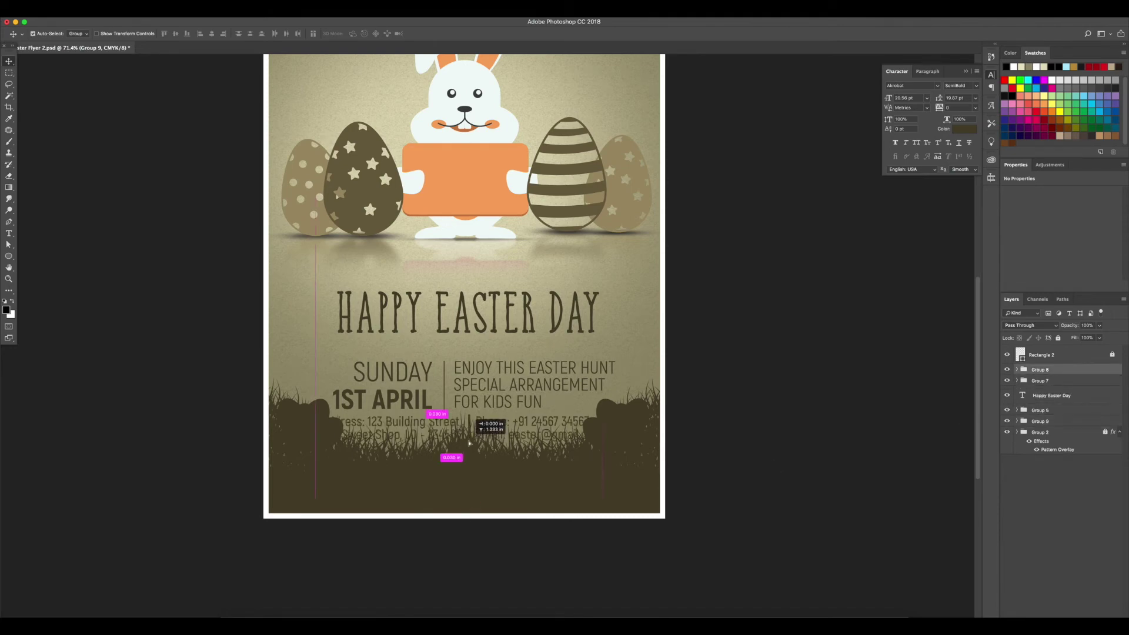
pyautogui.click(1050, 613)
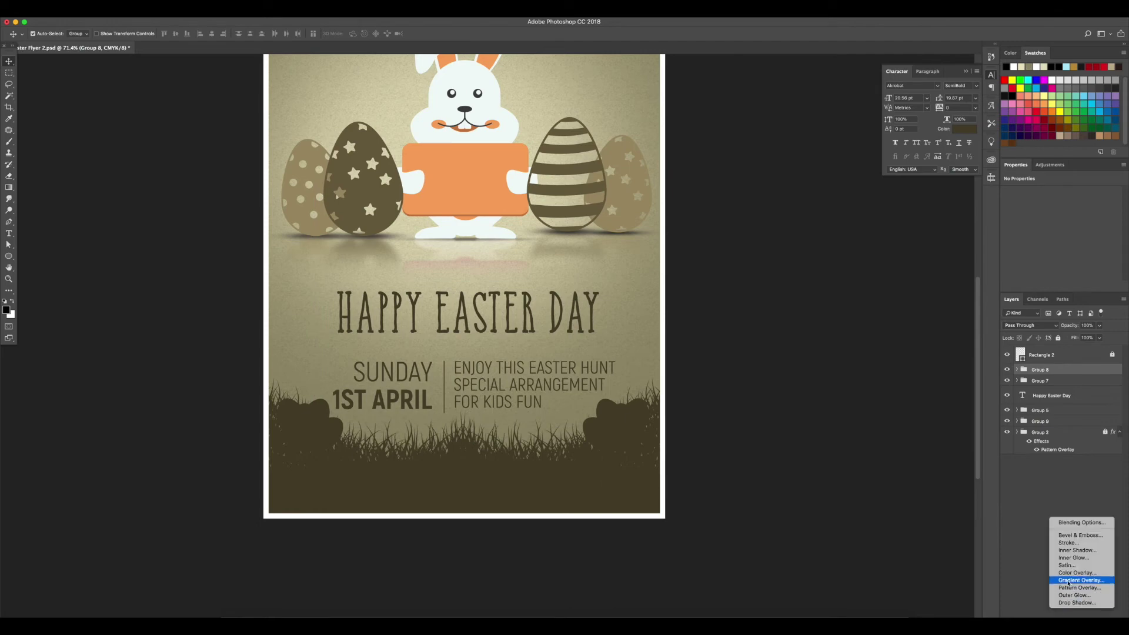
pyautogui.click(1076, 573)
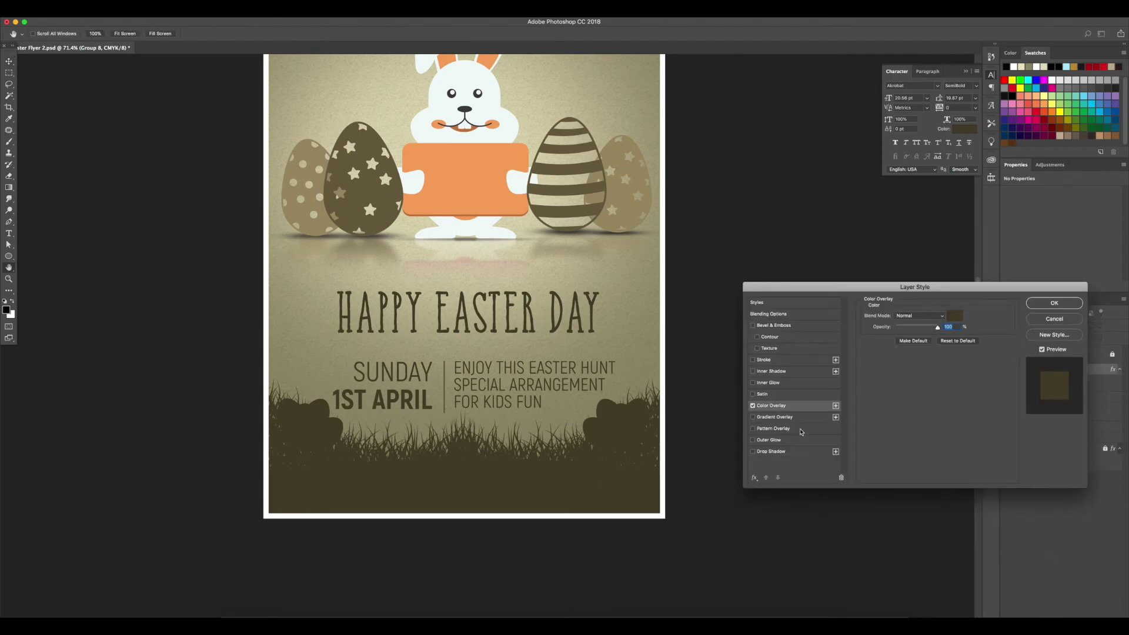
pyautogui.click(955, 315)
pyautogui.click(663, 341)
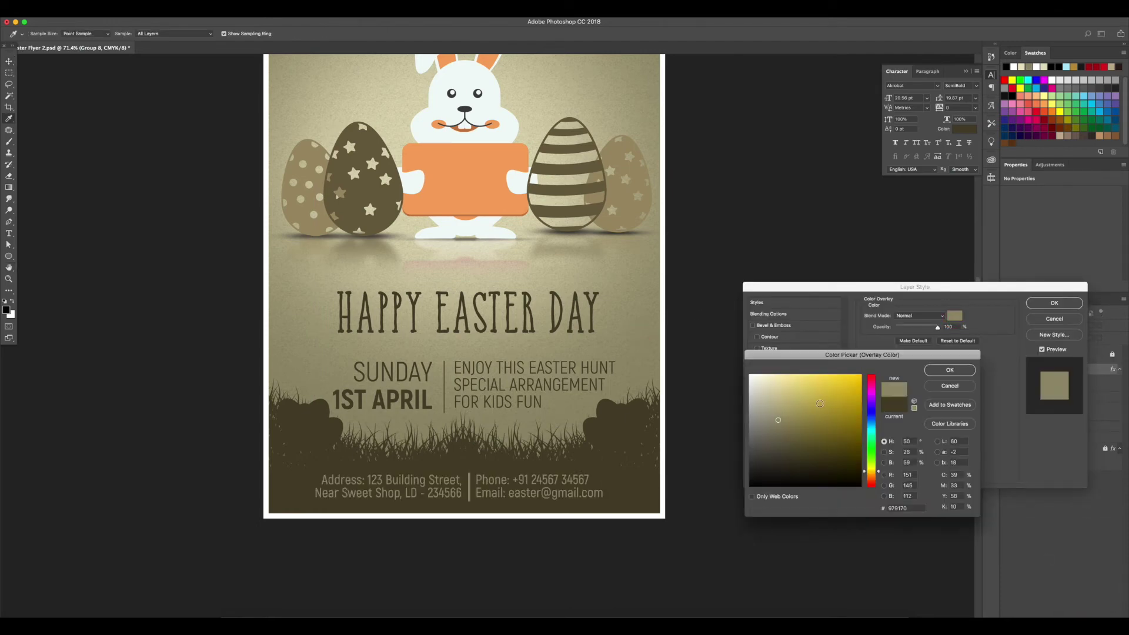
pyautogui.press('Return')
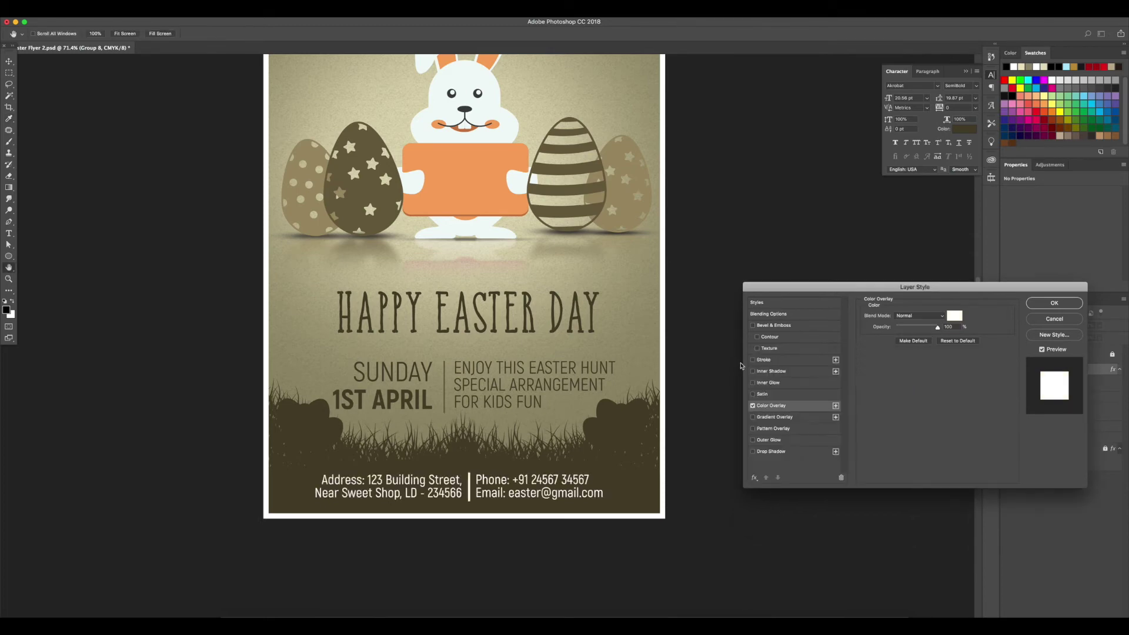
pyautogui.press('Return')
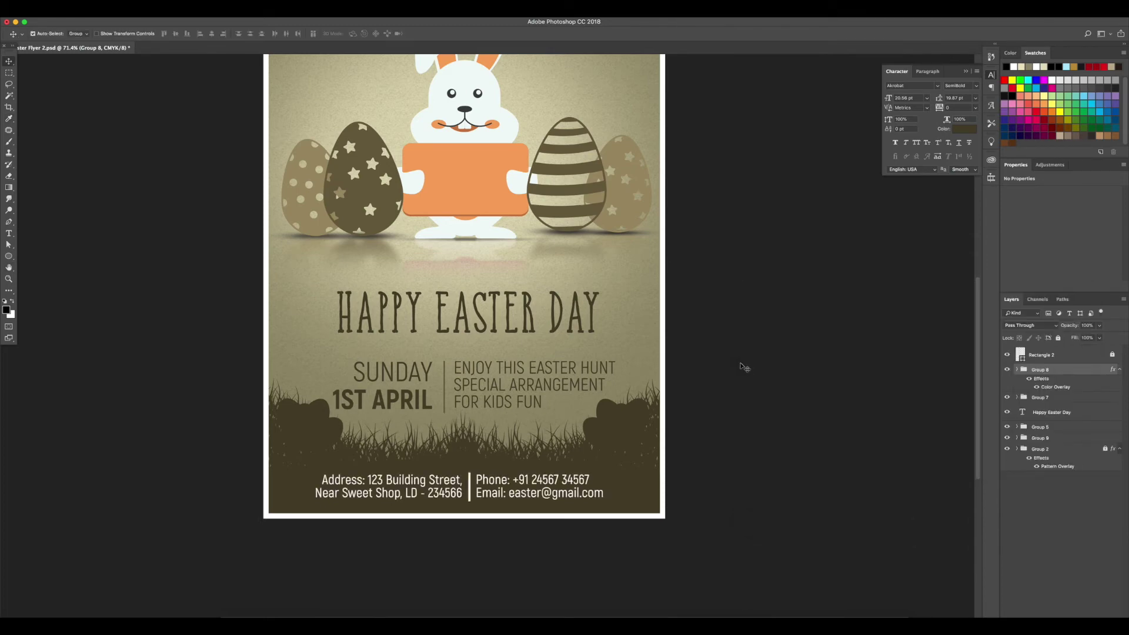
pyautogui.scroll(5, 741, 366)
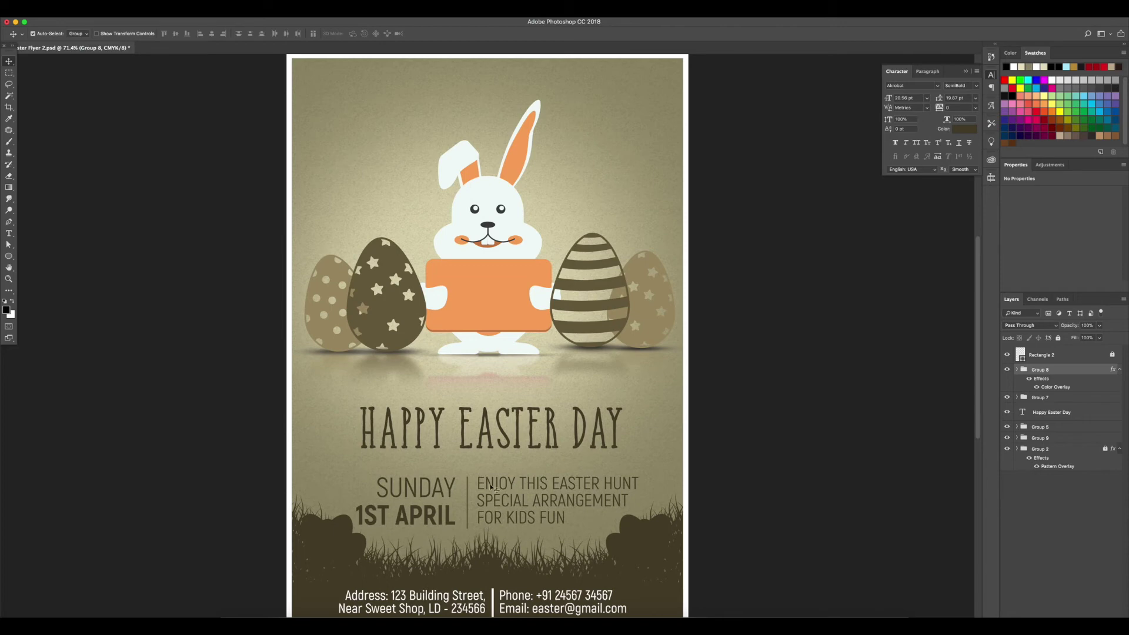
# - Move the date-and-event text and the Happy Easter Day headline up slightly
pyautogui.moveTo(440, 494); pyautogui.dragTo(441, 489)
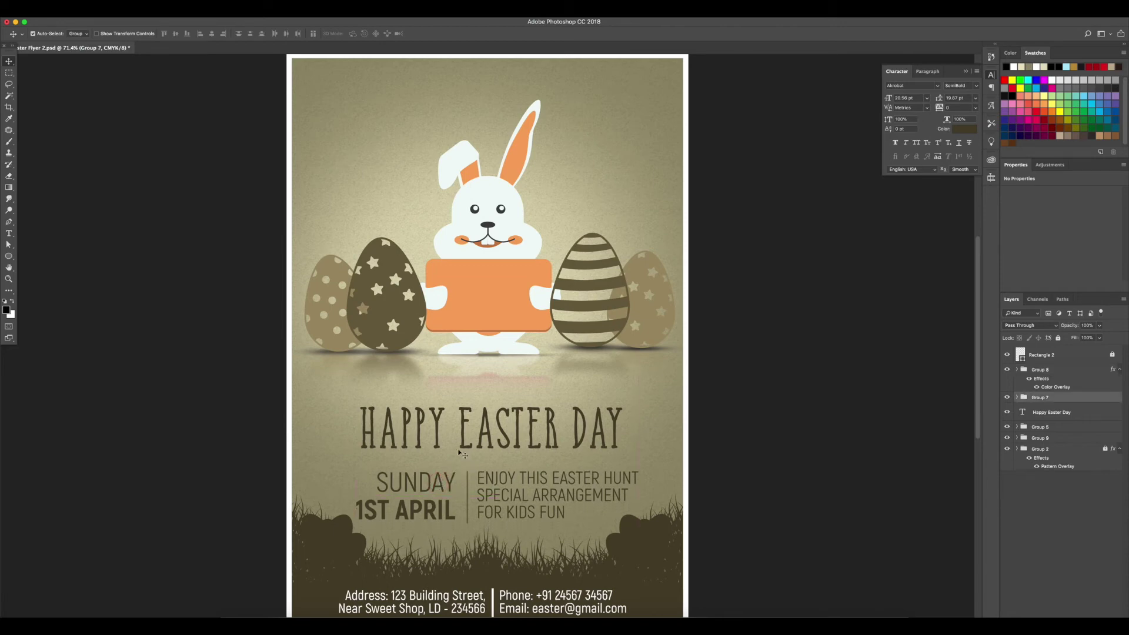
pyautogui.keyDown('shift'); pyautogui.click(467, 450); pyautogui.keyUp('shift')
pyautogui.moveTo(468, 450); pyautogui.dragTo(468, 441)
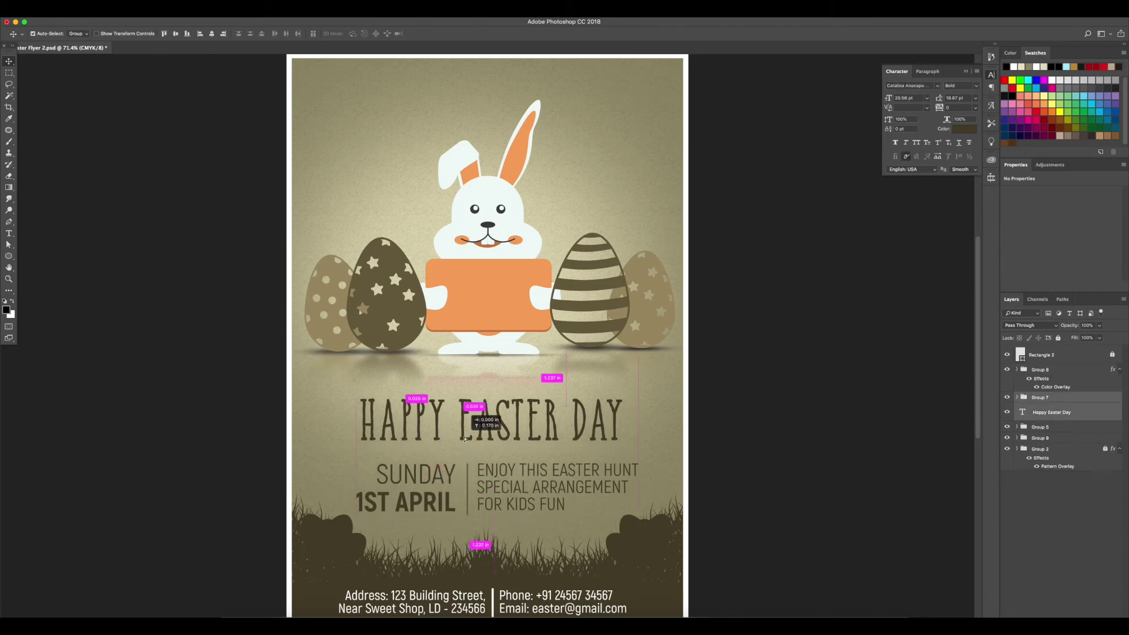
pyautogui.click(846, 473)
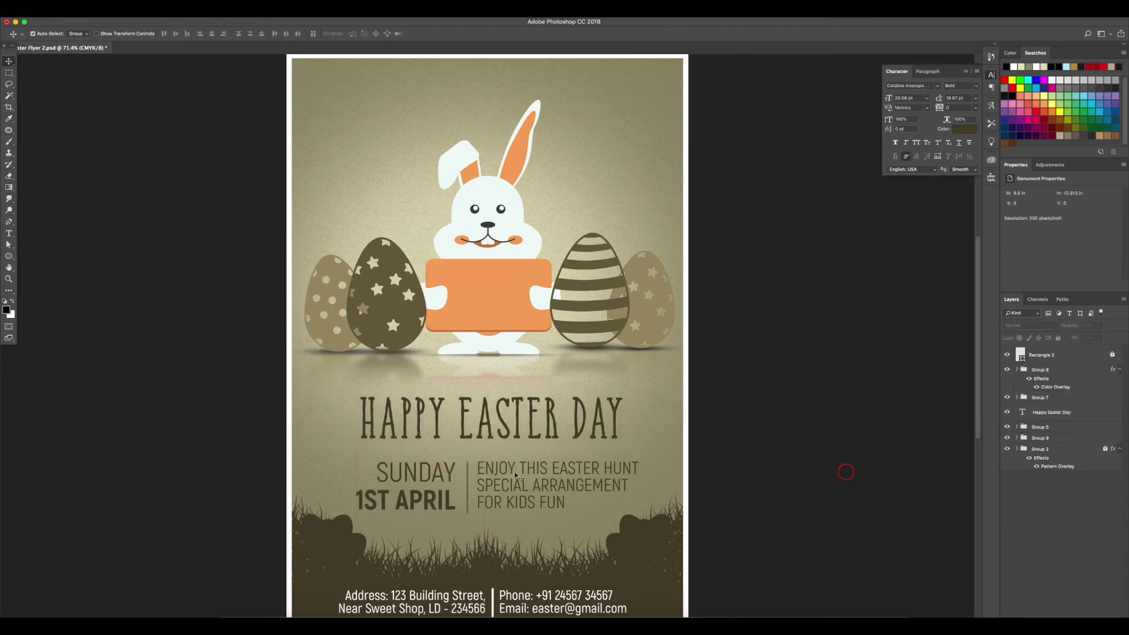
# - Give the date-and-event text group a dark purple Color Overlay, about #680777
pyautogui.click(436, 508)
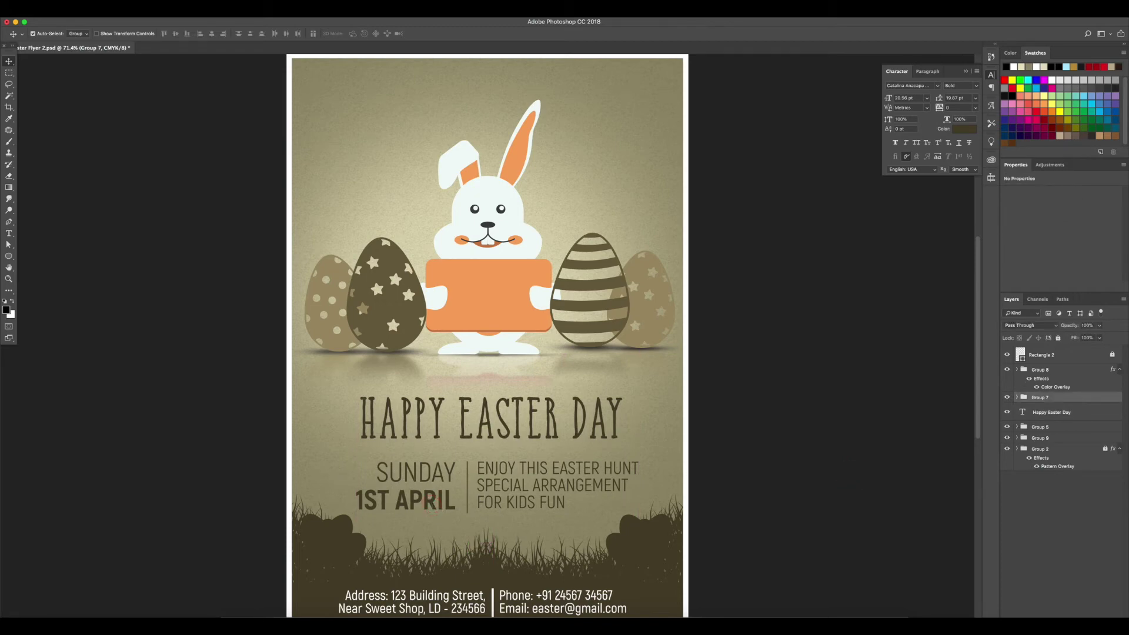
pyautogui.rightClick(1053, 520)
pyautogui.click(1076, 571)
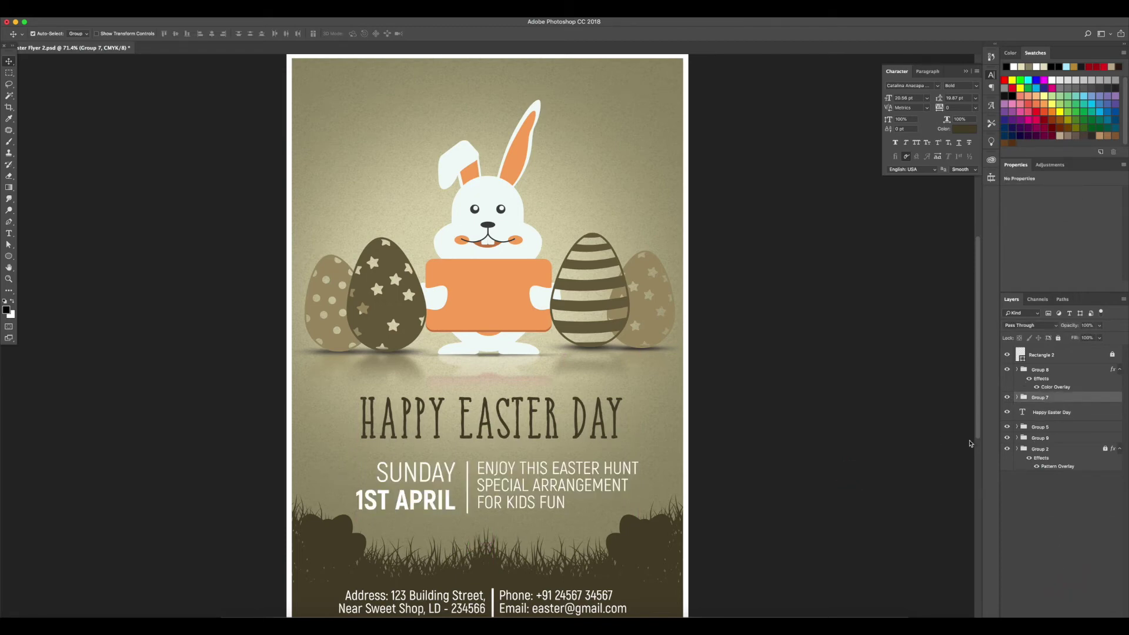
pyautogui.click(953, 315)
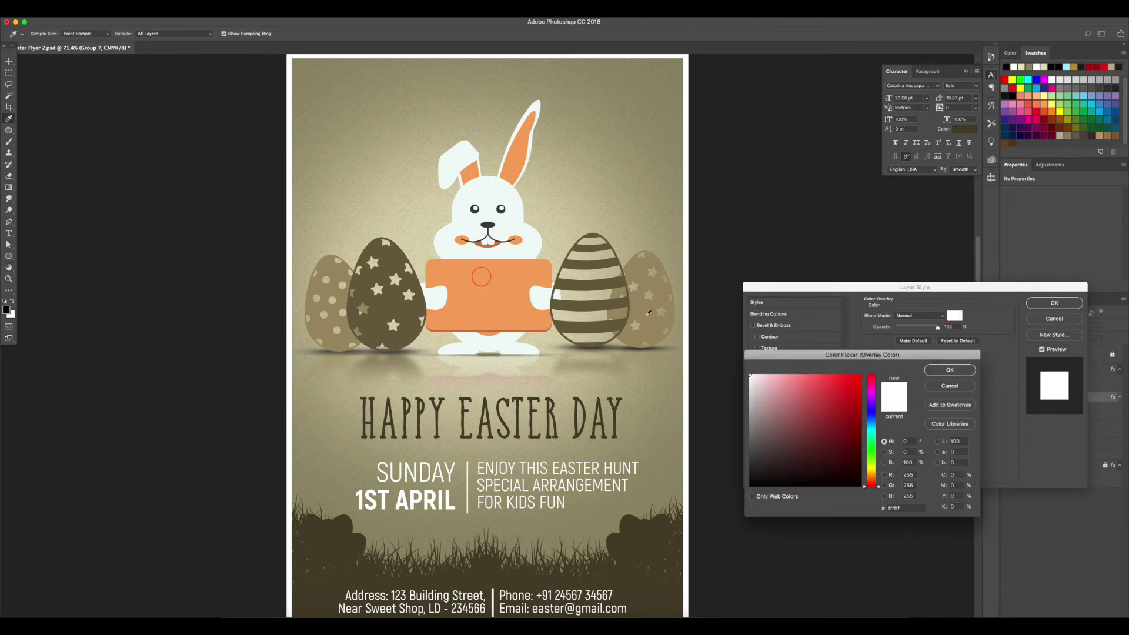
pyautogui.click(860, 426)
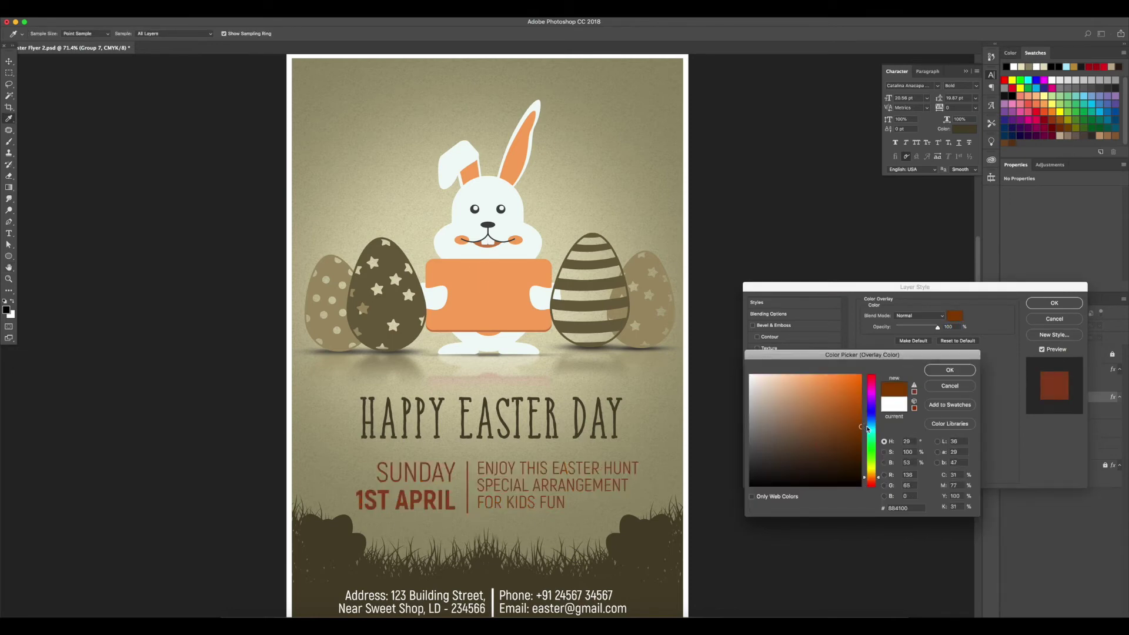
pyautogui.moveTo(871, 395); pyautogui.dragTo(859, 433)
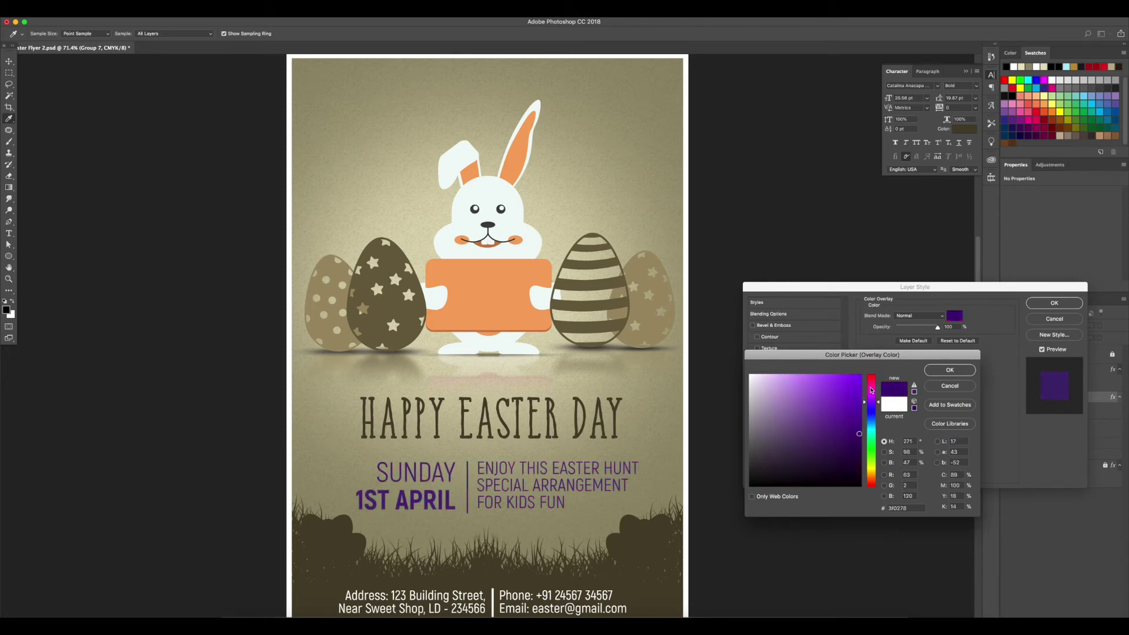
pyautogui.moveTo(871, 390); pyautogui.dragTo(873, 399)
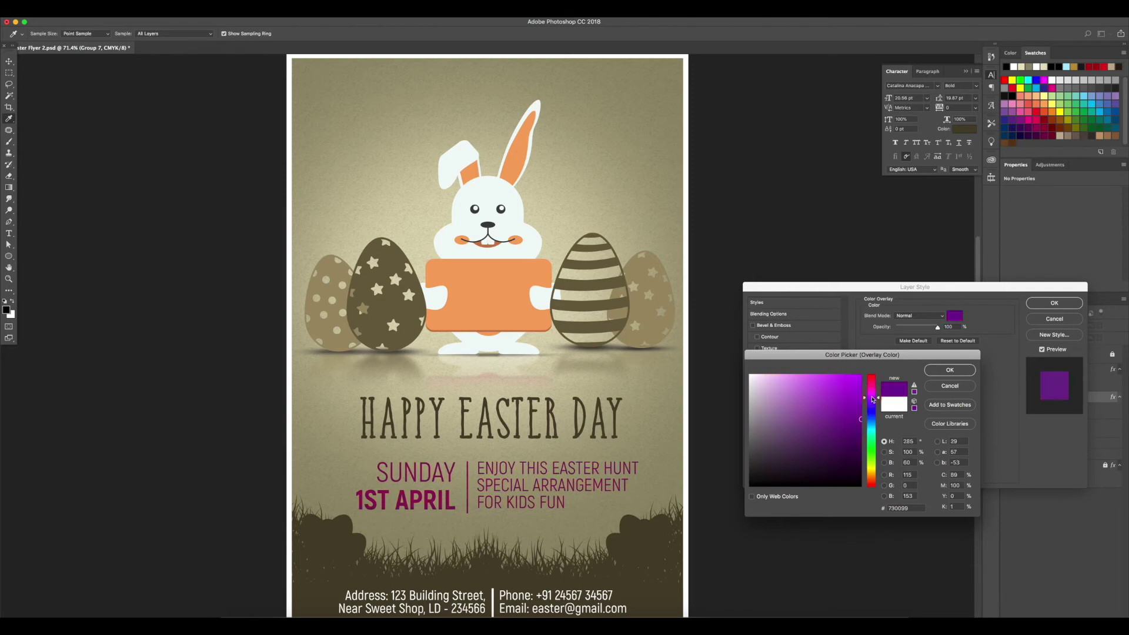
pyautogui.moveTo(858, 433); pyautogui.dragTo(856, 435)
pyautogui.press('Return')
pyautogui.press('Return')
# - Search Google Images in Chrome for 'grunge png'
pyautogui.press('super+Tab')
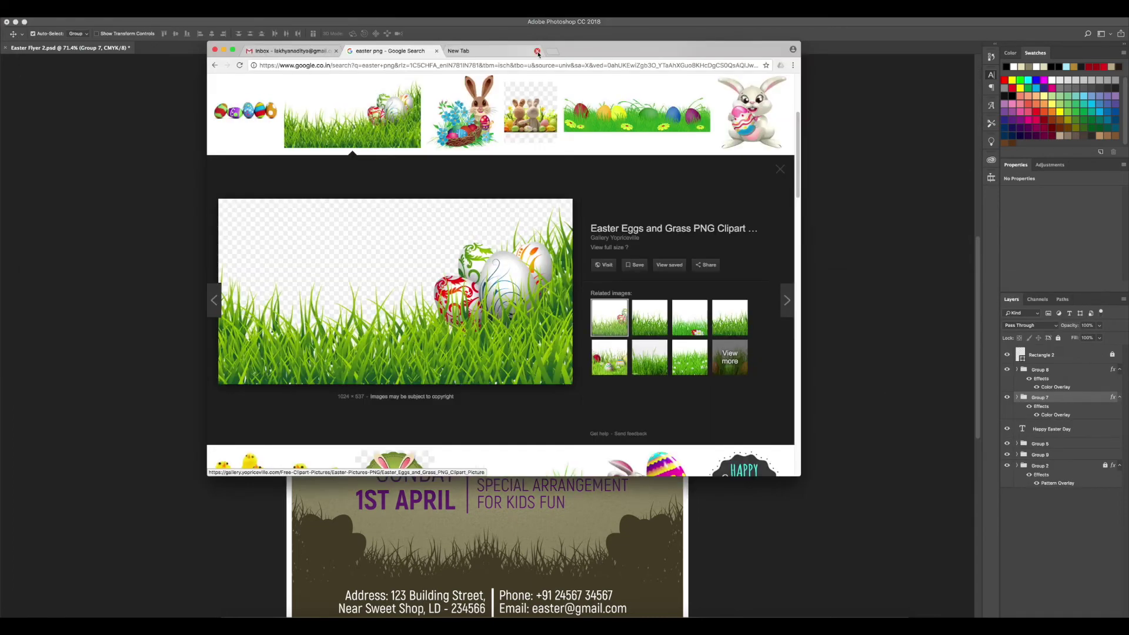
pyautogui.click(433, 66)
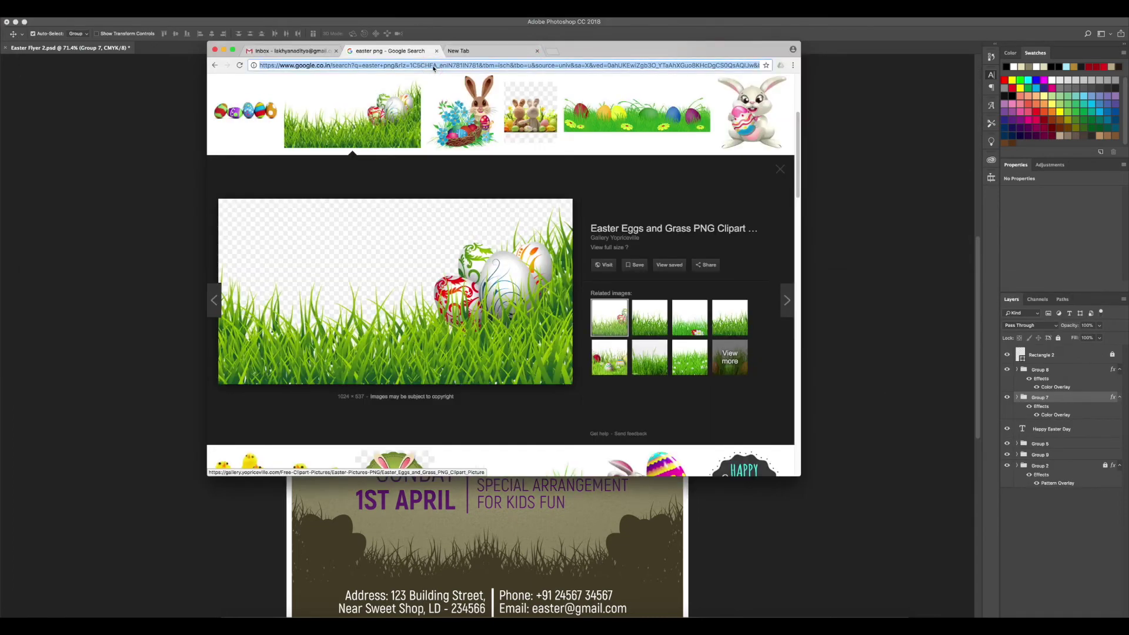
pyautogui.write('grunge png')
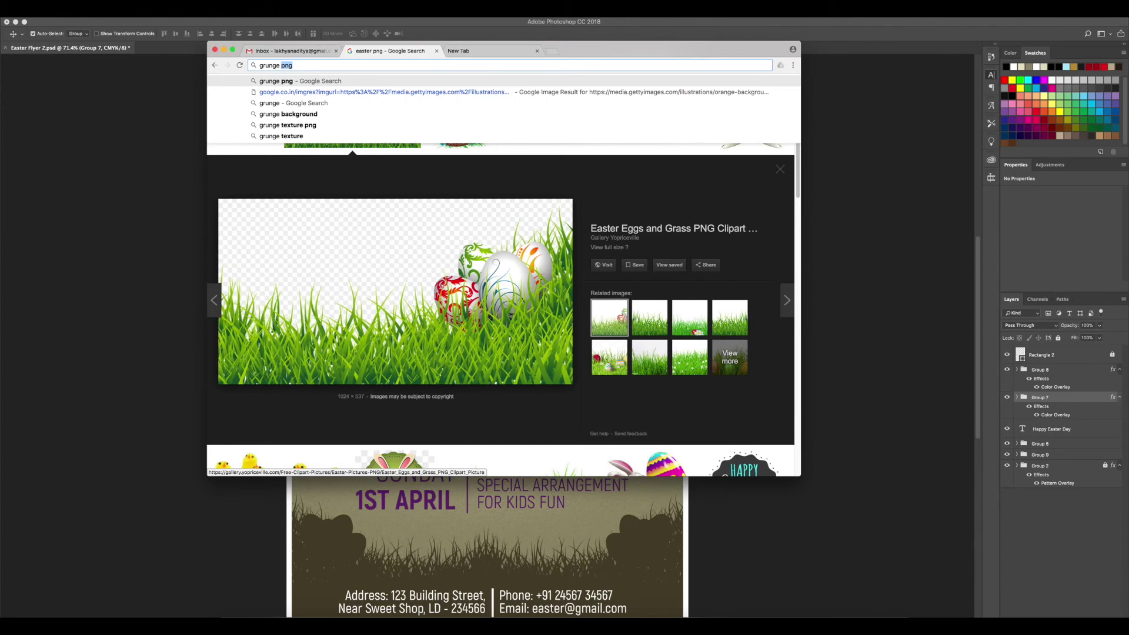
pyautogui.press('Return')
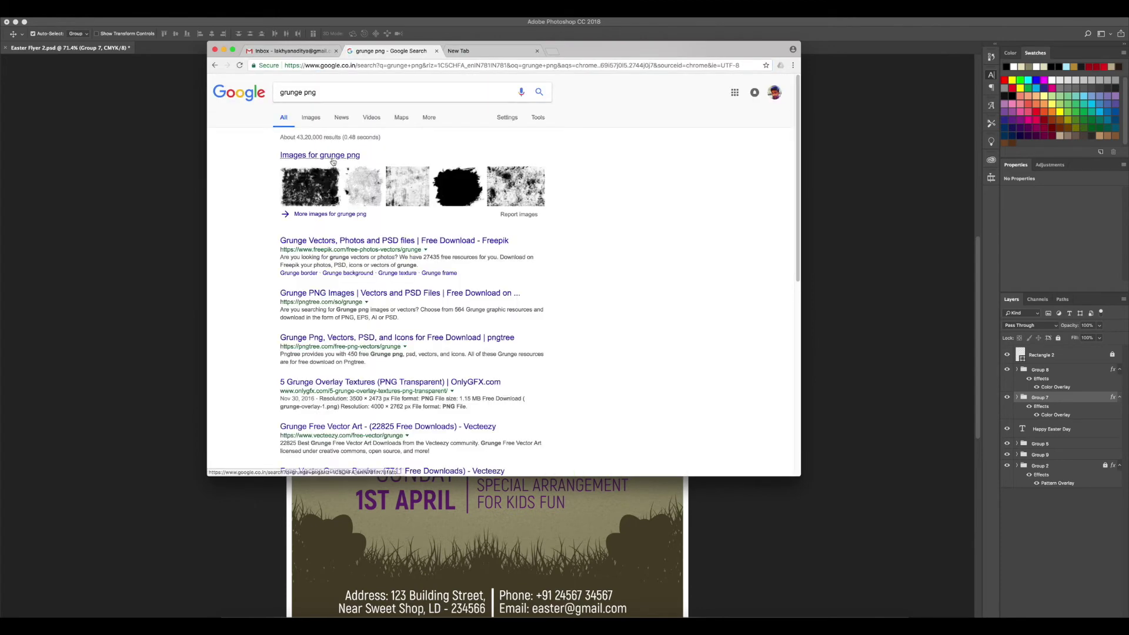
pyautogui.click(332, 158)
# - Browse the grunge results, previewing brush-stroke banners until choosing one
pyautogui.scroll(-5, 366, 316)
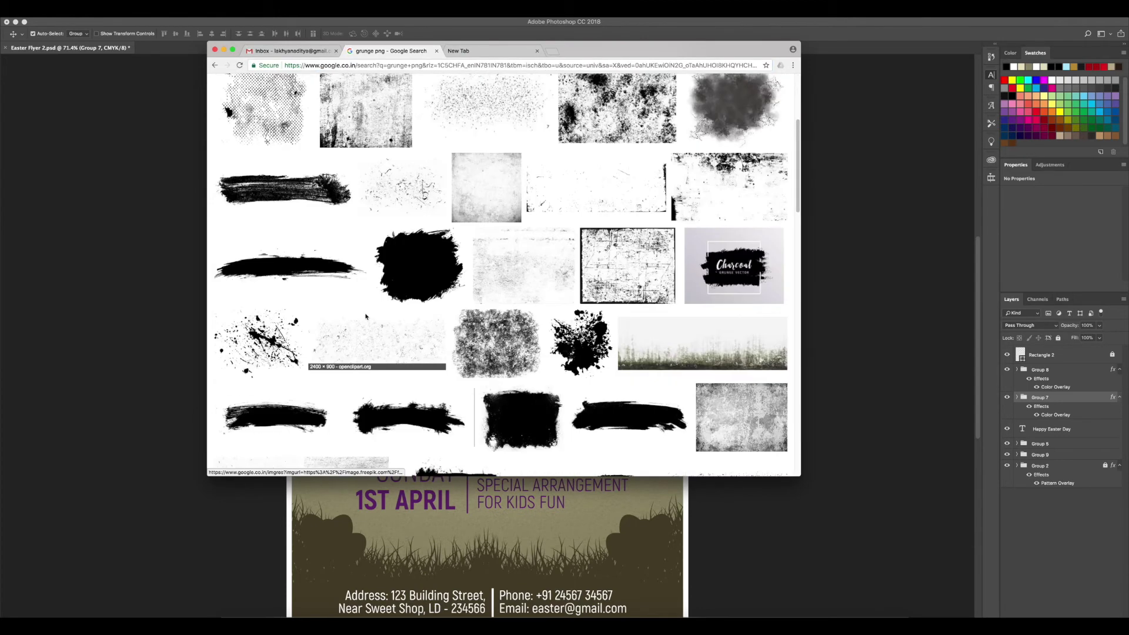
pyautogui.click(301, 415)
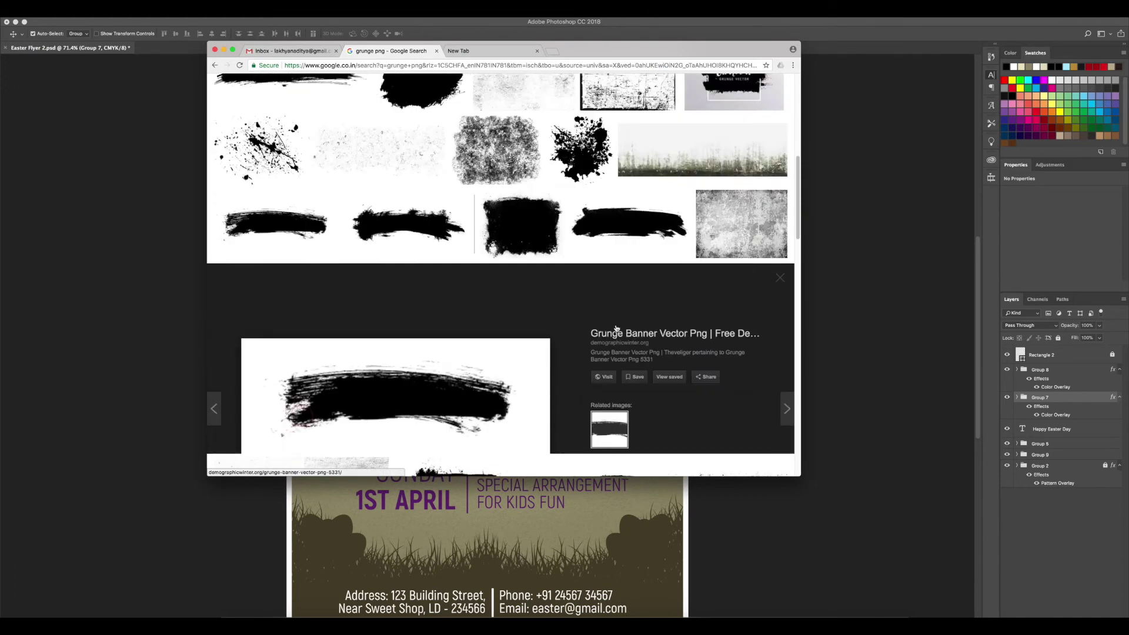
pyautogui.scroll(1, 457, 300)
pyautogui.scroll(1, 457, 298)
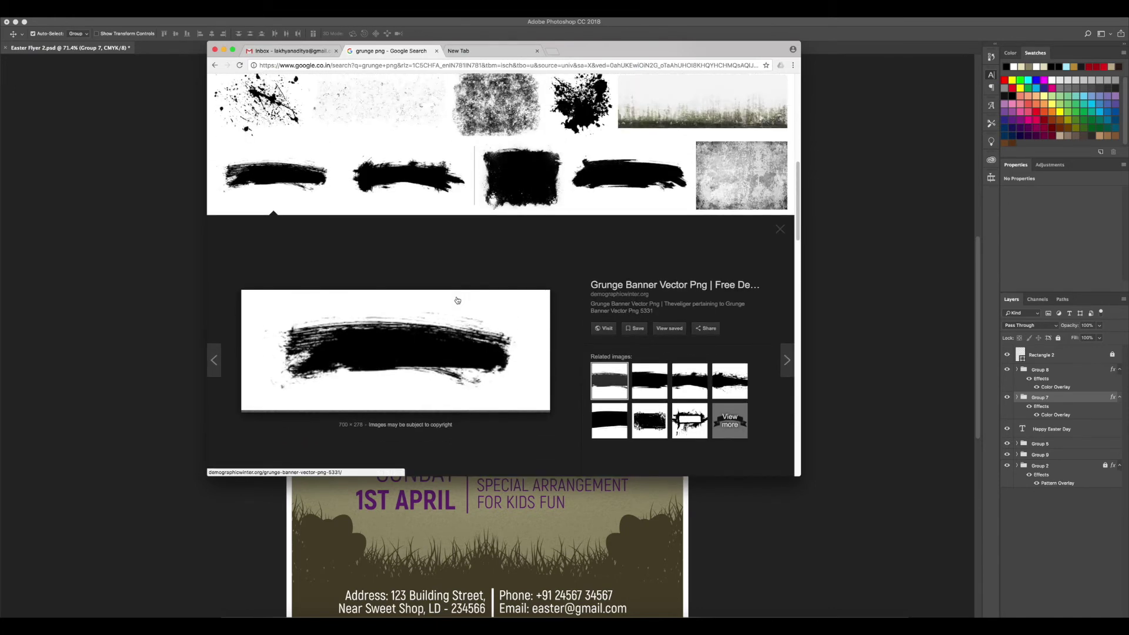
pyautogui.scroll(1, 457, 299)
pyautogui.click(424, 220)
pyautogui.scroll(3, 468, 262)
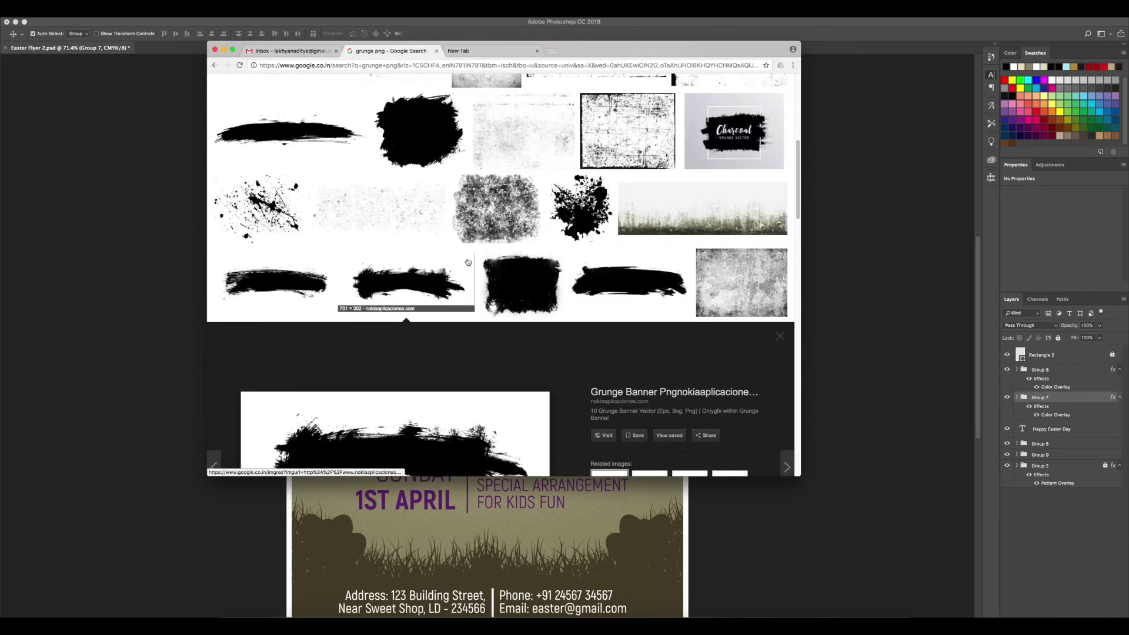
pyautogui.click(649, 327)
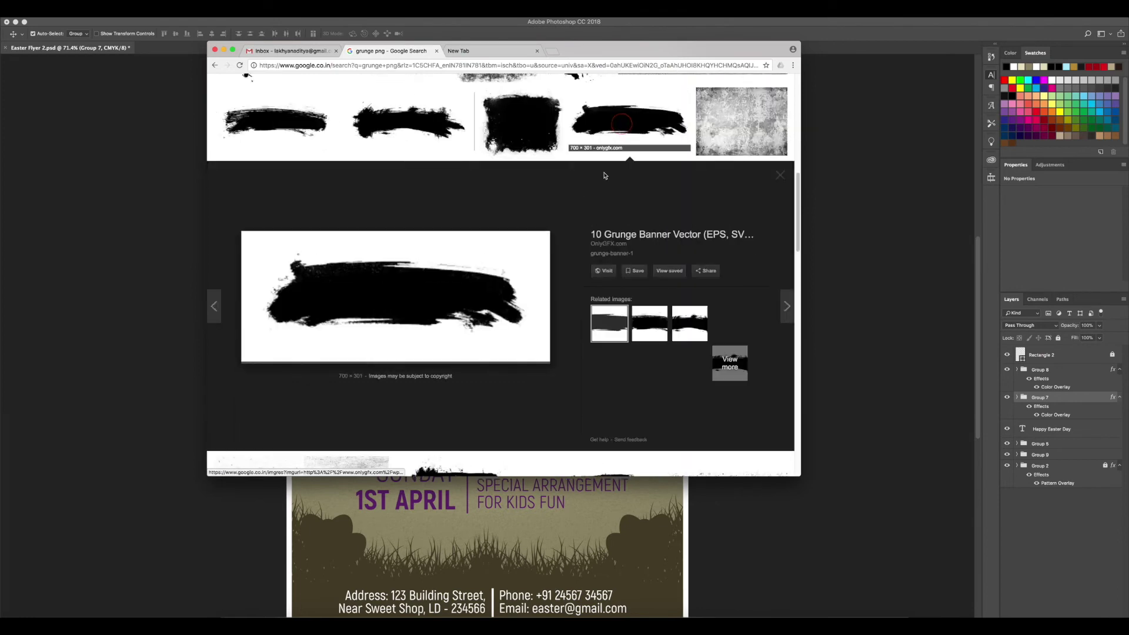
pyautogui.scroll(-3, 558, 294)
pyautogui.click(560, 307)
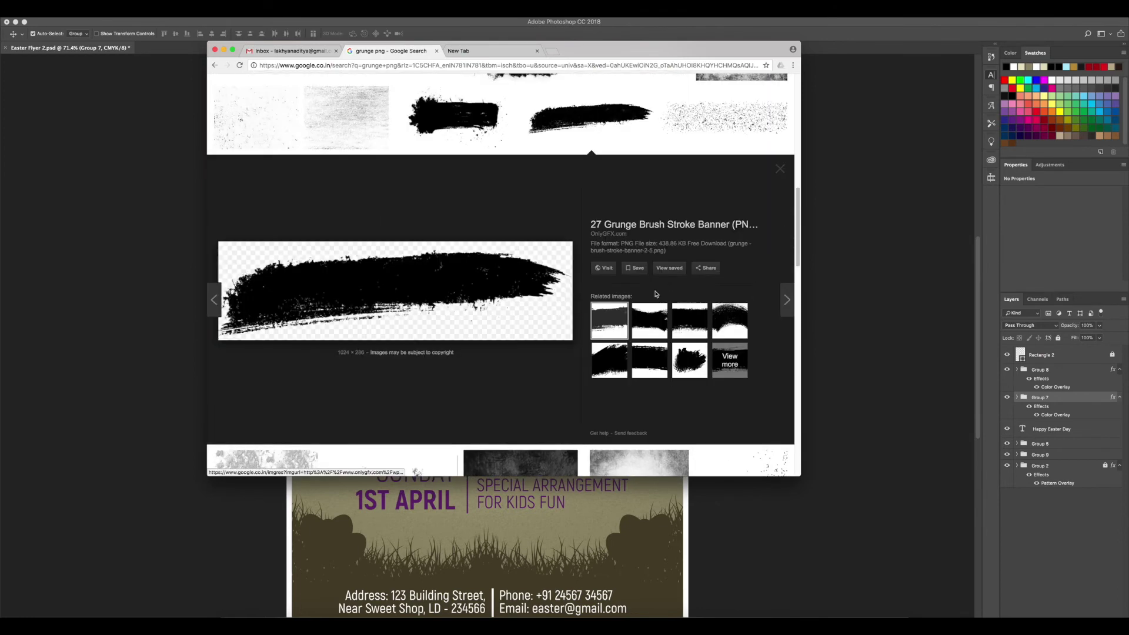
# - Copy the black brush-stroke banner image and paste it into the flyer
pyautogui.rightClick(477, 294)
pyautogui.click(494, 368)
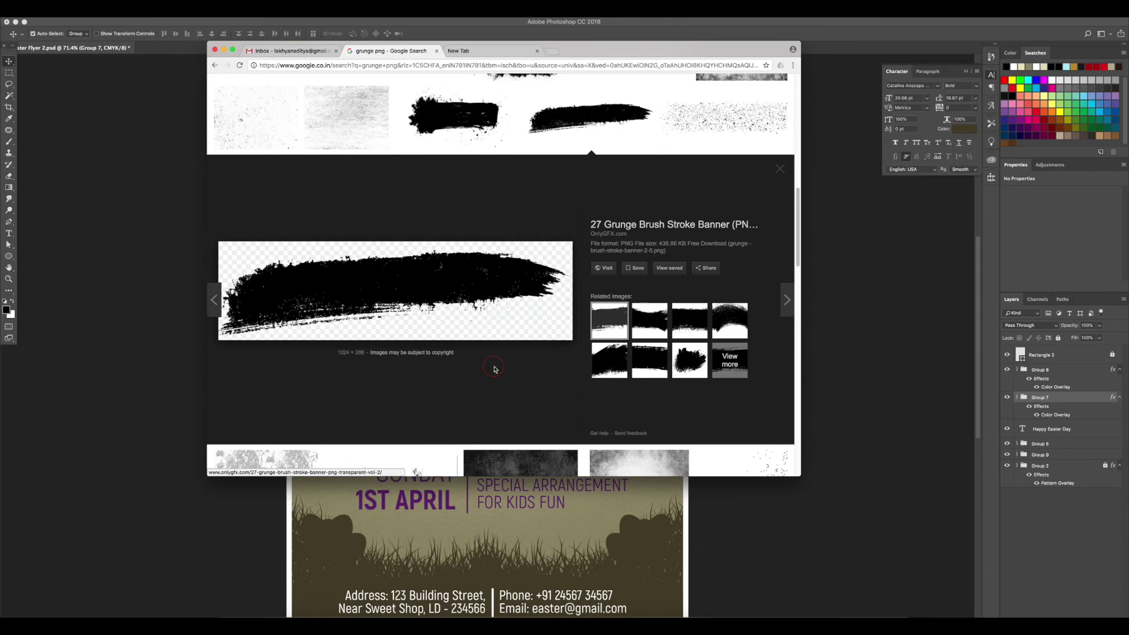
pyautogui.press('super+Tab')
pyautogui.press('super+v')
pyautogui.rightClick(1040, 401)
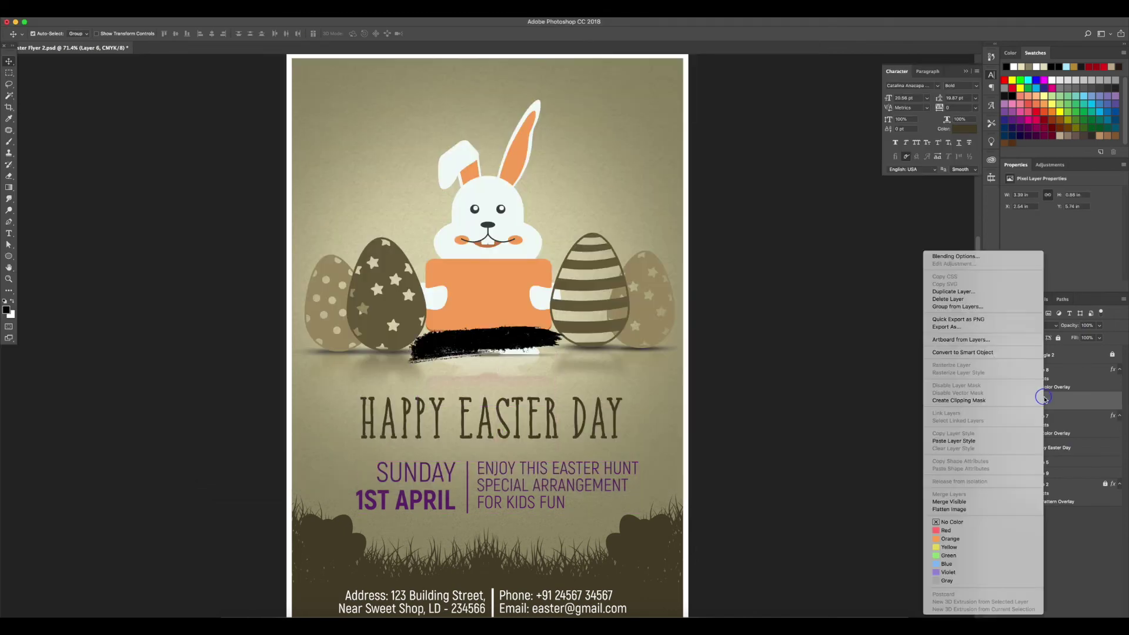
# - Make the stroke a smart object, scale it to about 167% over the headline, and stretch it
pyautogui.click(988, 354)
pyautogui.hotkey('ctrl', 't')
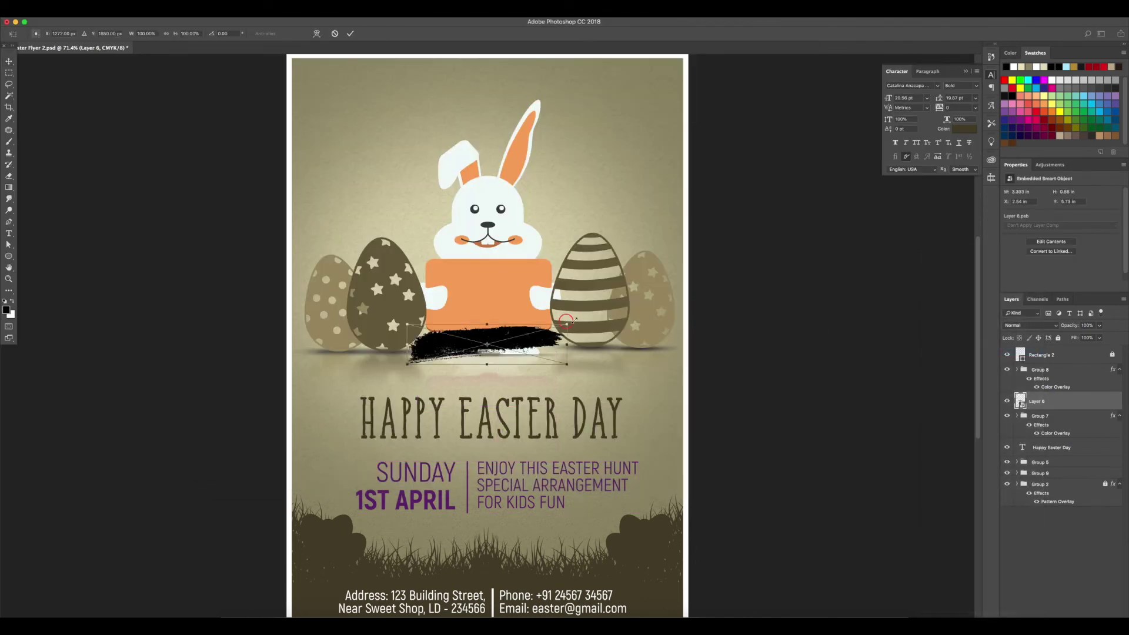
pyautogui.moveTo(566, 324); pyautogui.dragTo(620, 311)
pyautogui.moveTo(504, 344); pyautogui.dragTo(502, 395)
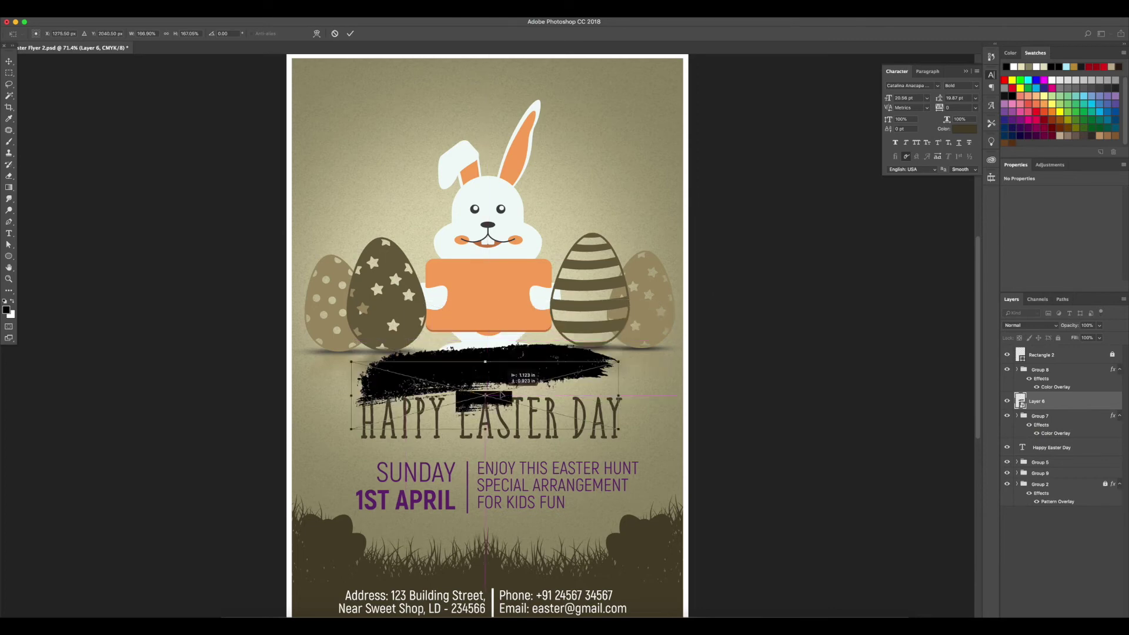
pyautogui.press('Return')
pyautogui.hotkey('ctrl', 't')
pyautogui.moveTo(614, 368); pyautogui.dragTo(653, 347)
pyautogui.press('Return')
# - Place a copy of the stroke just below and combine both strokes into one smart object
pyautogui.moveTo(559, 385)
pyautogui.mouseDown()
pyautogui.moveTo(560, 431)
pyautogui.moveTo(582, 403)
pyautogui.mouseUp()
pyautogui.keyDown('shift'); pyautogui.click(1084, 409); pyautogui.keyUp('shift')
pyautogui.rightClick(1085, 408)
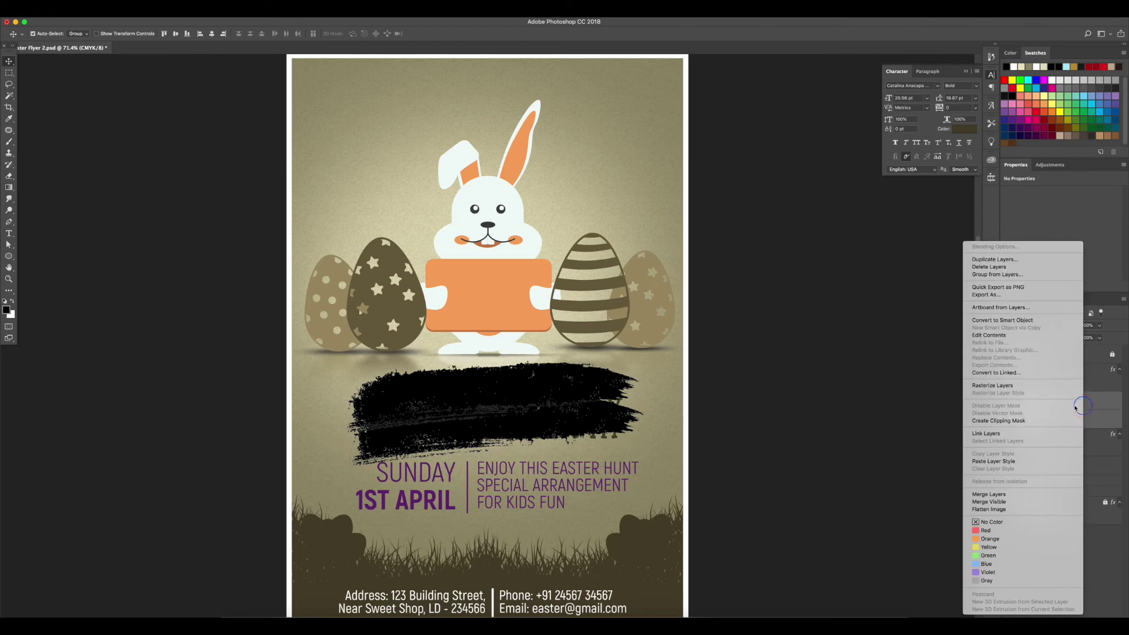
pyautogui.click(1009, 320)
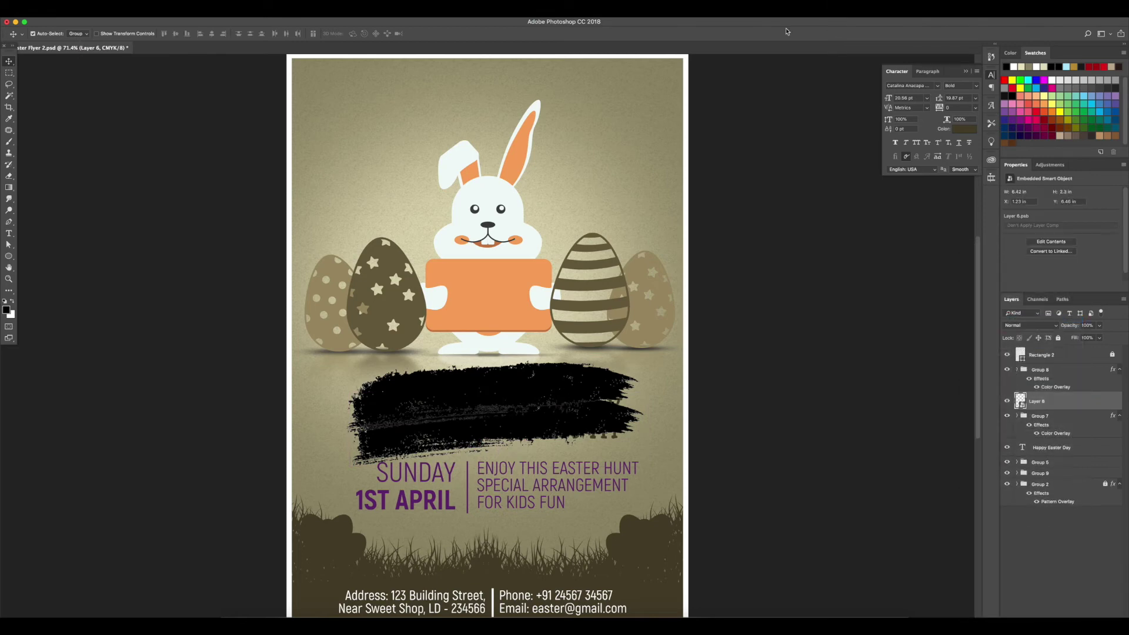
# - Search Google Images in Chrome for 'golden texture'
pyautogui.press('super+Tab')
pyautogui.click(432, 65)
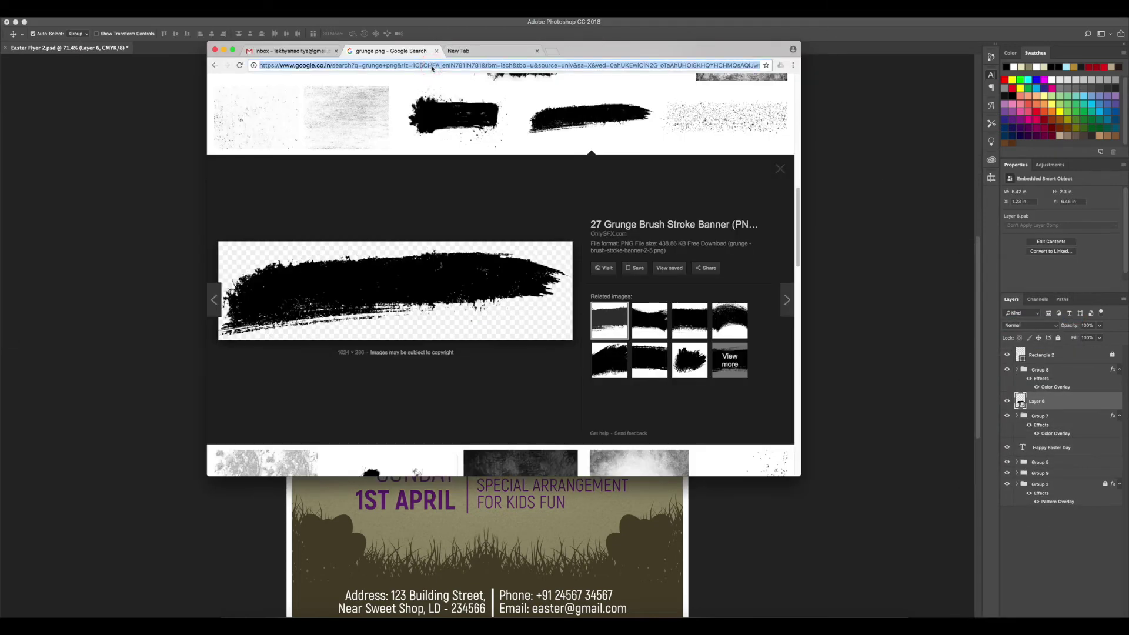
pyautogui.write('golen')
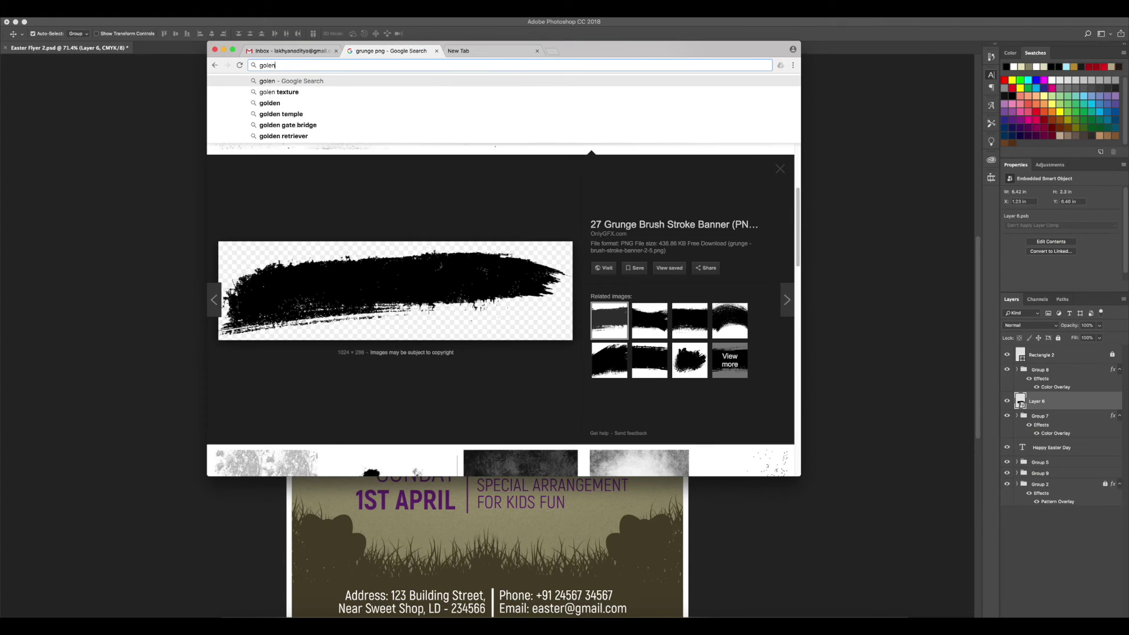
pyautogui.press('Down')
pyautogui.press('Return')
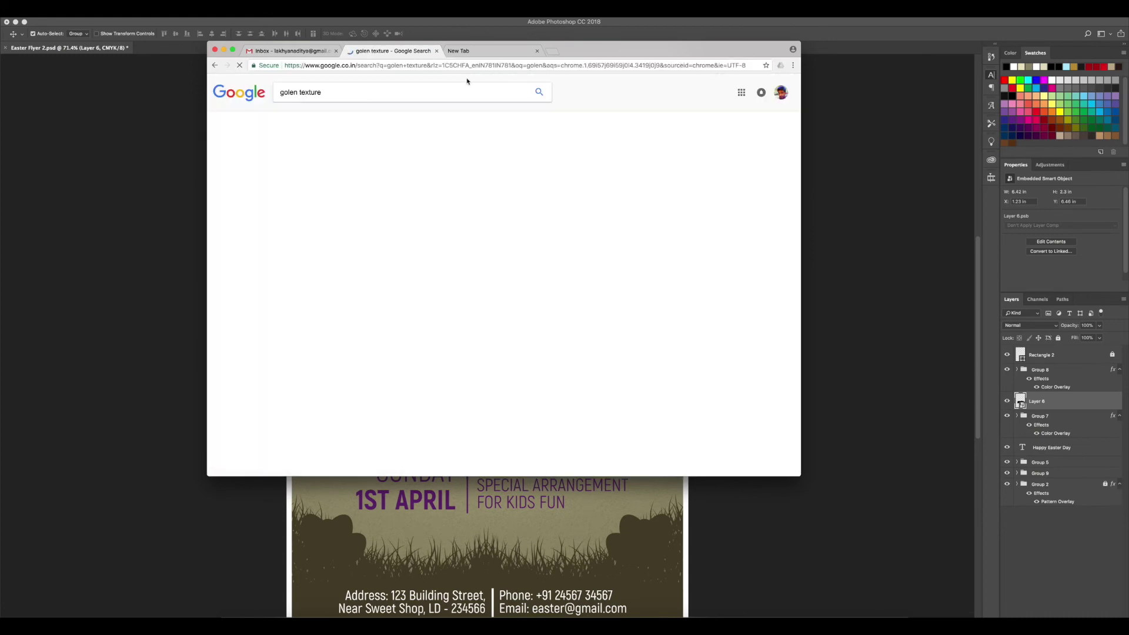
pyautogui.click(357, 158)
pyautogui.click(311, 118)
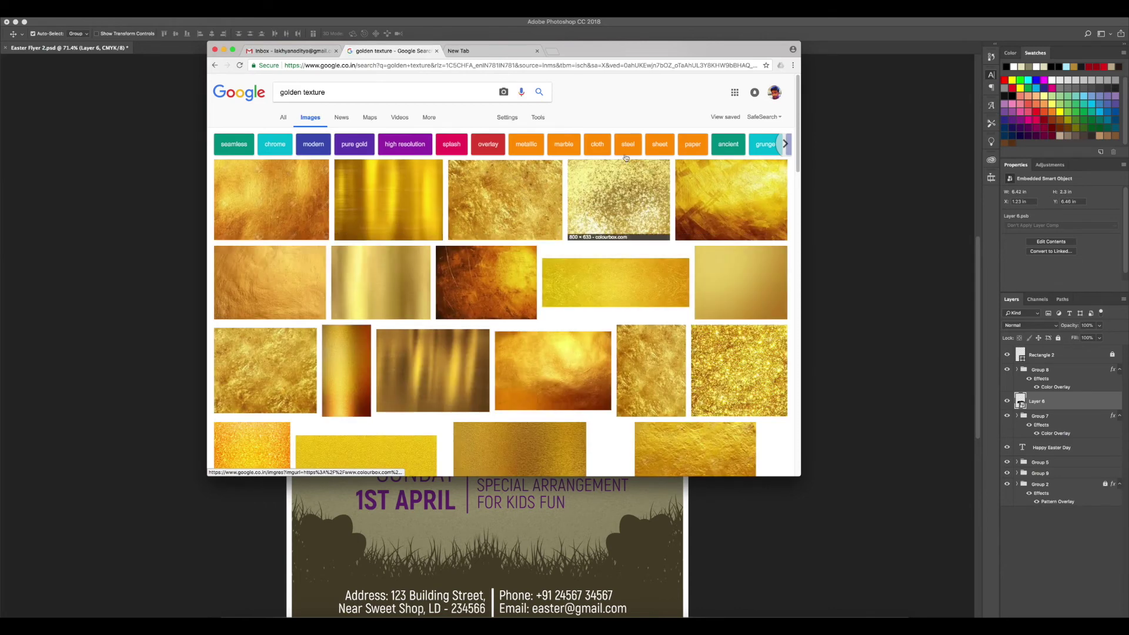
# - Preview several gold textures, settling on the scratched golden texture image
pyautogui.click(271, 222)
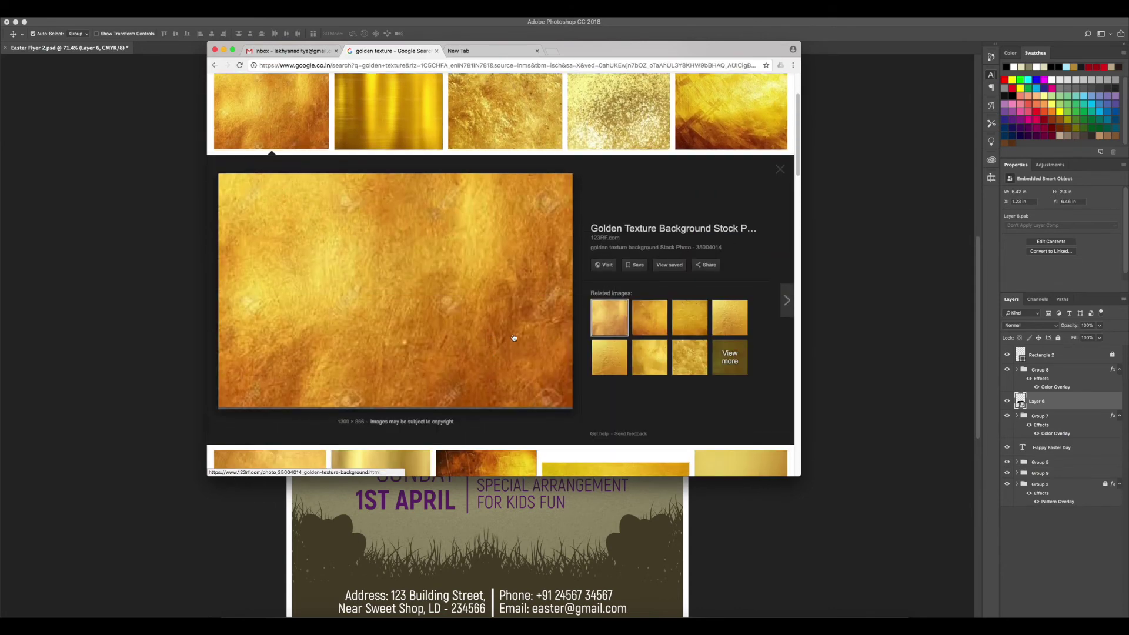
pyautogui.press('Escape')
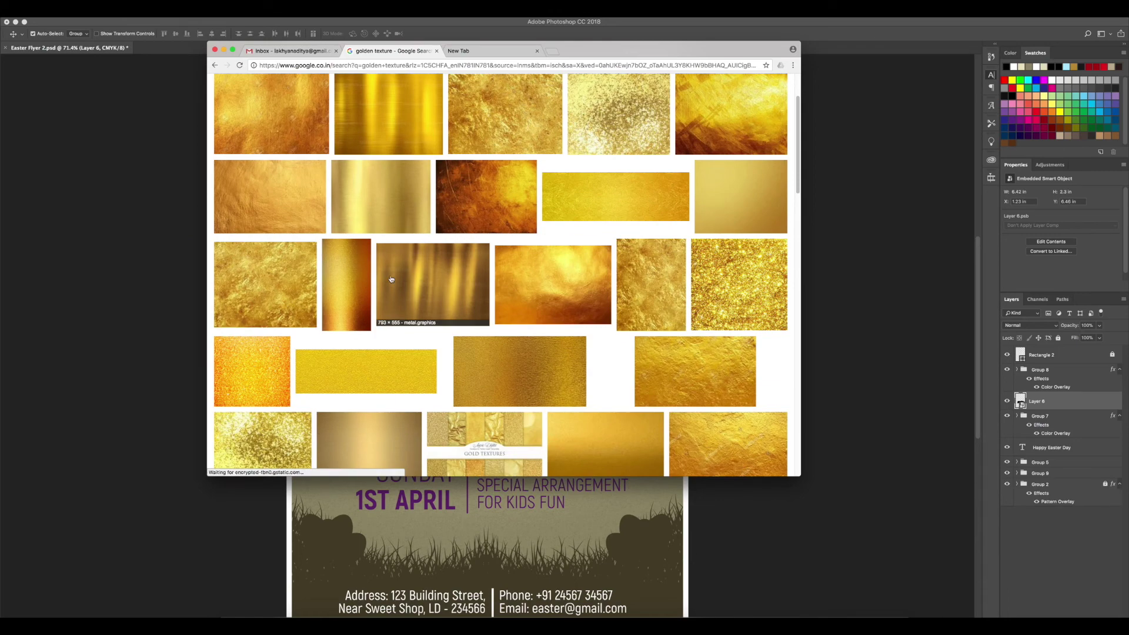
pyautogui.click(285, 305)
pyautogui.click(448, 140)
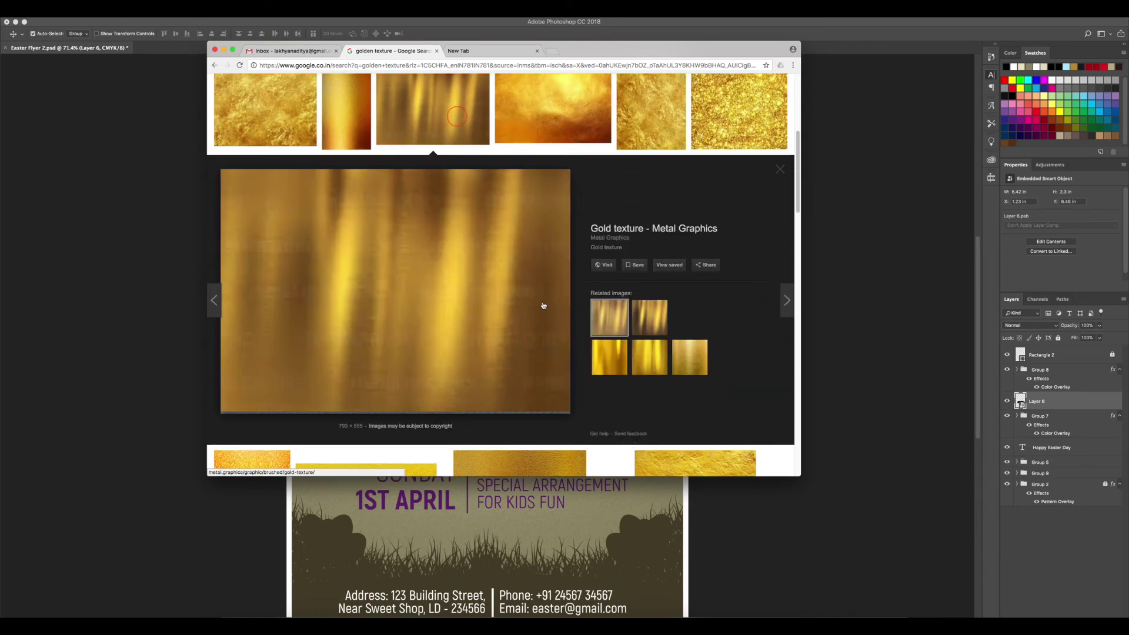
pyautogui.scroll(-3, 547, 313)
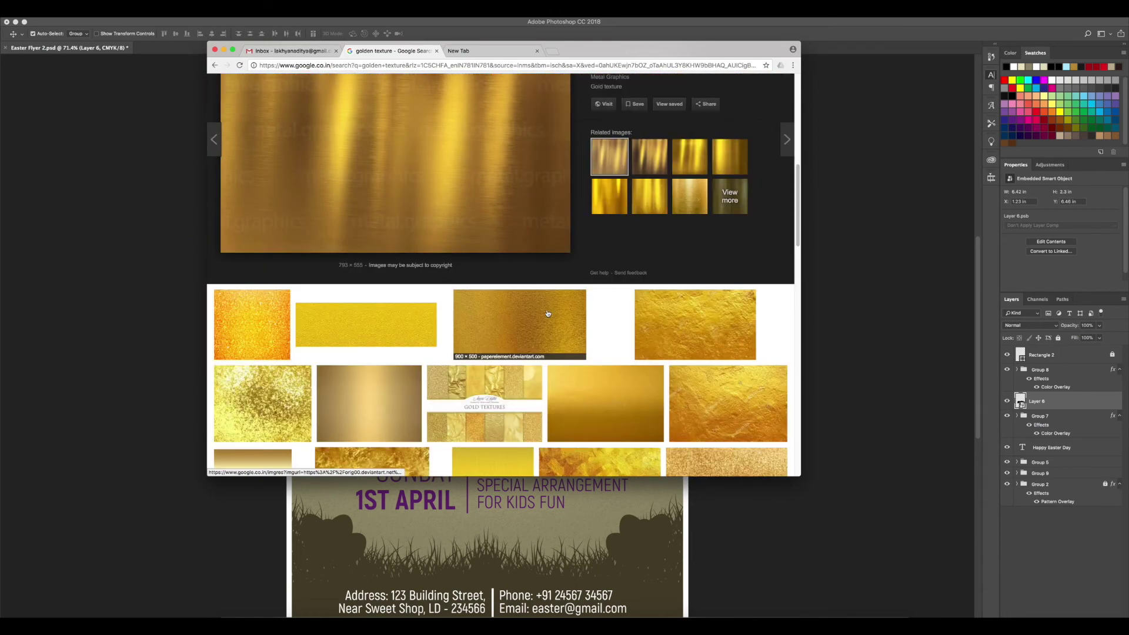
pyautogui.scroll(2, 548, 313)
pyautogui.scroll(3, 548, 312)
pyautogui.scroll(3, 547, 313)
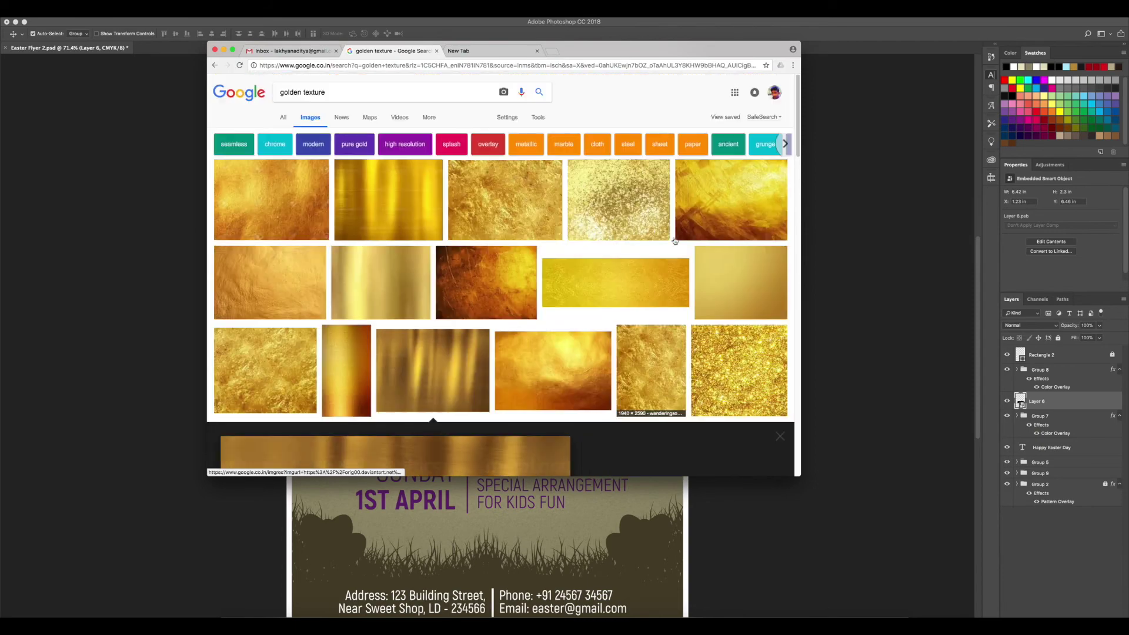
pyautogui.click(633, 217)
pyautogui.click(729, 114)
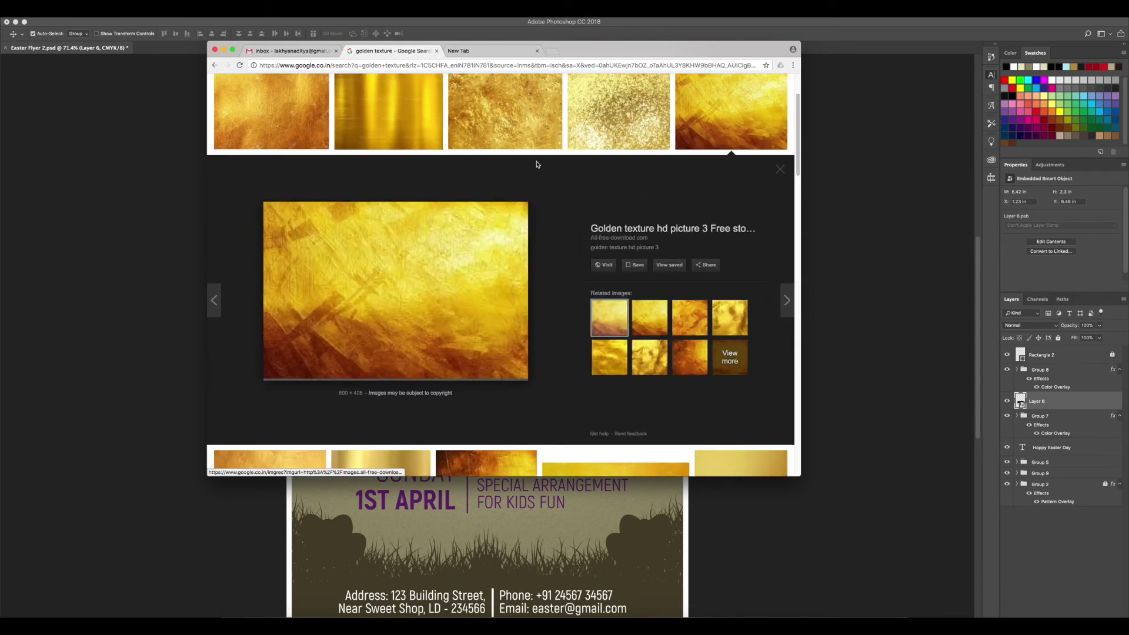
pyautogui.scroll(1, 471, 231)
# - Copy the scratched golden texture and paste it into the flyer
pyautogui.rightClick(437, 297)
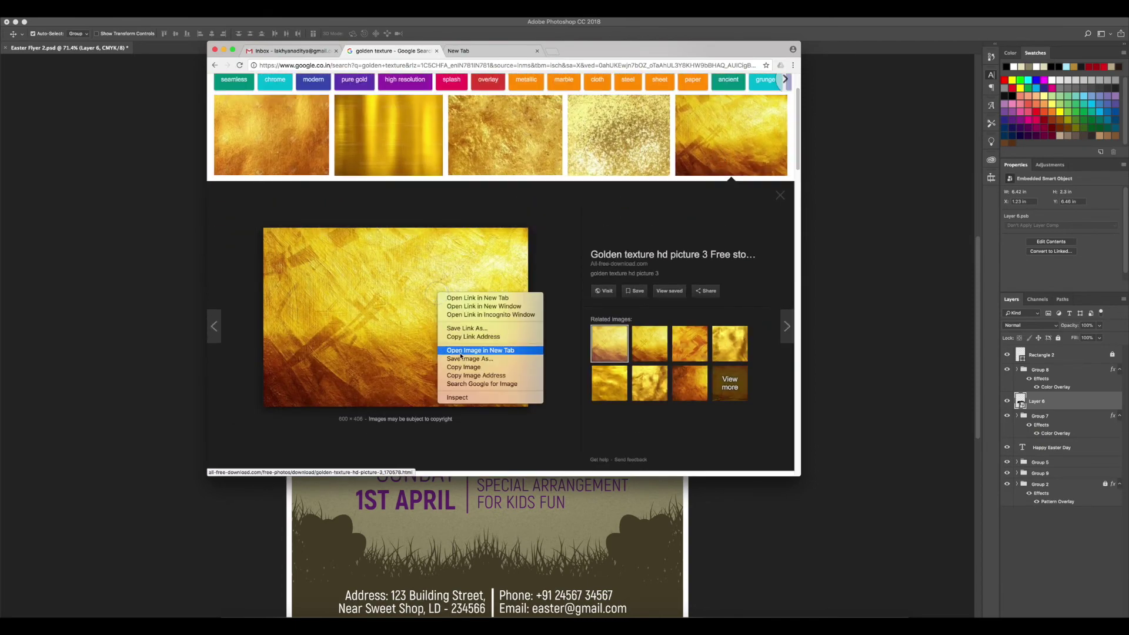
pyautogui.click(470, 368)
pyautogui.press('super+Tab')
pyautogui.hotkey('ctrl', 'v')
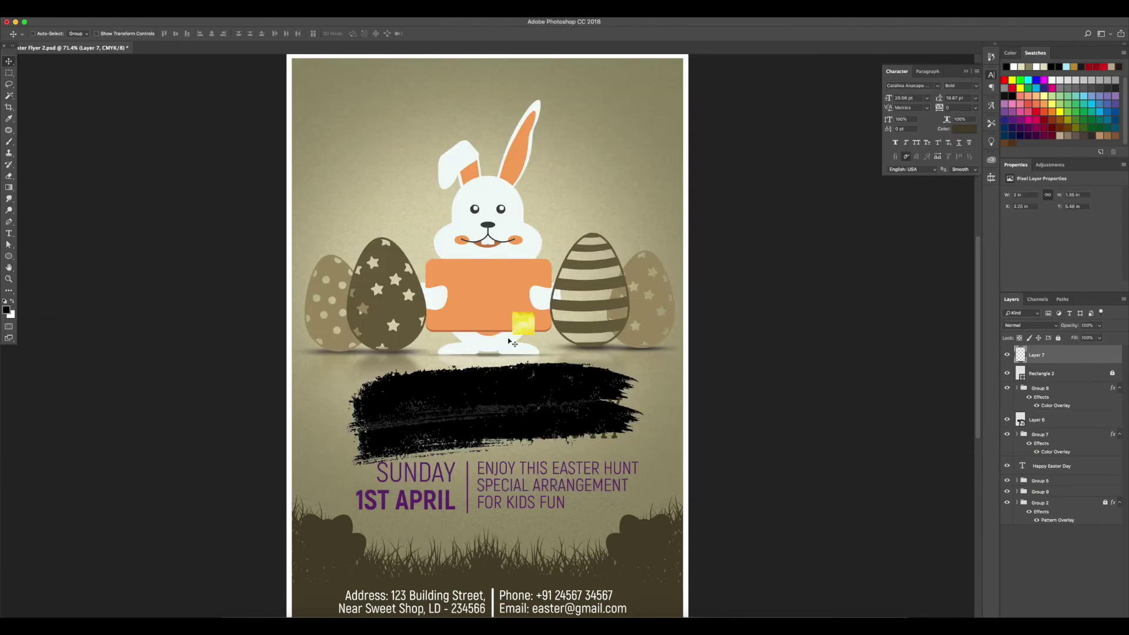
# - Scale and position the pasted golden texture over the black brush stroke
pyautogui.hotkey('ctrl', 't')
pyautogui.moveTo(470, 360); pyautogui.dragTo(446, 407)
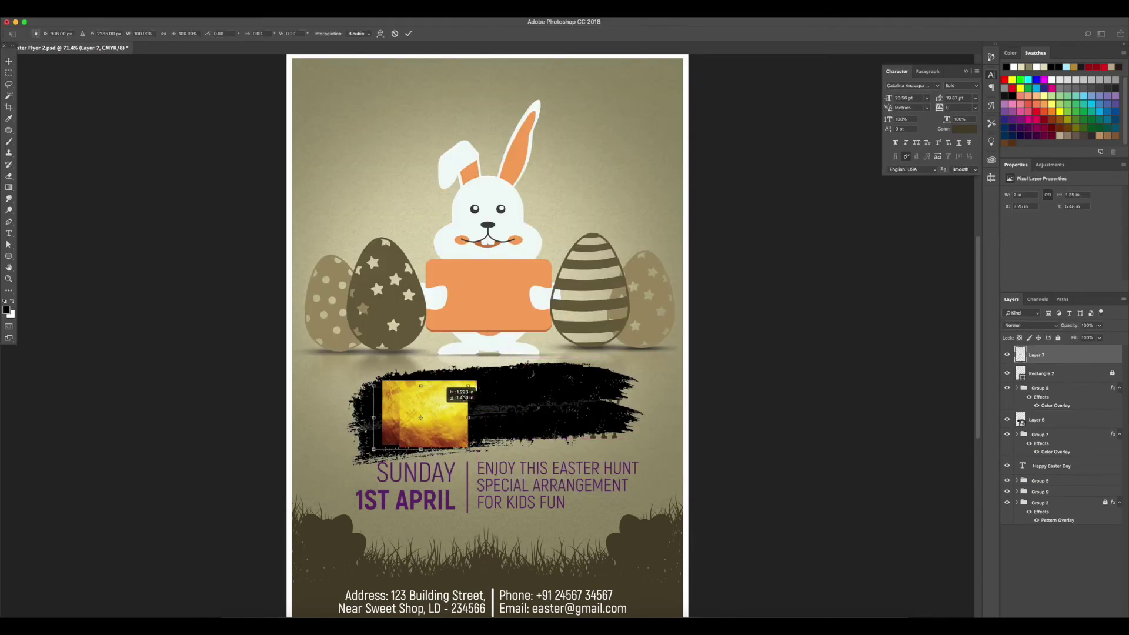
pyautogui.moveTo(487, 374); pyautogui.dragTo(514, 354)
pyautogui.moveTo(454, 400); pyautogui.dragTo(435, 410)
pyautogui.press('Return')
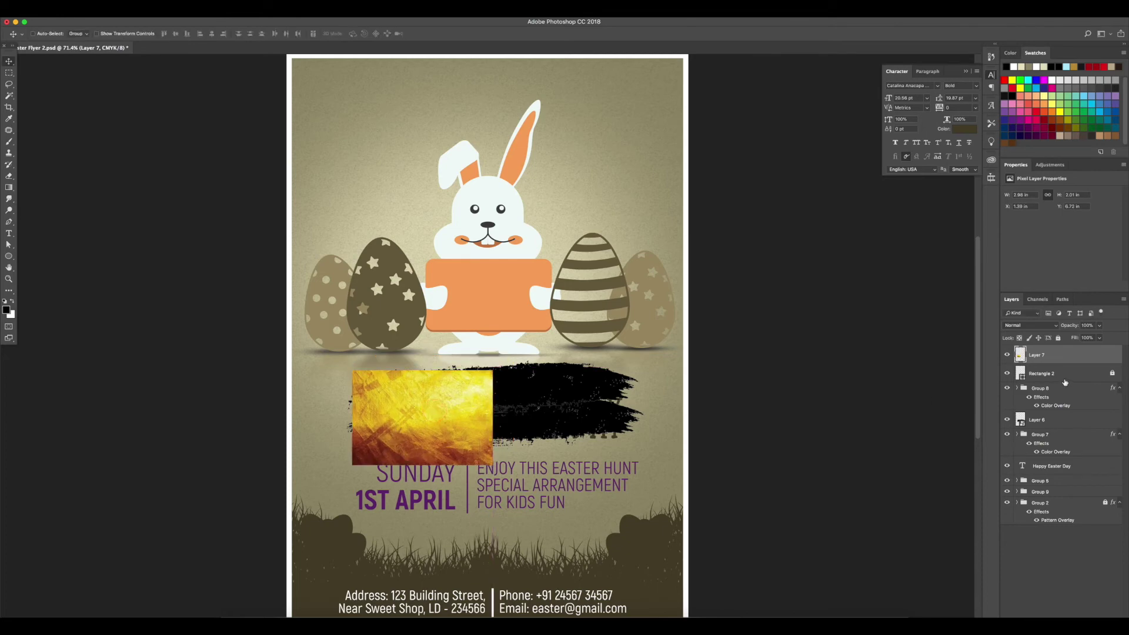
# - Duplicate the golden texture, flip the copy horizontally, and move it to the stroke's right side
pyautogui.hotkey('ctrl', 'j')
pyautogui.hotkey('ctrl', 't')
pyautogui.rightClick(495, 362)
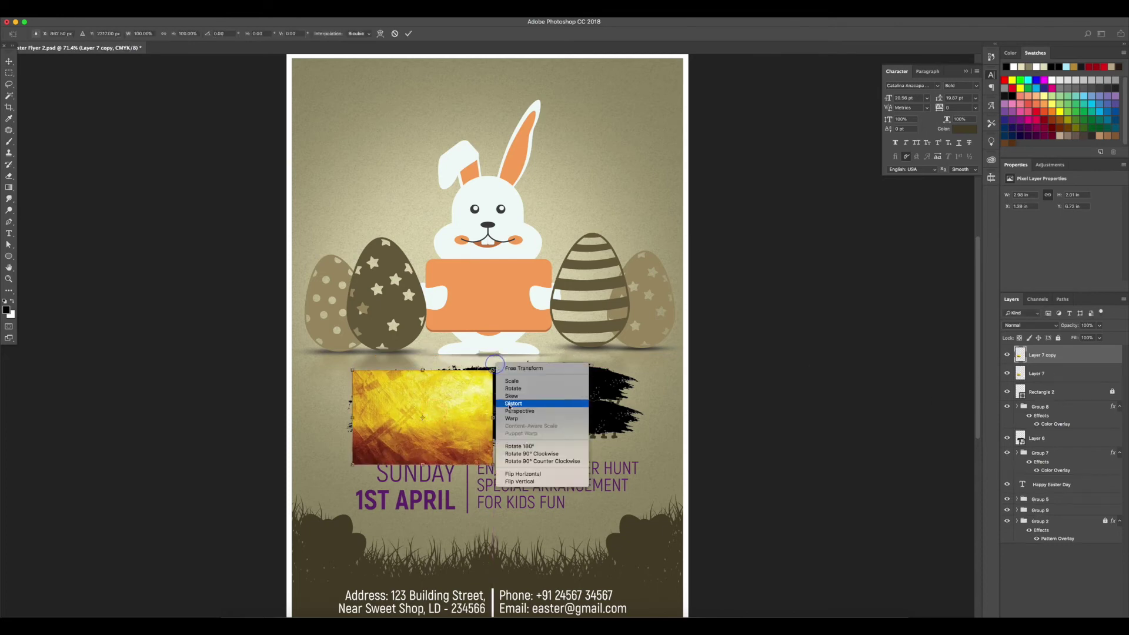
pyautogui.click(523, 474)
pyautogui.moveTo(460, 403); pyautogui.dragTo(600, 403)
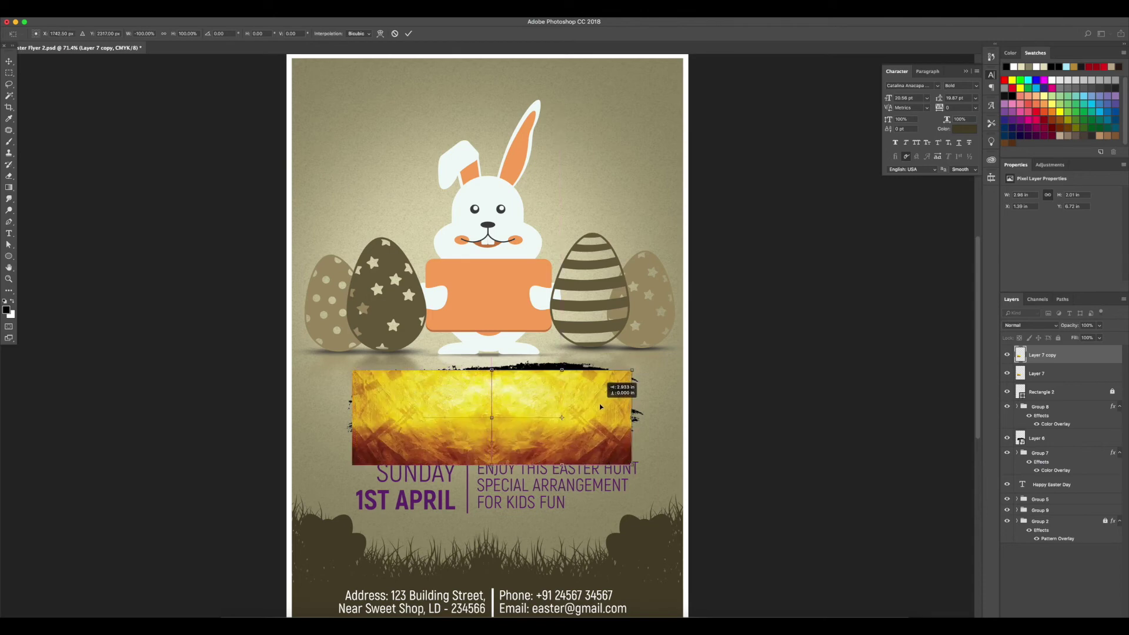
pyautogui.press('Return')
# - Combine both golden texture layers into one smart object and enlarge it to cover the stroke
pyautogui.keyDown('shift'); pyautogui.click(1071, 379); pyautogui.keyUp('shift')
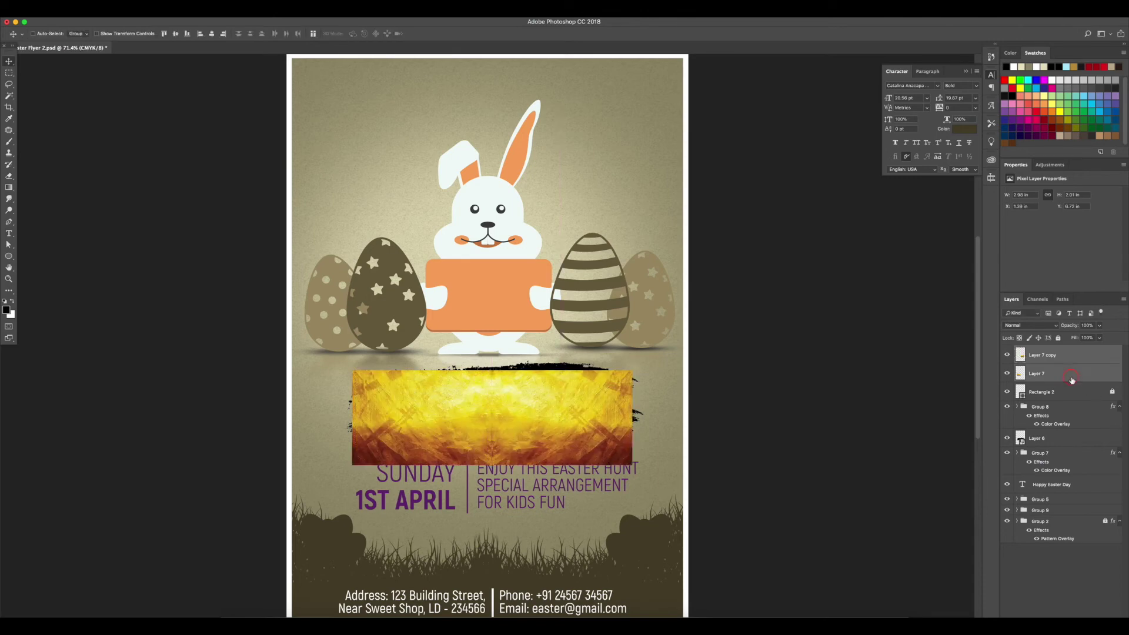
pyautogui.rightClick(1071, 379)
pyautogui.click(1038, 352)
pyautogui.hotkey('ctrl', 't')
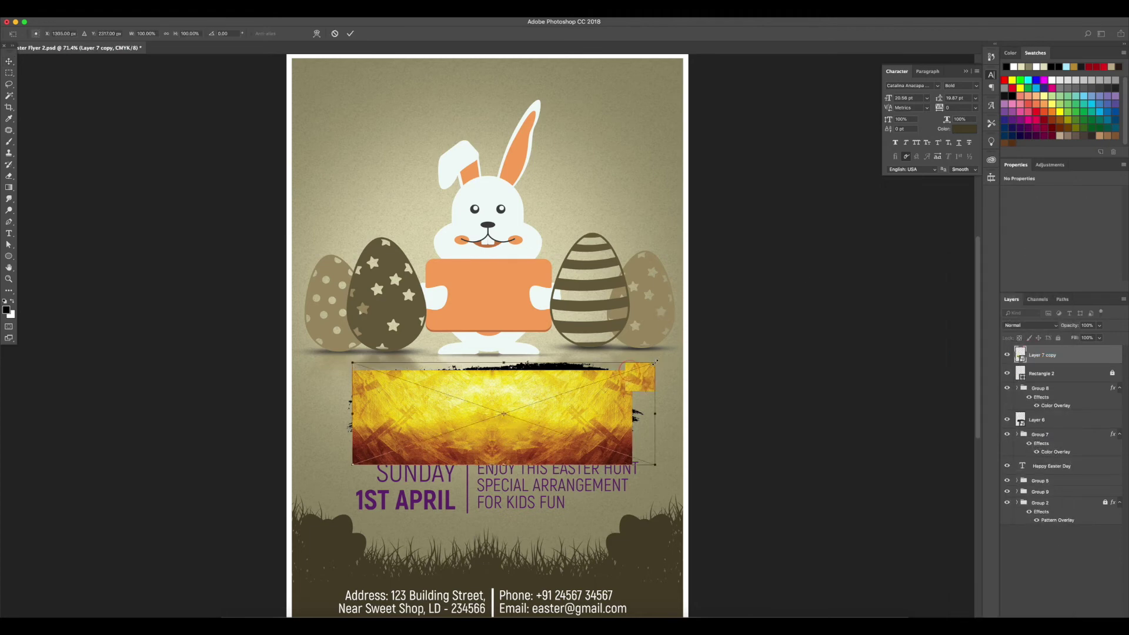
pyautogui.moveTo(629, 370); pyautogui.dragTo(644, 359)
pyautogui.press('Return')
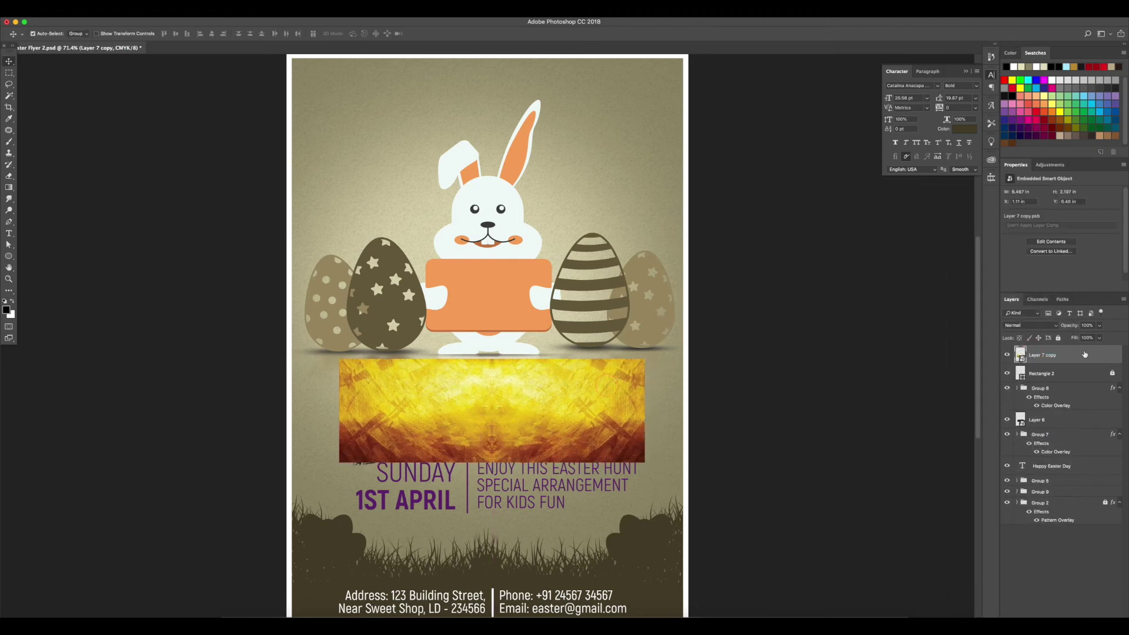
# - Place the golden texture just above the brush stroke layer and clip it to the stroke
pyautogui.hotkey('ctrl', '[')
pyautogui.hotkey('ctrl', '[')
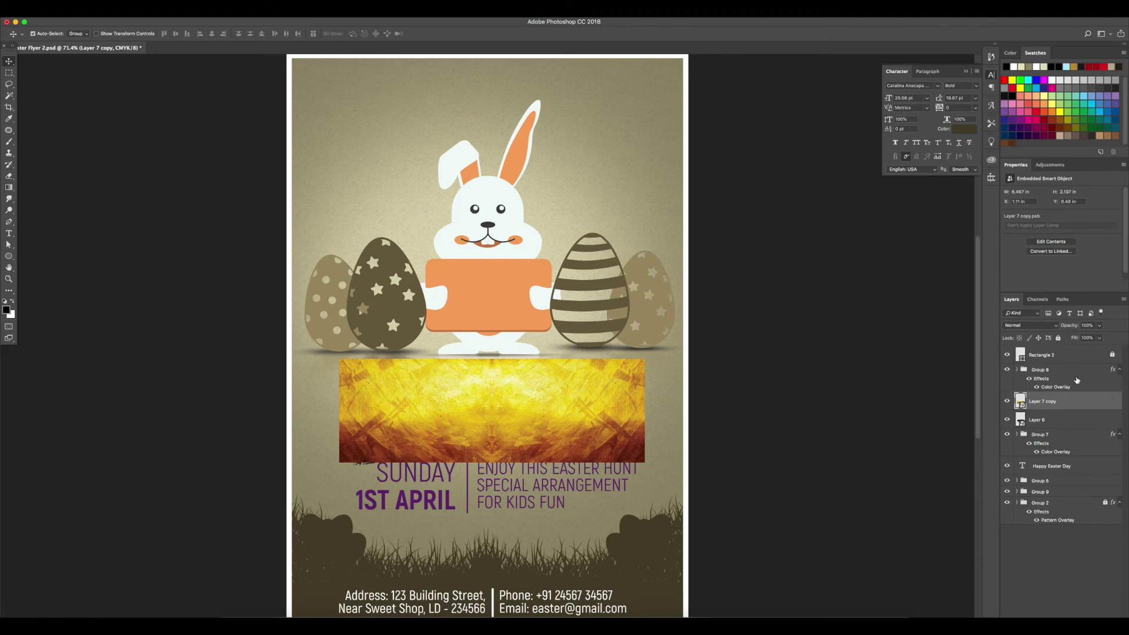
pyautogui.rightClick(1066, 400)
pyautogui.click(1000, 419)
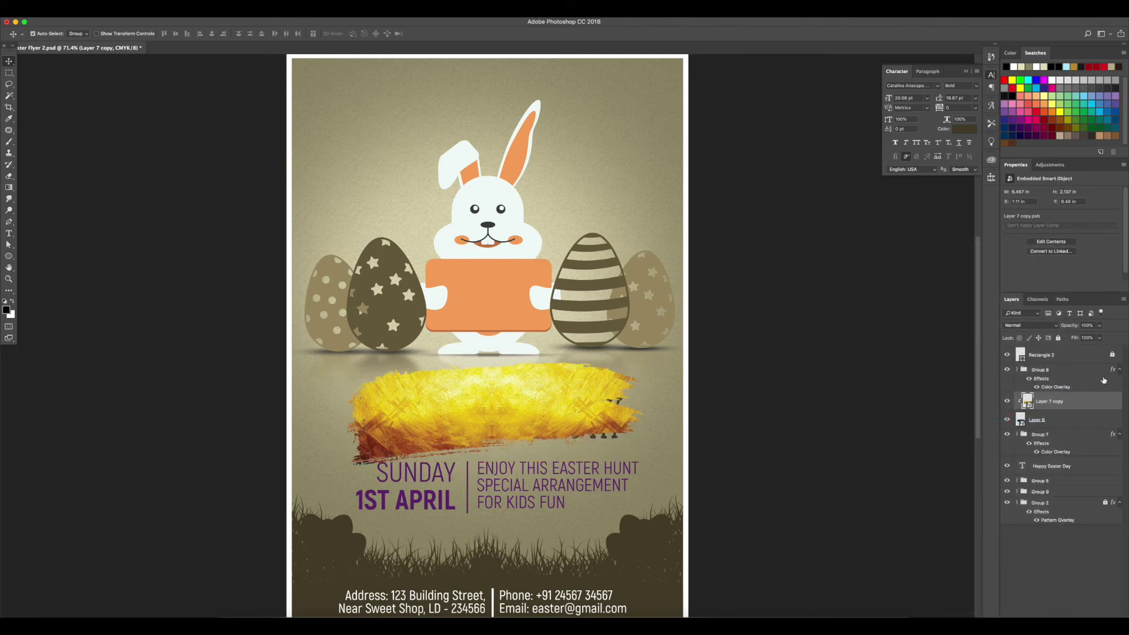
pyautogui.hotkey('shift', '-')
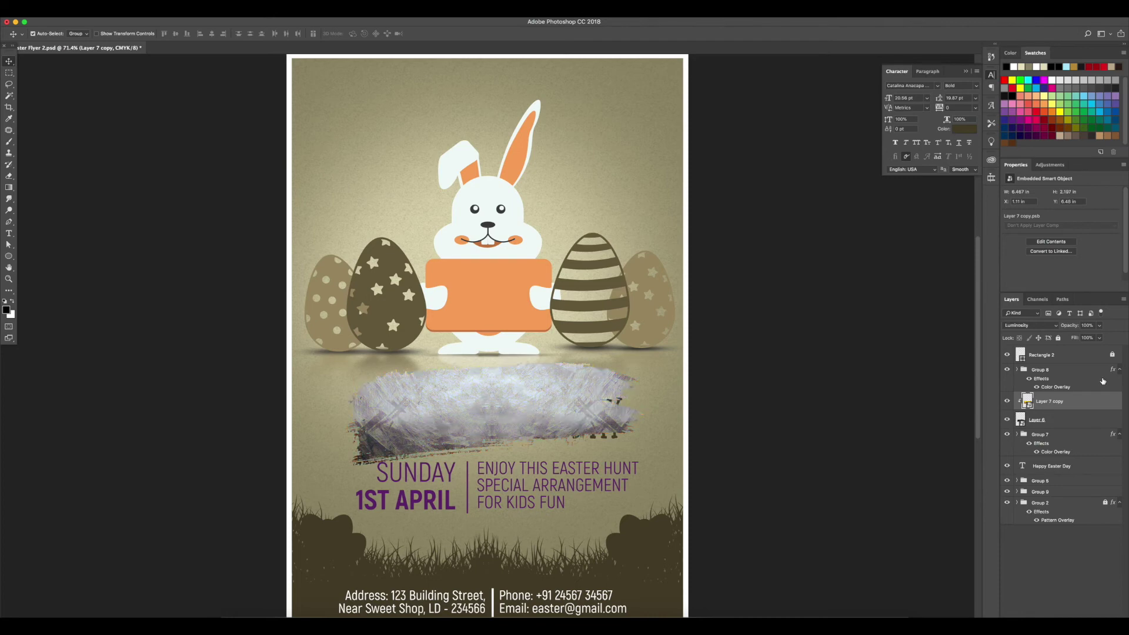
pyautogui.hotkey('shift', '-')
pyautogui.hotkey('shift', '-')
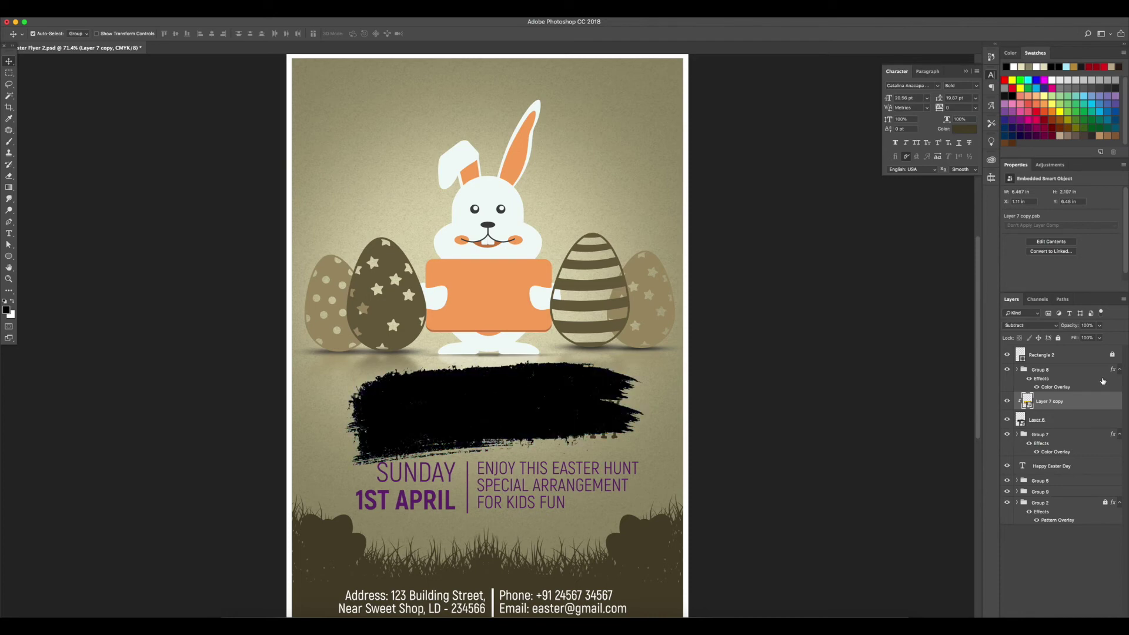
pyautogui.hotkey('shift', '-')
pyautogui.hotkey('shift', '-')
pyautogui.hotkey('shift', '-')
pyautogui.hotkey('shift', '-')
pyautogui.hotkey('shift', '-')
pyautogui.hotkey('shift', '-')
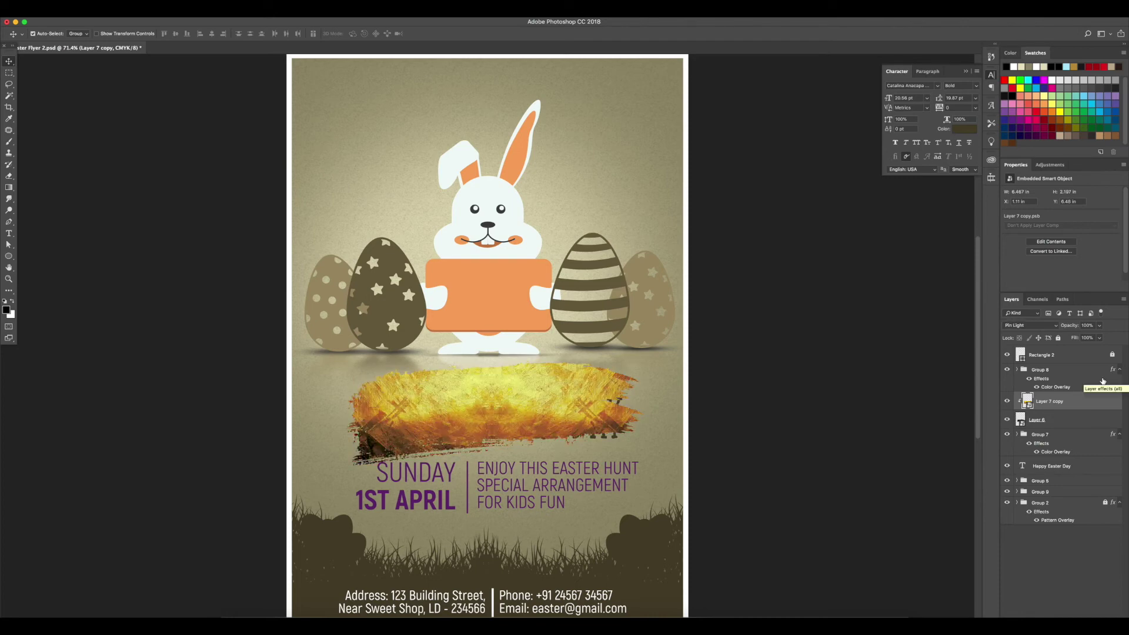
pyautogui.hotkey('shift', '-')
pyautogui.hotkey('shift', '-')
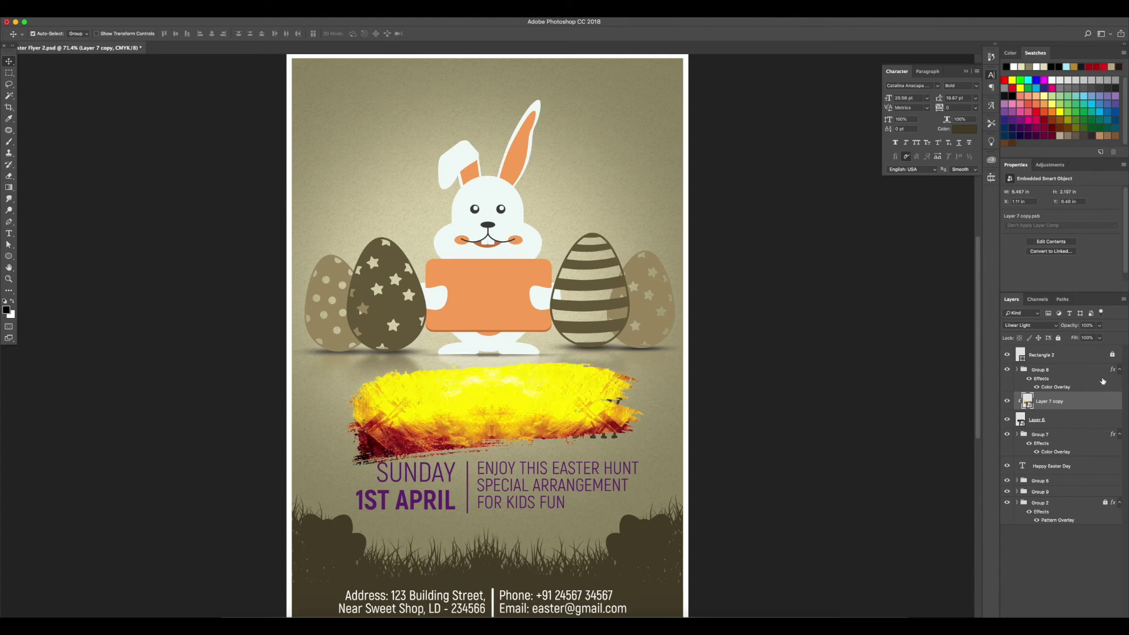
pyautogui.hotkey('shift', '-')
pyautogui.hotkey('shift', '-')
pyautogui.hotkey('shift', '-')
pyautogui.hotkey('shift', '-')
pyautogui.hotkey('shift', '+')
pyautogui.hotkey('shift', '+')
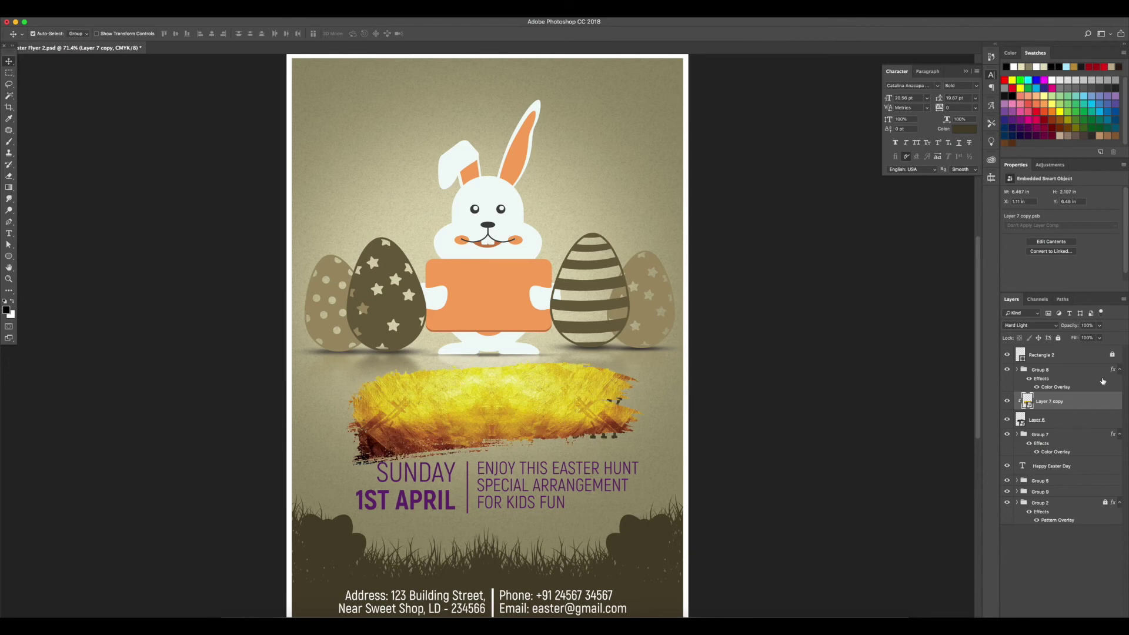
pyautogui.hotkey('shift', '+')
pyautogui.hotkey('shift', '+')
pyautogui.hotkey('shift', '+')
pyautogui.hotkey('shift', '+')
pyautogui.hotkey('shift', '-')
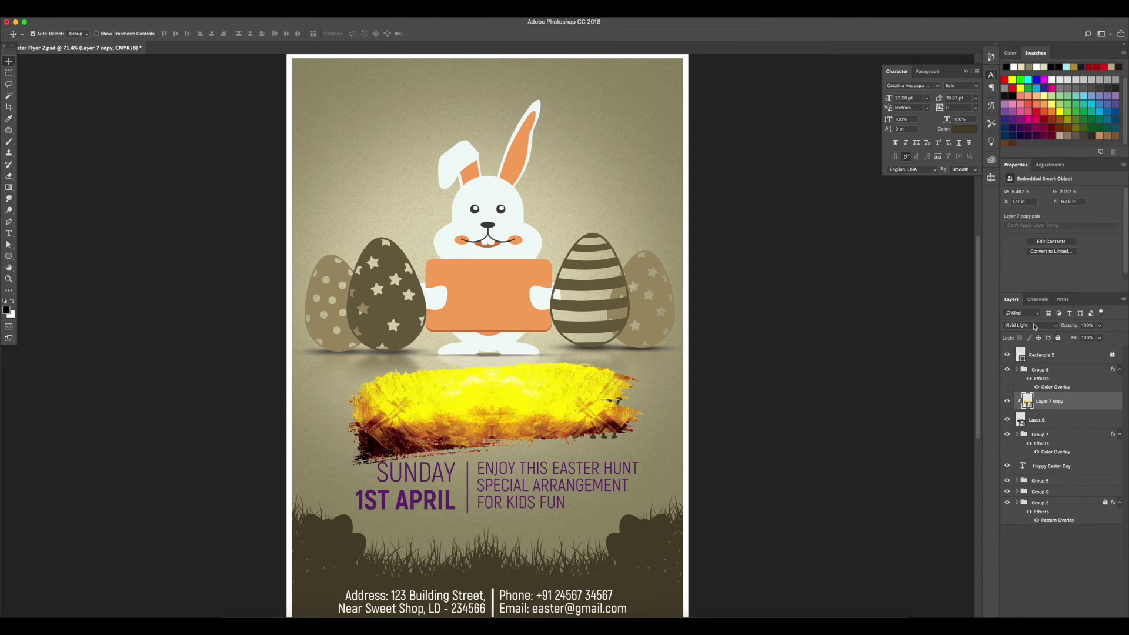
pyautogui.click(1035, 322)
pyautogui.click(1023, 210)
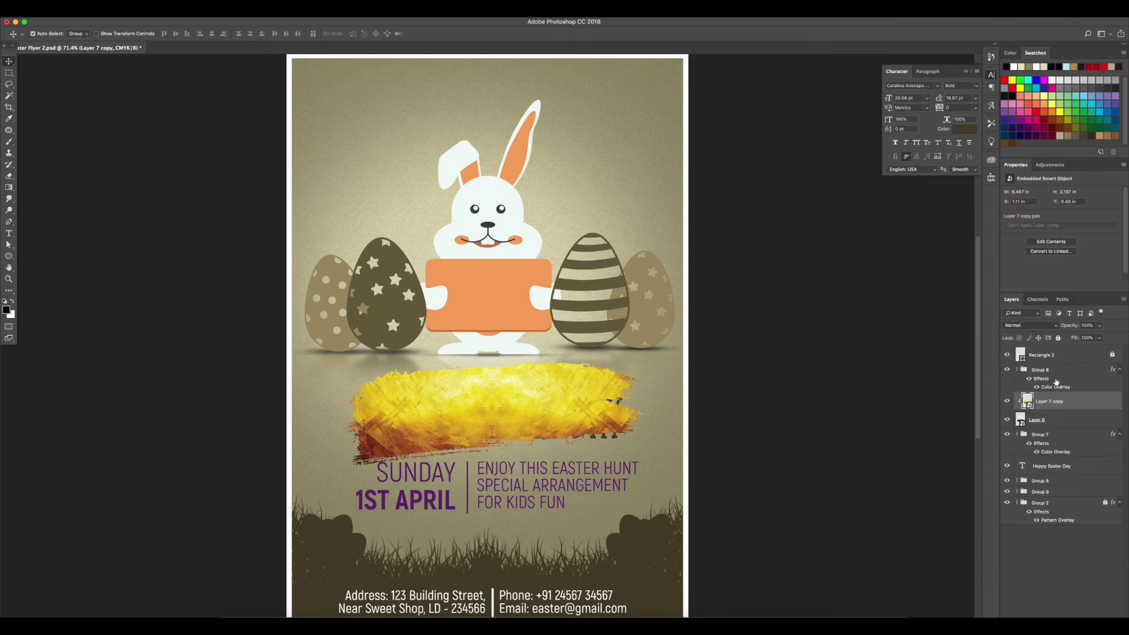
pyautogui.keyDown('shift'); pyautogui.click(1053, 421); pyautogui.keyUp('shift')
# - Group the gold texture with the brush stroke, move it below the heading, and tilt the Happy Easter Day heading upward
pyautogui.hotkey('ctrl', 'g')
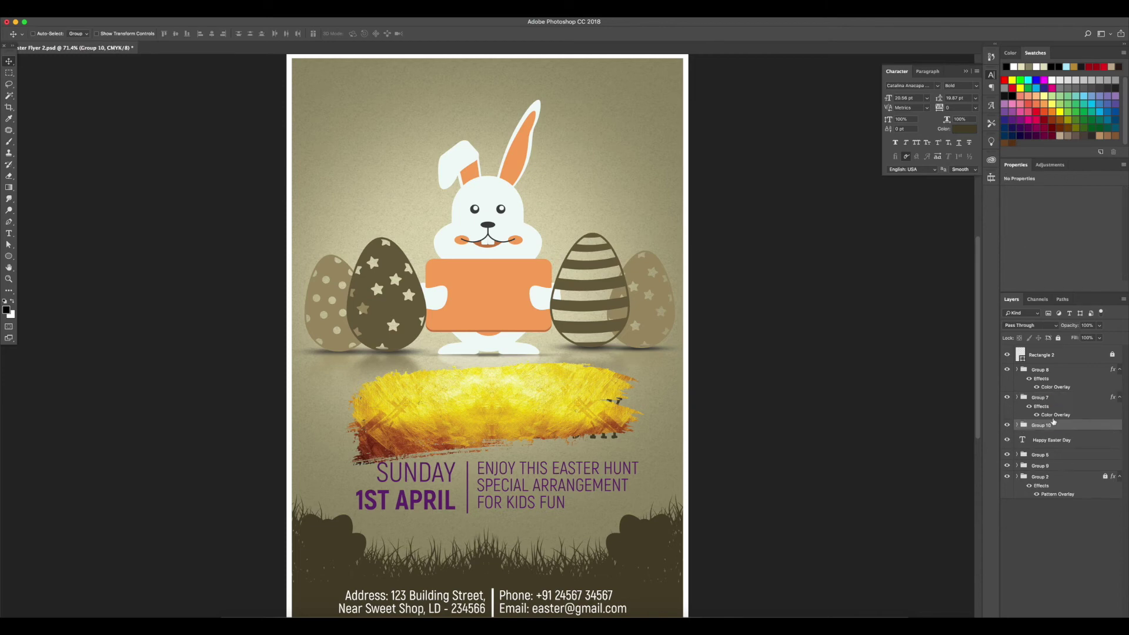
pyautogui.hotkey('ctrl', '[')
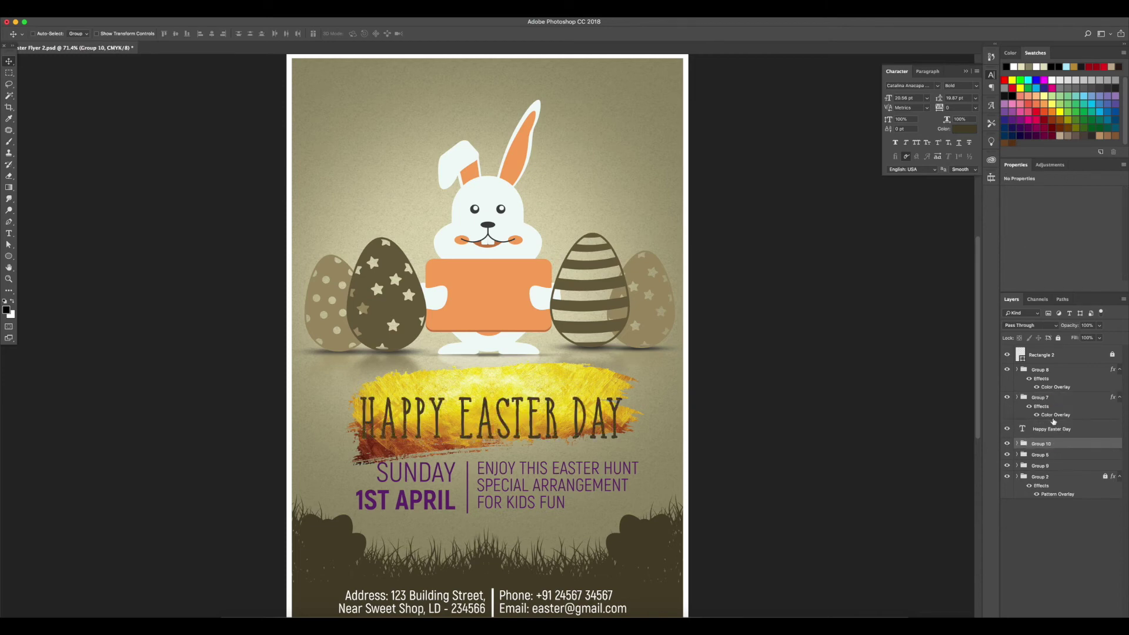
pyautogui.click(505, 416)
pyautogui.hotkey('ctrl', 't')
pyautogui.moveTo(625, 386); pyautogui.dragTo(626, 360)
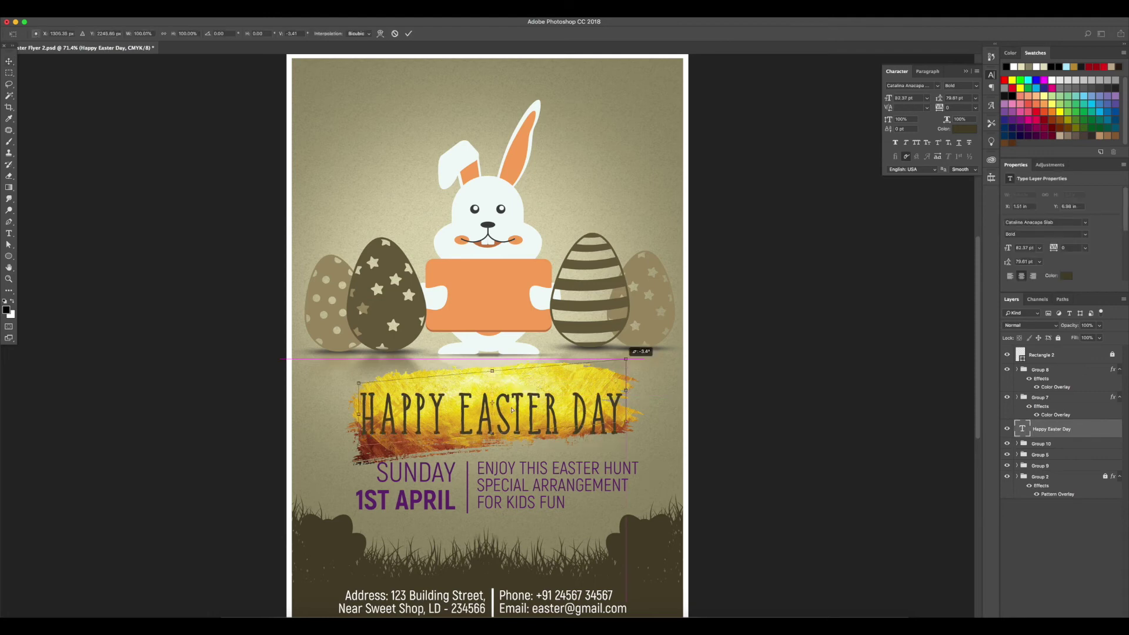
pyautogui.press('Return')
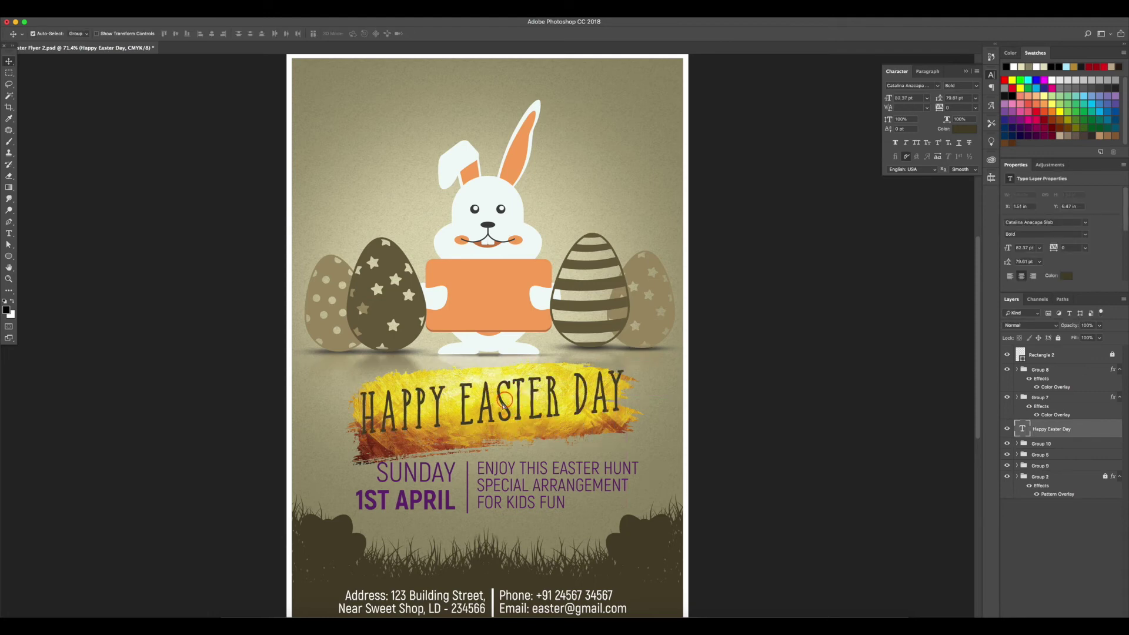
# - Set the Happy Easter Day heading to the SPACETHINK font in white
pyautogui.click(938, 86)
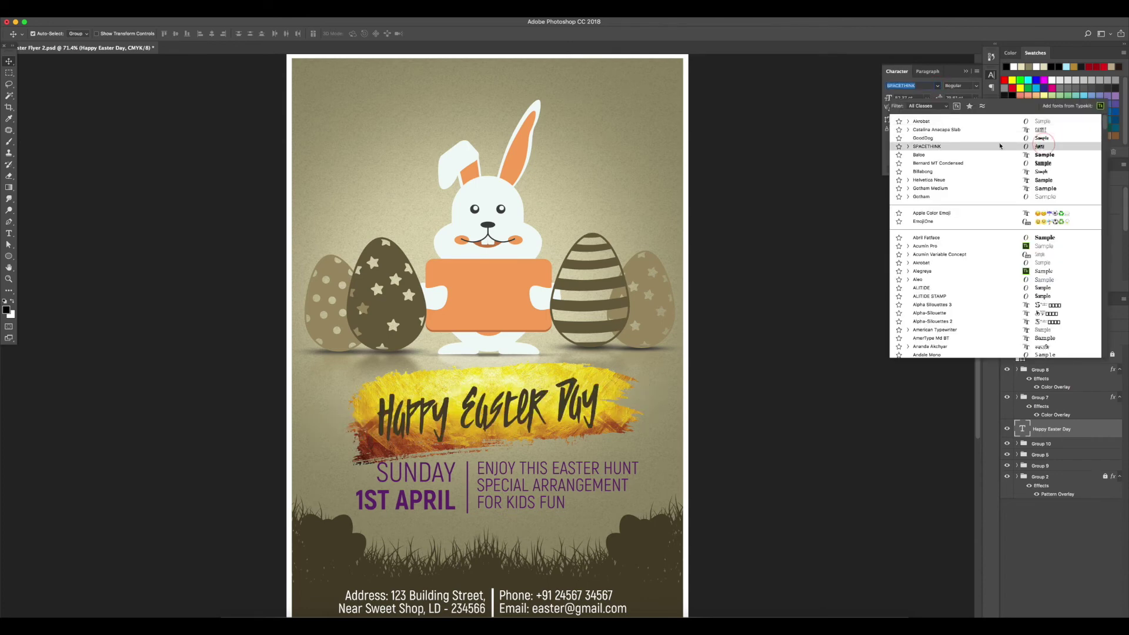
pyautogui.click(1045, 147)
pyautogui.moveTo(771, 383); pyautogui.dragTo(747, 366)
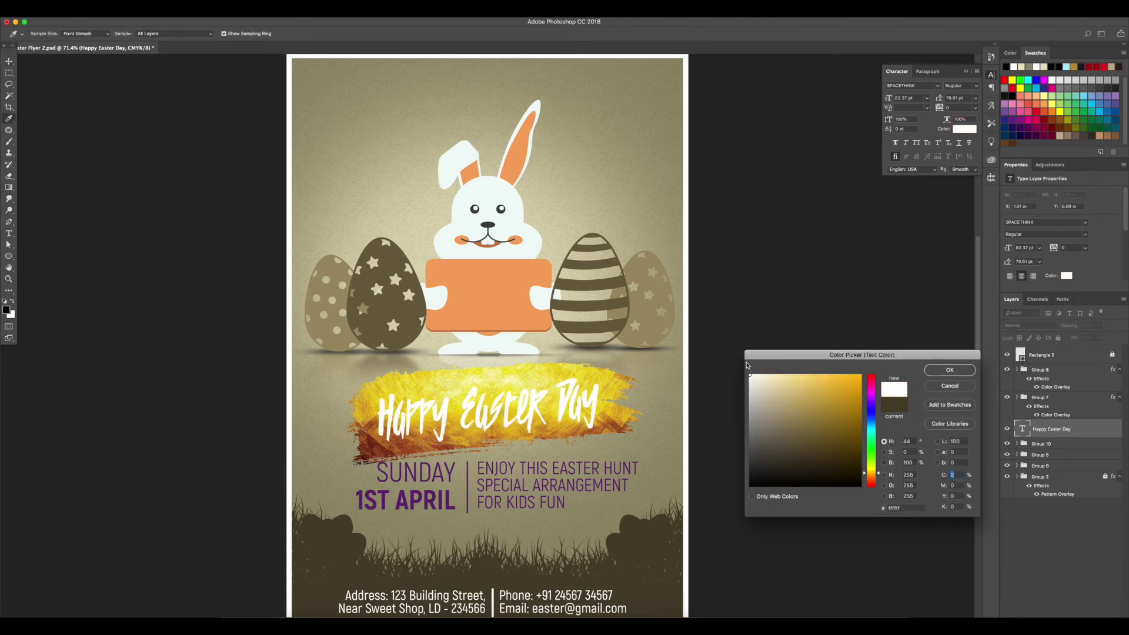
pyautogui.press('Return')
# - Add a black copy of the heading behind it, offset slightly down as a shadow
pyautogui.hotkey('ctrl', 'j')
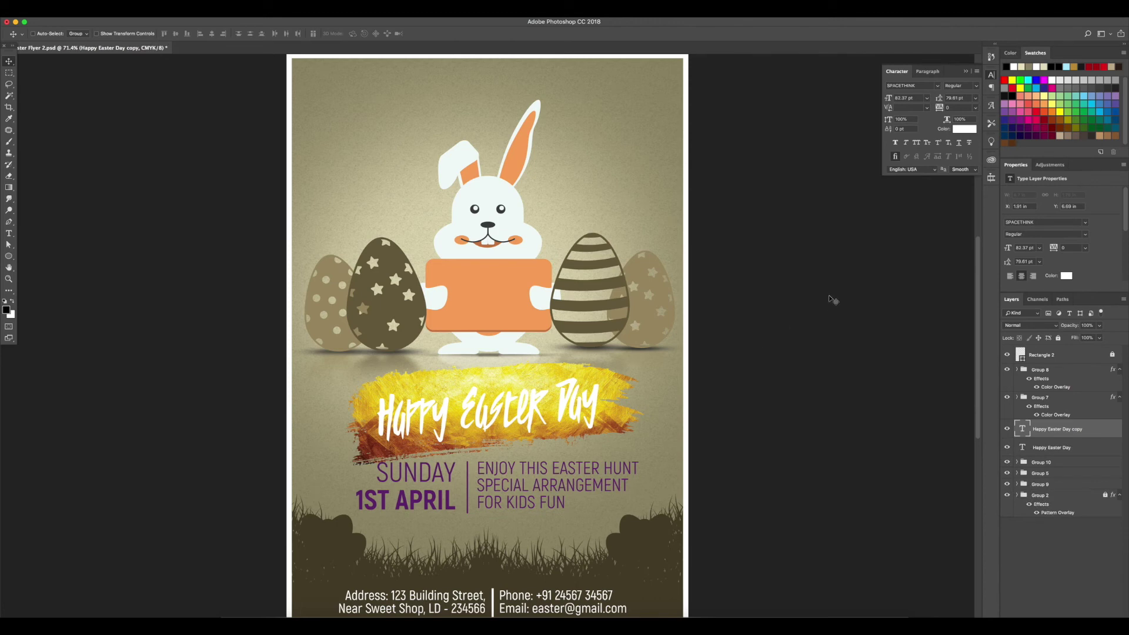
pyautogui.hotkey('alt', 'BackSpace')
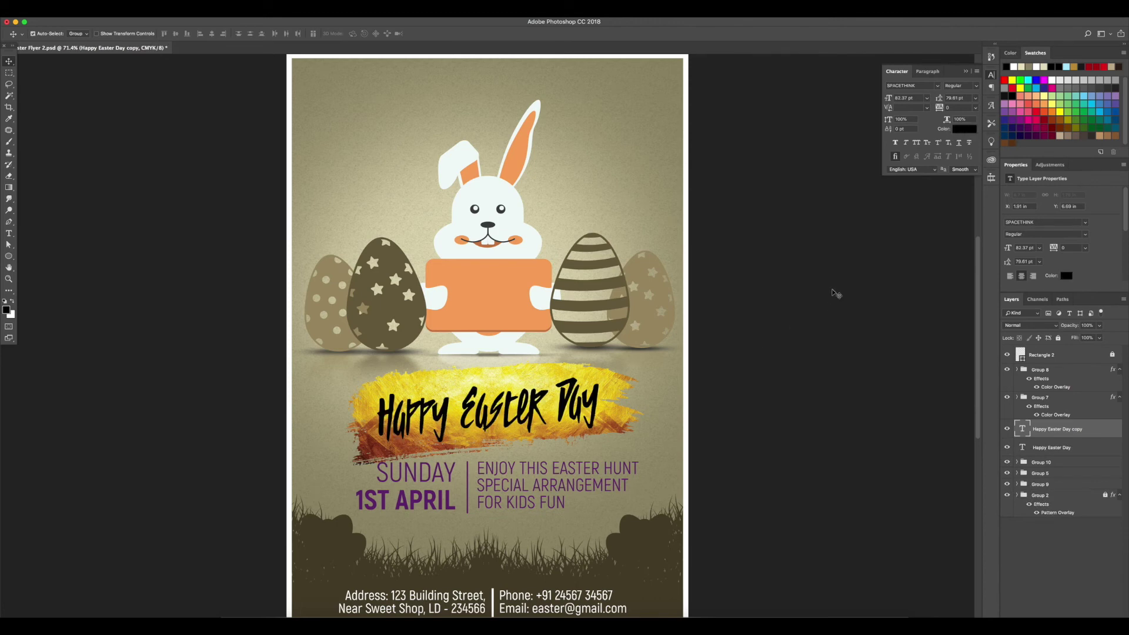
pyautogui.hotkey('ctrl', '[')
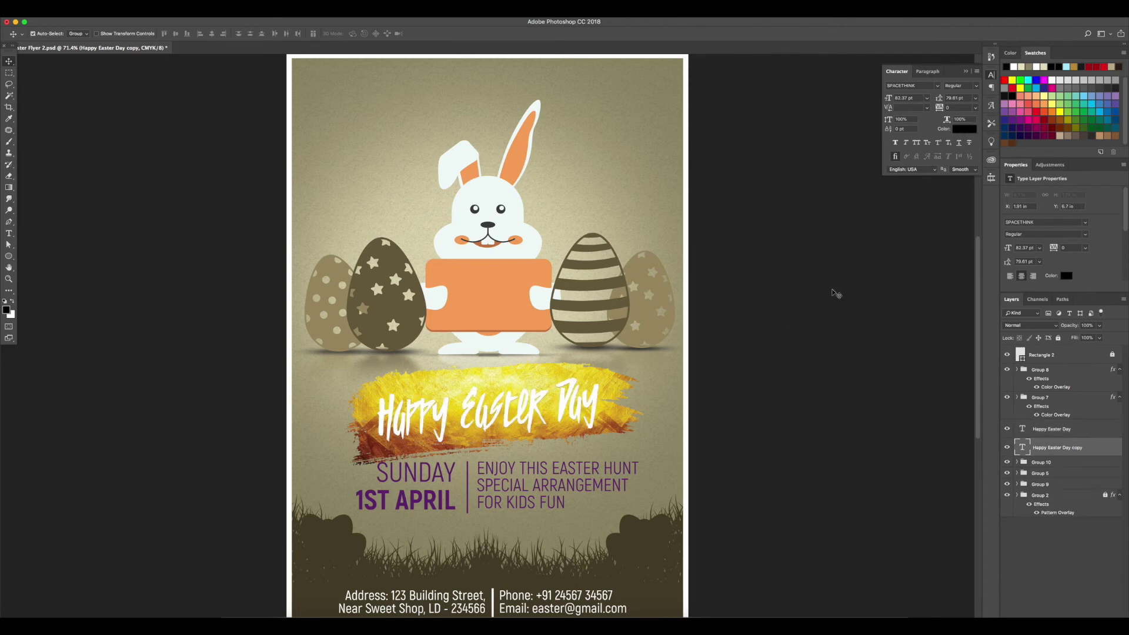
pyautogui.press('Down')
pyautogui.press('Down')
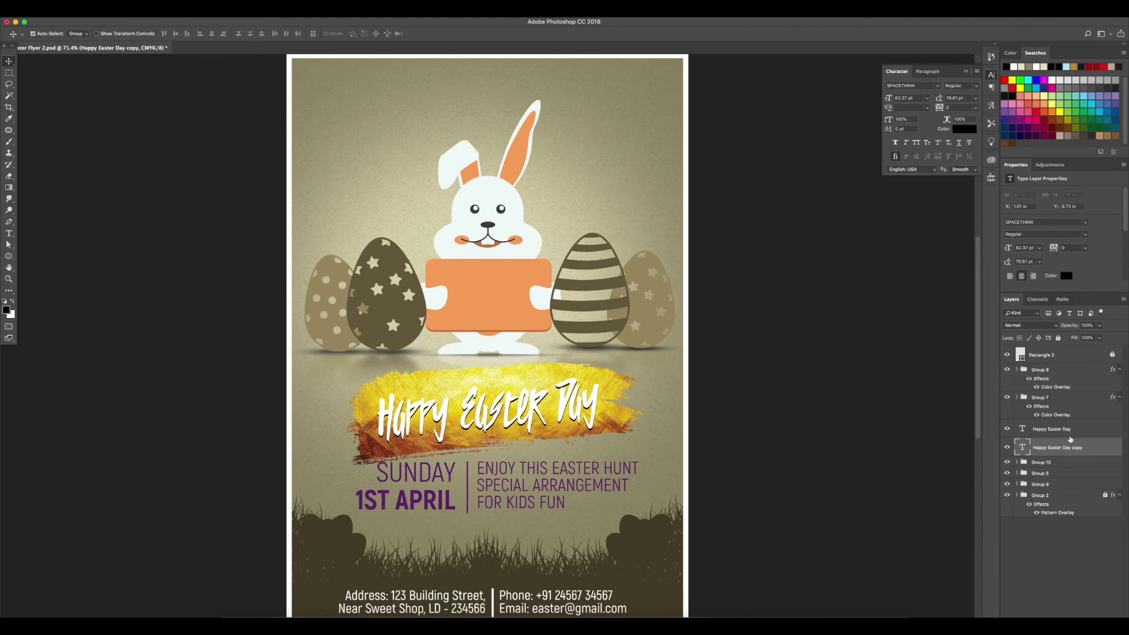
# - Group the two Happy Easter Day layers, raise the banner with its brush backing, and lower the date text
pyautogui.keyDown('shift'); pyautogui.click(1051, 433); pyautogui.keyUp('shift')
pyautogui.hotkey('ctrl', 'g')
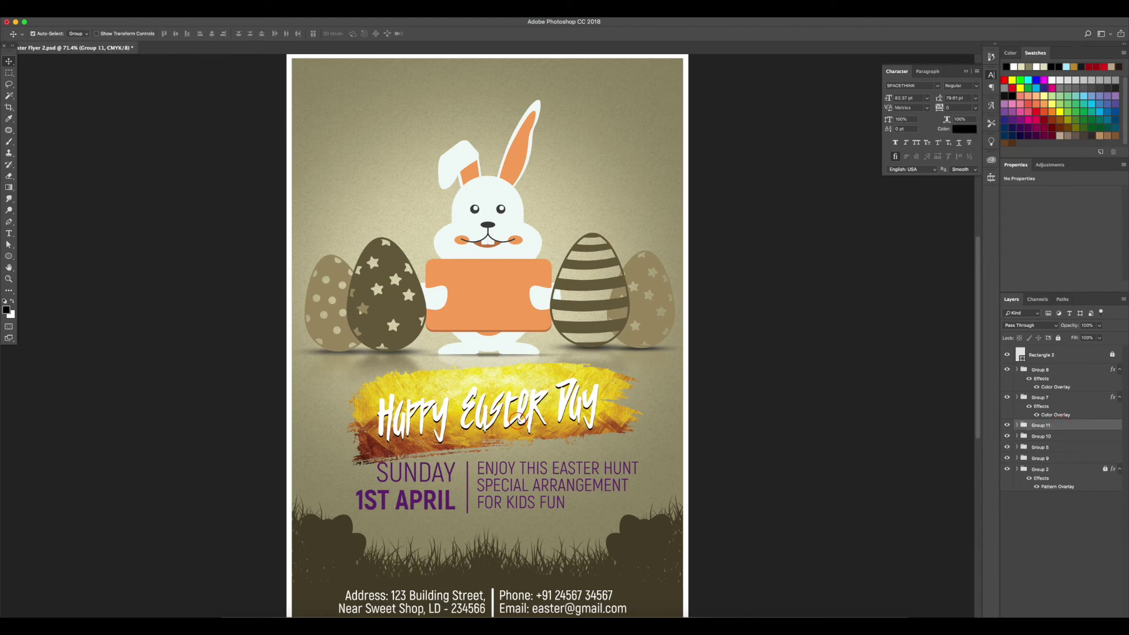
pyautogui.moveTo(520, 421); pyautogui.dragTo(521, 411)
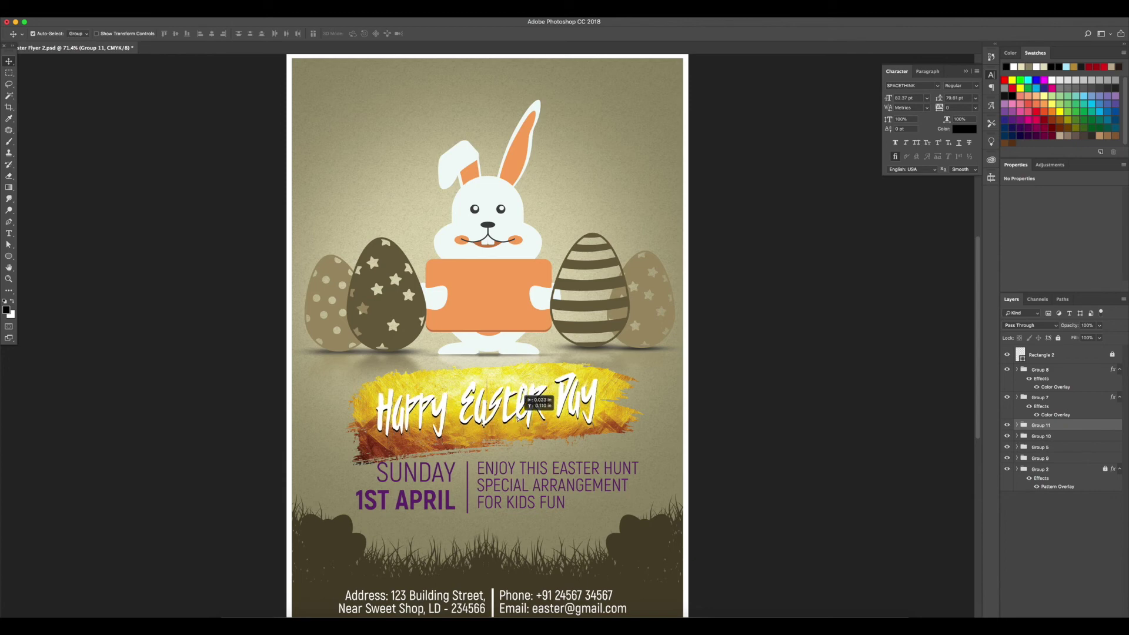
pyautogui.keyDown('shift'); pyautogui.click(614, 418); pyautogui.keyUp('shift')
pyautogui.moveTo(613, 417); pyautogui.dragTo(614, 411)
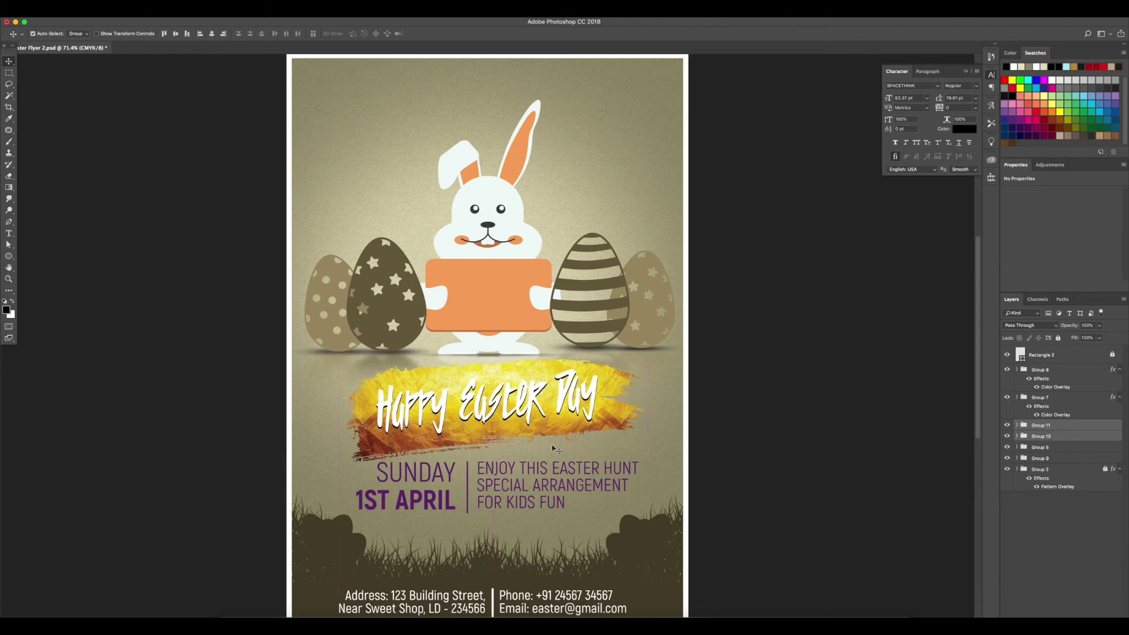
pyautogui.click(543, 481)
pyautogui.moveTo(544, 486); pyautogui.dragTo(544, 490)
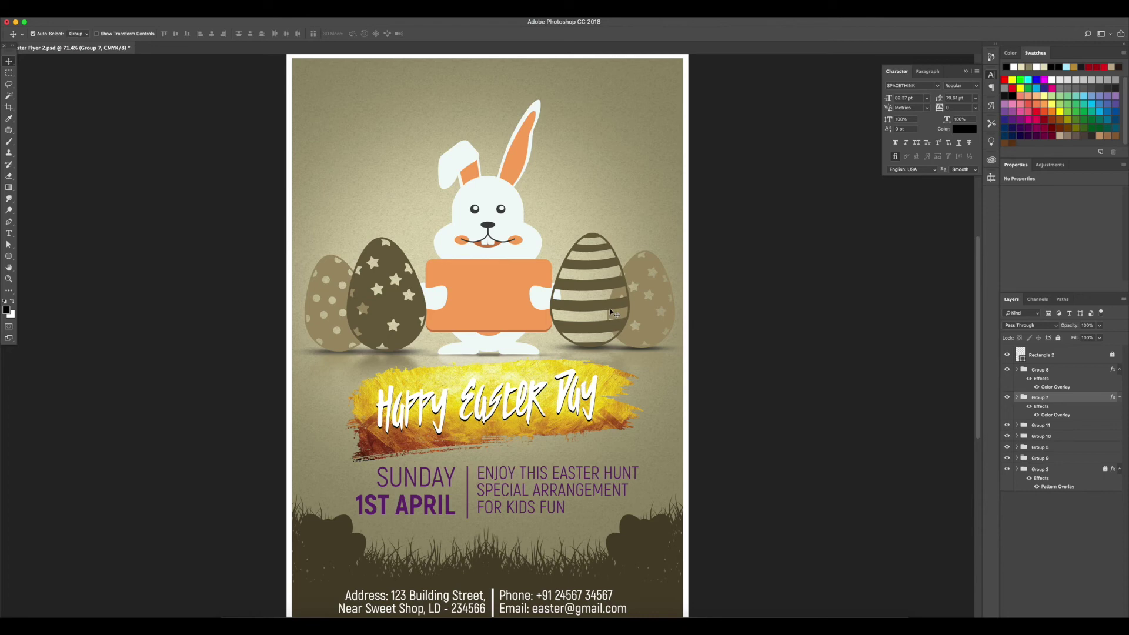
# - Paste the golden texture into the flyer and move it to the upper left
pyautogui.press('super+Tab')
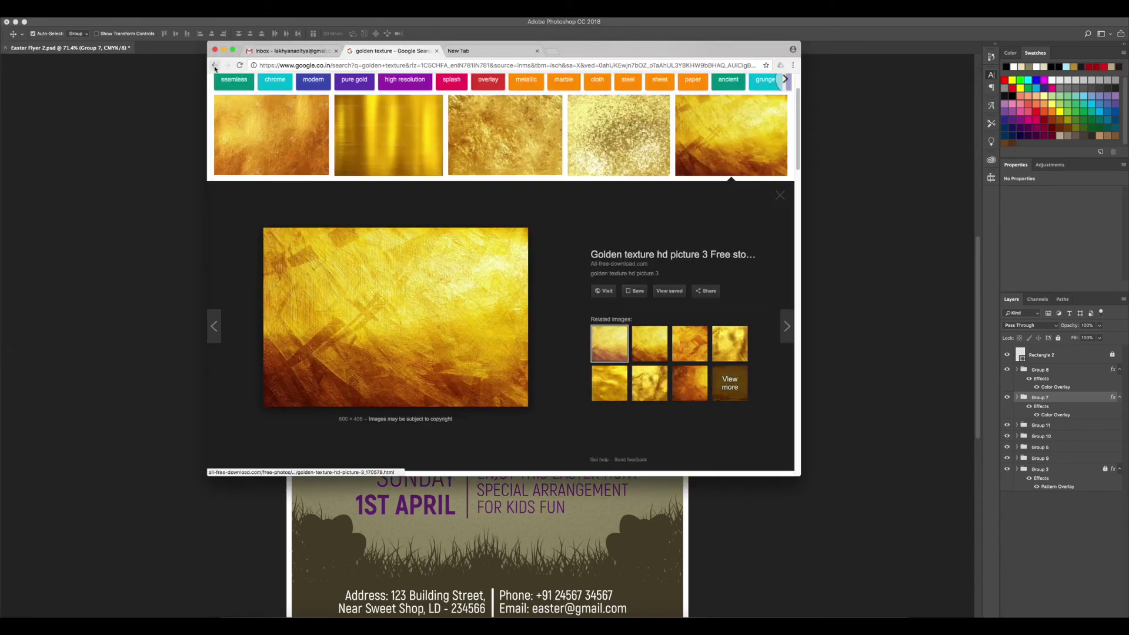
pyautogui.press('super+Tab')
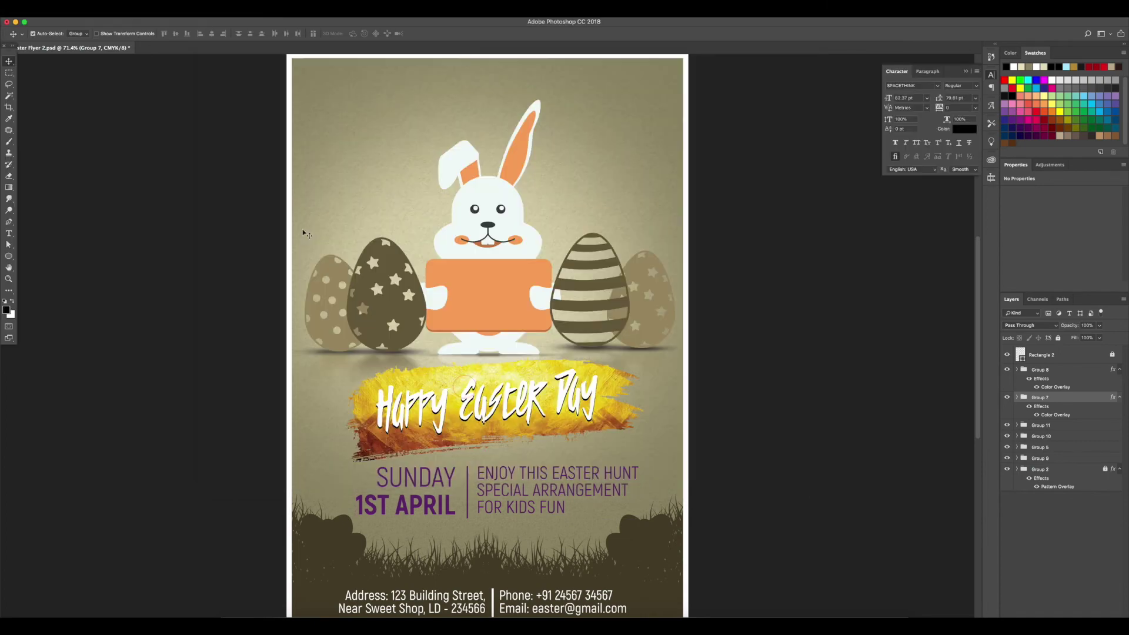
pyautogui.click(284, 225)
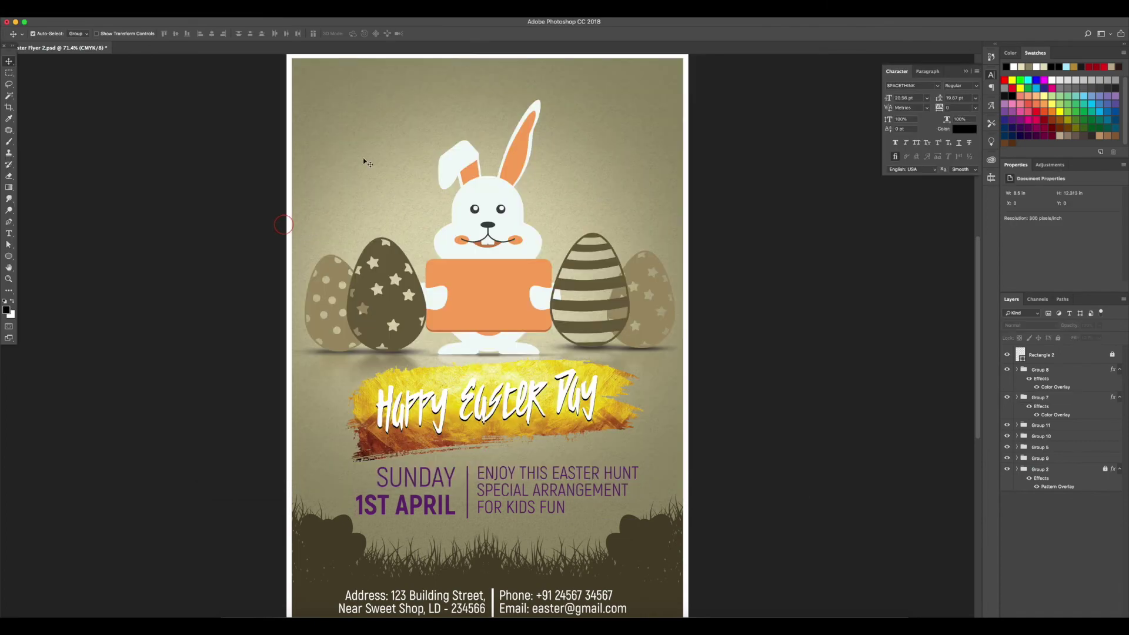
pyautogui.hotkey('ctrl', 'v')
pyautogui.hotkey('ctrl', 't')
pyautogui.moveTo(485, 315); pyautogui.dragTo(400, 130)
pyautogui.press('Return')
# - Copy a black grunge brush image from the grunge png results and paste it into the flyer
pyautogui.press('super+Tab')
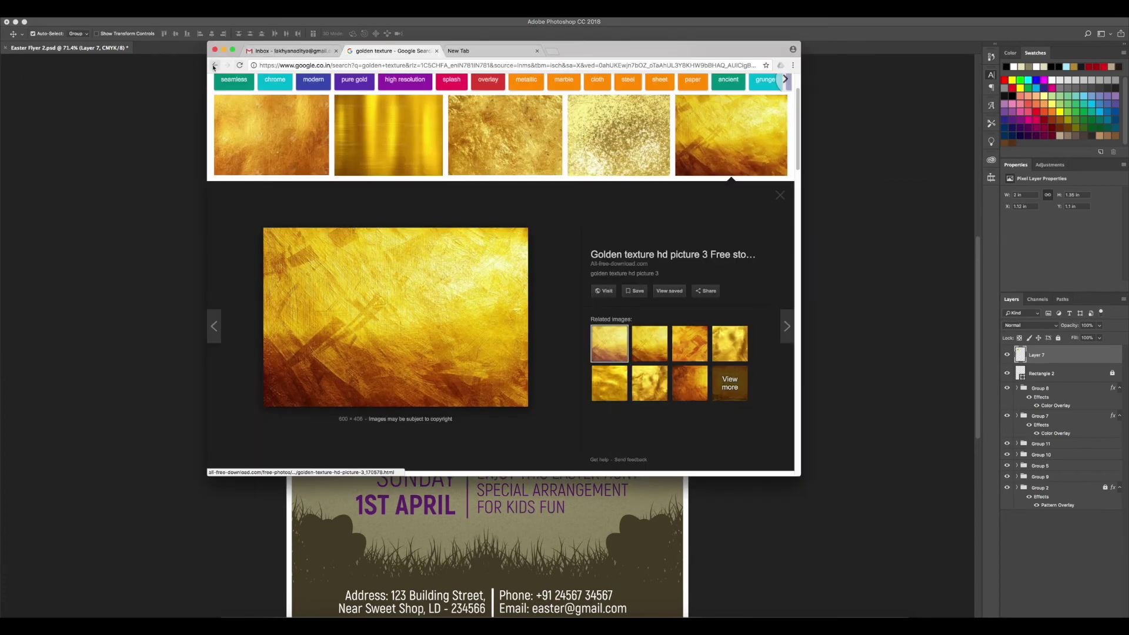
pyautogui.click(213, 65)
pyautogui.click(213, 65)
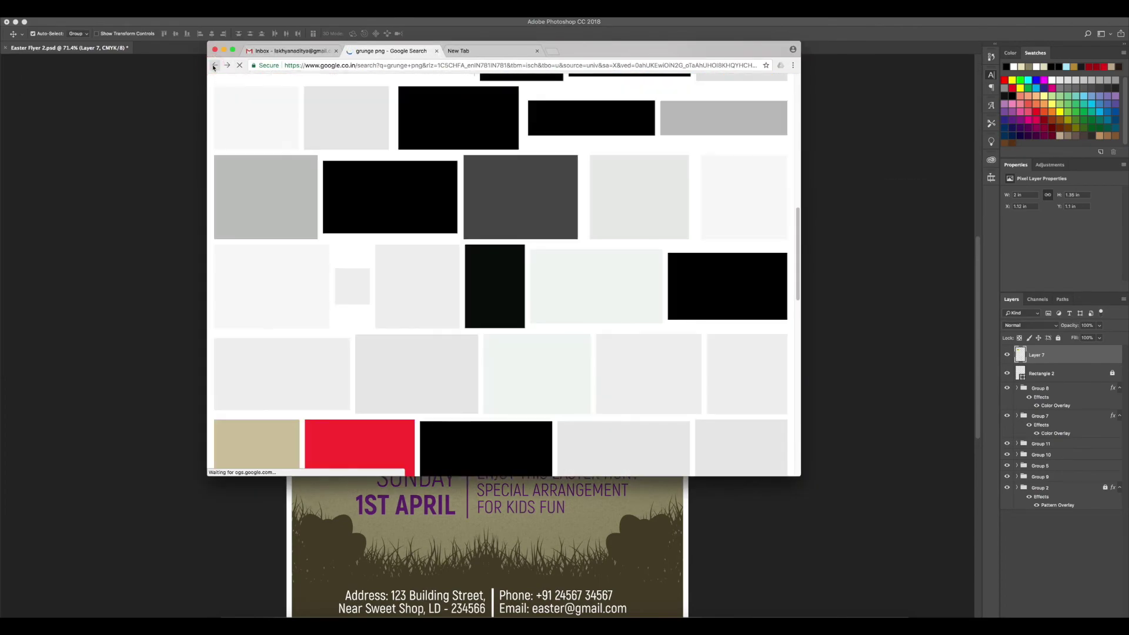
pyautogui.click(427, 259)
pyautogui.rightClick(504, 266)
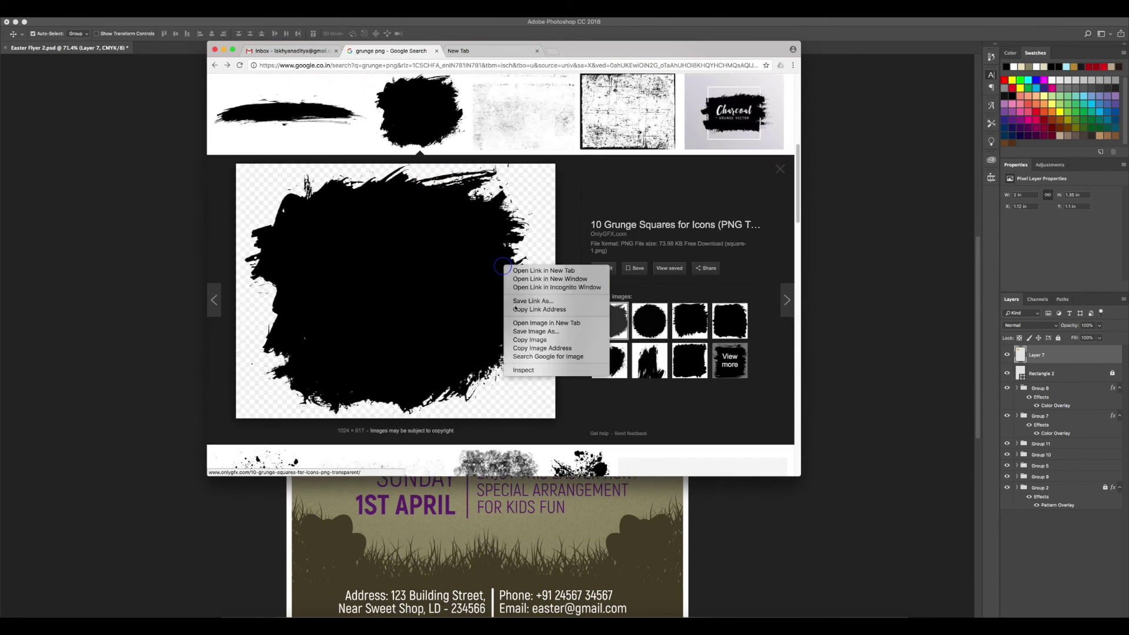
pyautogui.click(525, 340)
pyautogui.press('super+Tab')
pyautogui.press('super+v')
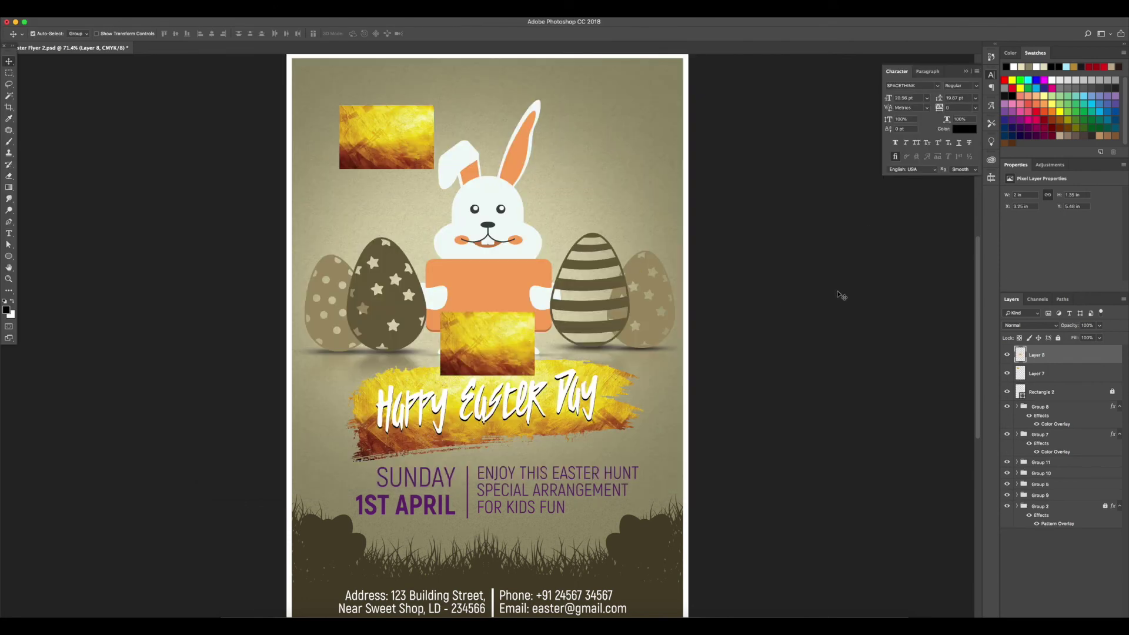
# - Paste the black grunge shape as a smart object, shrink it to about three quarters, and move it upper left
pyautogui.press('super+z')
pyautogui.press('super+v')
pyautogui.rightClick(1089, 351)
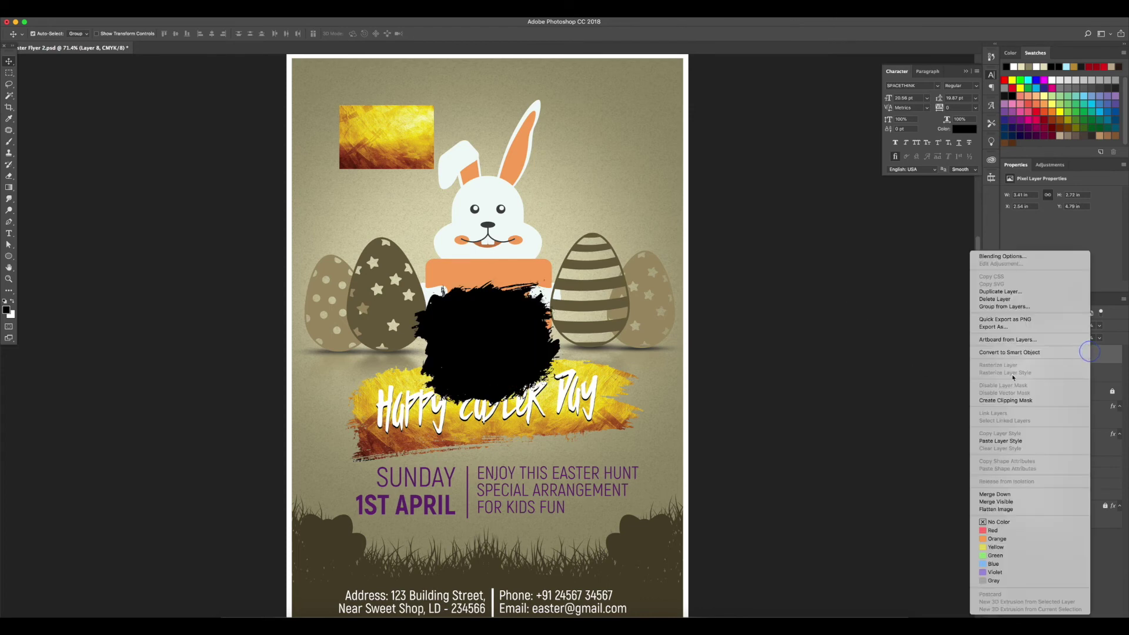
pyautogui.click(1008, 352)
pyautogui.press('super+t')
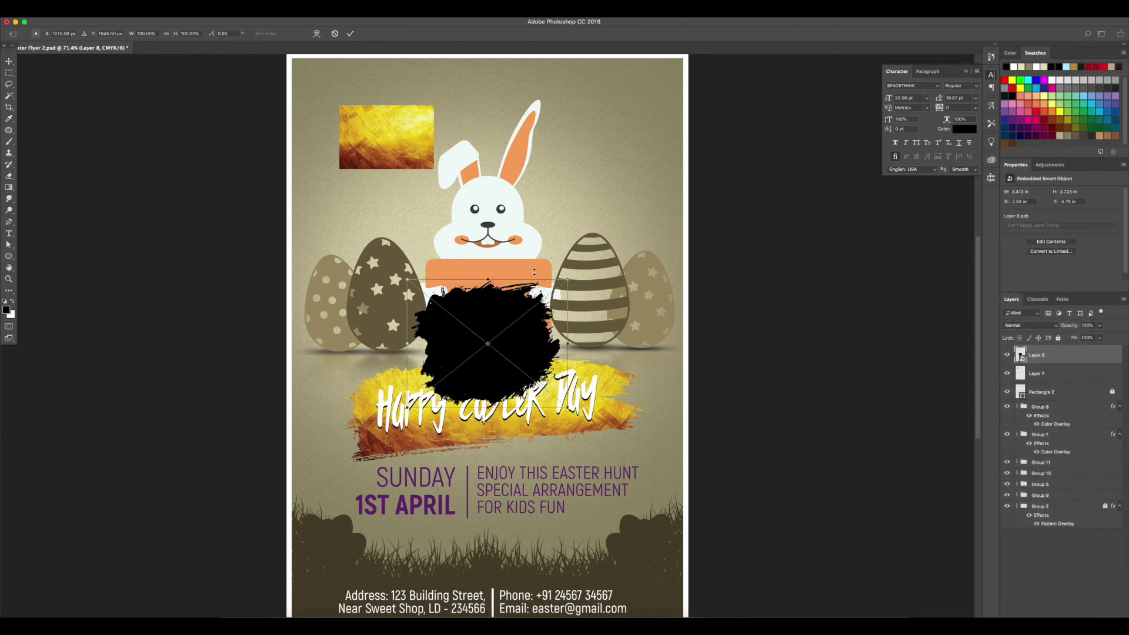
pyautogui.moveTo(568, 279); pyautogui.dragTo(529, 306)
pyautogui.moveTo(499, 344); pyautogui.dragTo(394, 125)
pyautogui.press('Return')
# - Put the grunge shape below the gold texture and enlarge the texture to cover it
pyautogui.press('super+bracketleft')
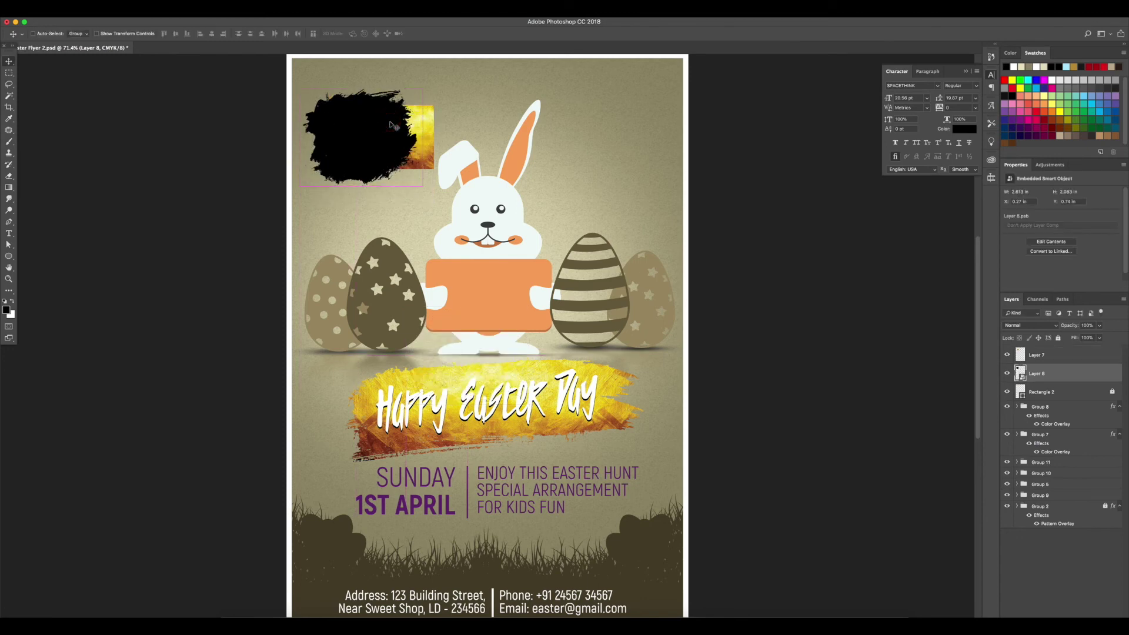
pyautogui.hotkey('alt', ']')
pyautogui.press('super+t')
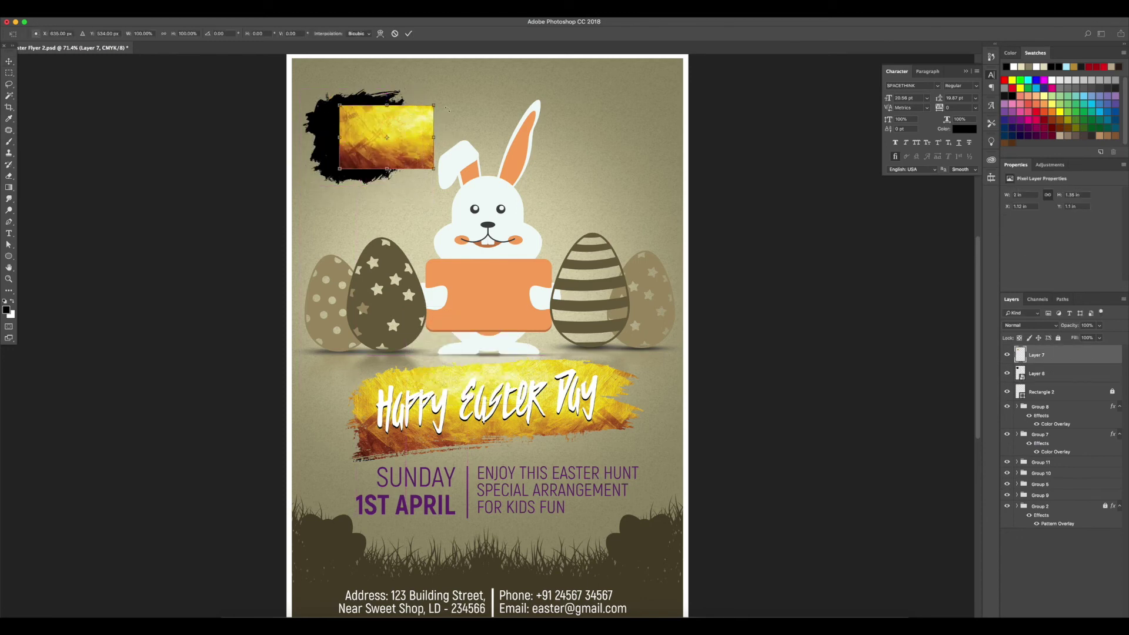
pyautogui.moveTo(436, 105); pyautogui.dragTo(479, 77)
pyautogui.moveTo(406, 129); pyautogui.dragTo(367, 147)
pyautogui.moveTo(434, 94)
pyautogui.mouseDown()
pyautogui.moveTo(421, 103)
pyautogui.moveTo(434, 91)
pyautogui.mouseUp()
pyautogui.press('Return')
# - Clip the gold texture into the grunge shape and group the two layers
pyautogui.click(1081, 356)
pyautogui.rightClick(1081, 356)
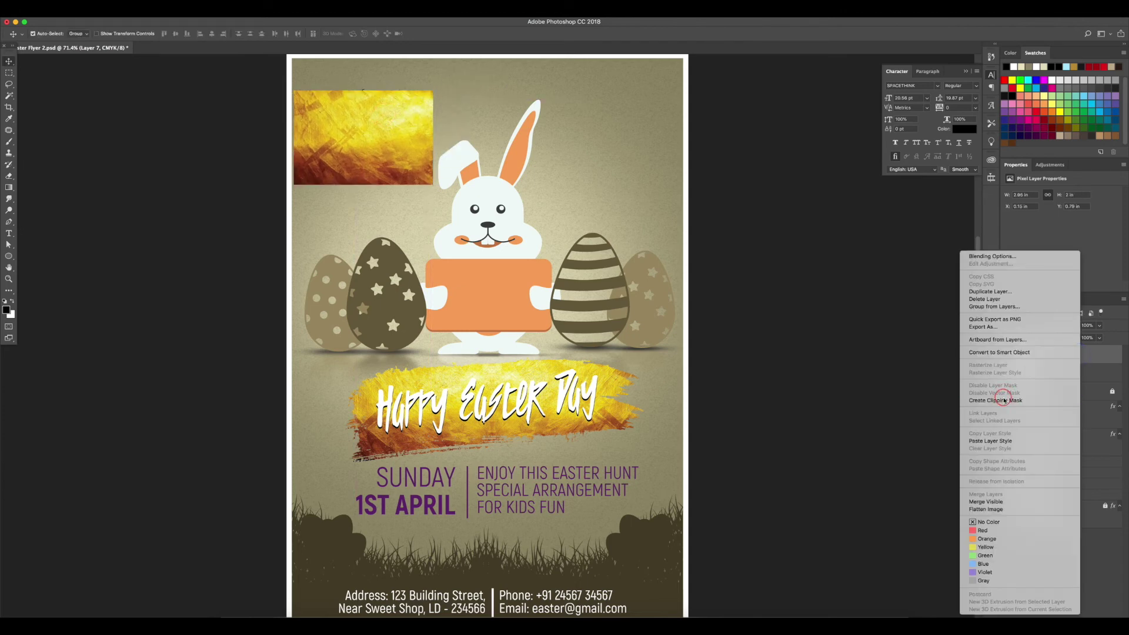
pyautogui.click(1005, 396)
pyautogui.keyDown('shift'); pyautogui.click(1040, 372); pyautogui.keyUp('shift')
pyautogui.hotkey('ctrl', 'g')
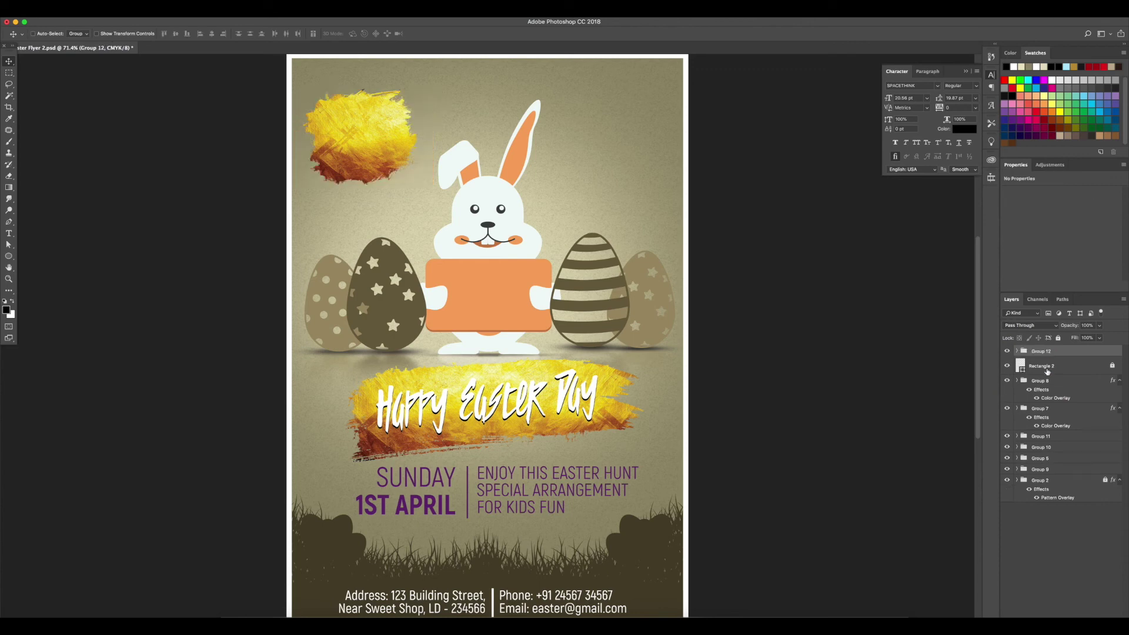
# - Duplicate the gold blob to the upper right, shrink it slightly, and lower the left blob a little
pyautogui.moveTo(361, 139)
pyautogui.mouseDown()
pyautogui.moveTo(367, 149)
pyautogui.moveTo(642, 148)
pyautogui.mouseUp()
pyautogui.hotkey('ctrl', 't')
pyautogui.moveTo(710, 100); pyautogui.dragTo(695, 111)
pyautogui.press('Return')
pyautogui.moveTo(655, 151); pyautogui.dragTo(650, 144)
pyautogui.moveTo(376, 144); pyautogui.dragTo(376, 149)
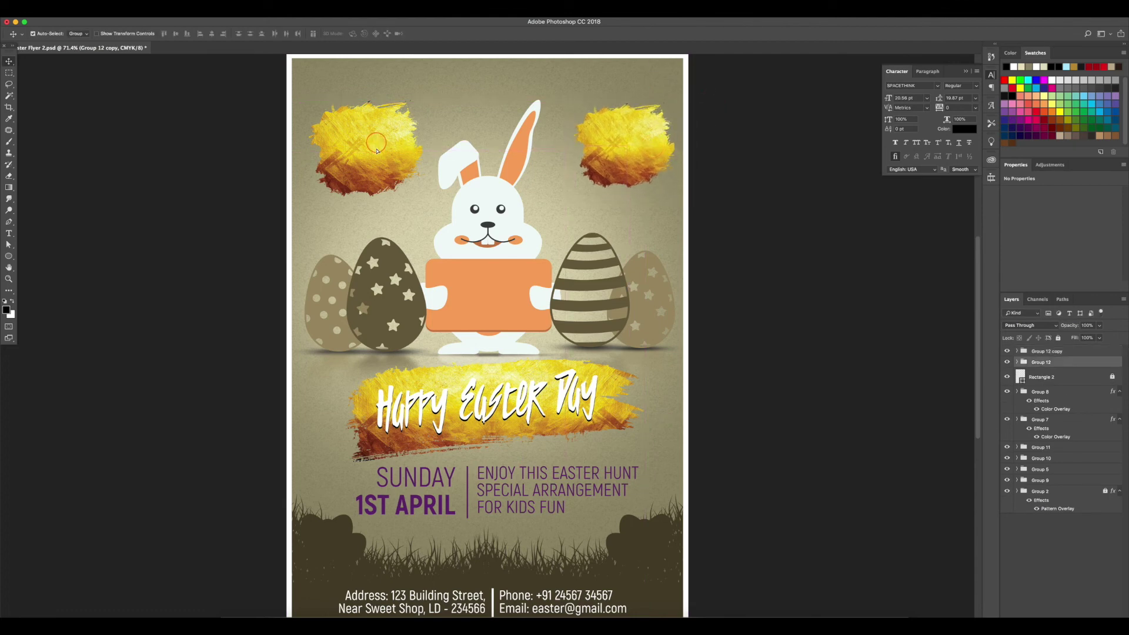
pyautogui.click(497, 507)
# - Lower the date text slightly, change its Color Overlay from purple to white, and save the flyer
pyautogui.moveTo(497, 506); pyautogui.dragTo(497, 510)
pyautogui.doubleClick(1055, 437)
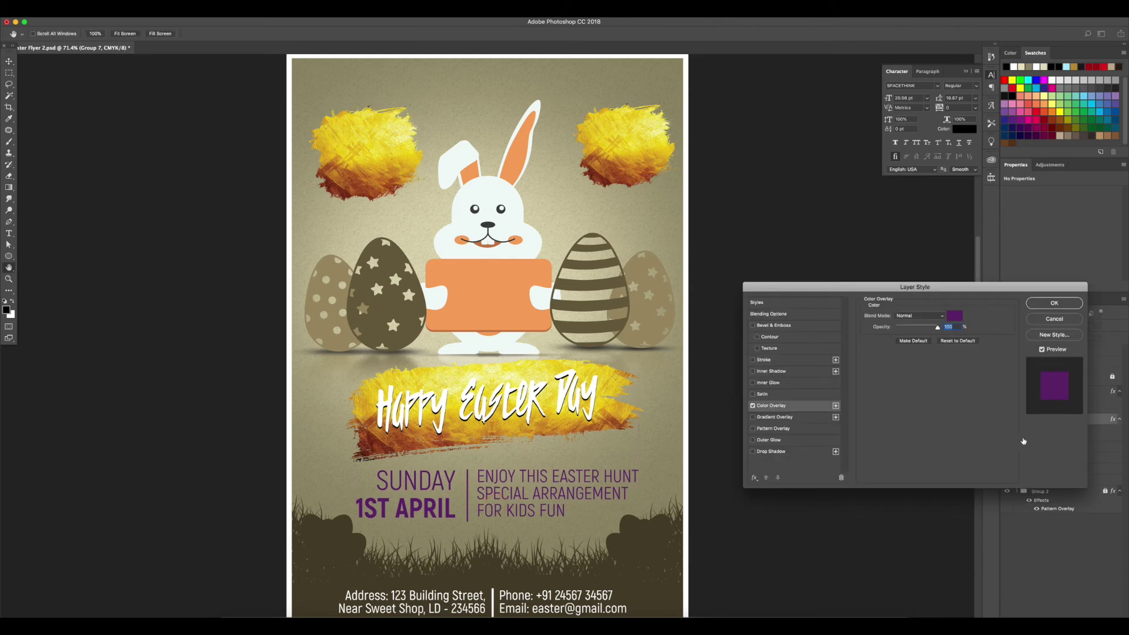
pyautogui.click(952, 316)
pyautogui.click(750, 375)
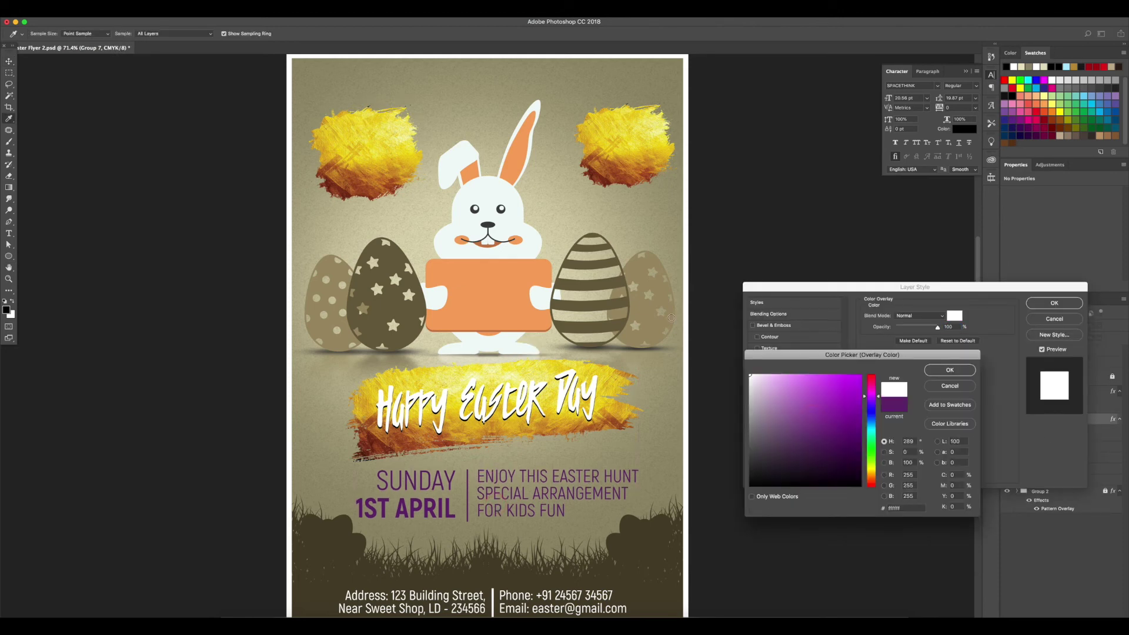
pyautogui.press('Return')
pyautogui.press('Return')
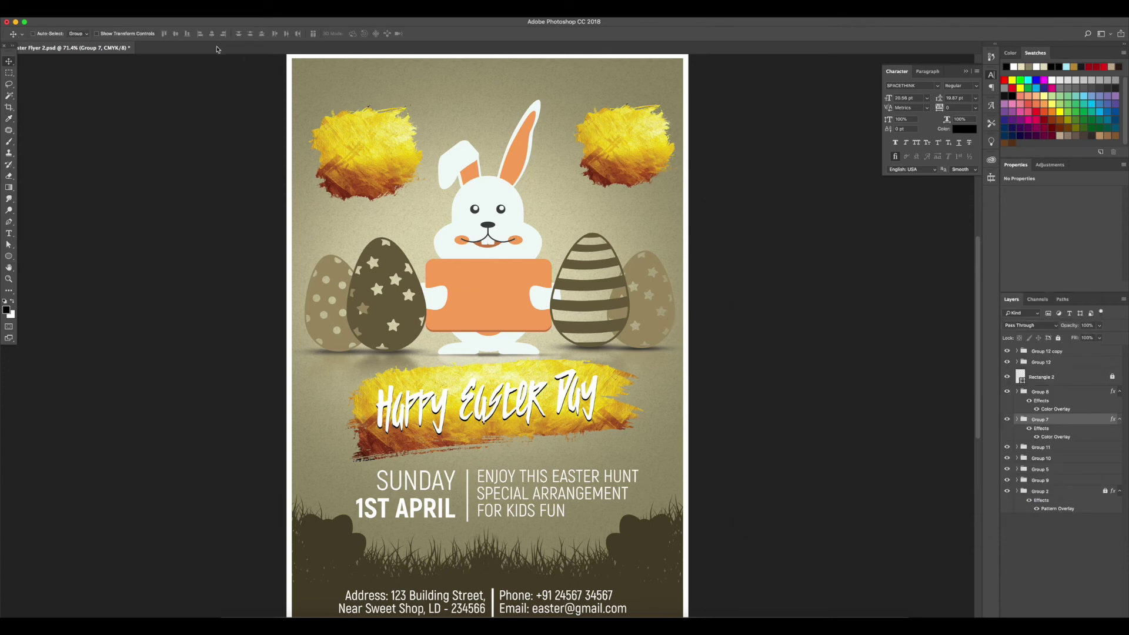
pyautogui.hotkey('ctrl', 's')
# - Type the discount note over the left gold blob, bring its layer to the top, and set Akrobat Bold
pyautogui.press('t')
pyautogui.click(356, 148)
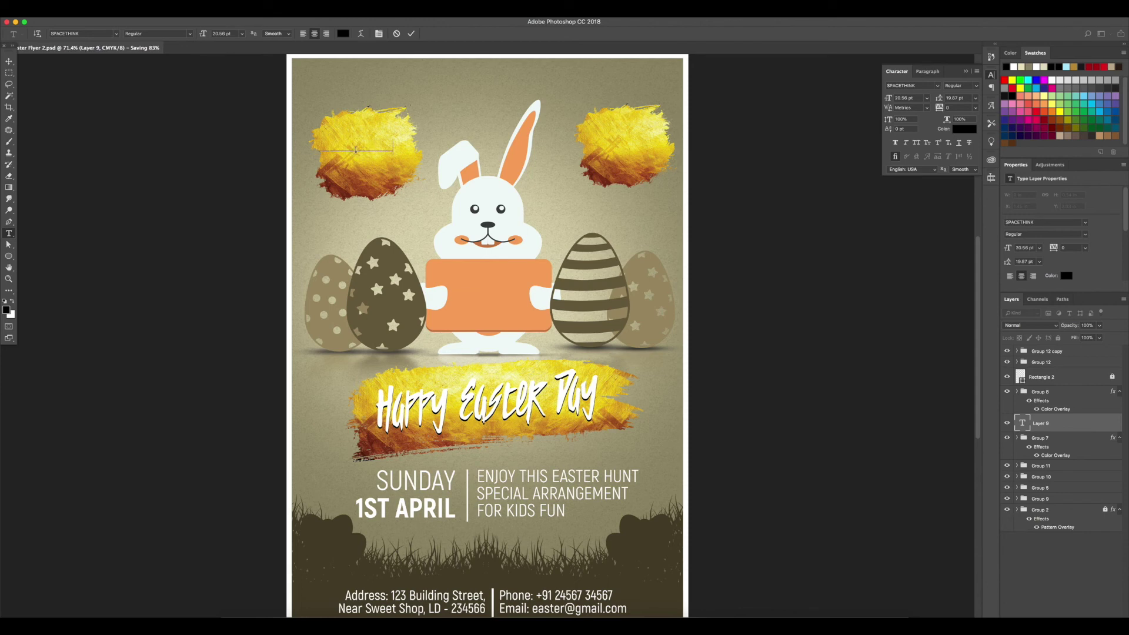
pyautogui.write('PECIA')
pyautogui.write('L KIN')
pyautogui.hotkey('ctrl', 'a')
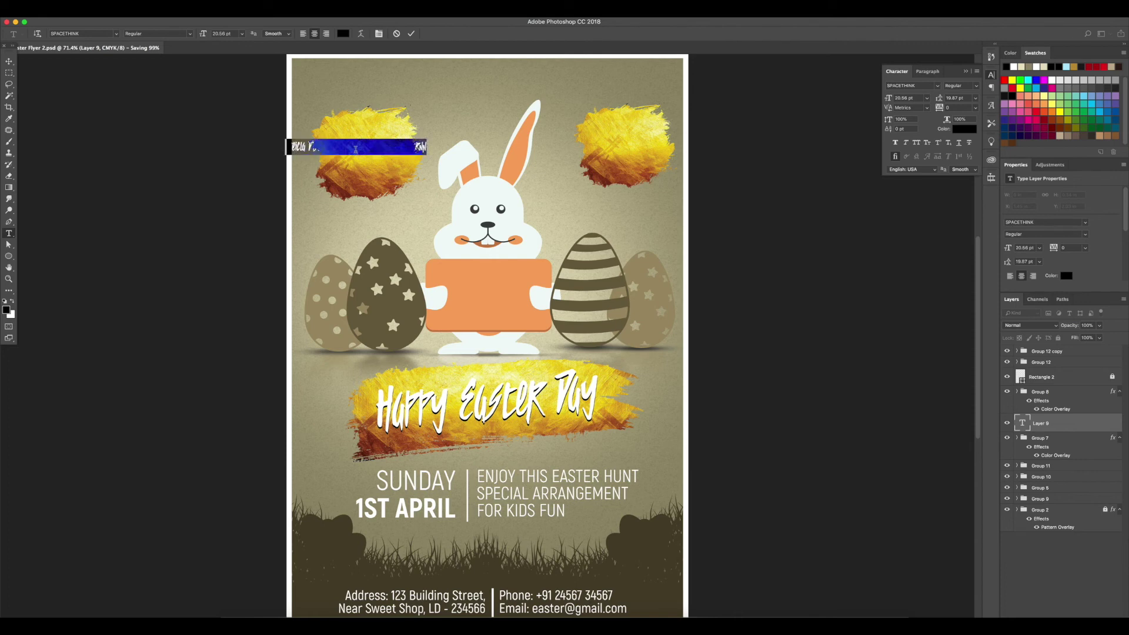
pyautogui.click(9, 61)
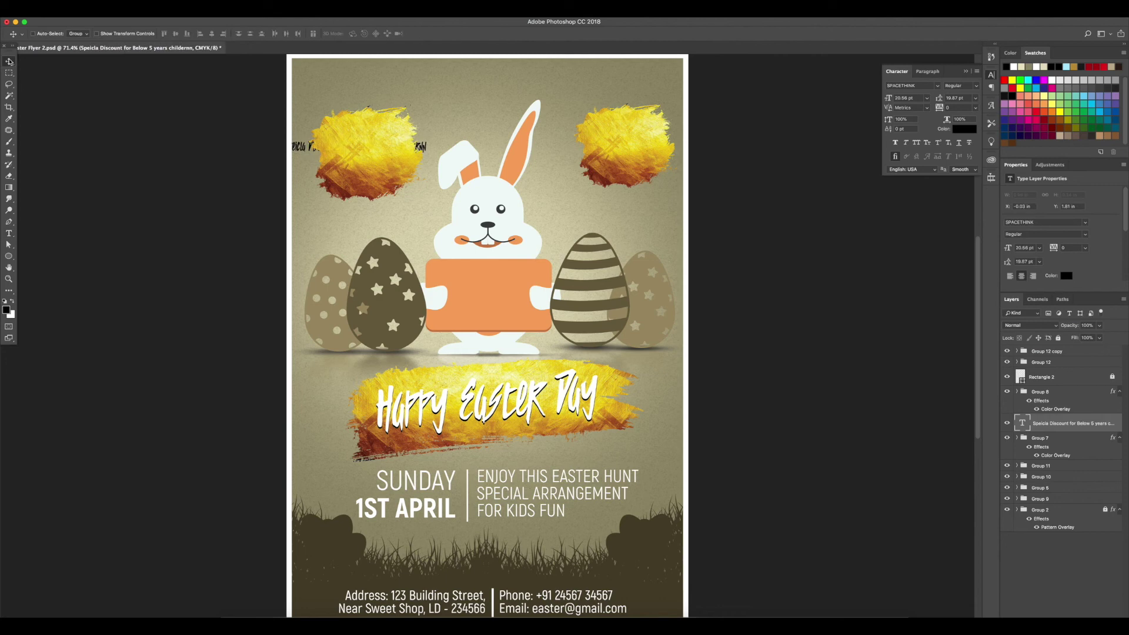
pyautogui.hotkey('ctrl', 'shift', ']')
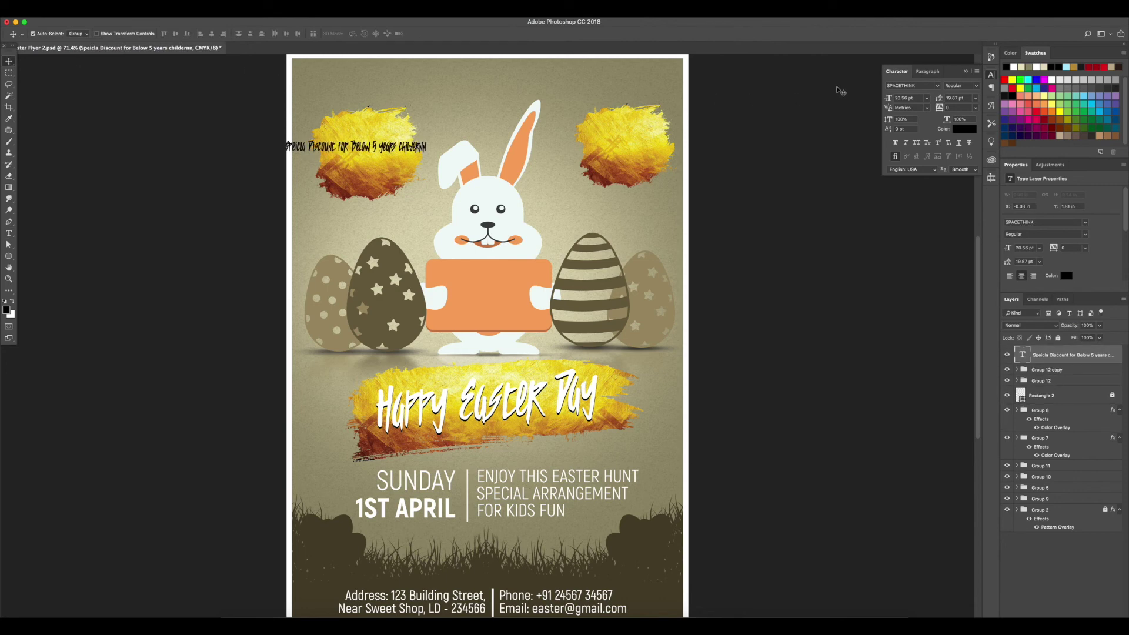
pyautogui.click(898, 87)
pyautogui.write('akro')
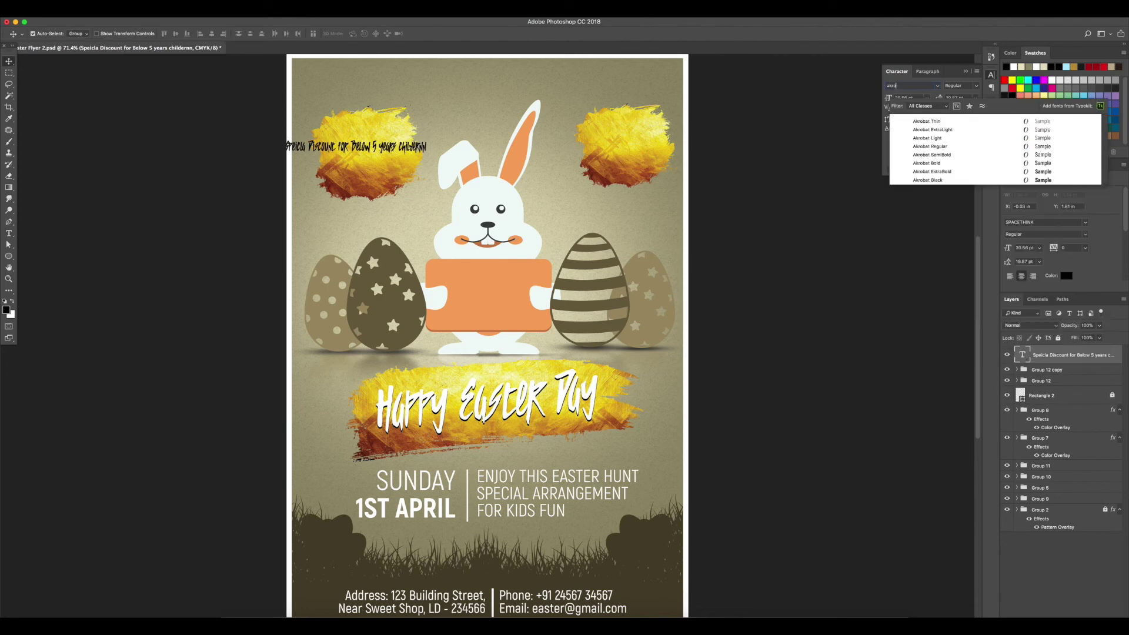
pyautogui.click(1034, 163)
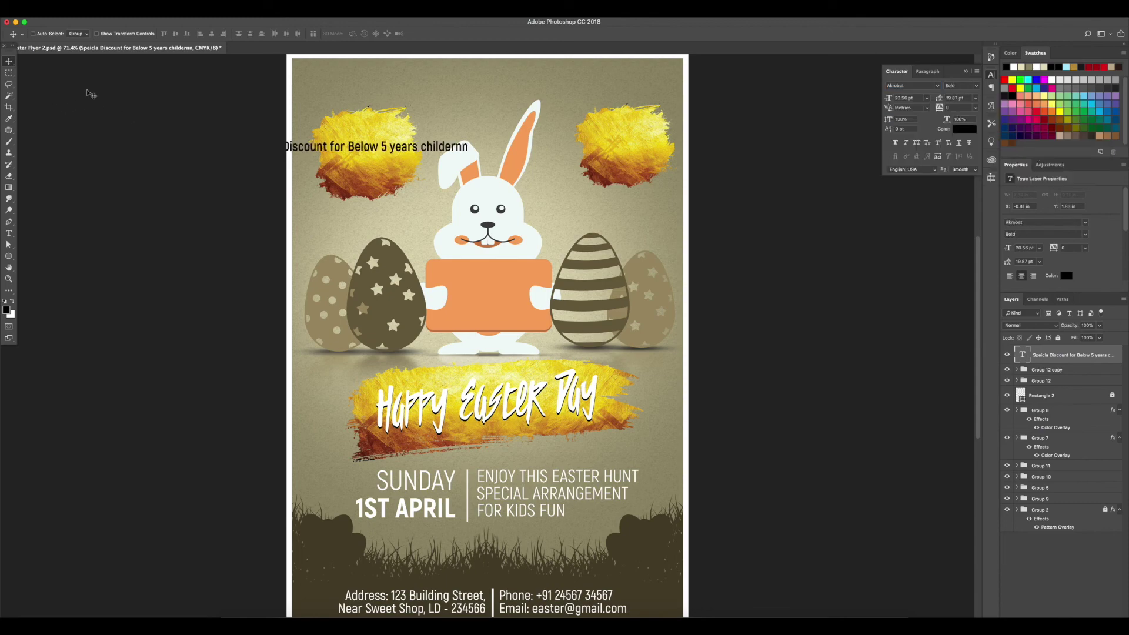
# - Break the discount note into four lines and correct 'childernn' to 'childern'
pyautogui.hotkey('ctrl', '1')
pyautogui.scroll(3, 189, 113)
pyautogui.press('t')
pyautogui.click(365, 188)
pyautogui.press('Return')
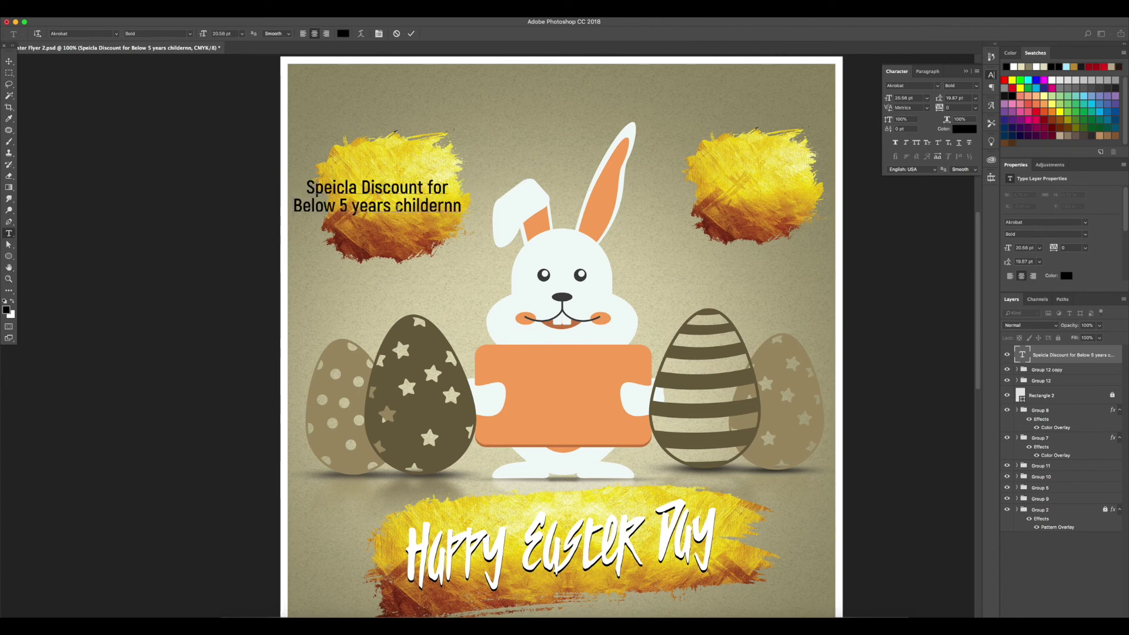
pyautogui.click(397, 206)
pyautogui.press('Return')
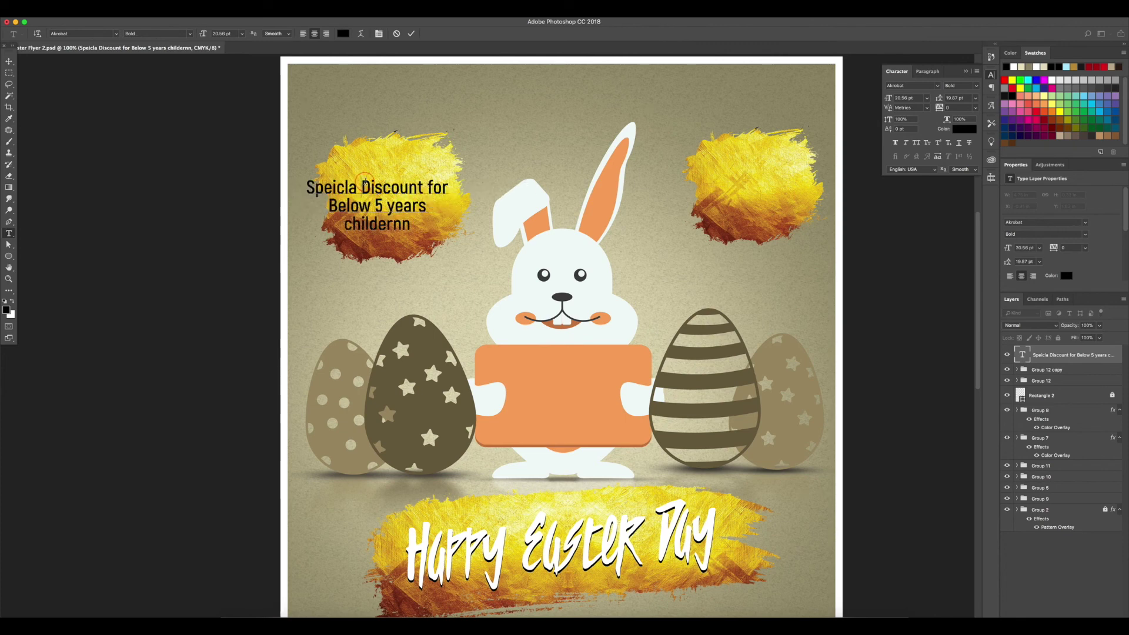
pyautogui.press('Return')
pyautogui.doubleClick(386, 242)
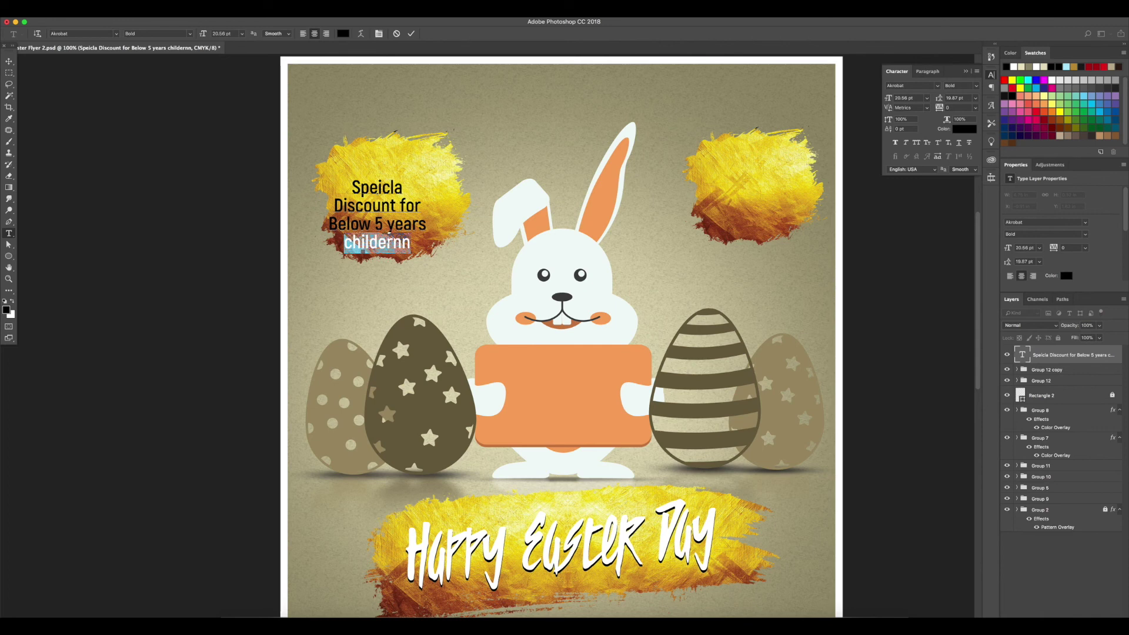
pyautogui.write('childern')
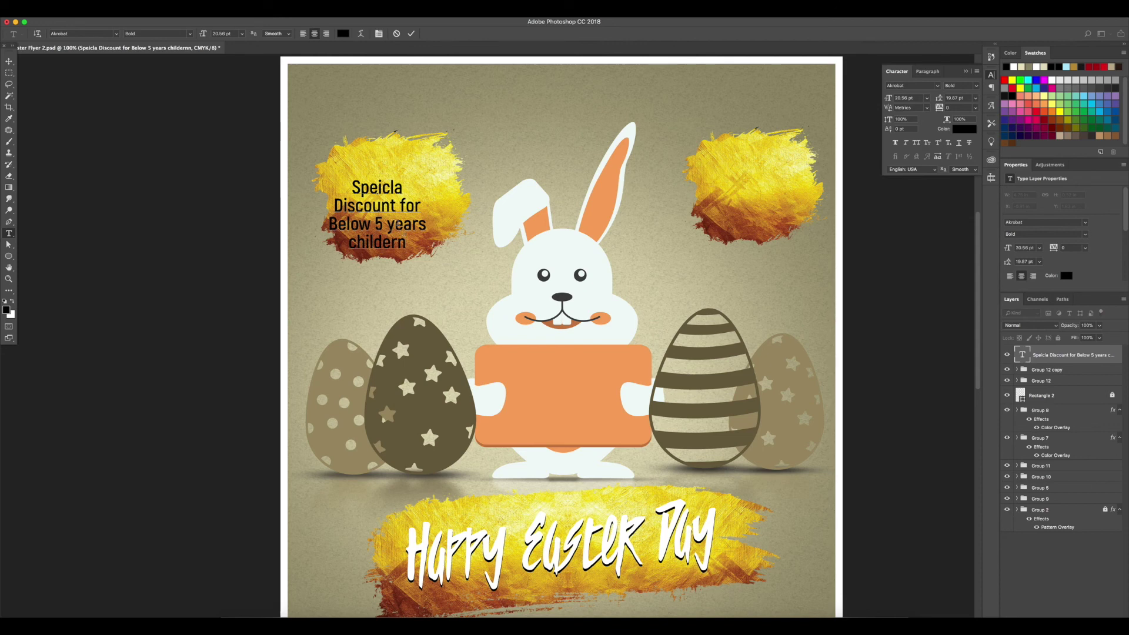
pyautogui.hotkey('ctrl', 'Return')
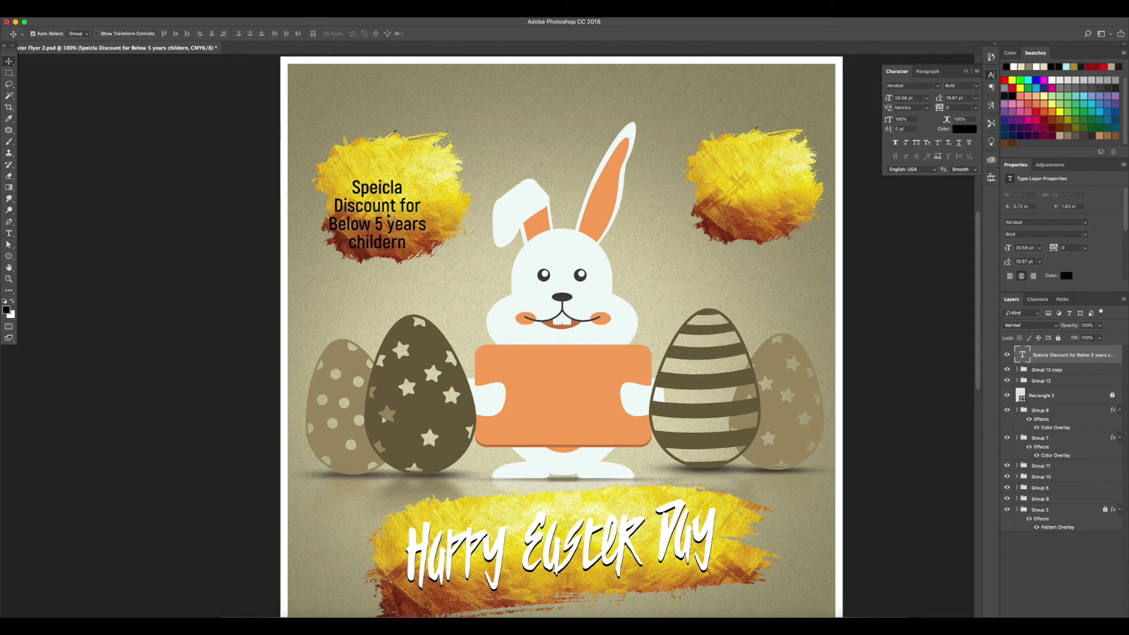
# - Replace 'childern' with 'kids' and make 'Discount' bold in the left blob's note
pyautogui.moveTo(391, 219); pyautogui.dragTo(404, 205)
pyautogui.doubleClick(399, 227)
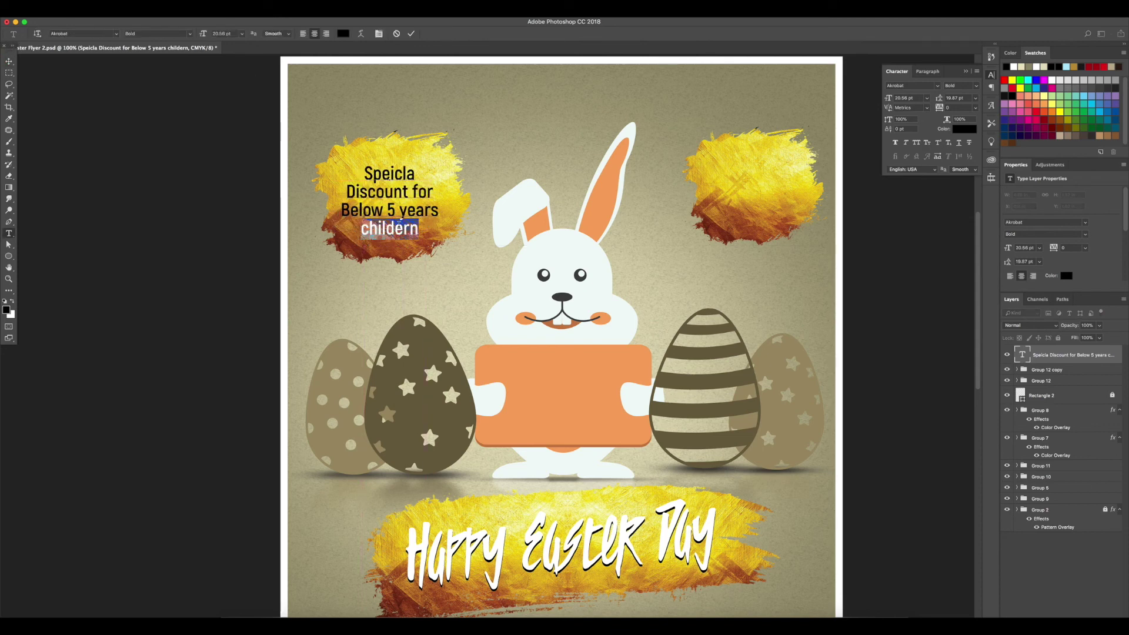
pyautogui.write('kids')
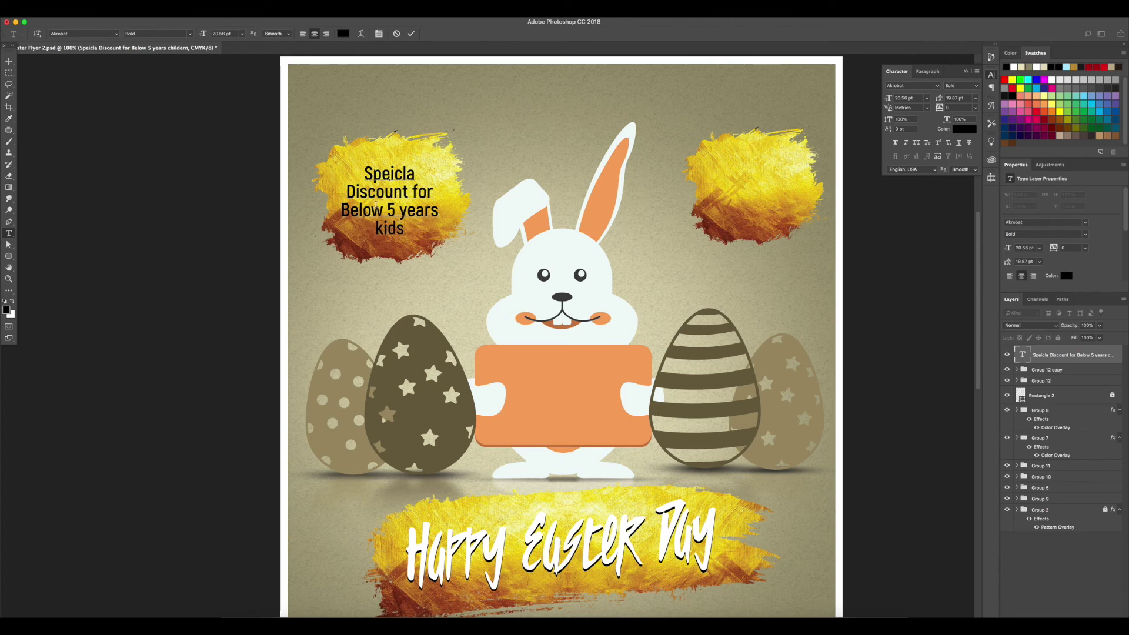
pyautogui.moveTo(387, 210); pyautogui.dragTo(439, 211)
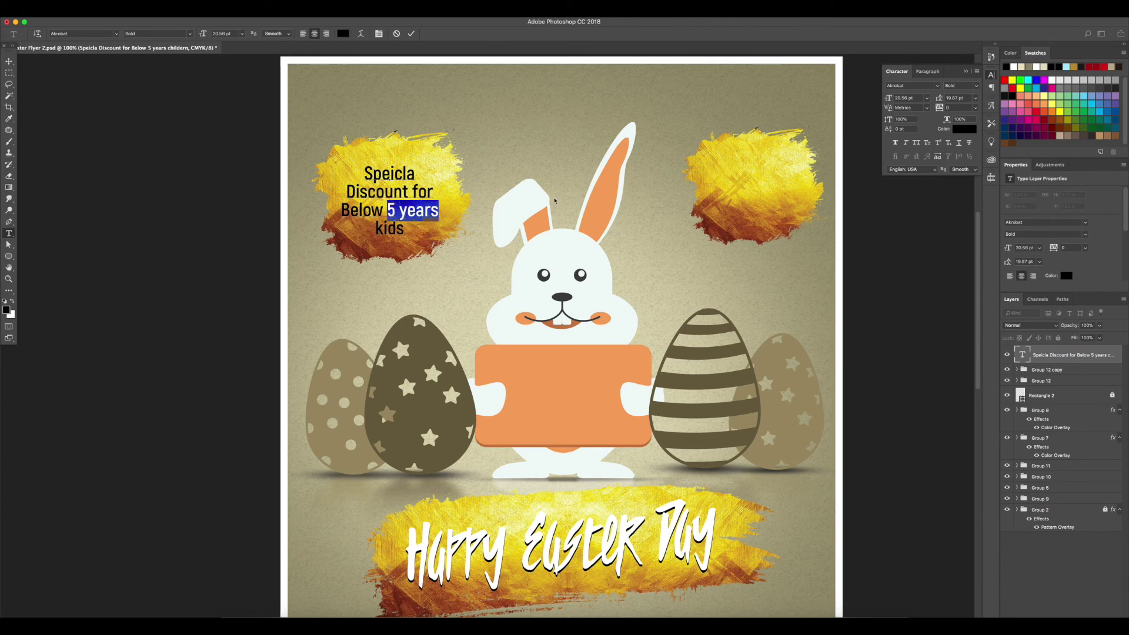
pyautogui.moveTo(347, 192); pyautogui.dragTo(412, 192)
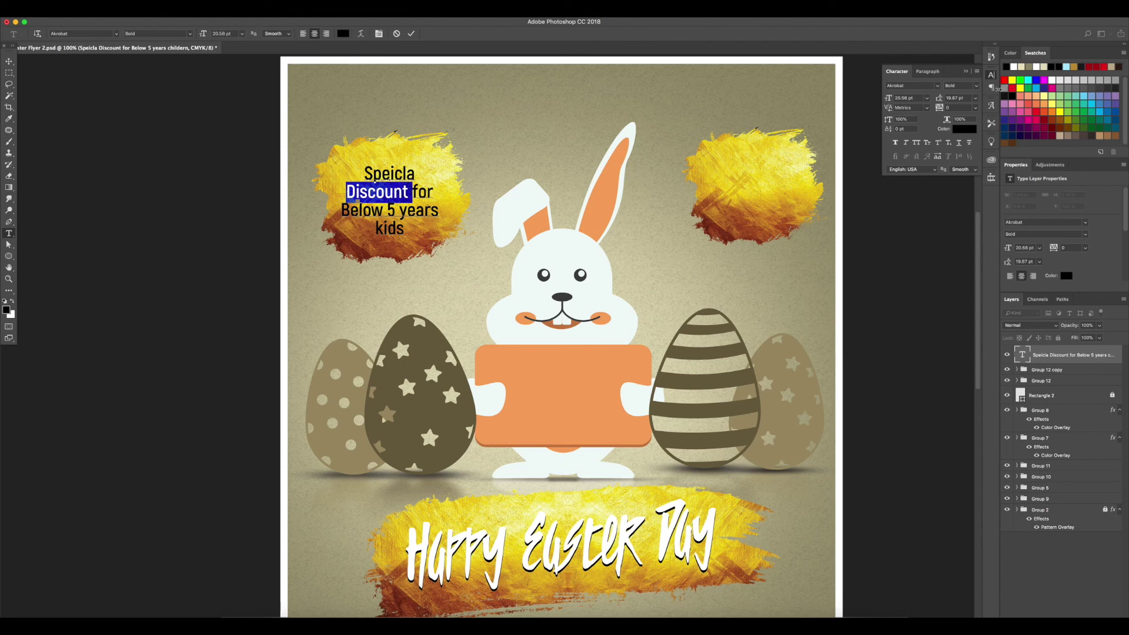
pyautogui.click(964, 86)
pyautogui.hotkey('ctrl', 'Return')
# - Enlarge the discount text to fill the left blob and copy it to the right blob
pyautogui.hotkey('ctrl', 't')
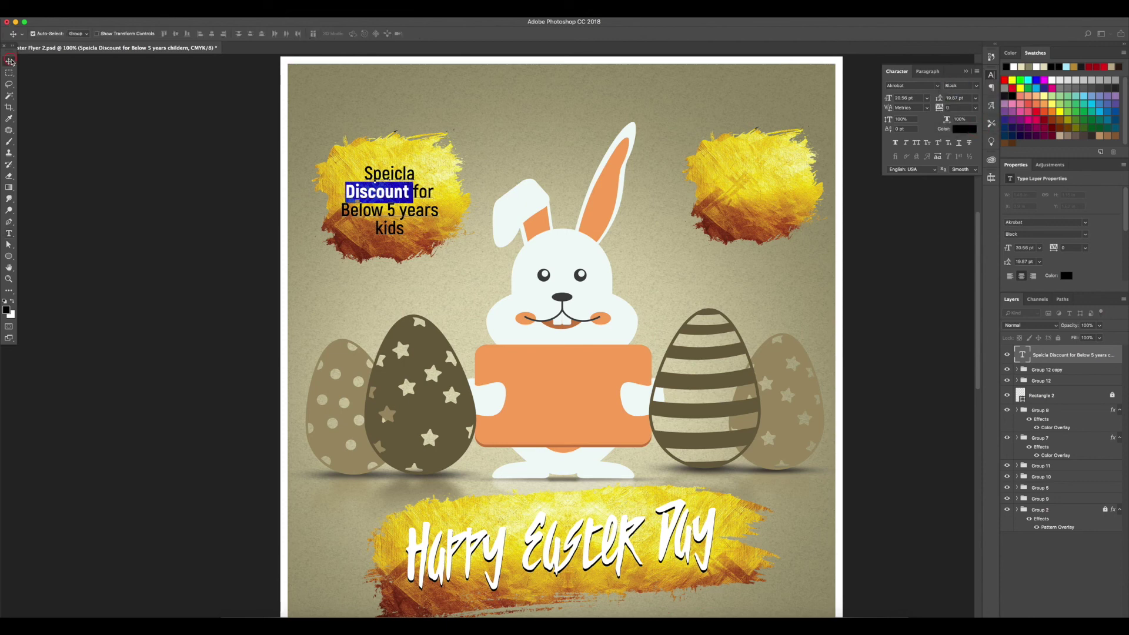
pyautogui.moveTo(434, 168); pyautogui.dragTo(428, 166)
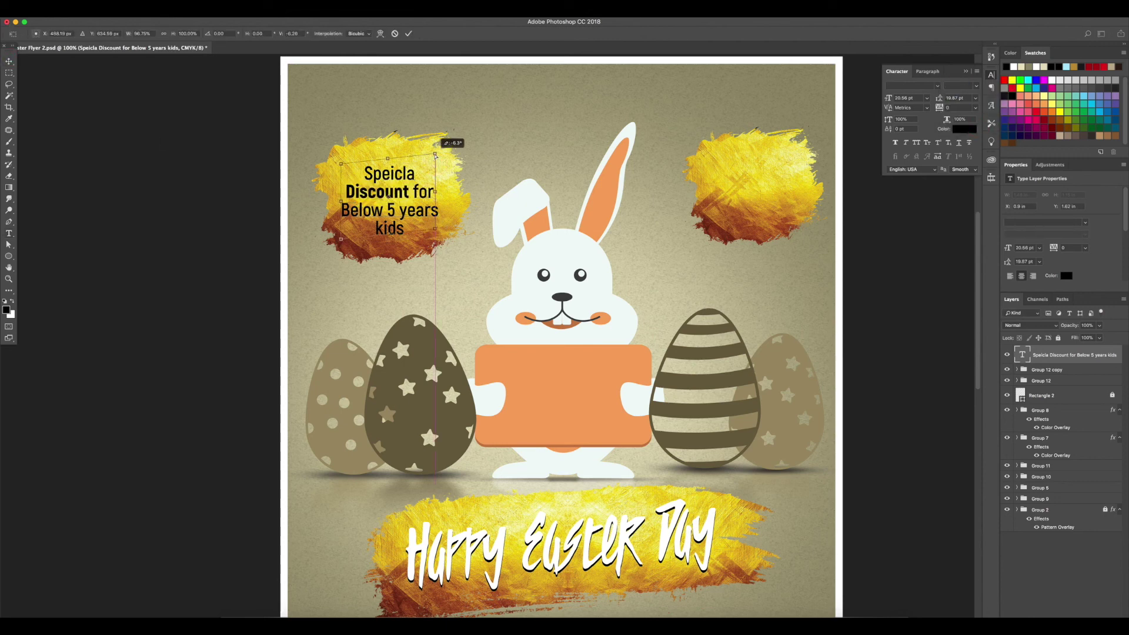
pyautogui.press('Return')
pyautogui.moveTo(405, 185); pyautogui.dragTo(754, 178)
# - Retype the right-blob copy as '$15' and enlarge it
pyautogui.doubleClick(755, 178)
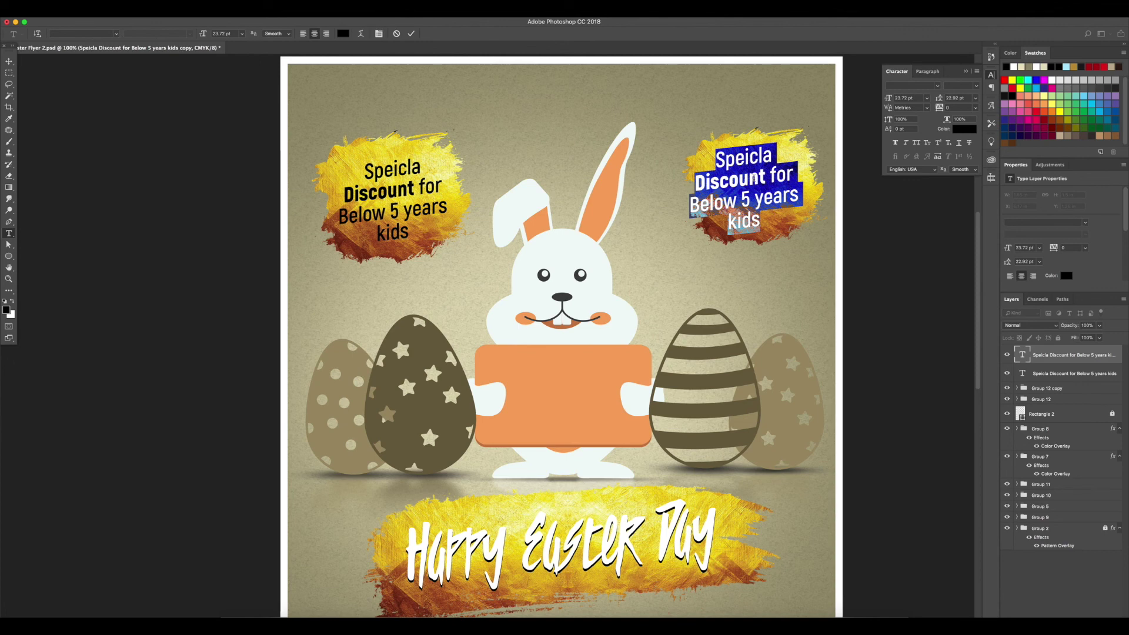
pyautogui.write('$')
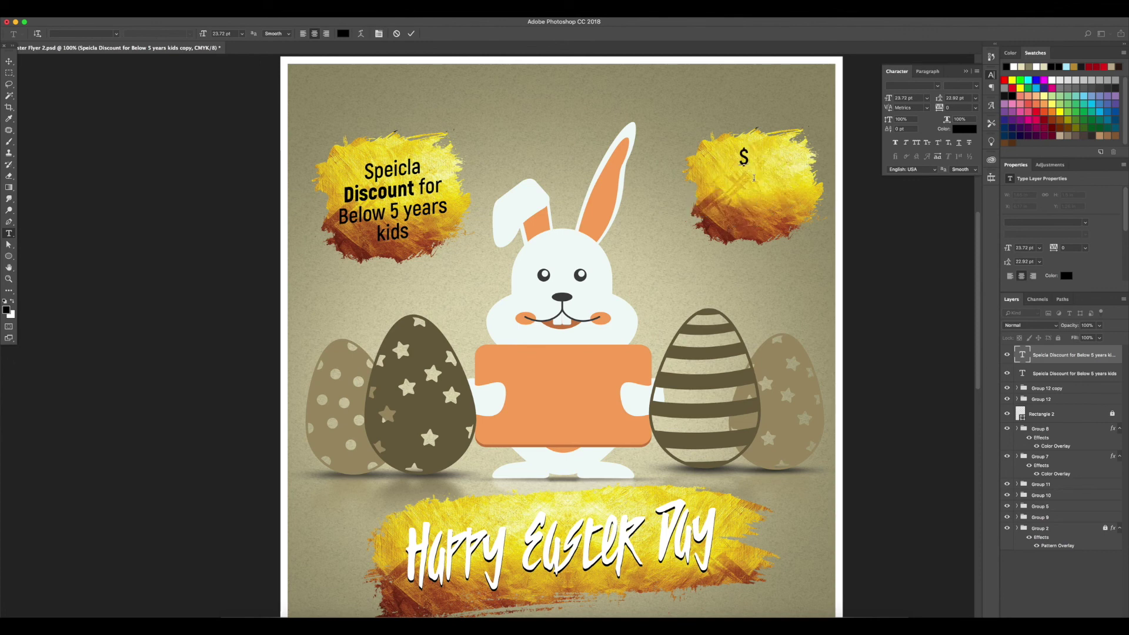
pyautogui.write('15')
pyautogui.click(9, 60)
pyautogui.hotkey('ctrl', 't')
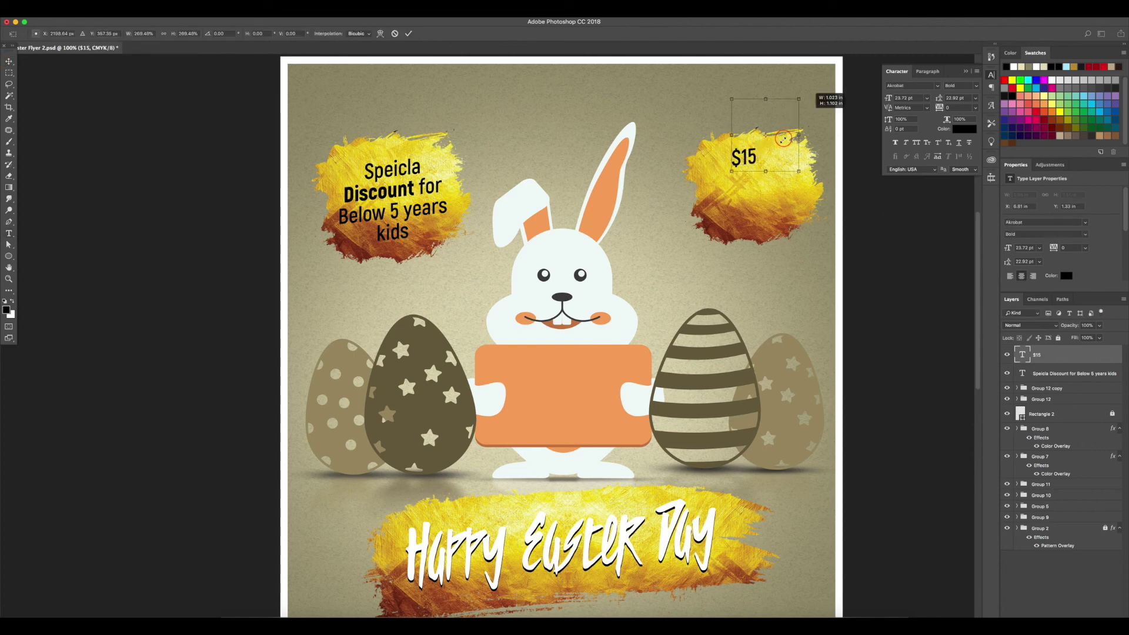
pyautogui.moveTo(758, 143); pyautogui.dragTo(802, 107)
pyautogui.press('Return')
# - Add a 'Per Kid' line beneath $15, scaled down to fit the blob
pyautogui.moveTo(765, 147); pyautogui.dragTo(762, 214)
pyautogui.doubleClick(762, 214)
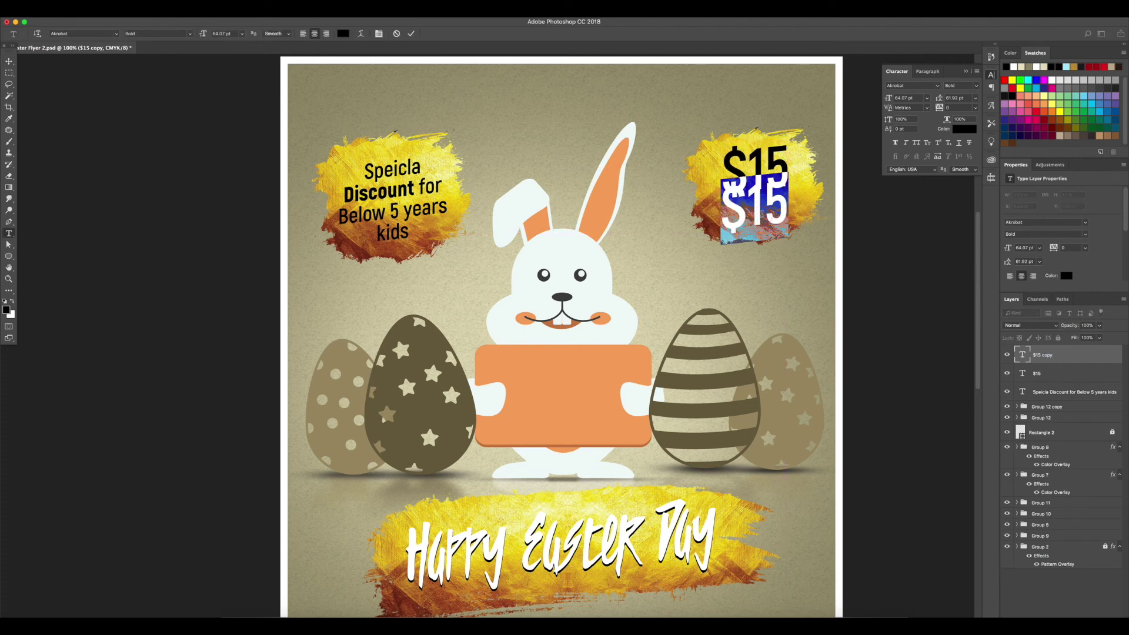
pyautogui.write('Per Ki')
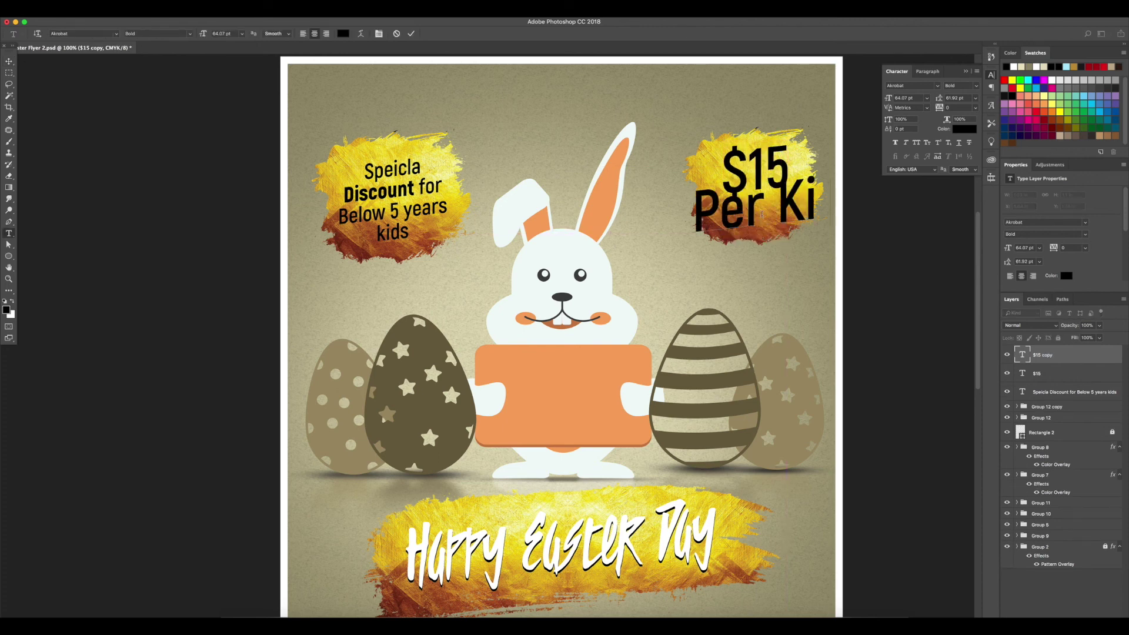
pyautogui.write('d')
pyautogui.click(6, 59)
pyautogui.hotkey('ctrl', 't')
pyautogui.moveTo(831, 168); pyautogui.dragTo(730, 231)
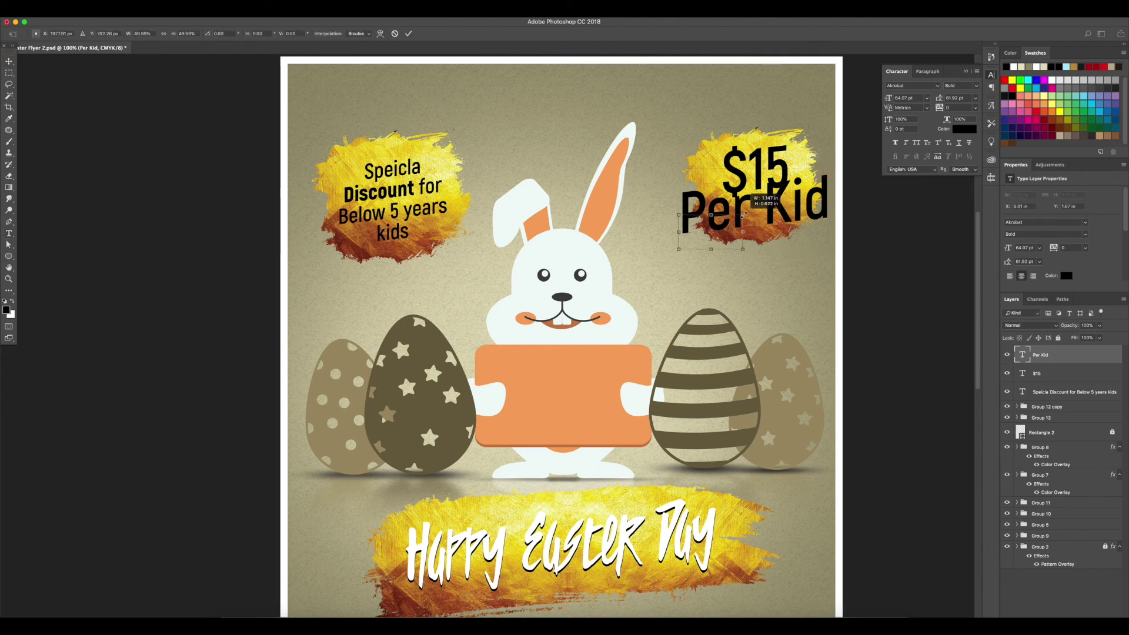
pyautogui.press('Return')
pyautogui.moveTo(731, 231); pyautogui.dragTo(780, 205)
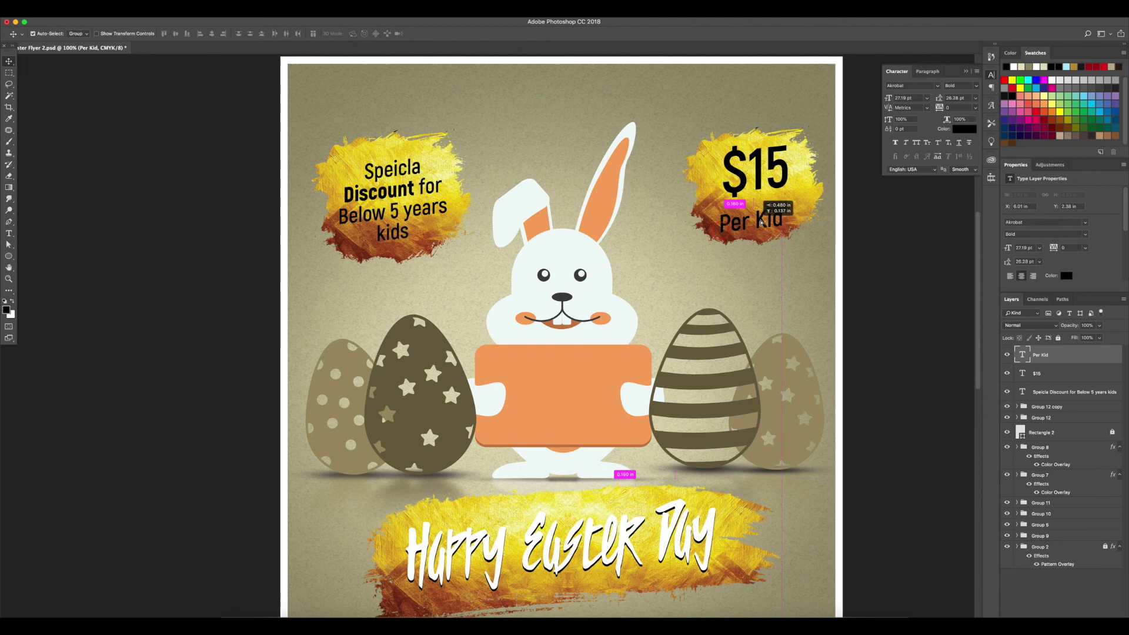
# - Fix the misordered letters of 'Speicla' in the left blob's note
pyautogui.press('t')
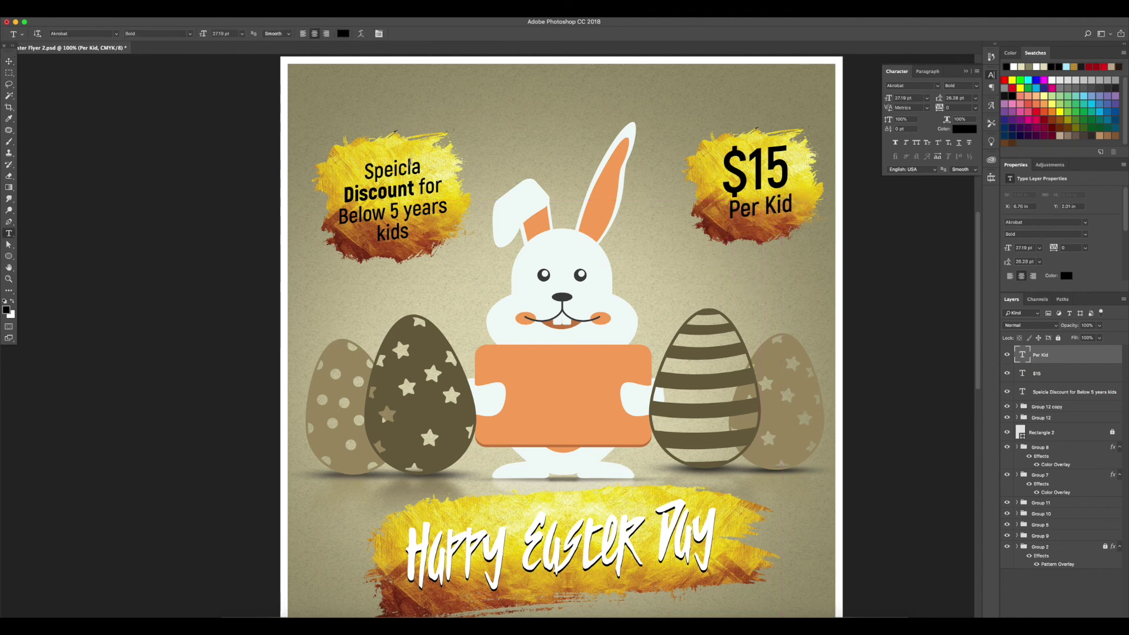
pyautogui.moveTo(411, 166); pyautogui.dragTo(422, 167)
pyautogui.press('BackSpace')
pyautogui.press('BackSpace')
pyautogui.write('al')
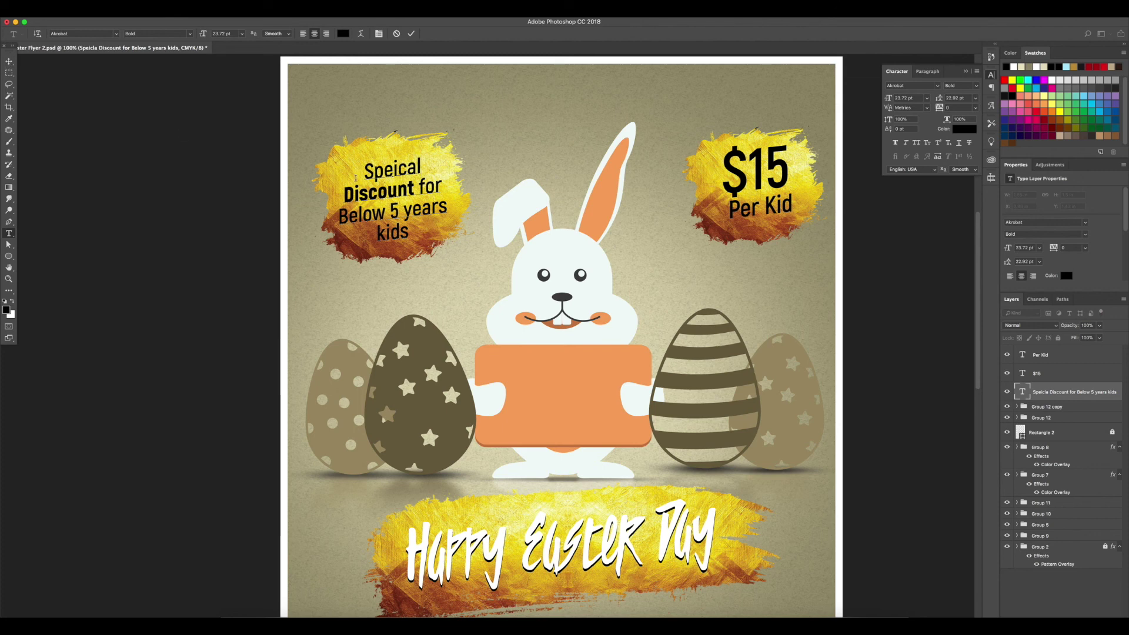
pyautogui.doubleClick(369, 171)
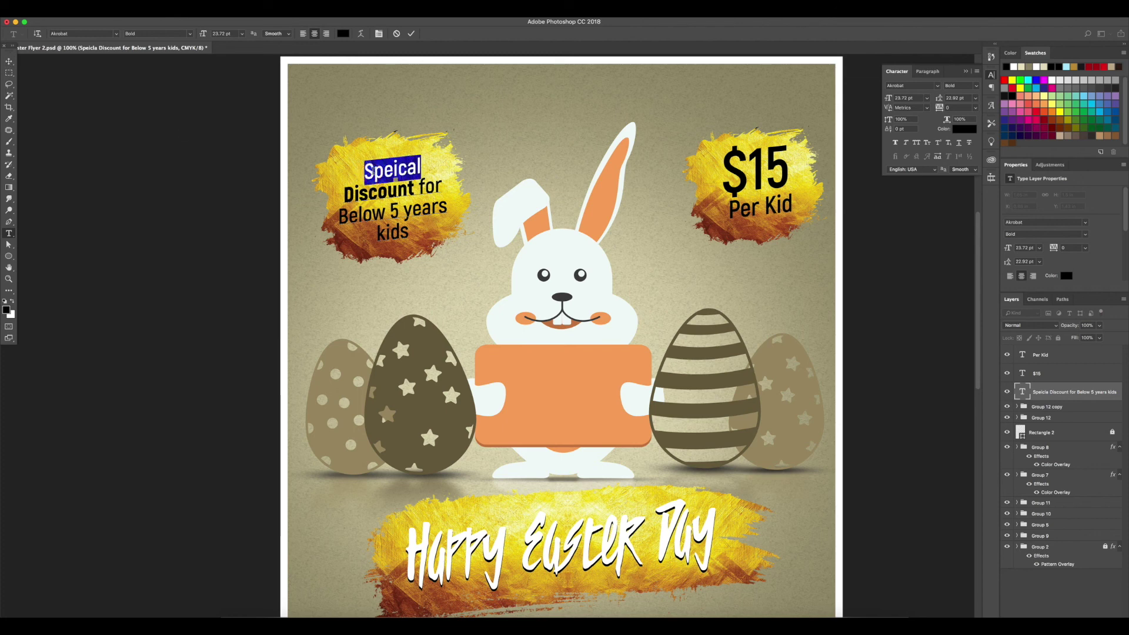
pyautogui.write('Speical')
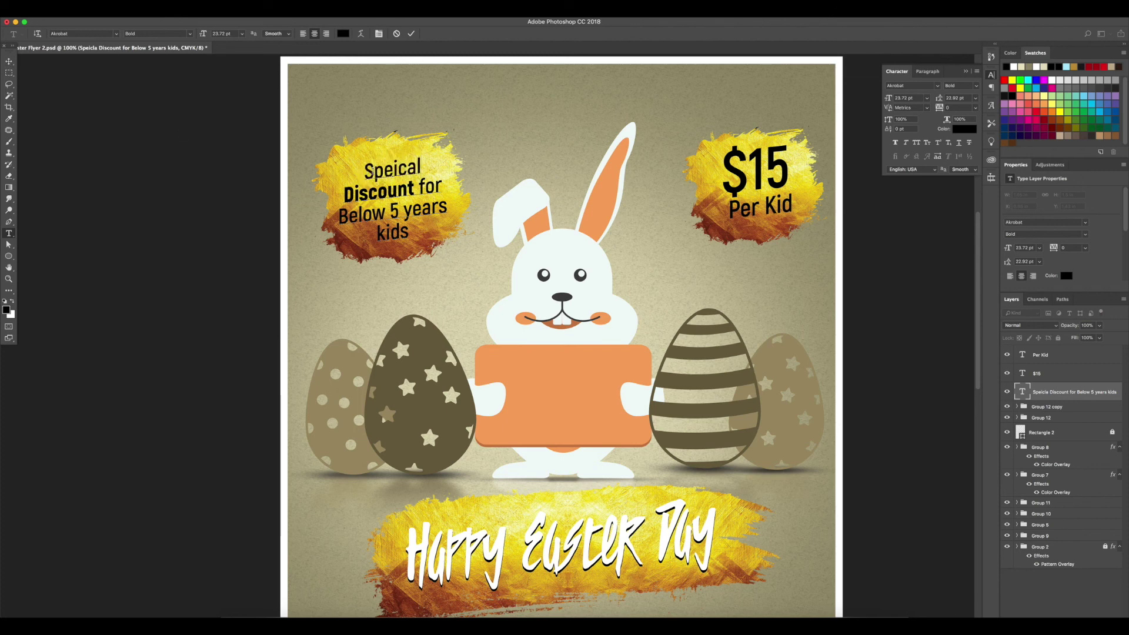
pyautogui.click(9, 61)
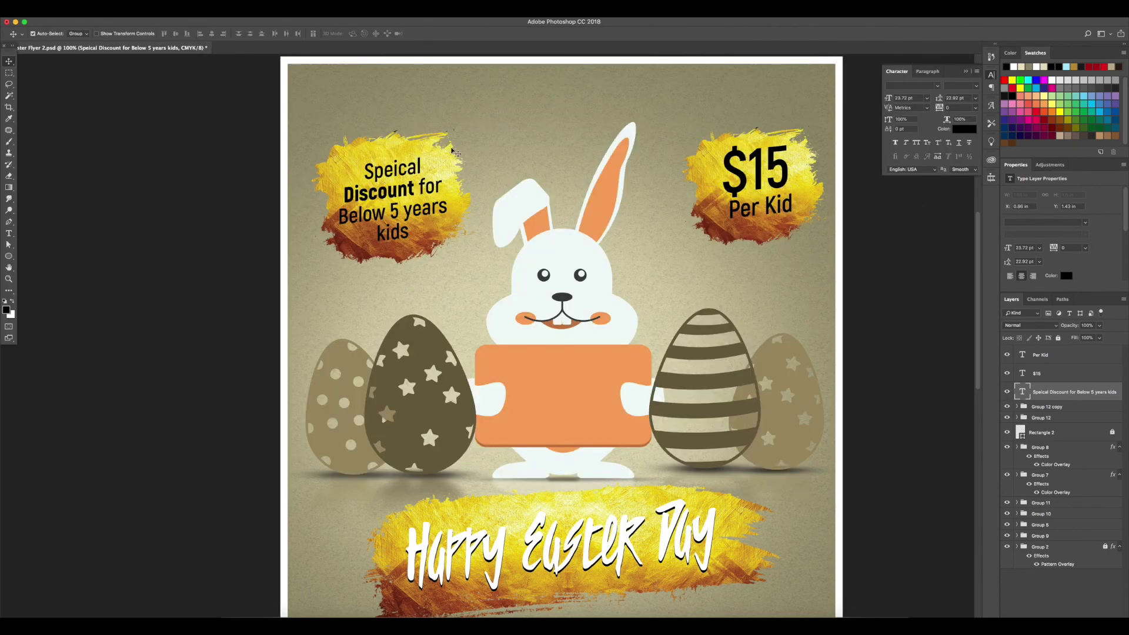
# - Search 'Speical' in the browser and copy the correct spelling 'Special'
pyautogui.press('t')
pyautogui.doubleClick(393, 170)
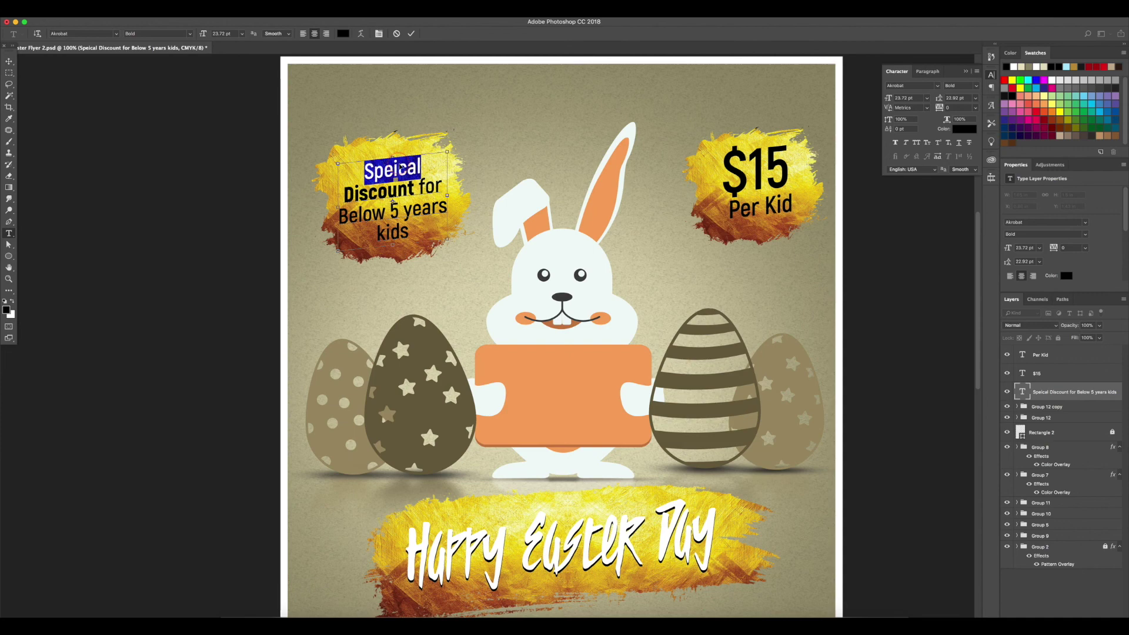
pyautogui.press('super+c')
pyautogui.press('super+Tab')
pyautogui.click(422, 65)
pyautogui.press('super+v')
pyautogui.press('Return')
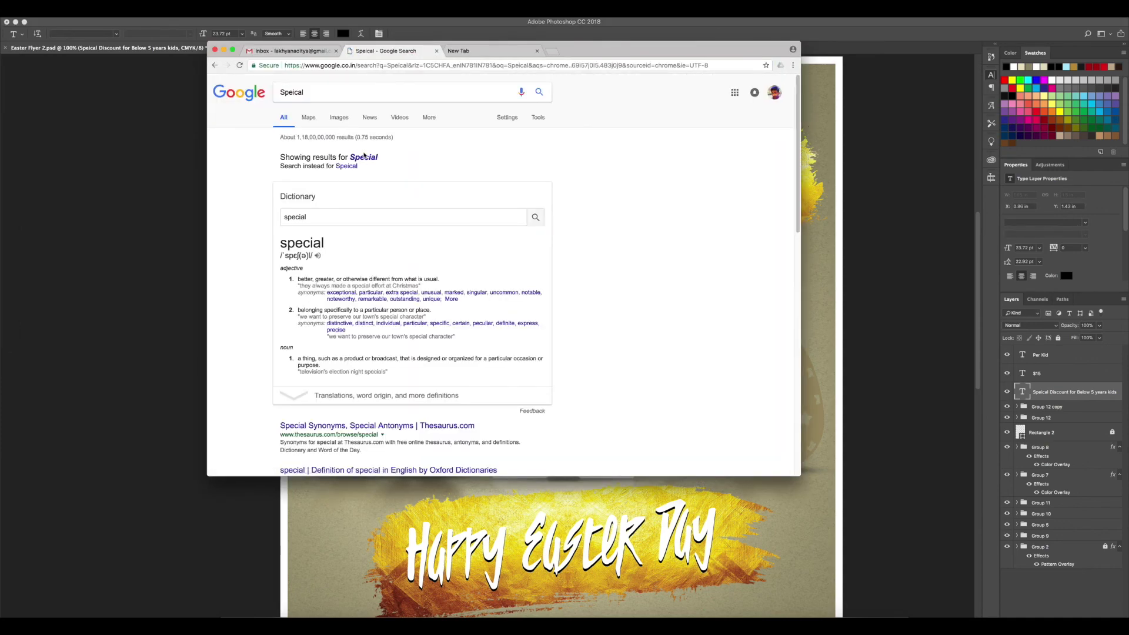
pyautogui.click(363, 157)
pyautogui.doubleClick(324, 88)
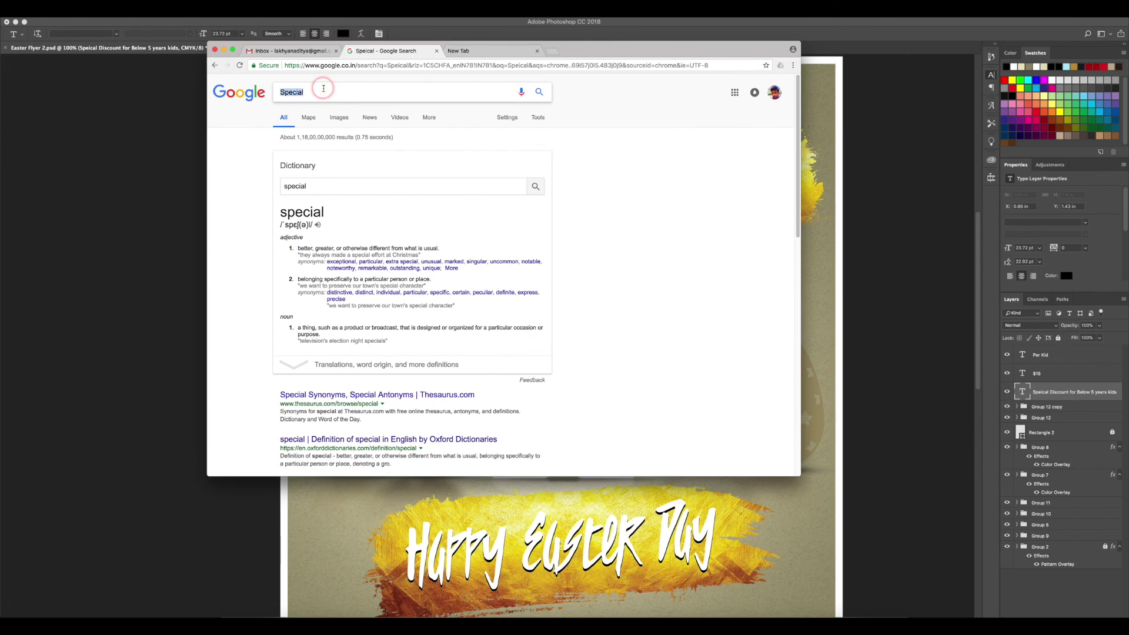
pyautogui.press('super+Tab')
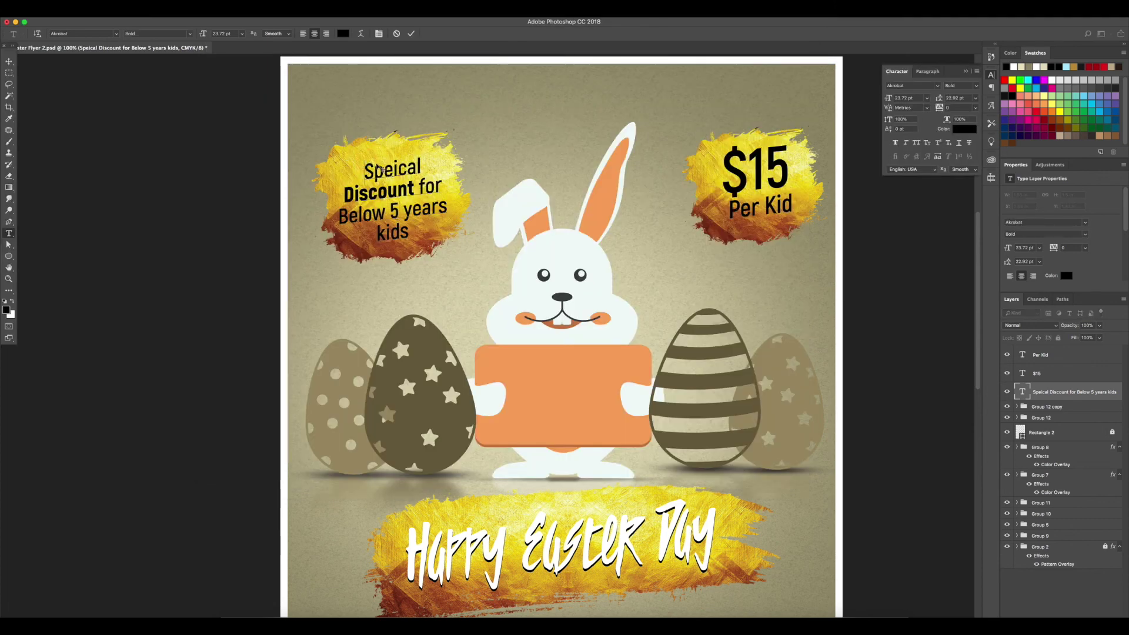
# - Replace 'Speical' with 'Special' and set the $15 text to the Black weight
pyautogui.doubleClick(378, 168)
pyautogui.hotkey('ctrl', 'v')
pyautogui.click(8, 60)
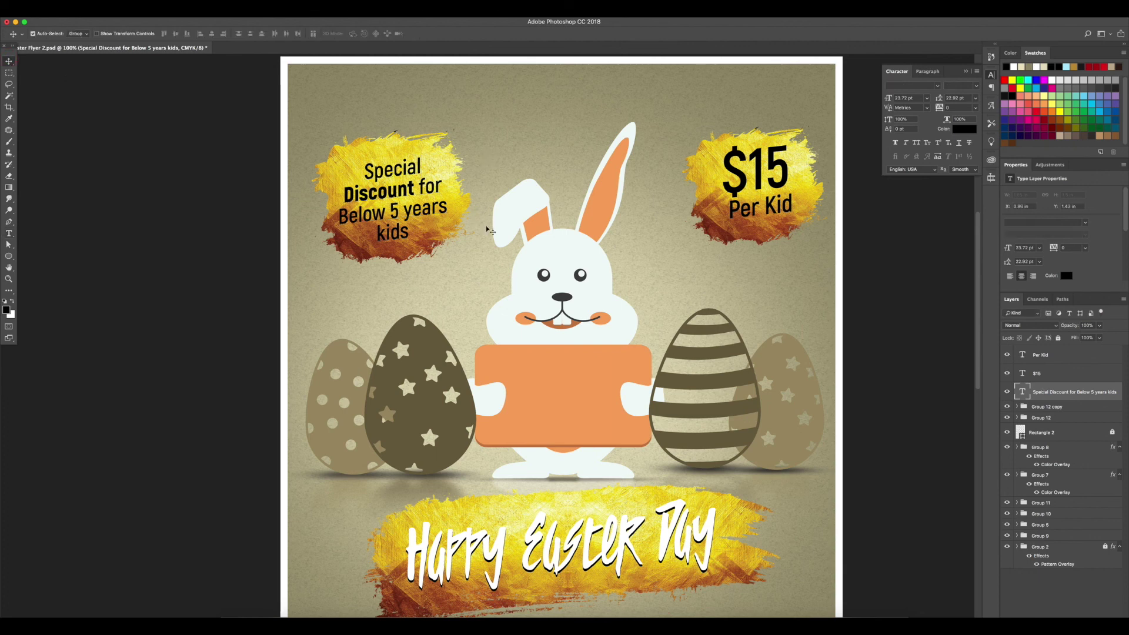
pyautogui.click(788, 178)
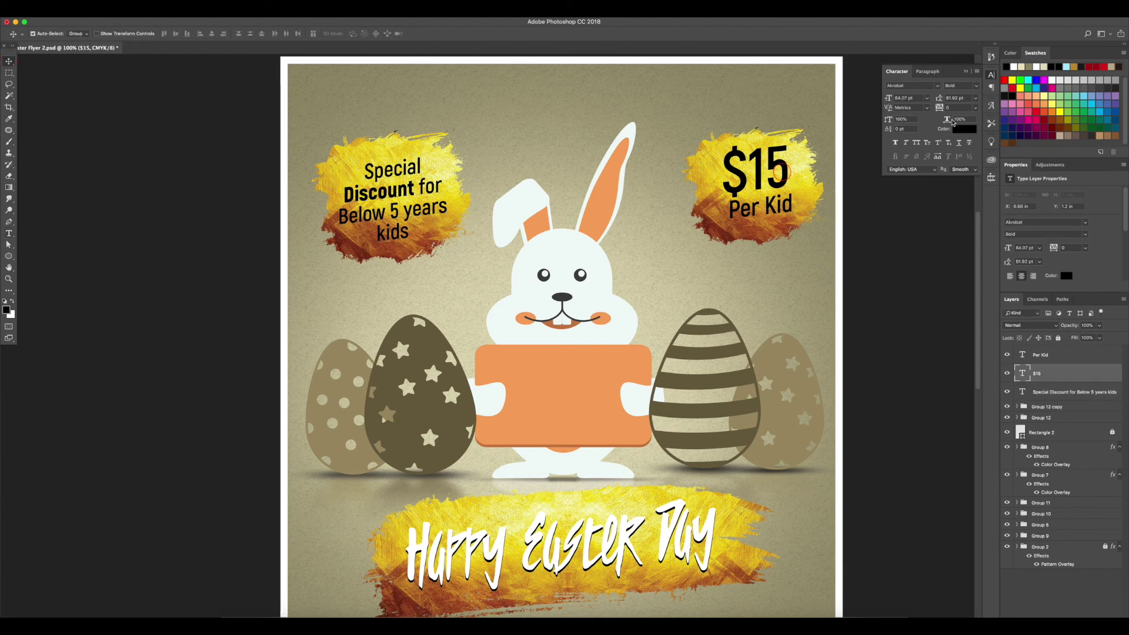
pyautogui.click(975, 86)
pyautogui.click(966, 128)
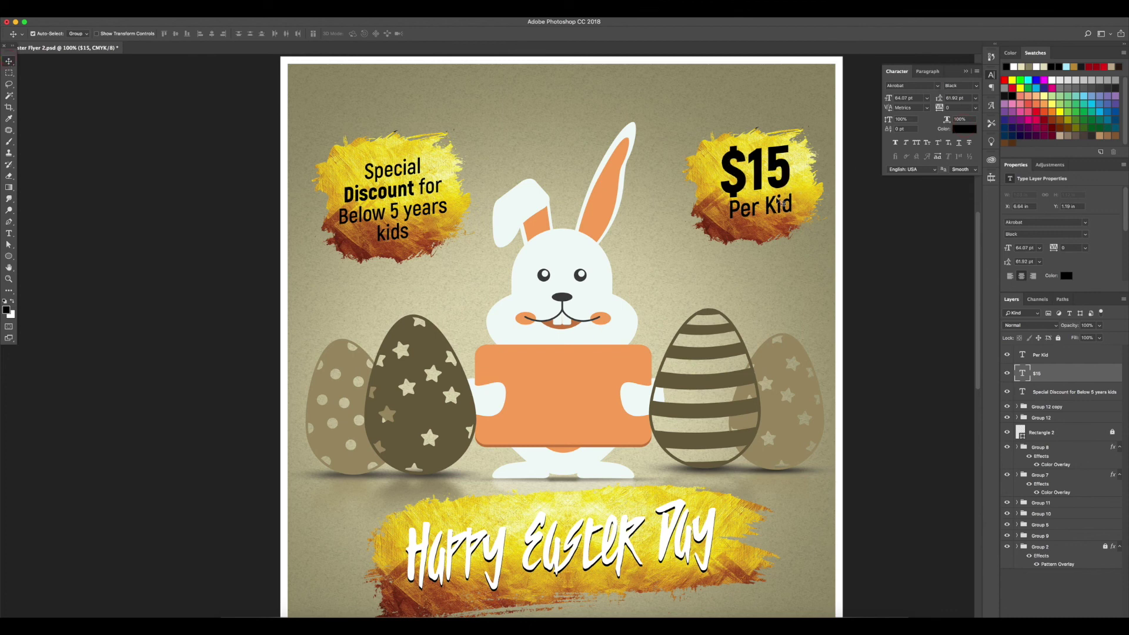
# - Group $15 with Per Kid, then group the price text with the right gold blob
pyautogui.keyDown('shift'); pyautogui.click(779, 204); pyautogui.keyUp('shift')
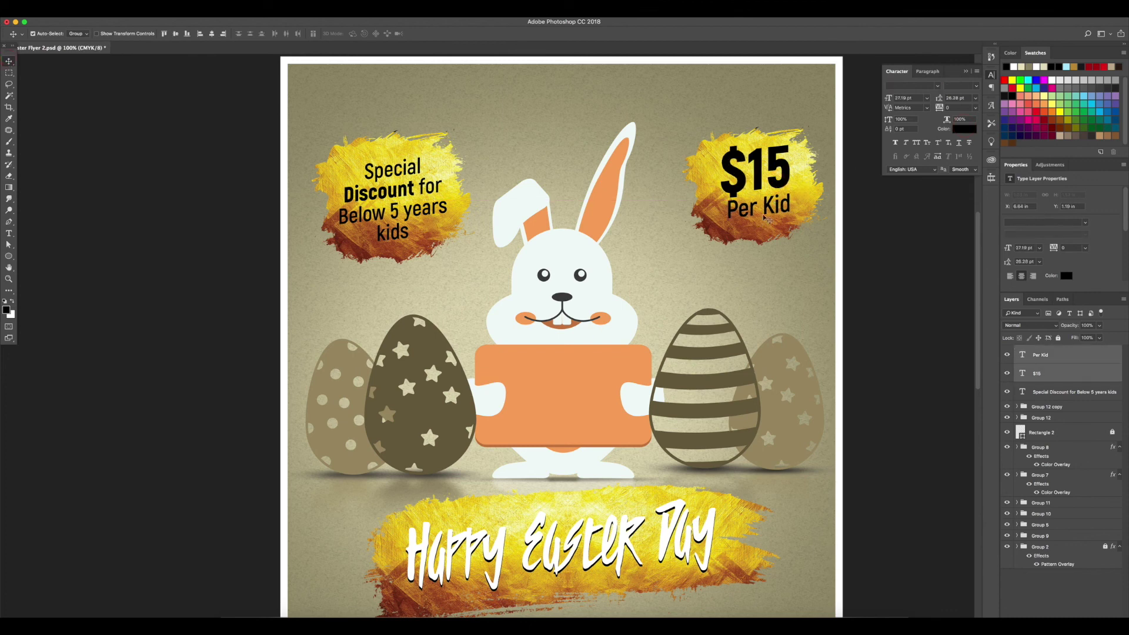
pyautogui.hotkey('ctrl', 'g')
pyautogui.moveTo(775, 182); pyautogui.dragTo(772, 187)
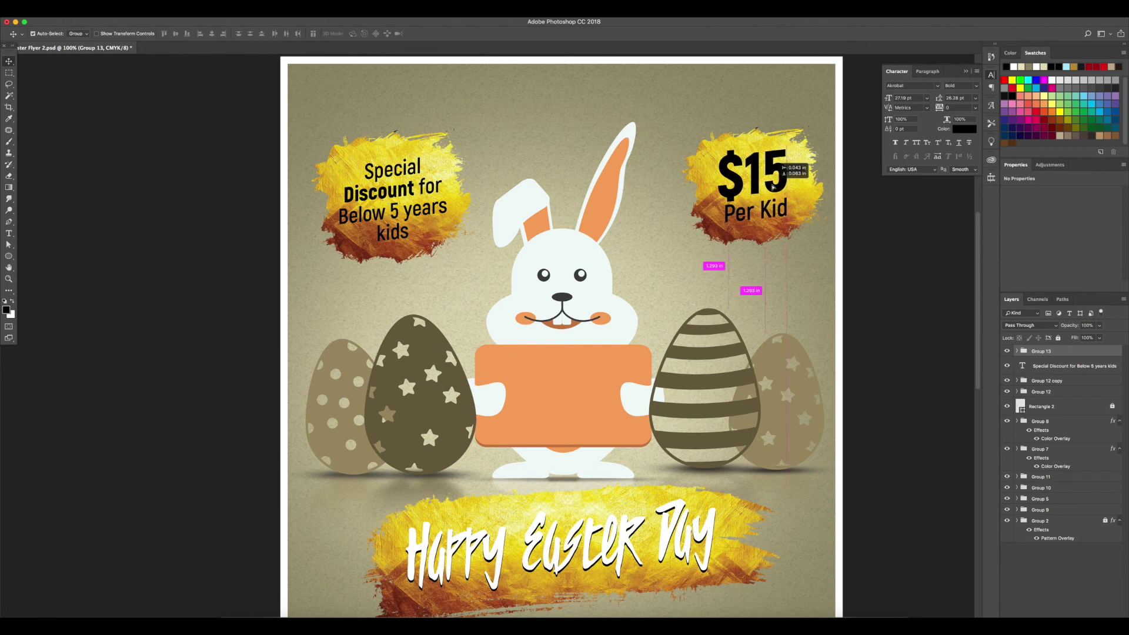
pyautogui.keyDown('shift'); pyautogui.click(821, 147); pyautogui.keyUp('shift')
pyautogui.hotkey('ctrl', 'g')
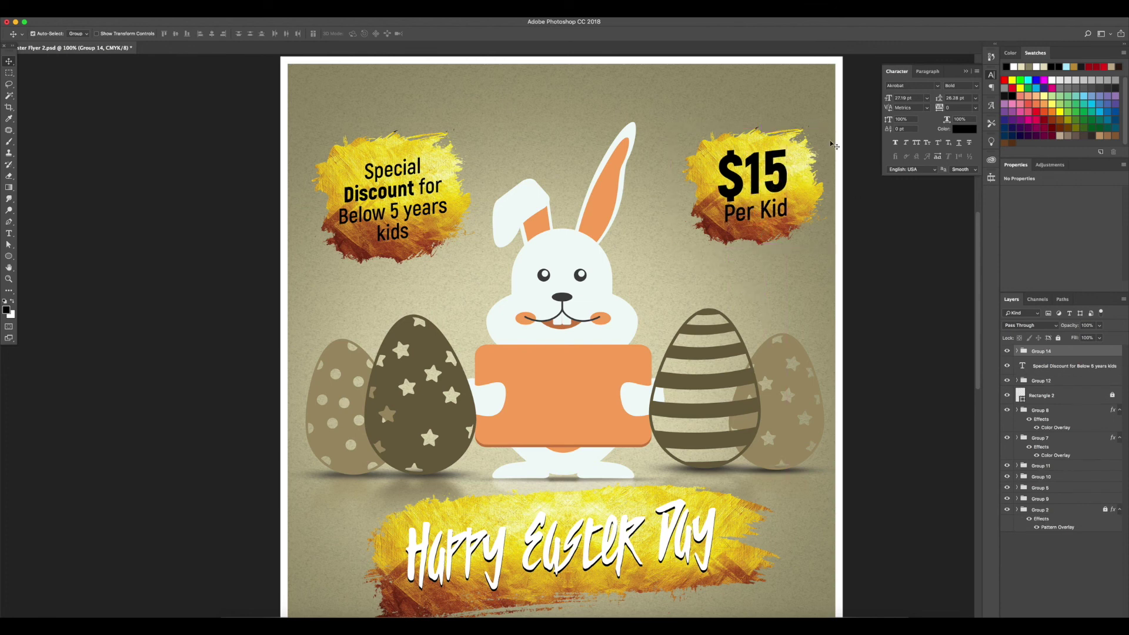
# - Type the title 'Company Presents' at the top centre of the flyer
pyautogui.press('t')
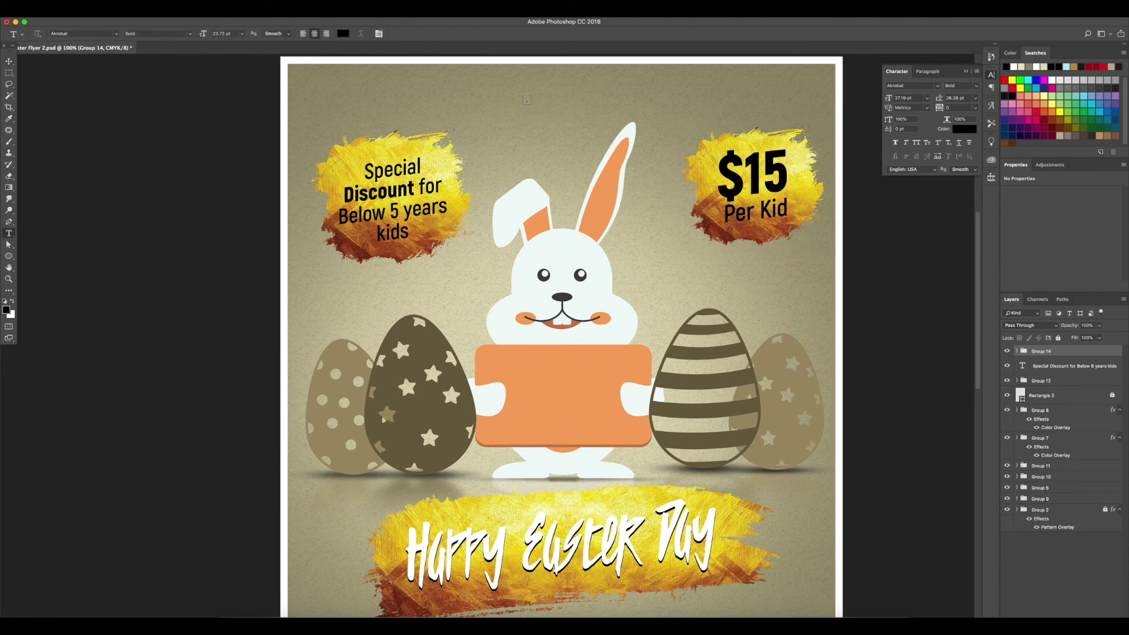
pyautogui.click(527, 99)
pyautogui.write('Company Prest')
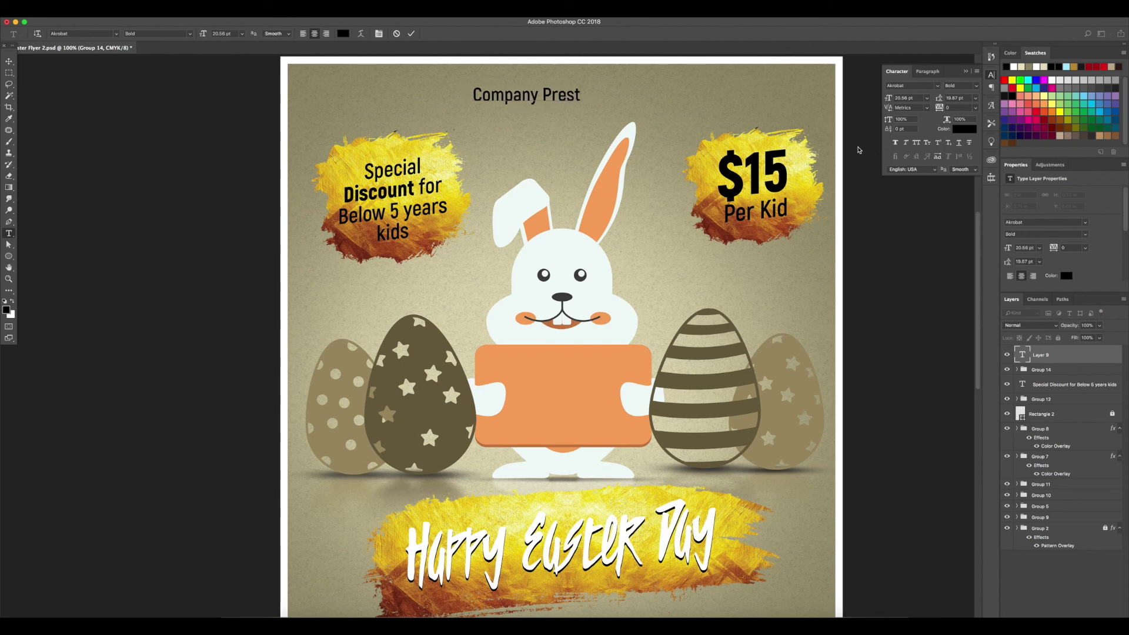
pyautogui.press('BackSpace')
pyautogui.write('en')
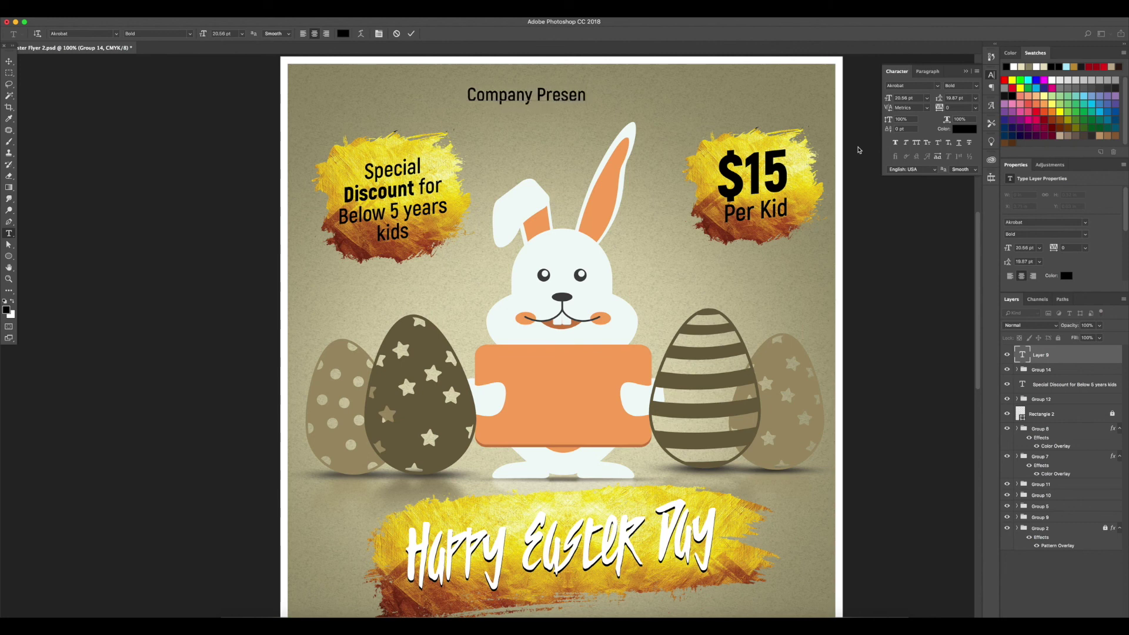
pyautogui.write('ts the')
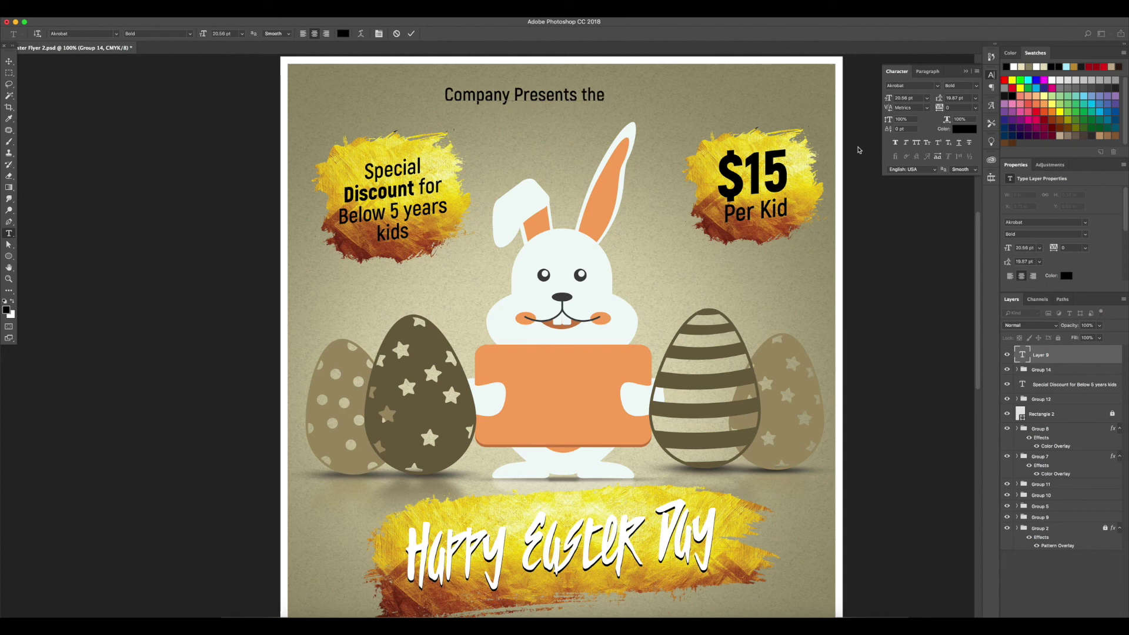
pyautogui.press('BackSpace')
pyautogui.press('BackSpace')
pyautogui.press('BackSpace')
pyautogui.press('BackSpace')
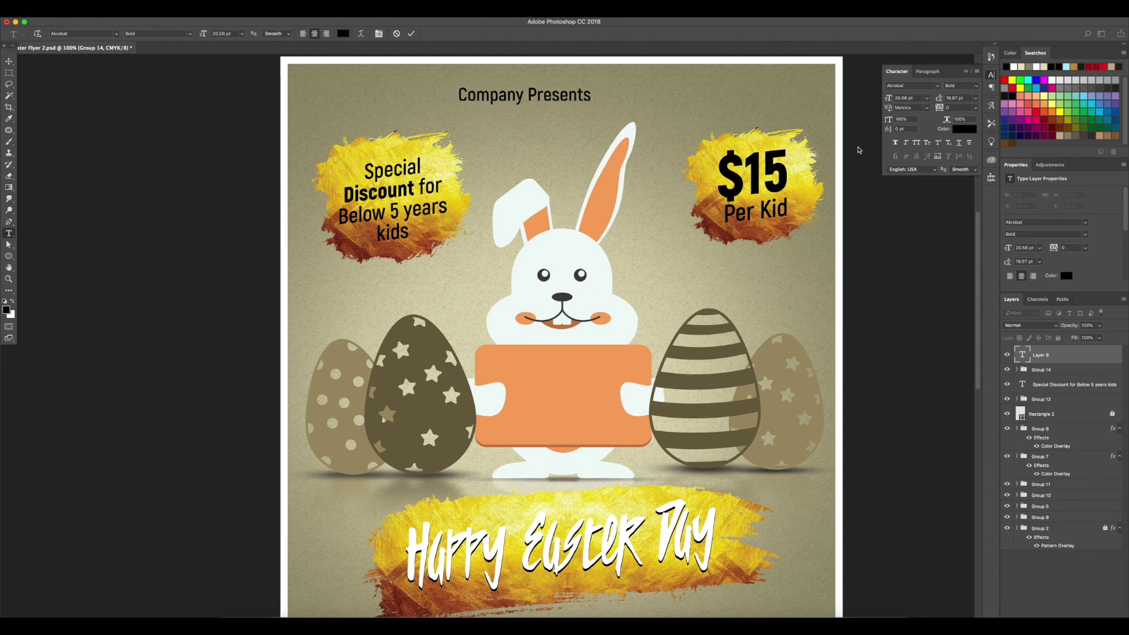
# - Make the title all caps with 200 tracking, shrink it to about 17 pt, and duplicate it above
pyautogui.hotkey('ctrl', 'a')
pyautogui.click(916, 143)
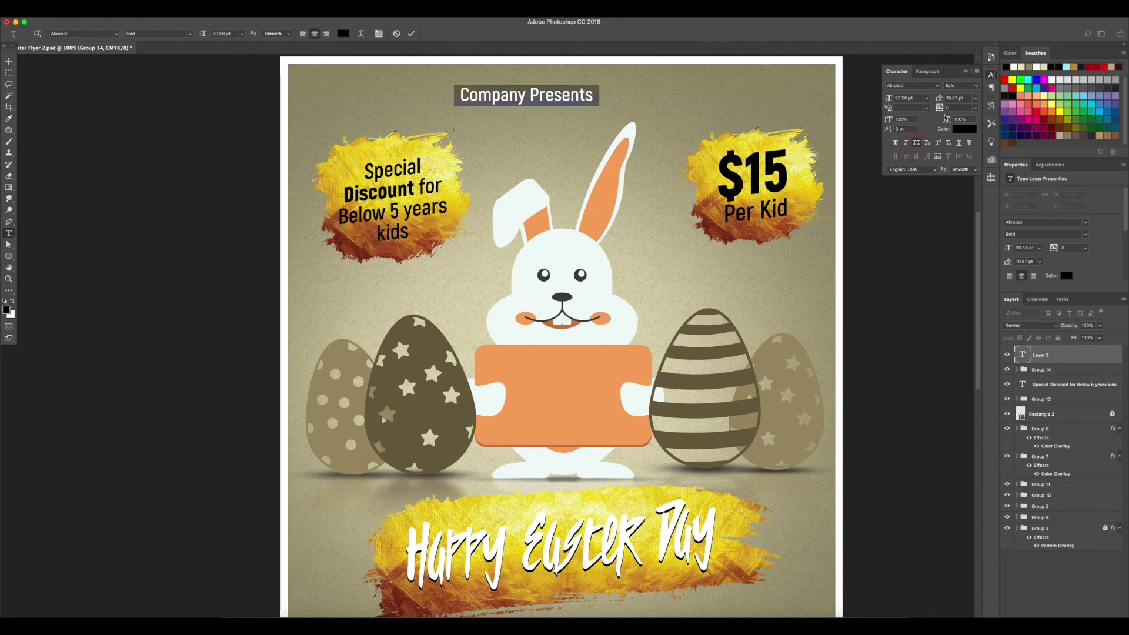
pyautogui.click(974, 107)
pyautogui.click(960, 215)
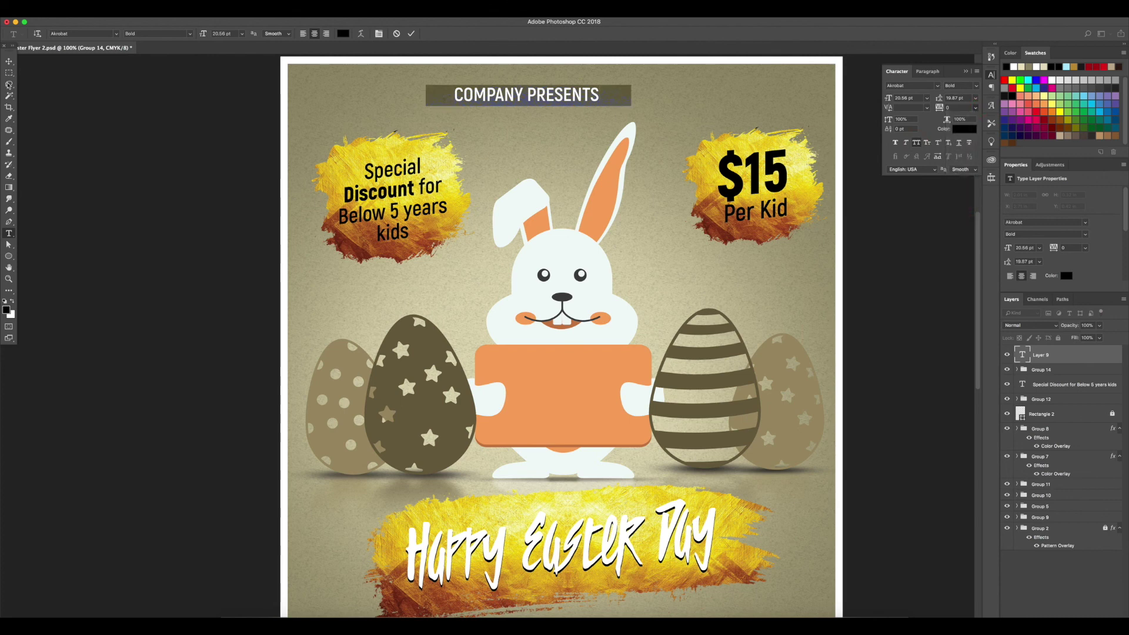
pyautogui.click(11, 61)
pyautogui.hotkey('ctrl', 't')
pyautogui.click(574, 94)
pyautogui.moveTo(575, 94)
pyautogui.mouseDown()
pyautogui.moveTo(558, 96)
pyautogui.moveTo(615, 98)
pyautogui.moveTo(615, 119)
pyautogui.mouseUp()
pyautogui.press('Return')
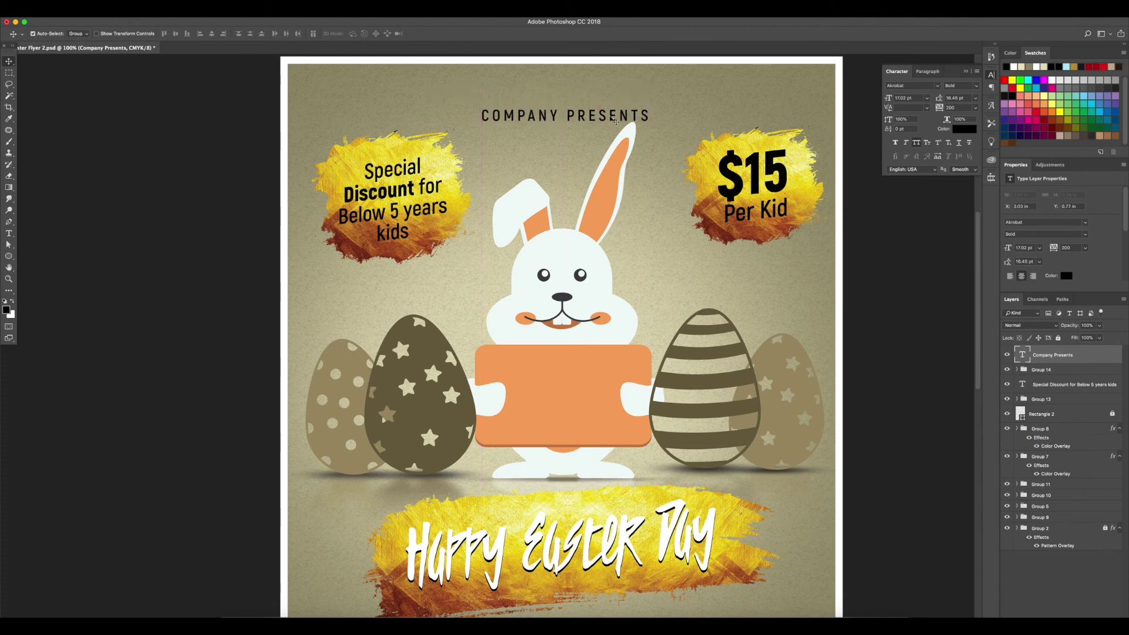
pyautogui.keyDown('alt'); pyautogui.moveTo(588, 109); pyautogui.dragTo(585, 83); pyautogui.keyUp('alt')
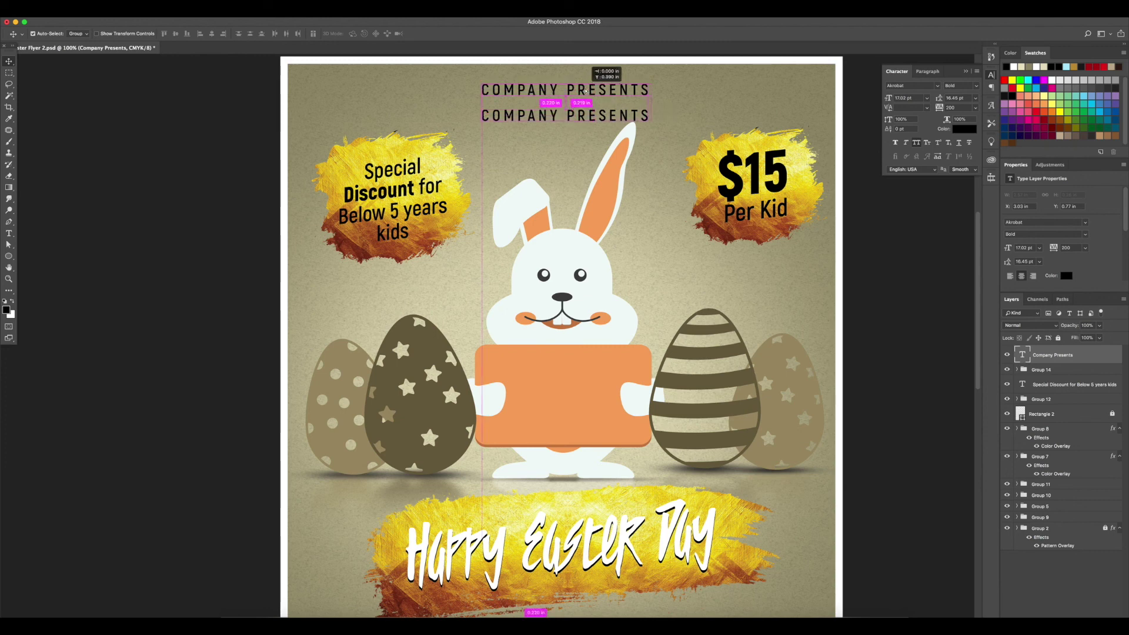
# - Retype the copied title as 'YOUR LOGO' in Black weight with -10 tracking
pyautogui.doubleClick(585, 84)
pyautogui.write('YOUR LOGO')
pyautogui.hotkey('ctrl', 'a')
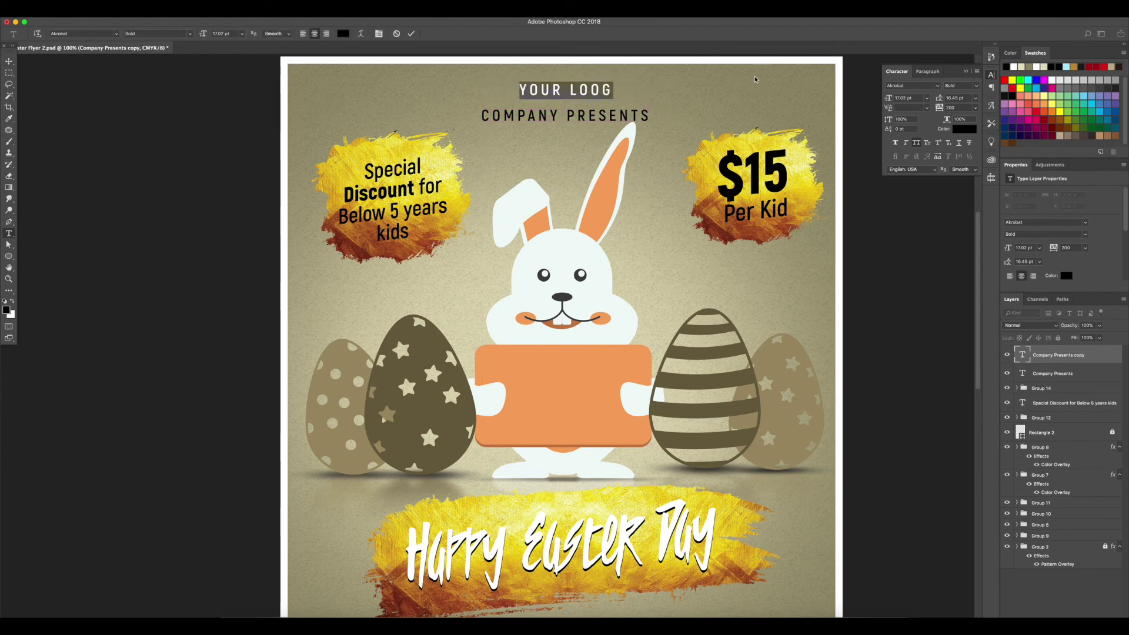
pyautogui.press('BackSpace')
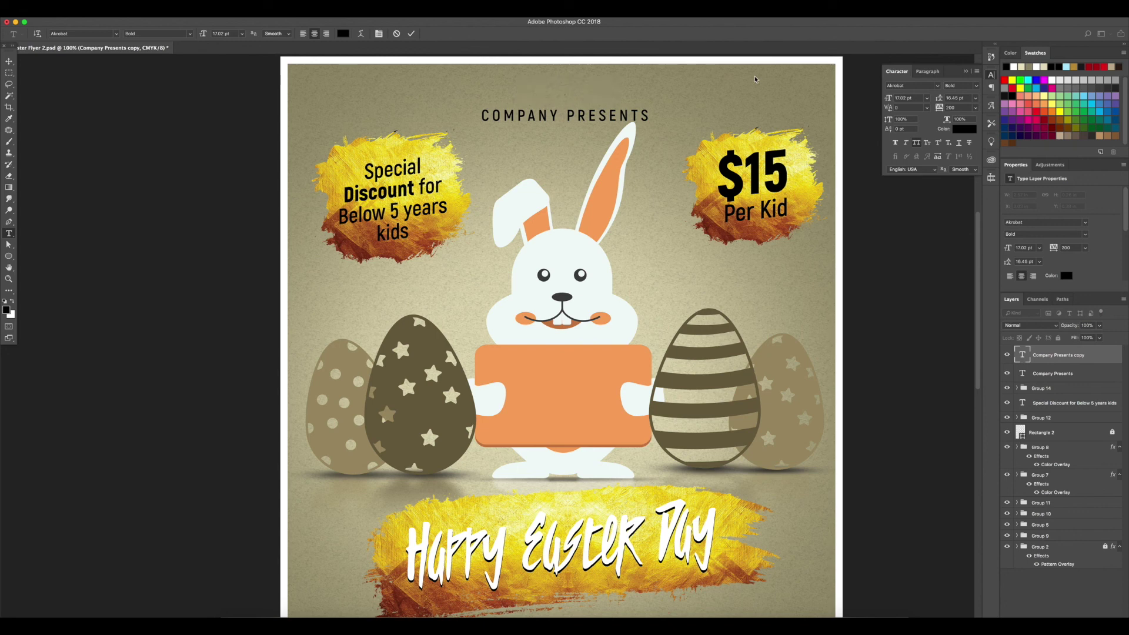
pyautogui.write('YOUR LOGO')
pyautogui.hotkey('ctrl', 'a')
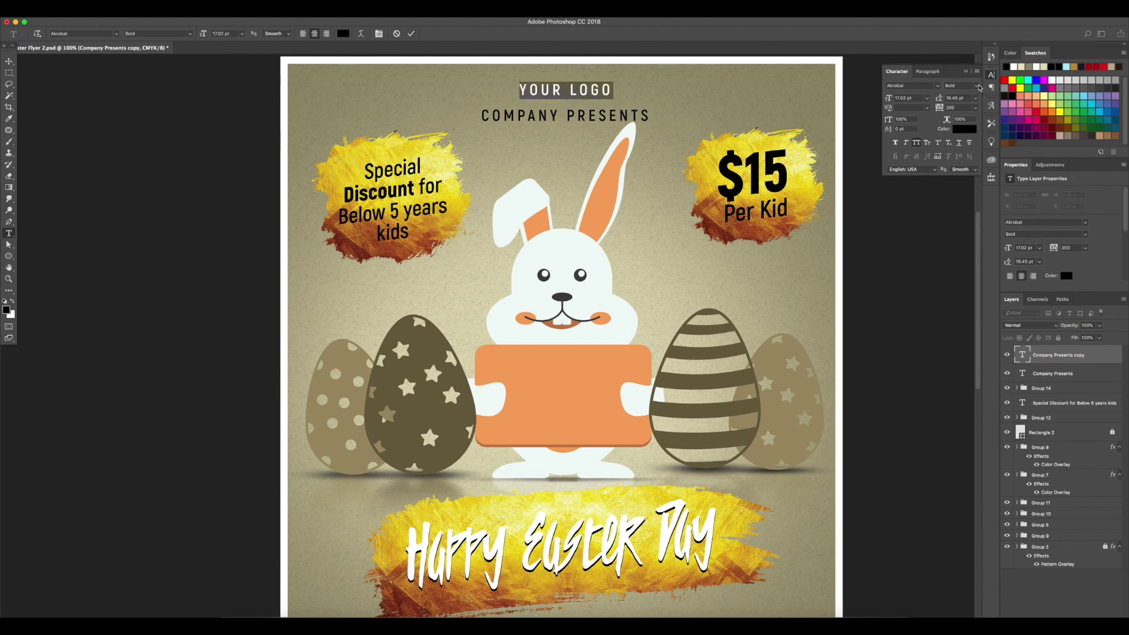
pyautogui.click(977, 86)
pyautogui.click(958, 130)
pyautogui.click(977, 108)
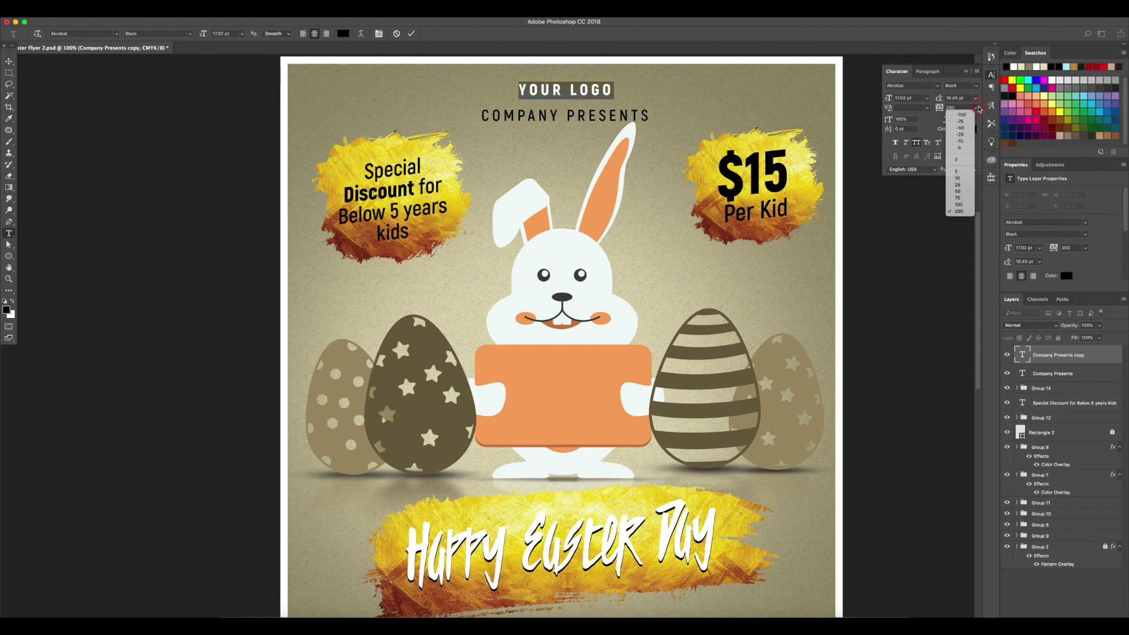
pyautogui.click(960, 141)
pyautogui.hotkey('ctrl', 'Return')
# - Enlarge YOUR LOGO and place it just above COMPANY PRESENTS
pyautogui.hotkey('ctrl', 't')
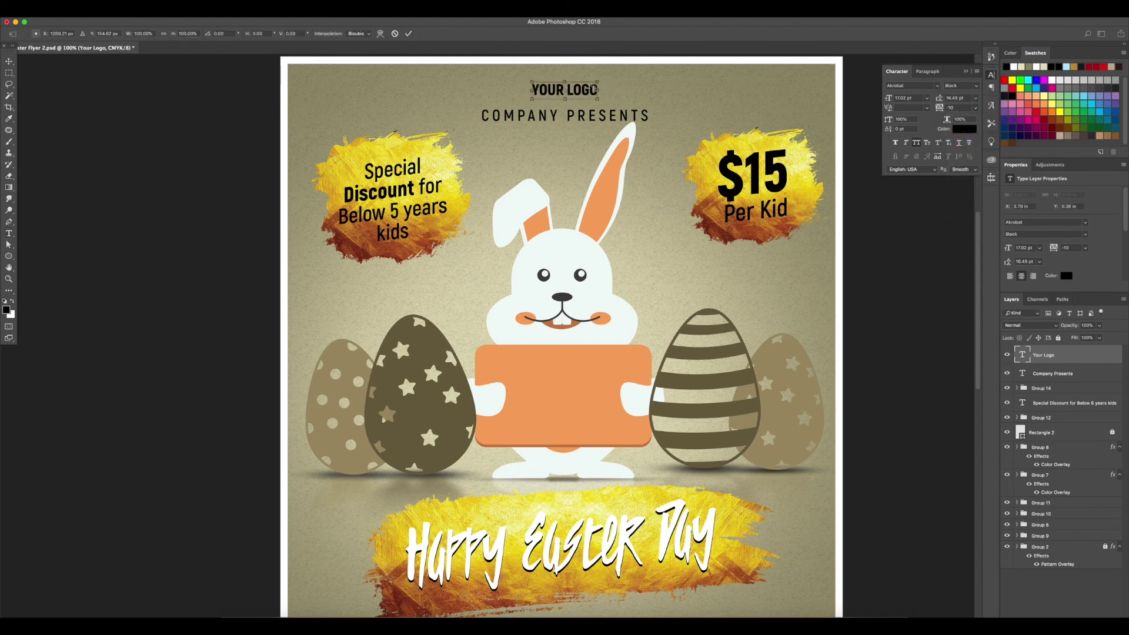
pyautogui.moveTo(598, 81); pyautogui.dragTo(664, 71)
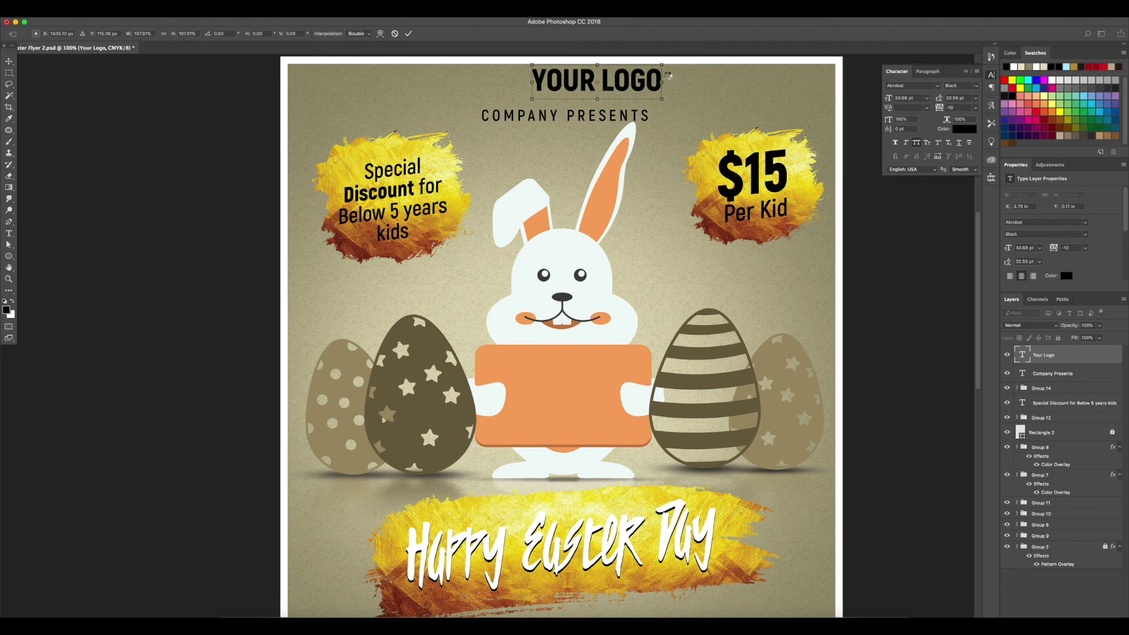
pyautogui.press('Return')
pyautogui.moveTo(610, 79); pyautogui.dragTo(583, 88)
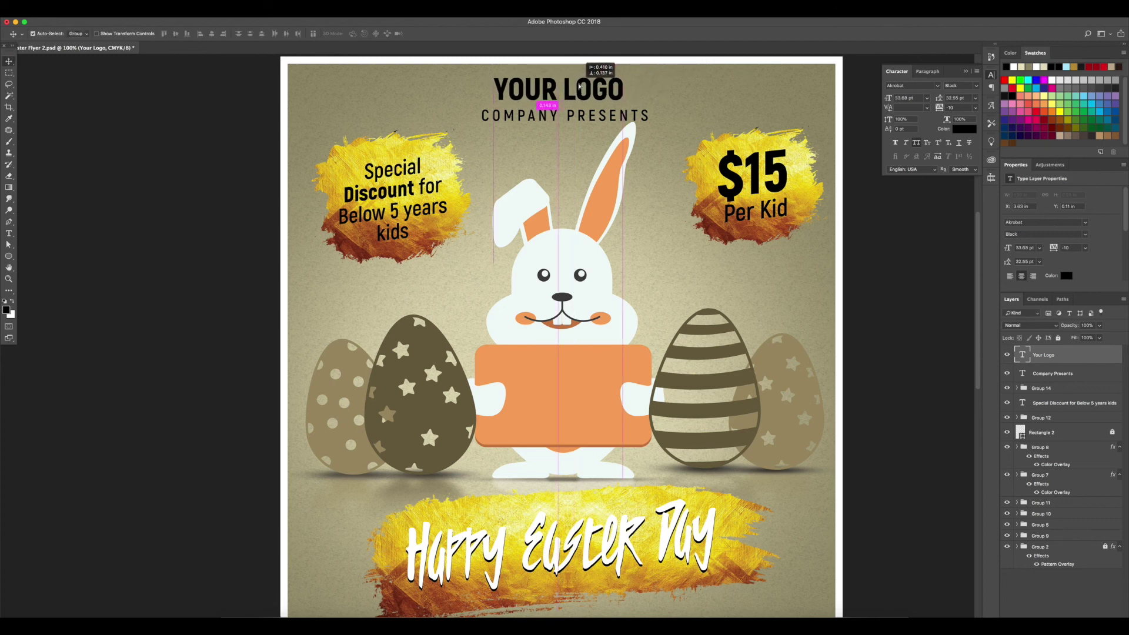
pyautogui.click(557, 410)
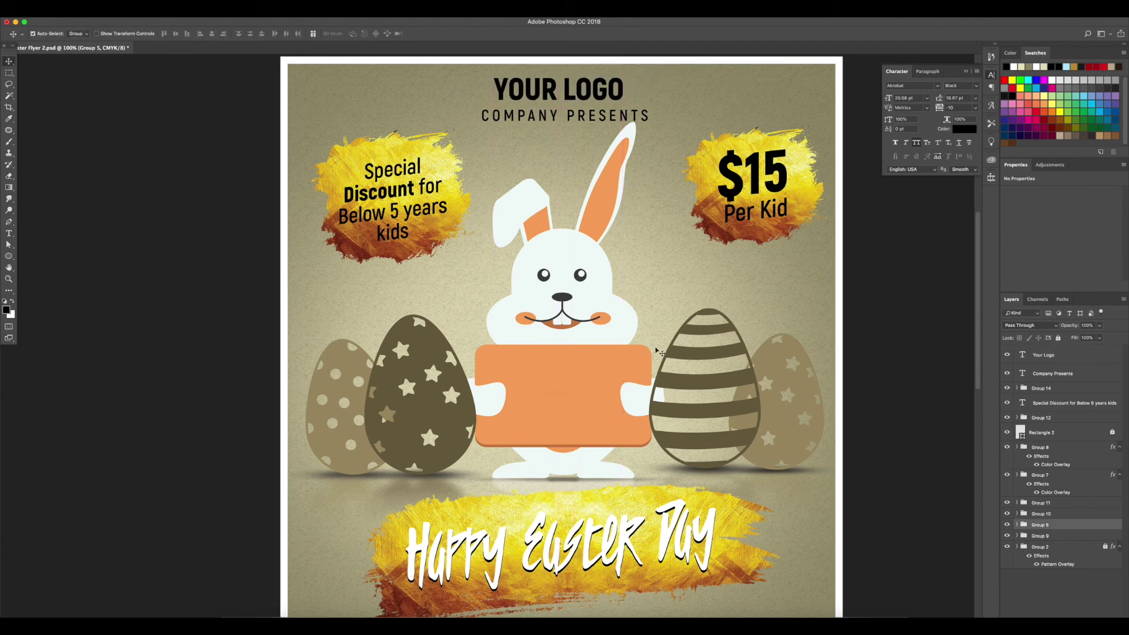
# - Apply Levels to the Vector Smart Object bunny with the black input raised to 82
pyautogui.click(78, 33)
pyautogui.click(588, 380)
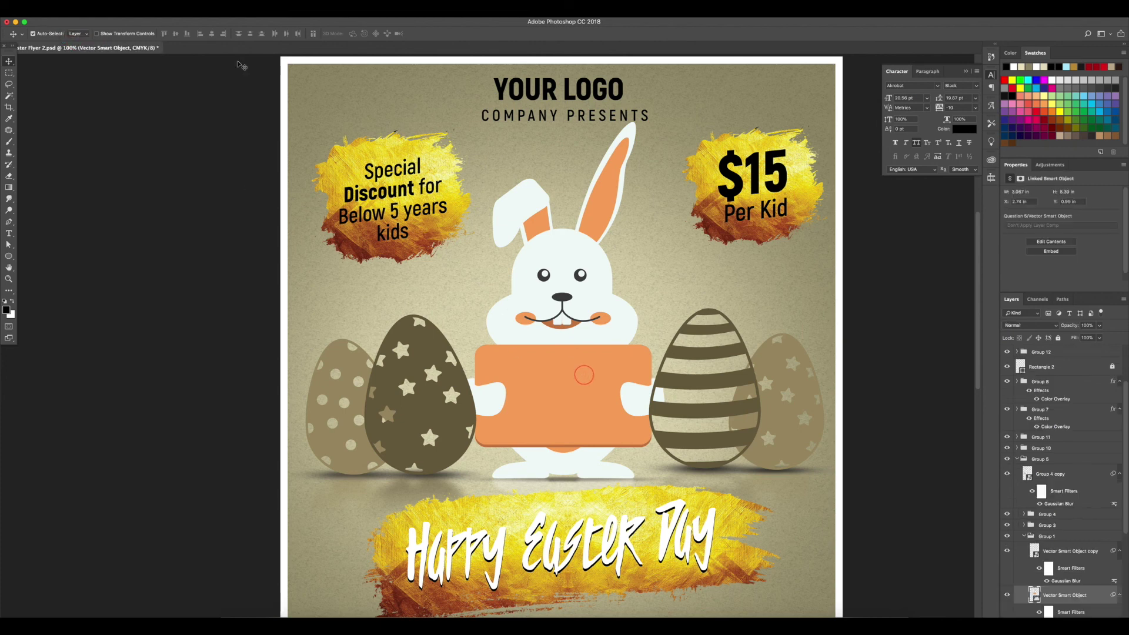
pyautogui.click(117, 7)
pyautogui.hotkey('ctrl', 'l')
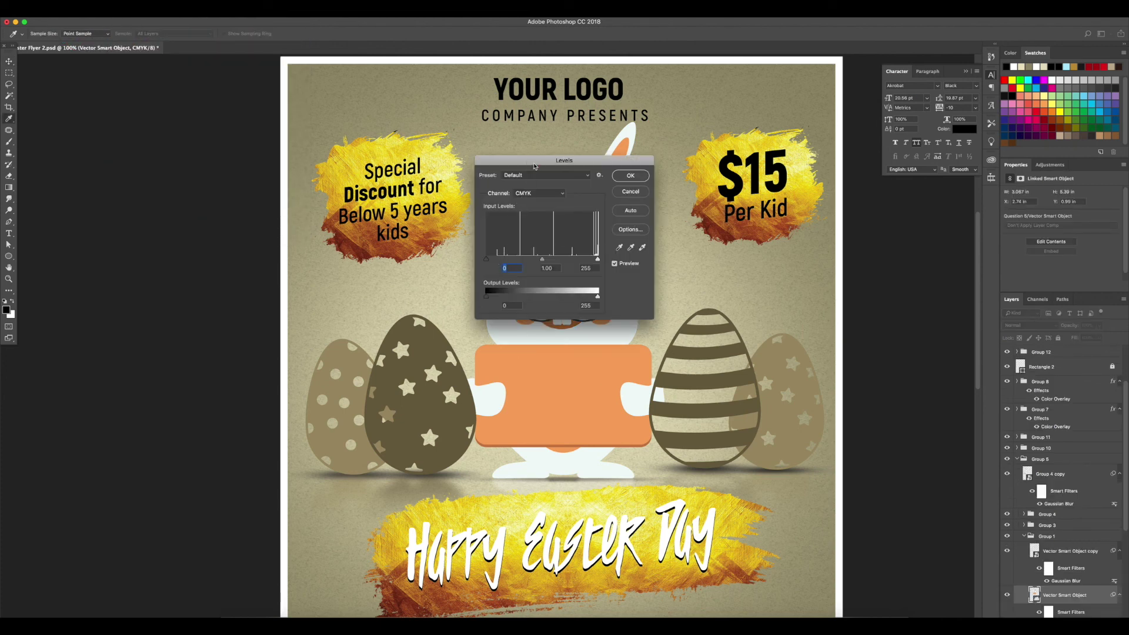
pyautogui.moveTo(534, 167); pyautogui.dragTo(856, 219)
pyautogui.moveTo(807, 314); pyautogui.dragTo(817, 314)
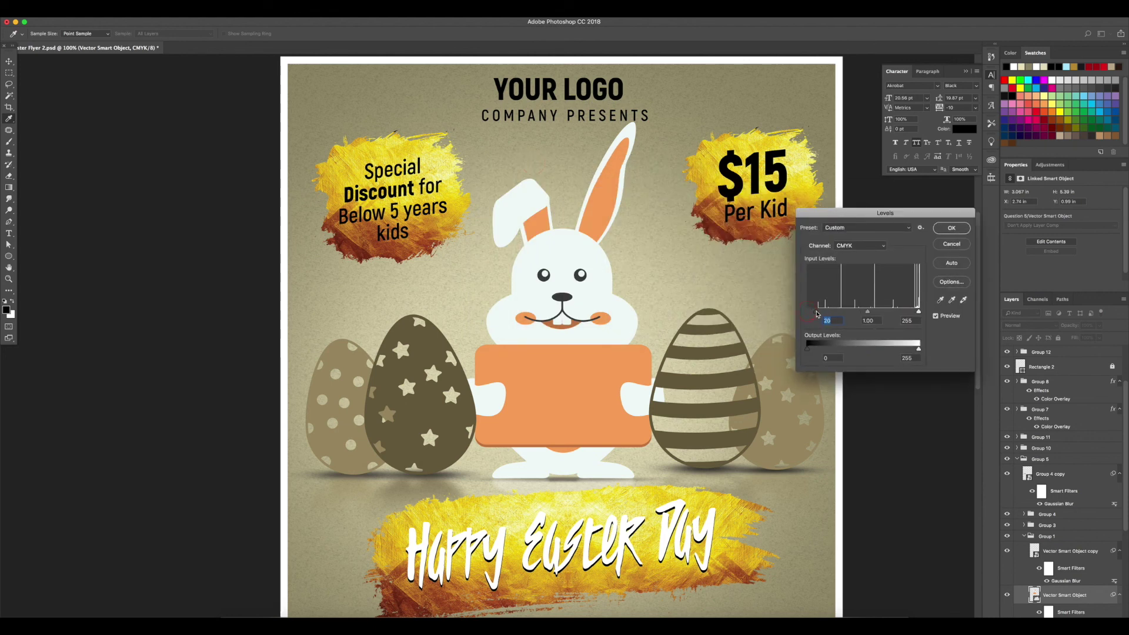
pyautogui.press('Down')
pyautogui.press('Return')
pyautogui.hotkey('ctrl', '0')
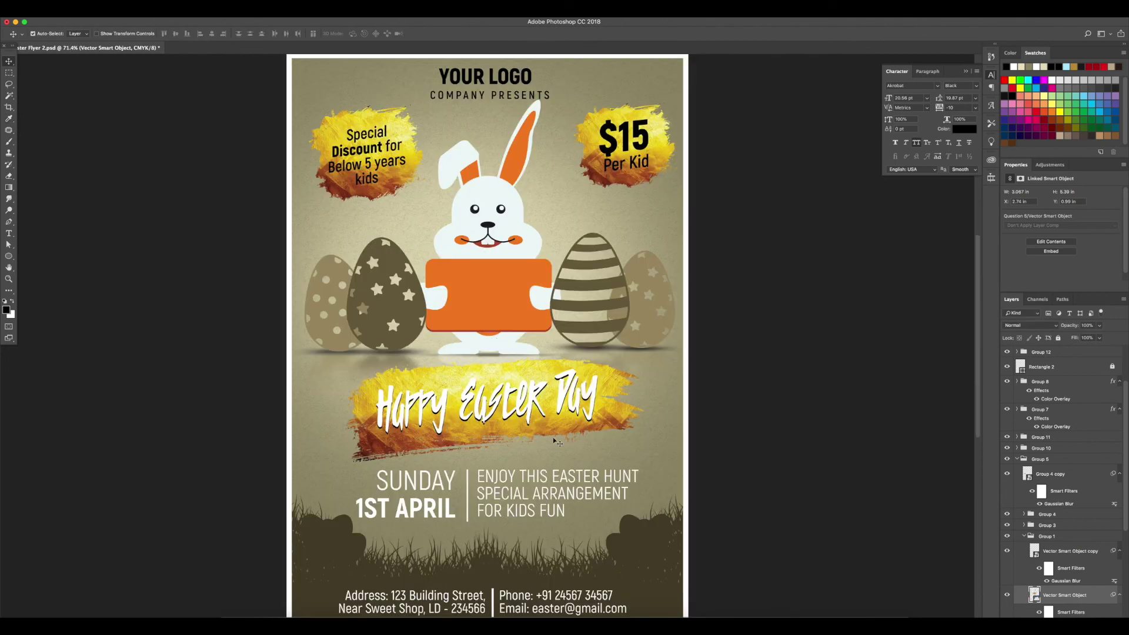
# - Save the flyer and type 'COME JOIN US THE EASTER PARTY' on the orange sign
pyautogui.click(77, 33)
pyautogui.click(33, 34)
pyautogui.hotkey('ctrl', 's')
pyautogui.press('t')
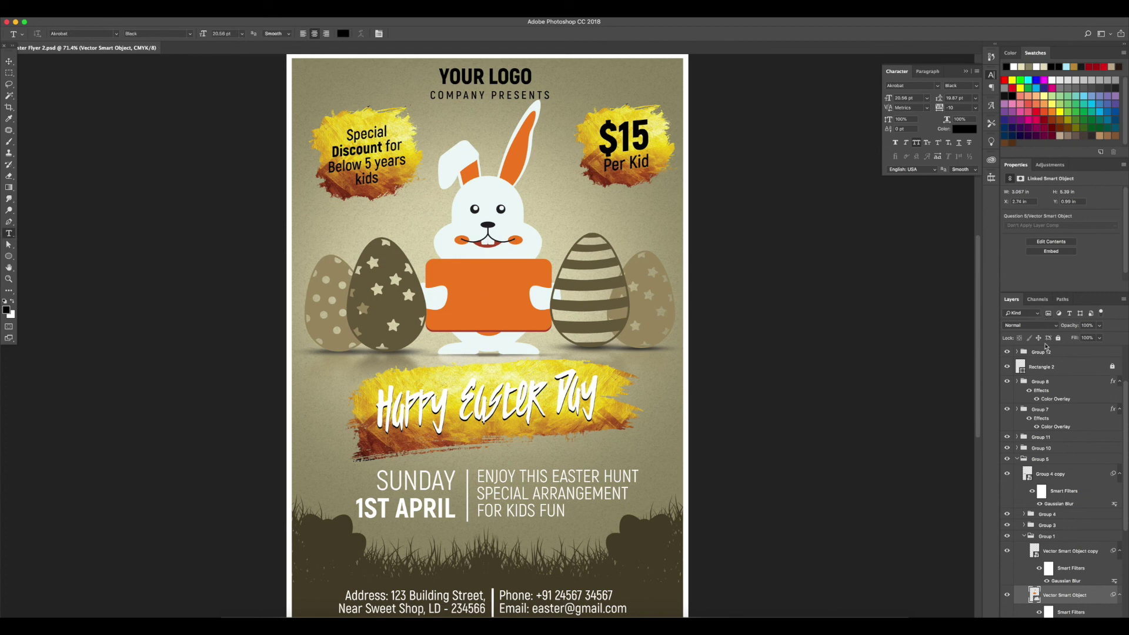
pyautogui.scroll(3, 1052, 357)
pyautogui.click(1057, 357)
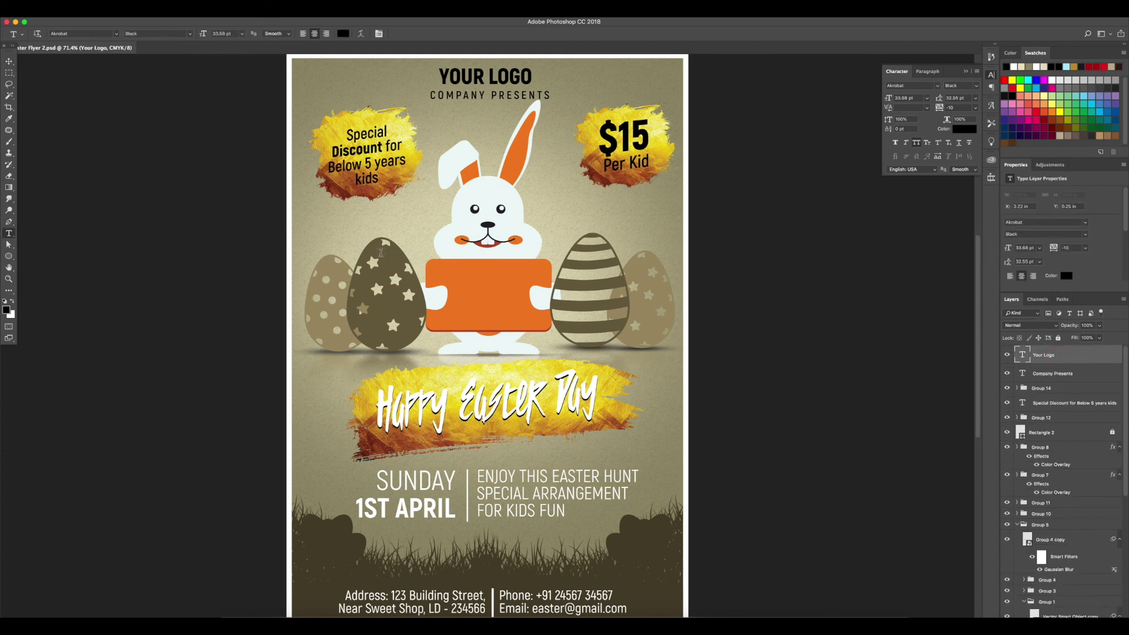
pyautogui.click(463, 281)
pyautogui.write('COME')
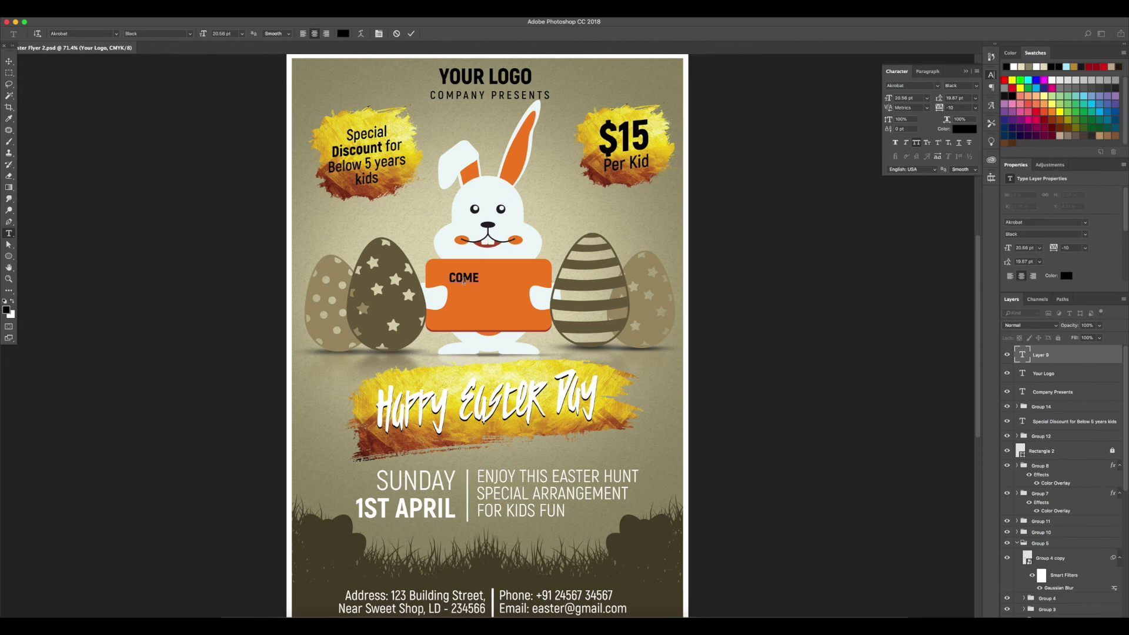
pyautogui.write(' JOIN U')
pyautogui.write('S THE E')
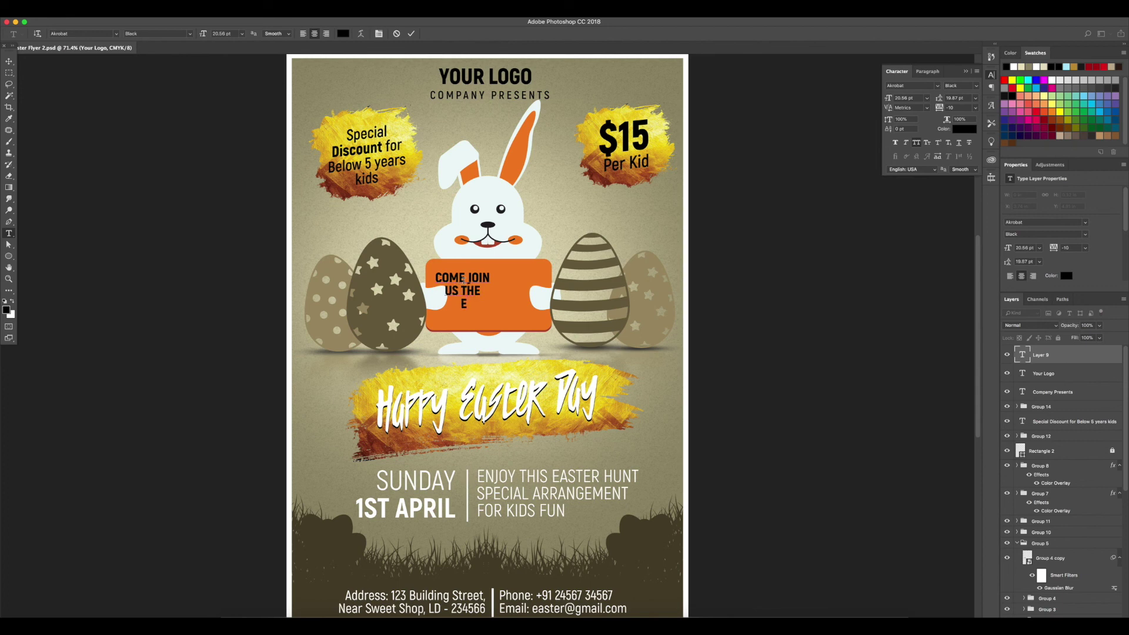
pyautogui.write('ASTER PARTY')
# - Enlarge the sign text to about 128% with 31.49 pt leading, centred on the sign
pyautogui.hotkey('ctrl', 'a')
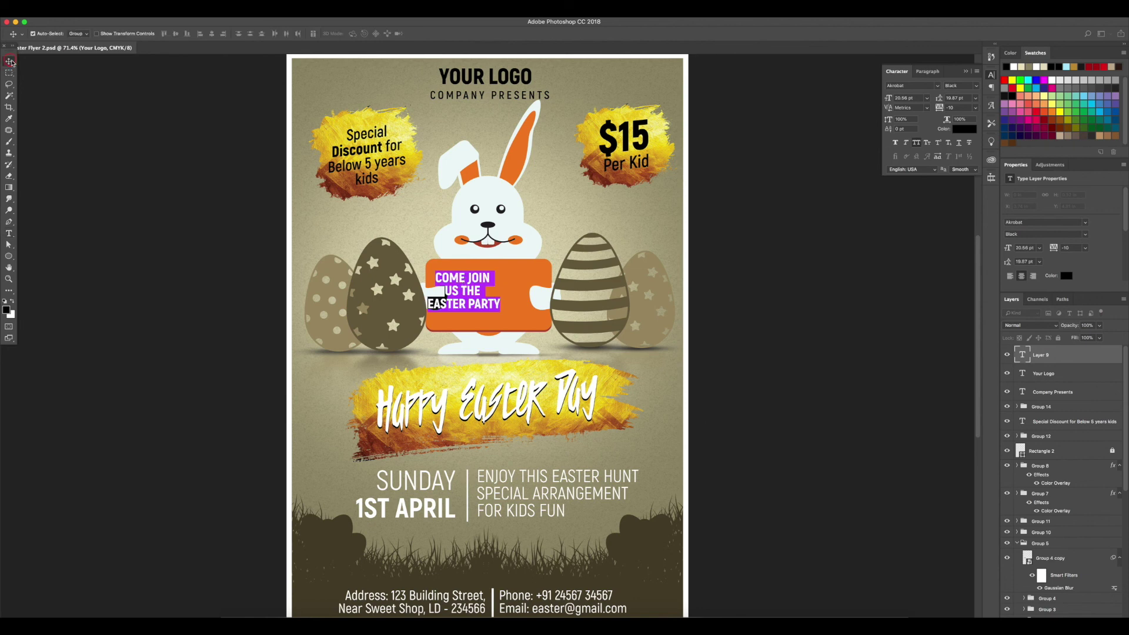
pyautogui.hotkey('ctrl', 't')
pyautogui.moveTo(499, 271)
pyautogui.mouseDown()
pyautogui.moveTo(520, 259)
pyautogui.moveTo(497, 300)
pyautogui.mouseUp()
pyautogui.press('Return')
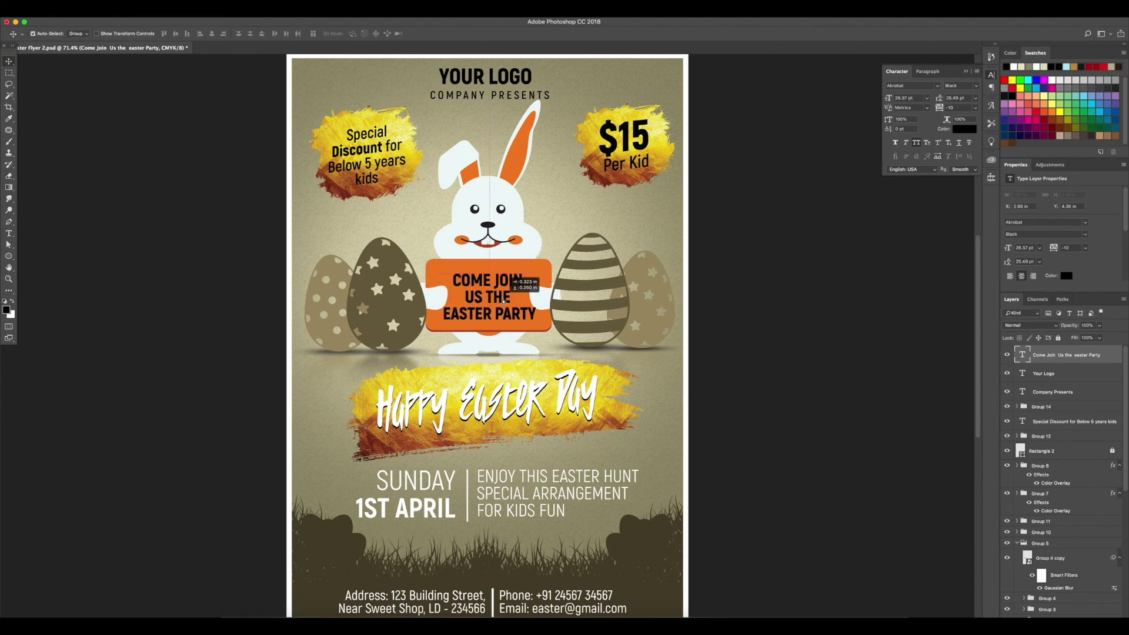
pyautogui.moveTo(939, 101); pyautogui.dragTo(941, 101)
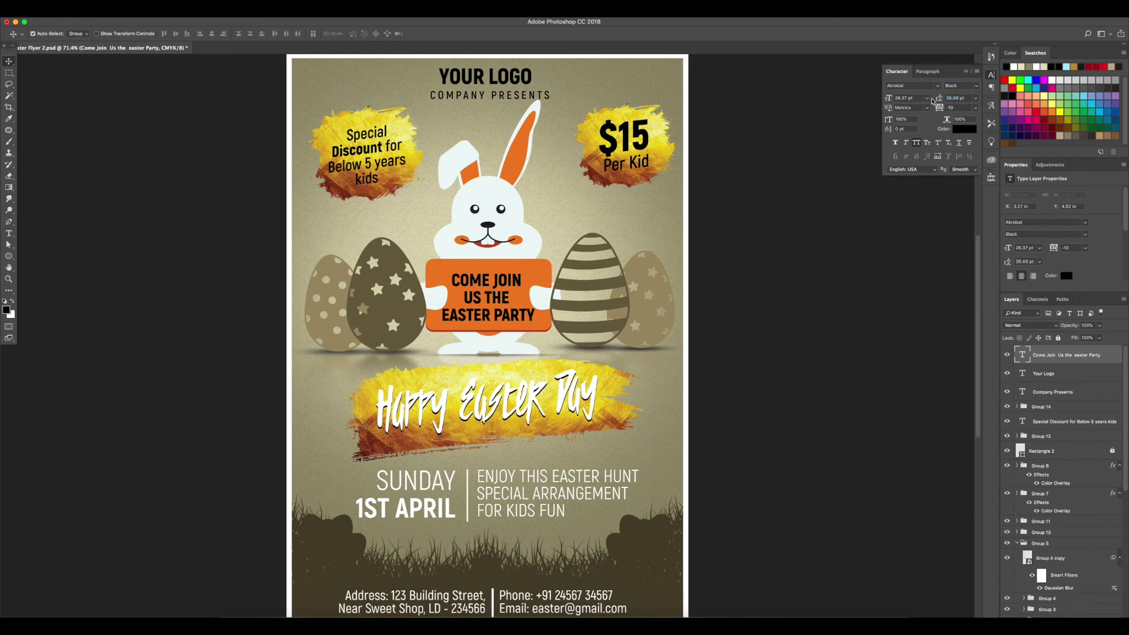
pyautogui.moveTo(942, 94); pyautogui.dragTo(964, 96)
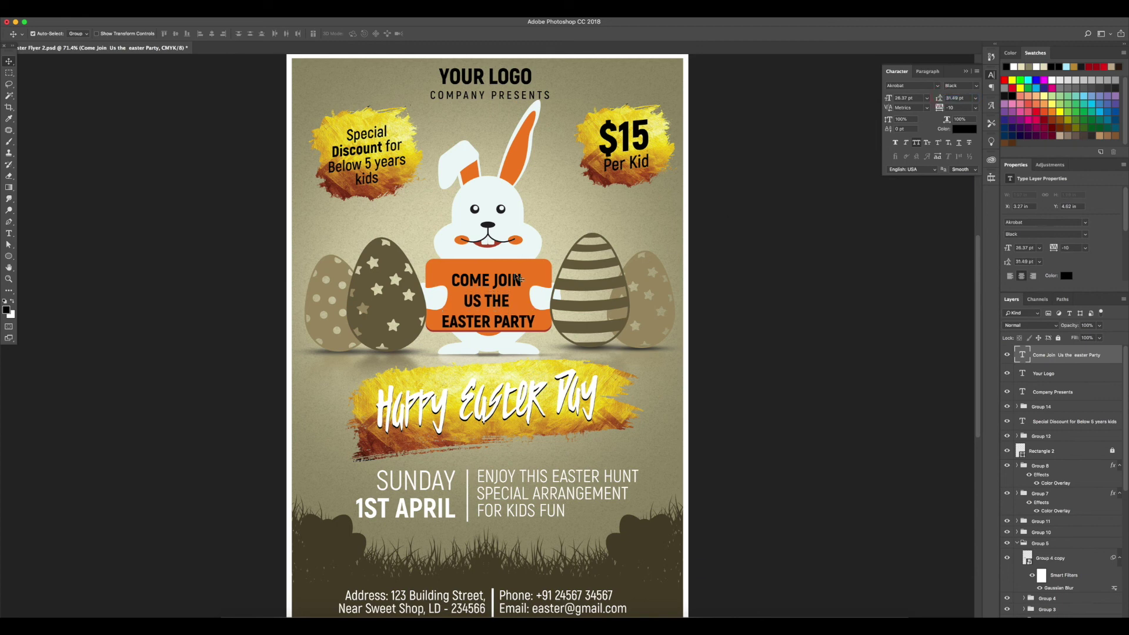
pyautogui.moveTo(507, 288); pyautogui.dragTo(506, 282)
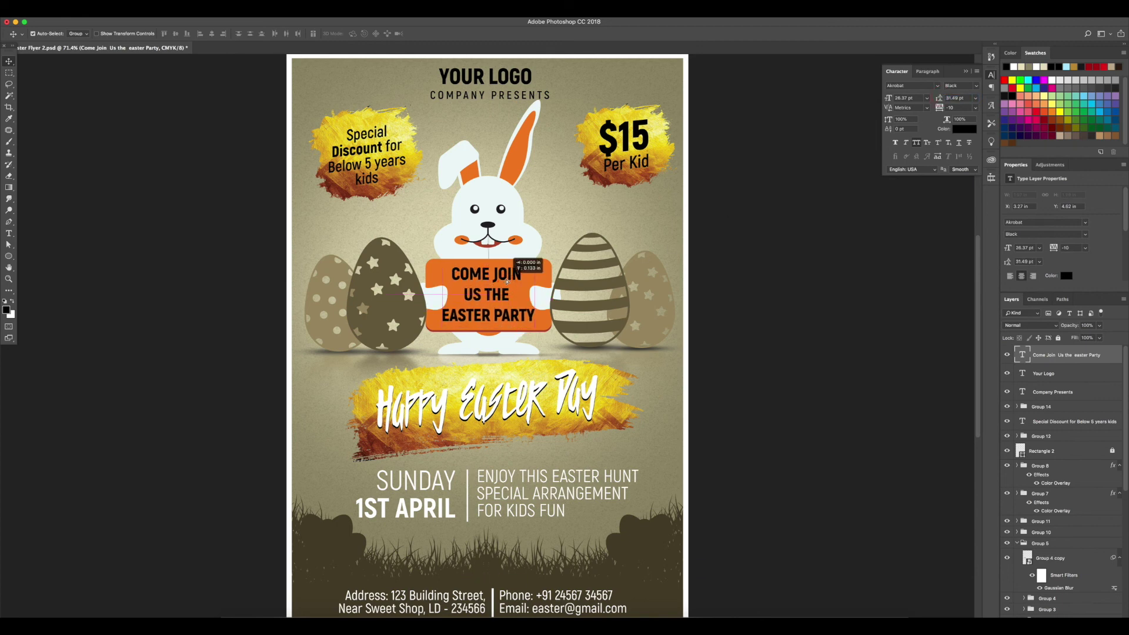
# - Colour the sign text white and nudge the address block slightly up
pyautogui.click(964, 129)
pyautogui.moveTo(776, 403); pyautogui.dragTo(736, 335)
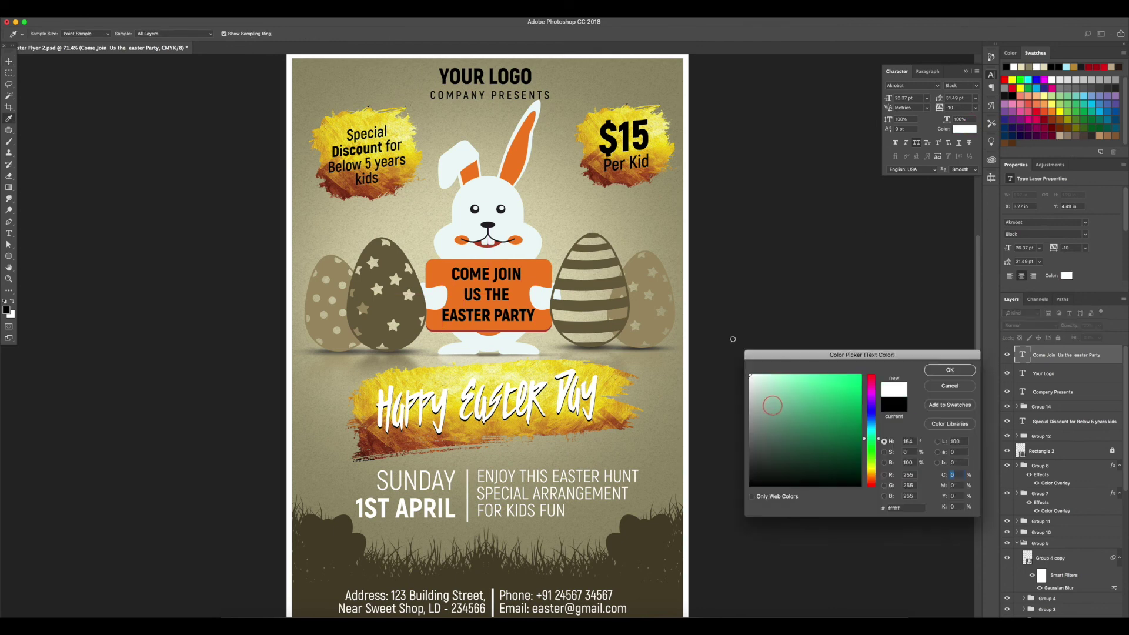
pyautogui.press('Return')
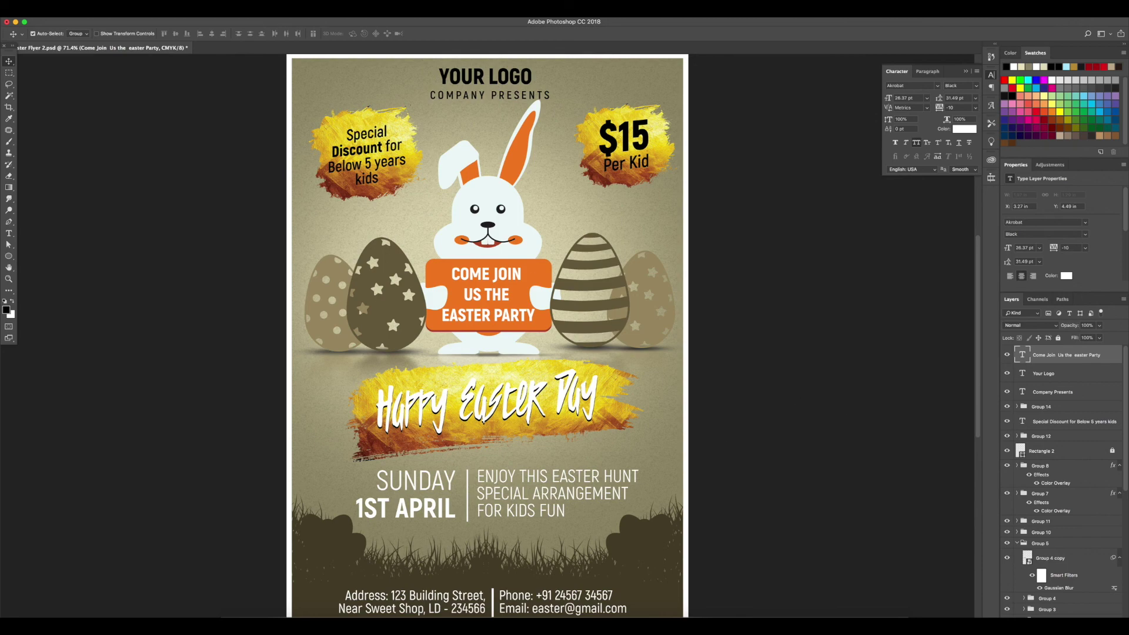
pyautogui.moveTo(521, 611); pyautogui.dragTo(525, 609)
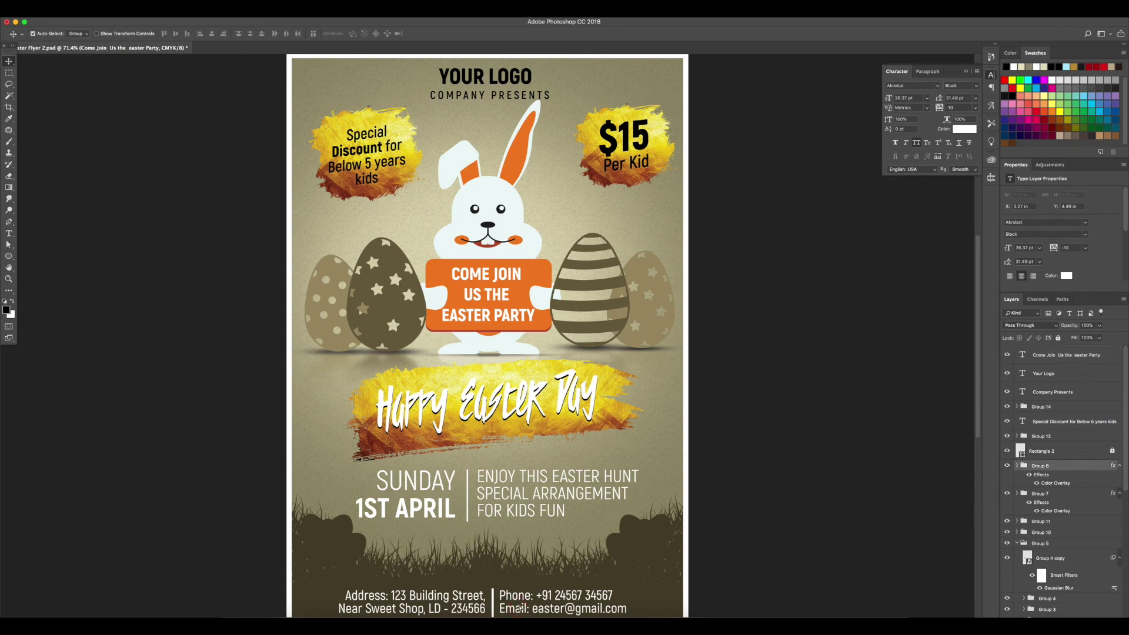